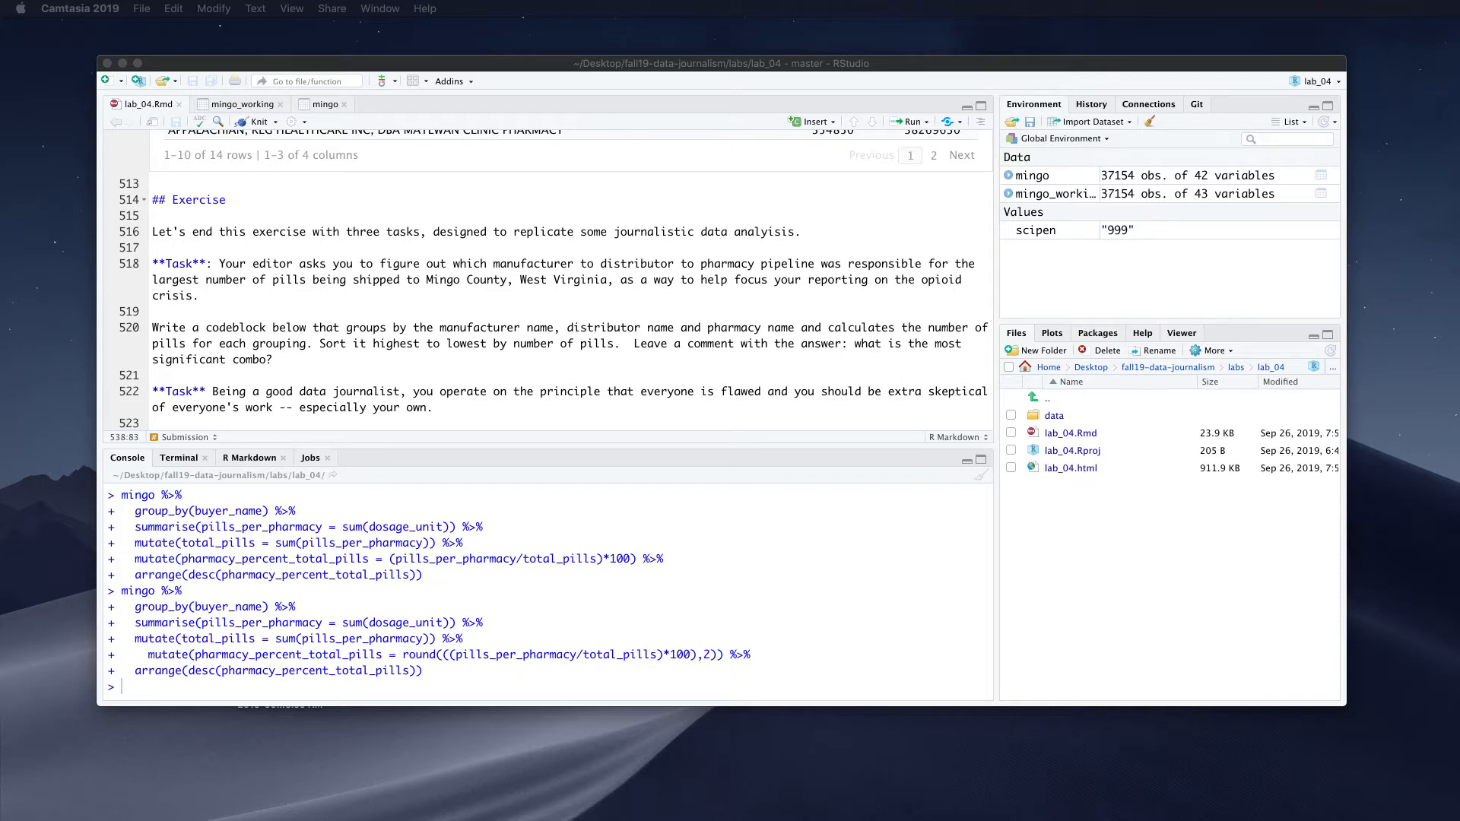
Drag the Firefox window showing github.com over the lab_04 RStudio window
drag(1459, 342, 1057, 142)
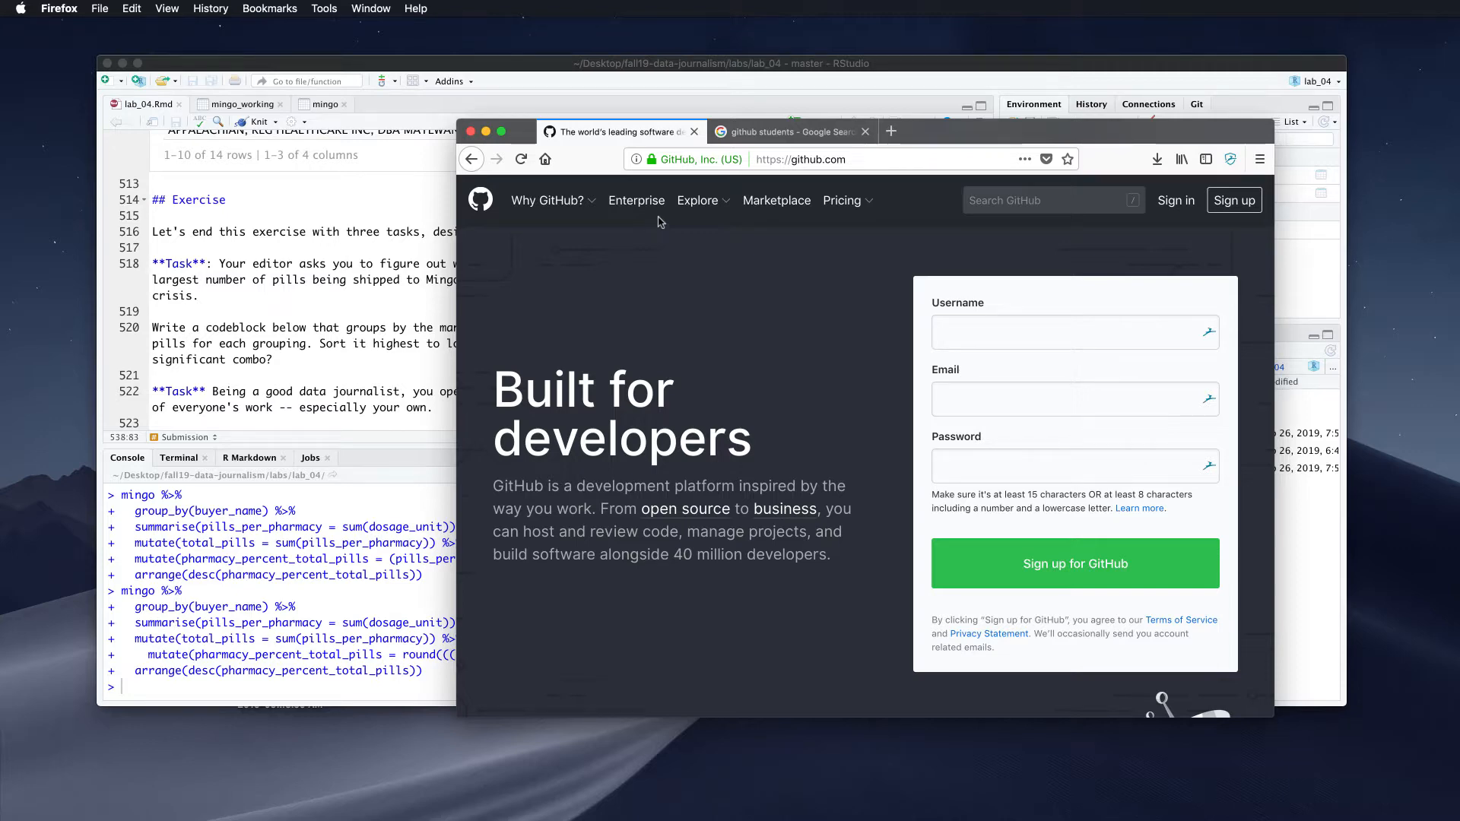
Open the GitHub Student Developer Pack result and browse its list of free partner tools
click(721, 133)
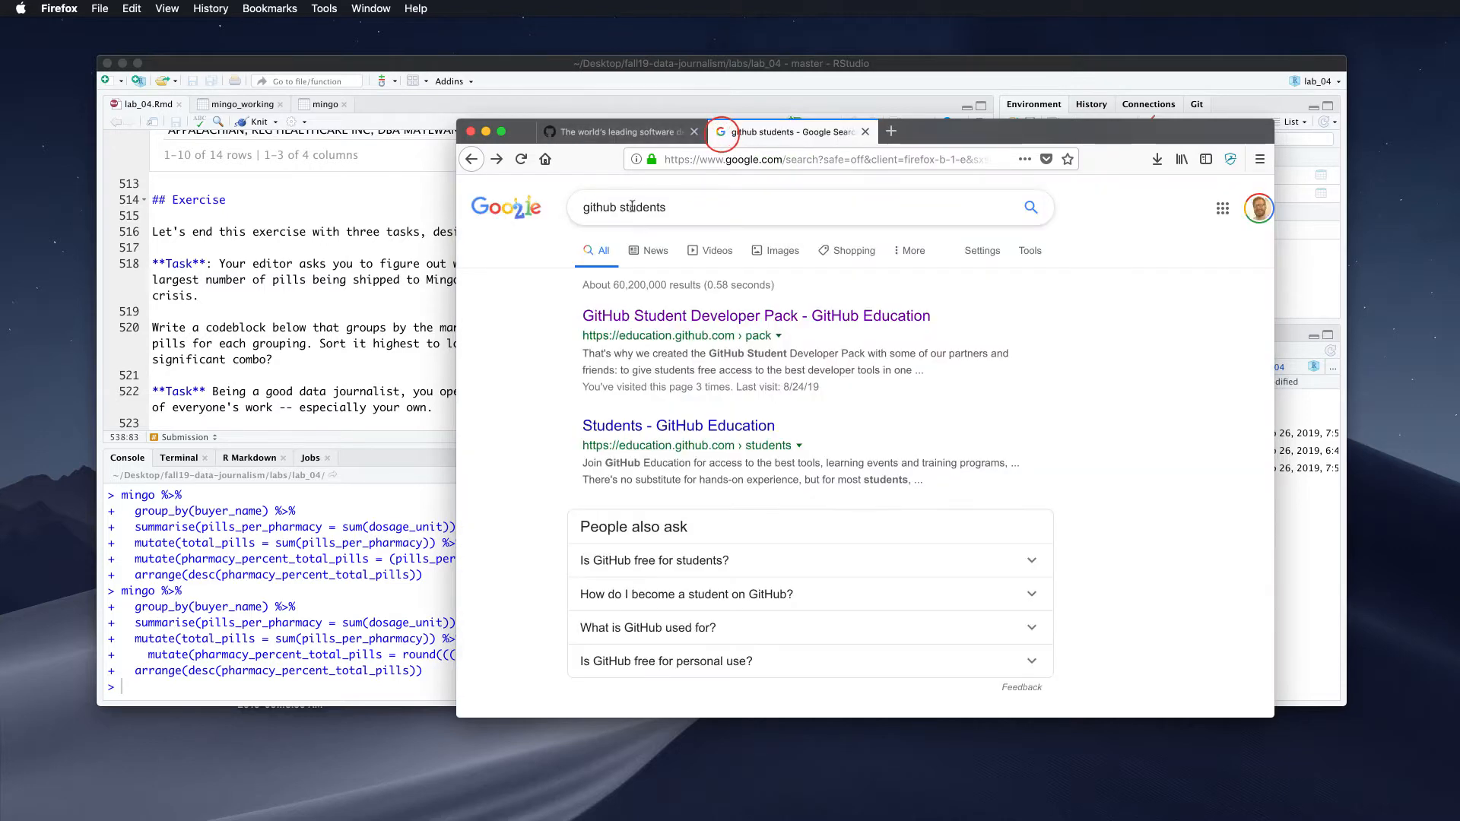
click(752, 322)
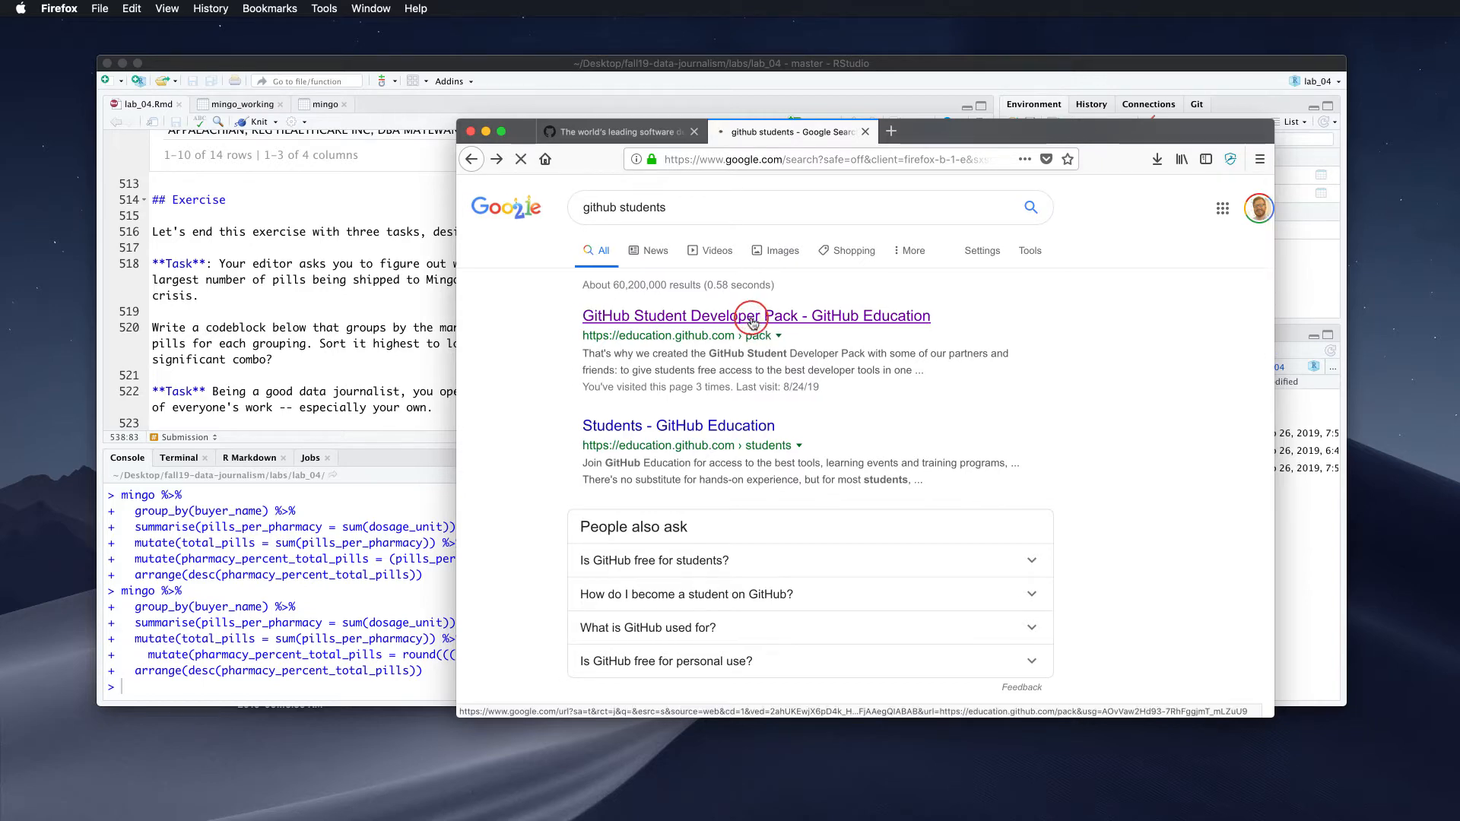
scroll(752, 322, down, 5)
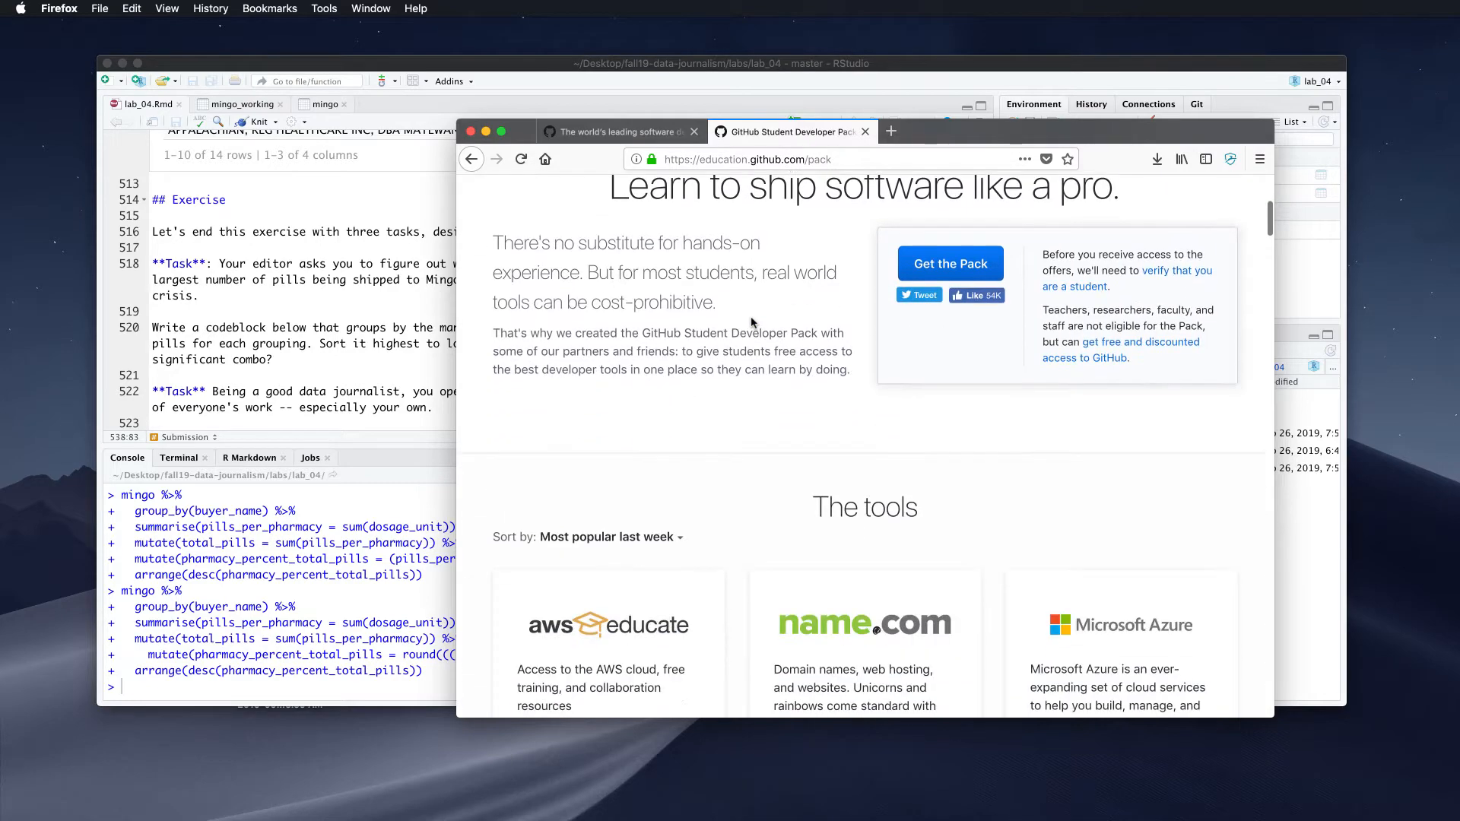
scroll(752, 321, down, 15)
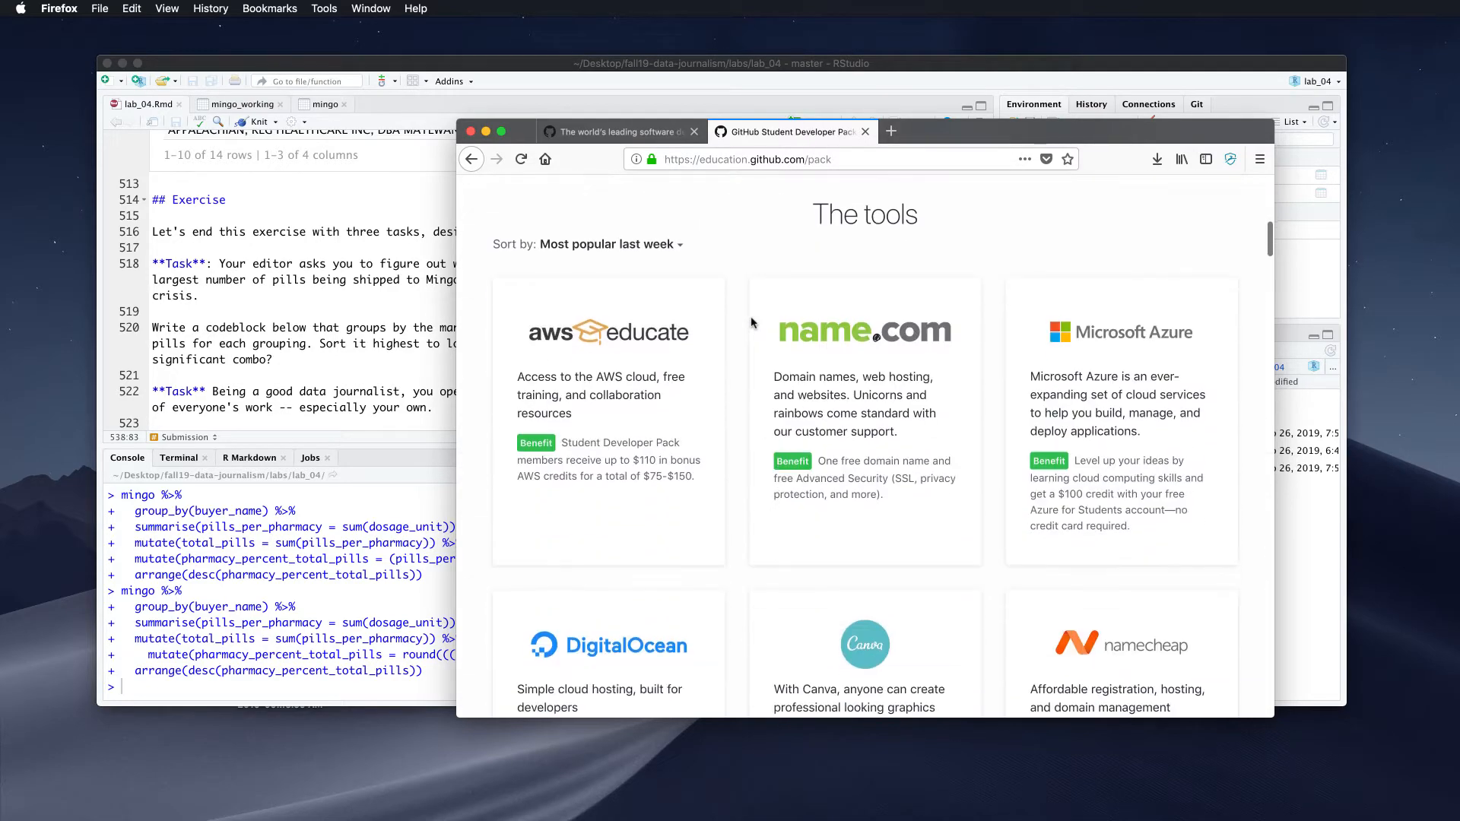
scroll(752, 321, down, 15)
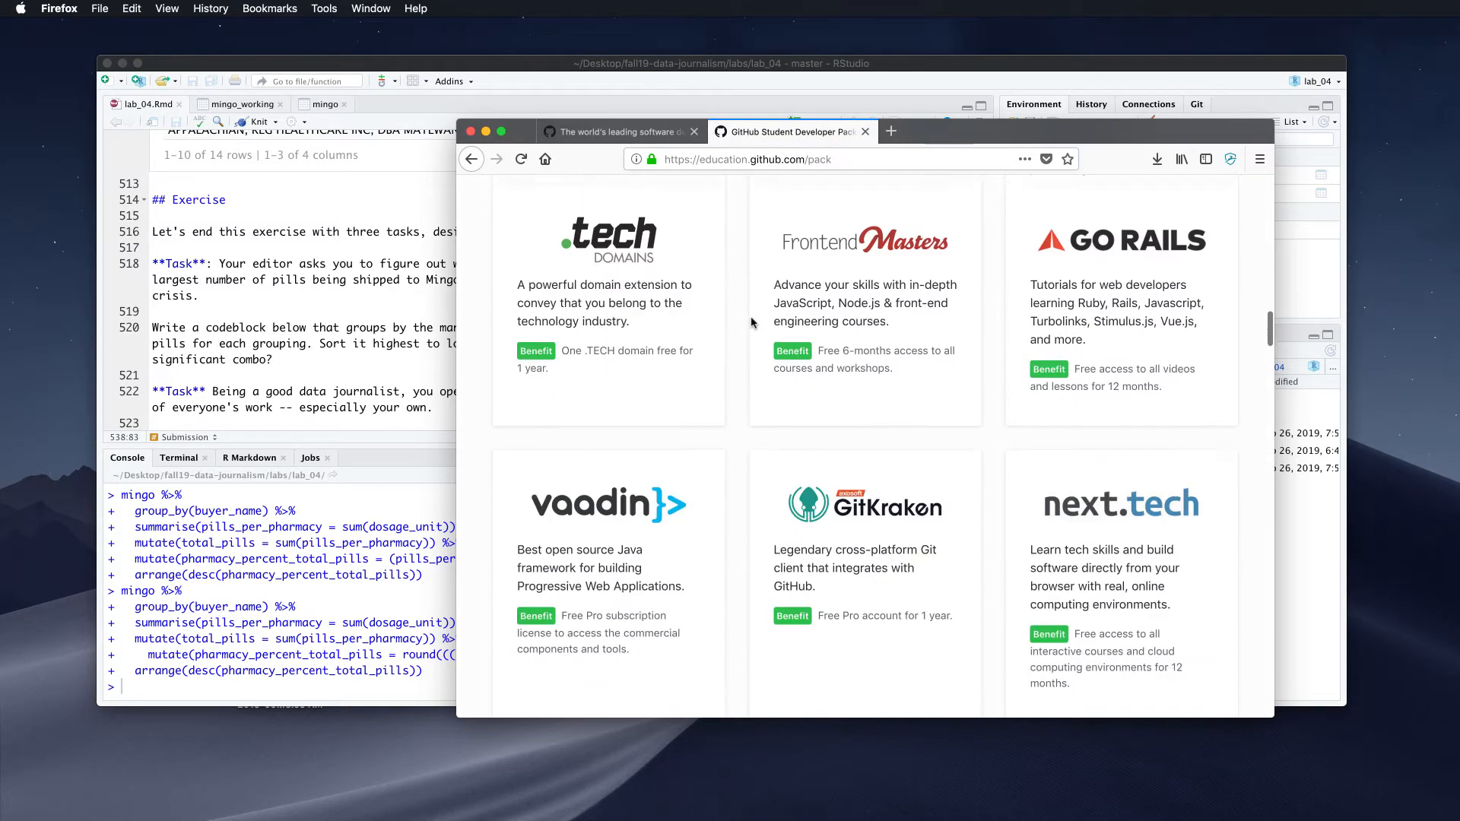
scroll(751, 323, down, 4)
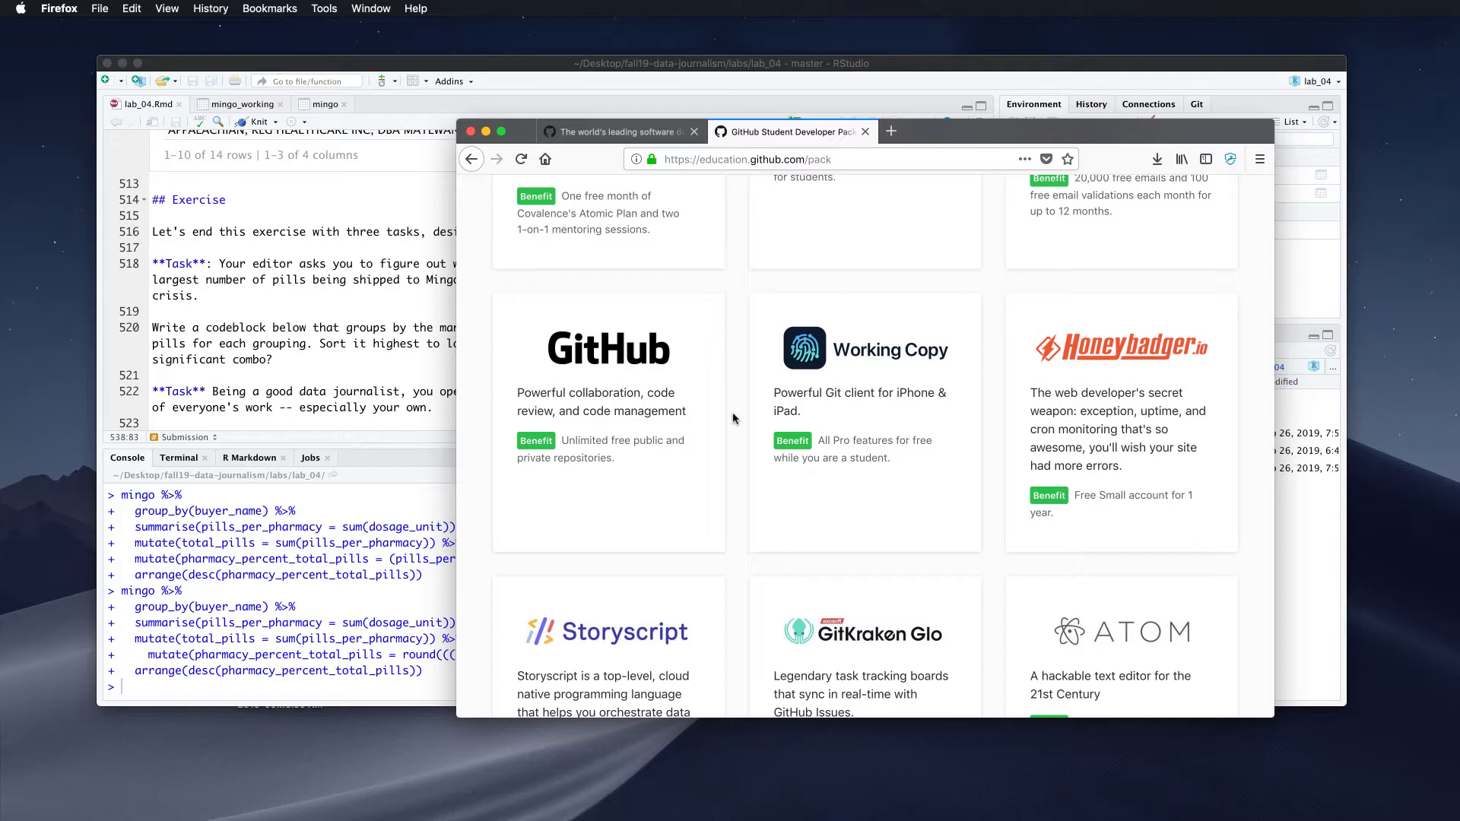
scroll(735, 419, down, 1)
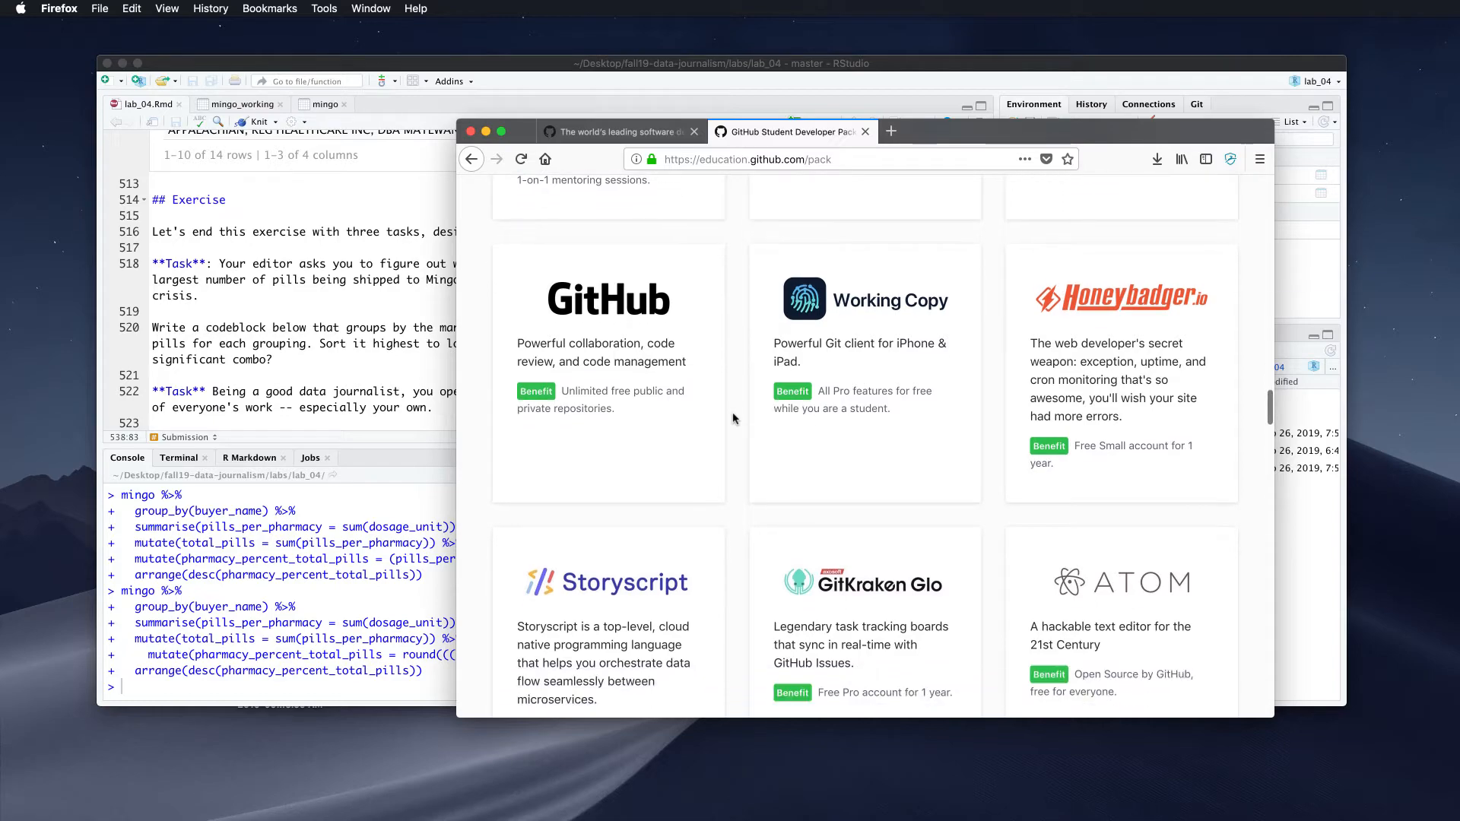
scroll(734, 419, down, 15)
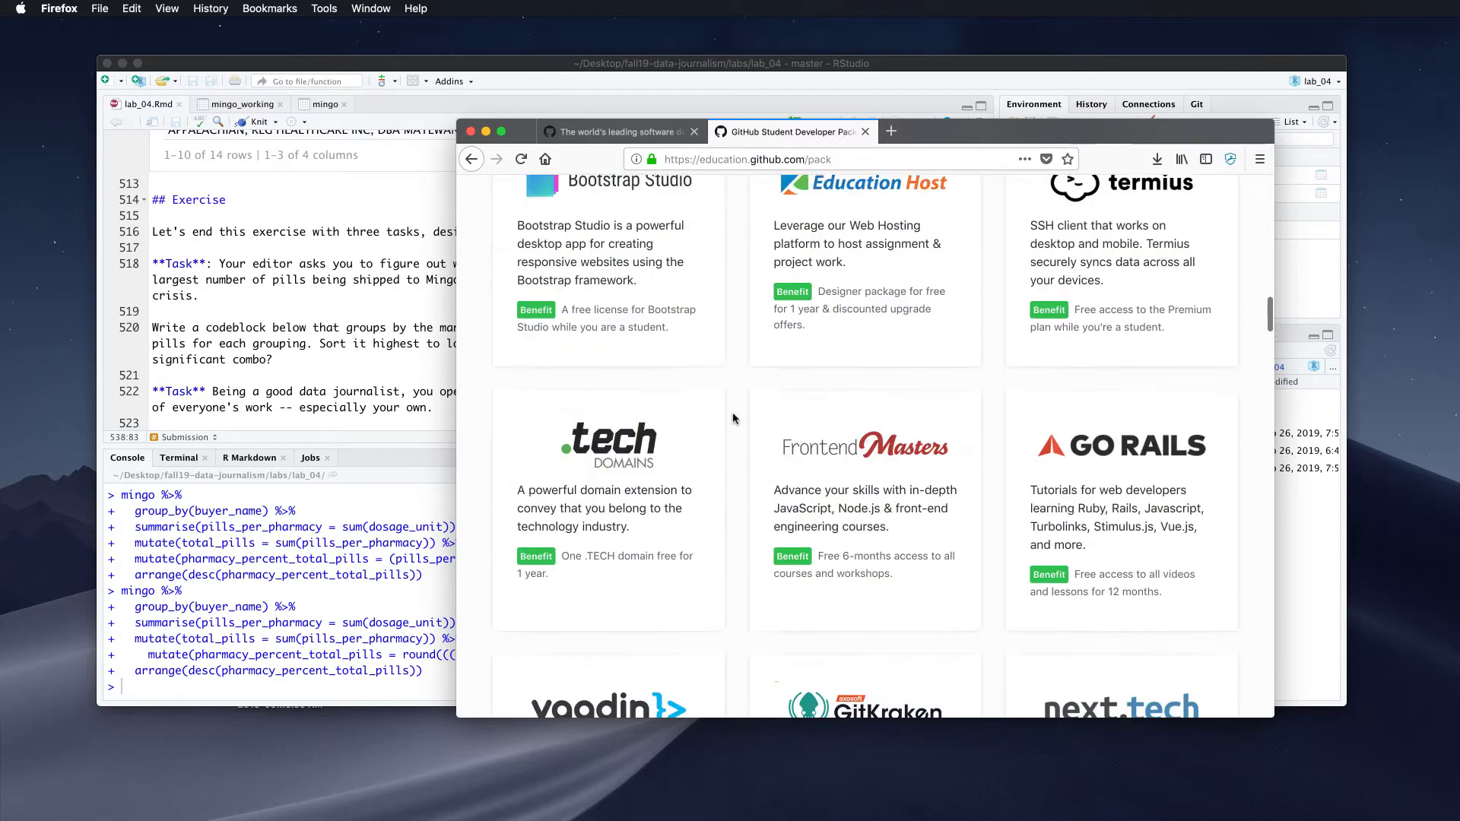
scroll(735, 419, up, 10)
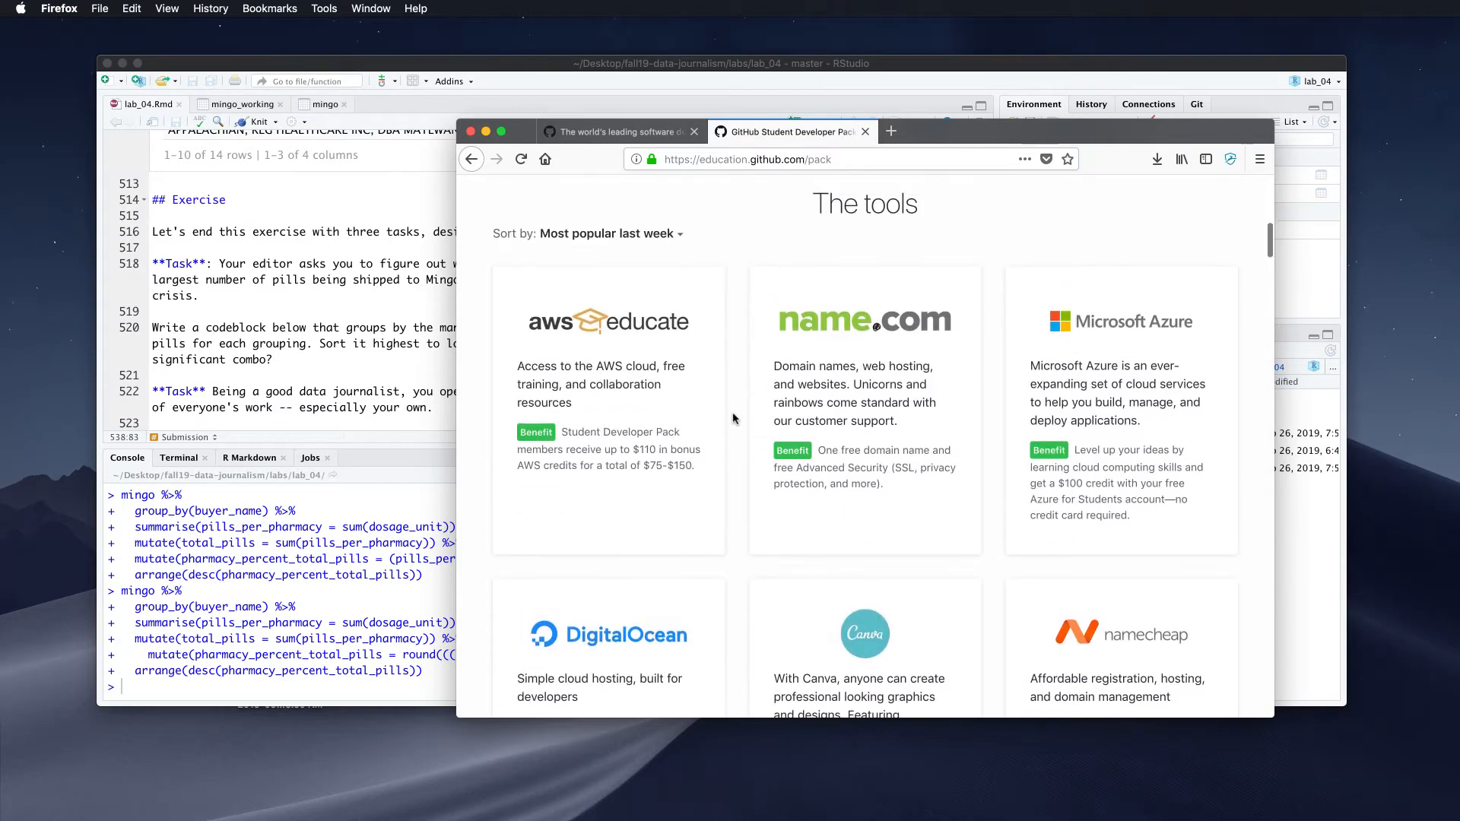
scroll(734, 419, down, 10)
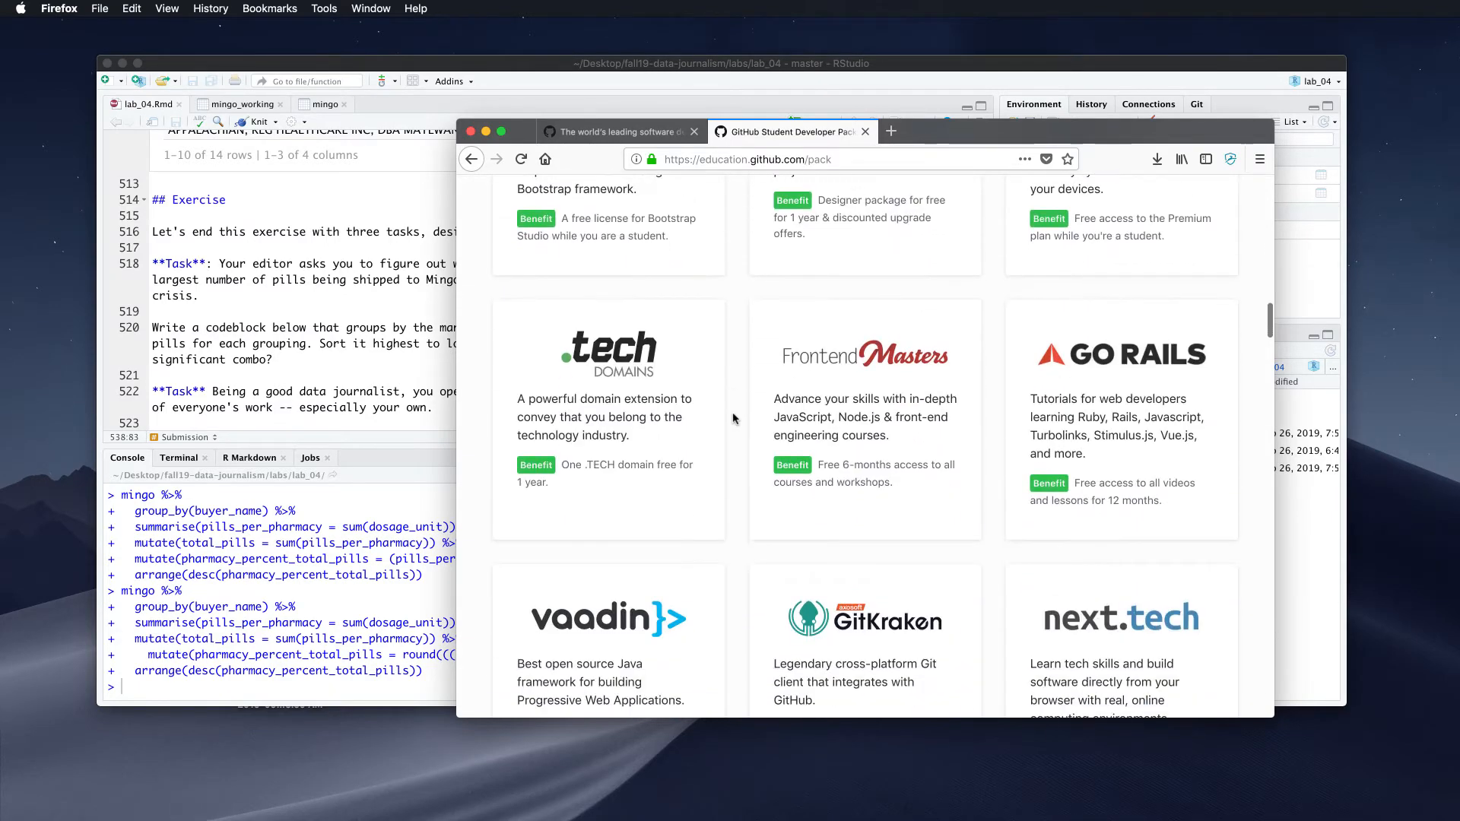
scroll(735, 419, up, 4)
scroll(735, 419, down, 12)
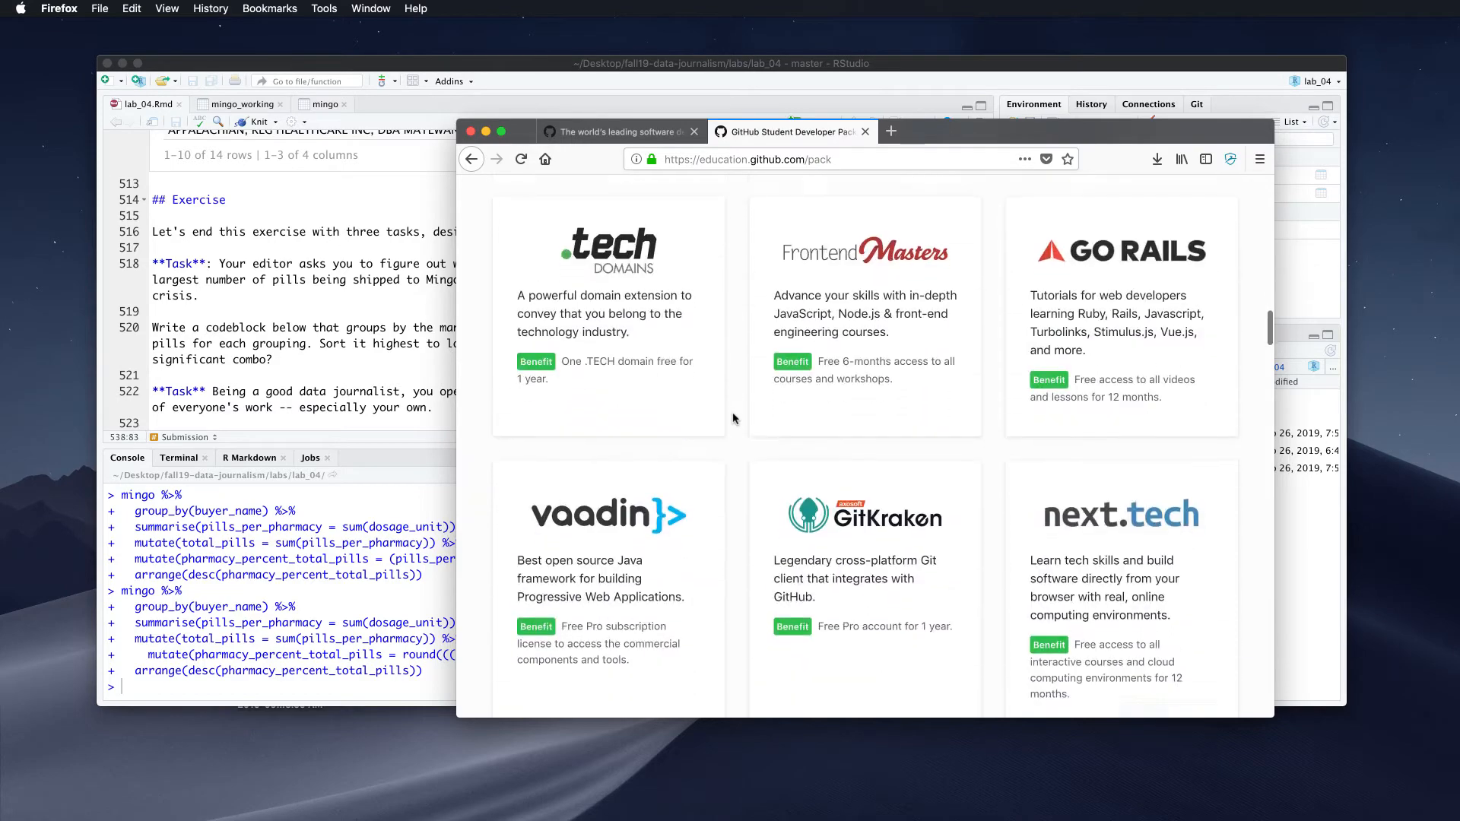
scroll(734, 419, down, 8)
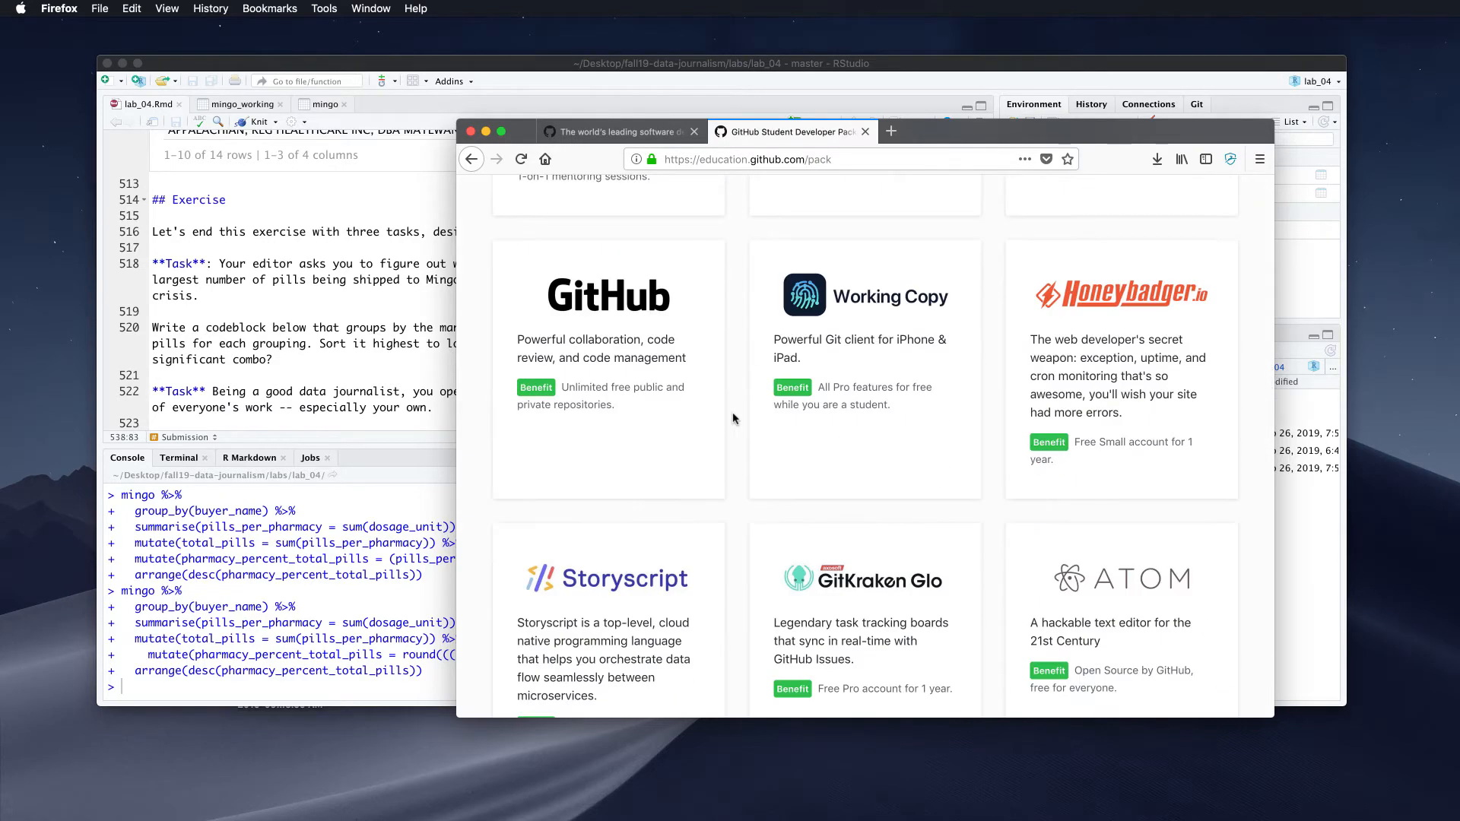
Sign in to GitHub with the saved username and password from Firefox autofill
click(591, 131)
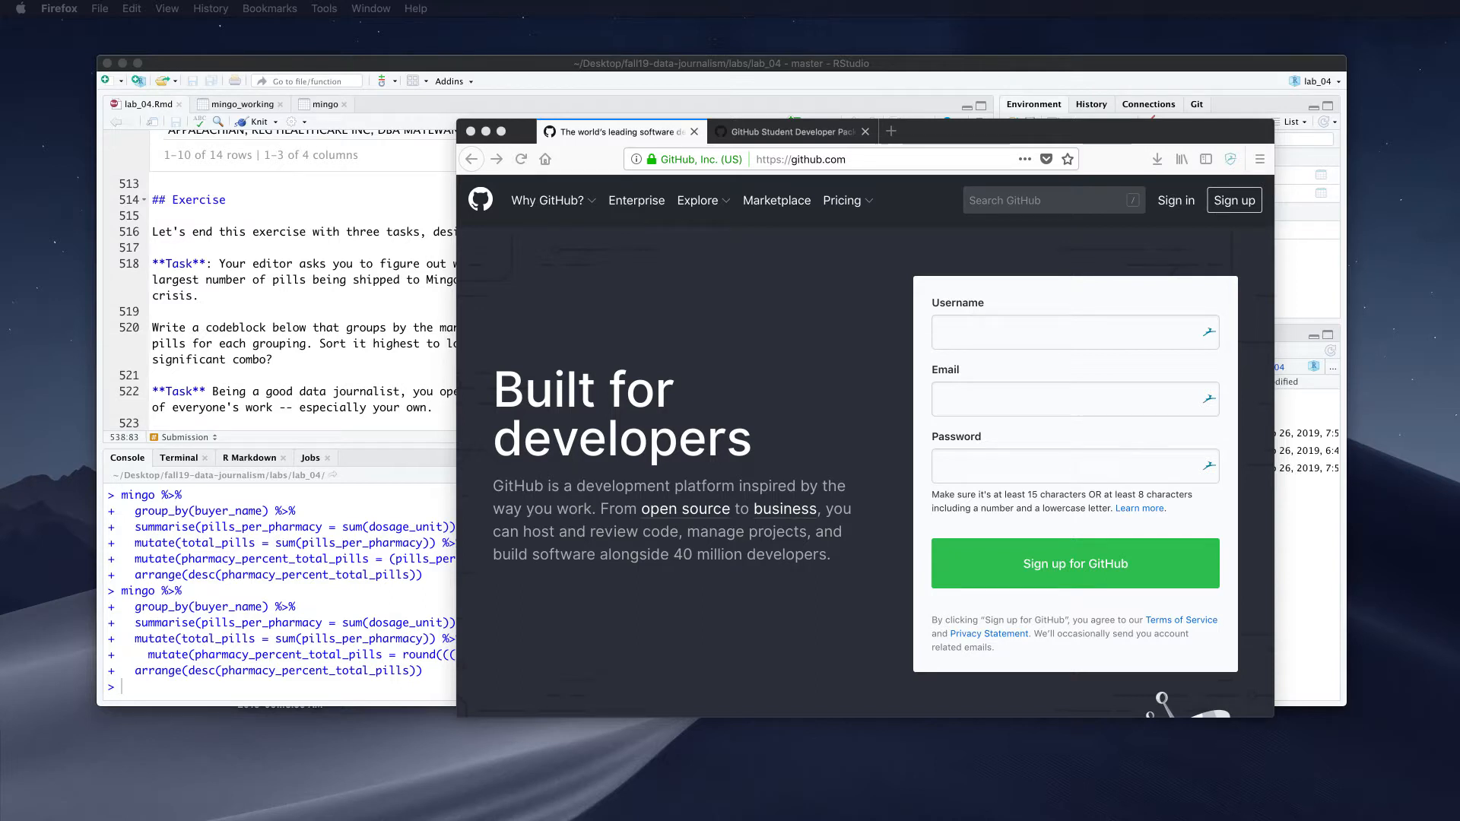
click(1175, 200)
text(s)
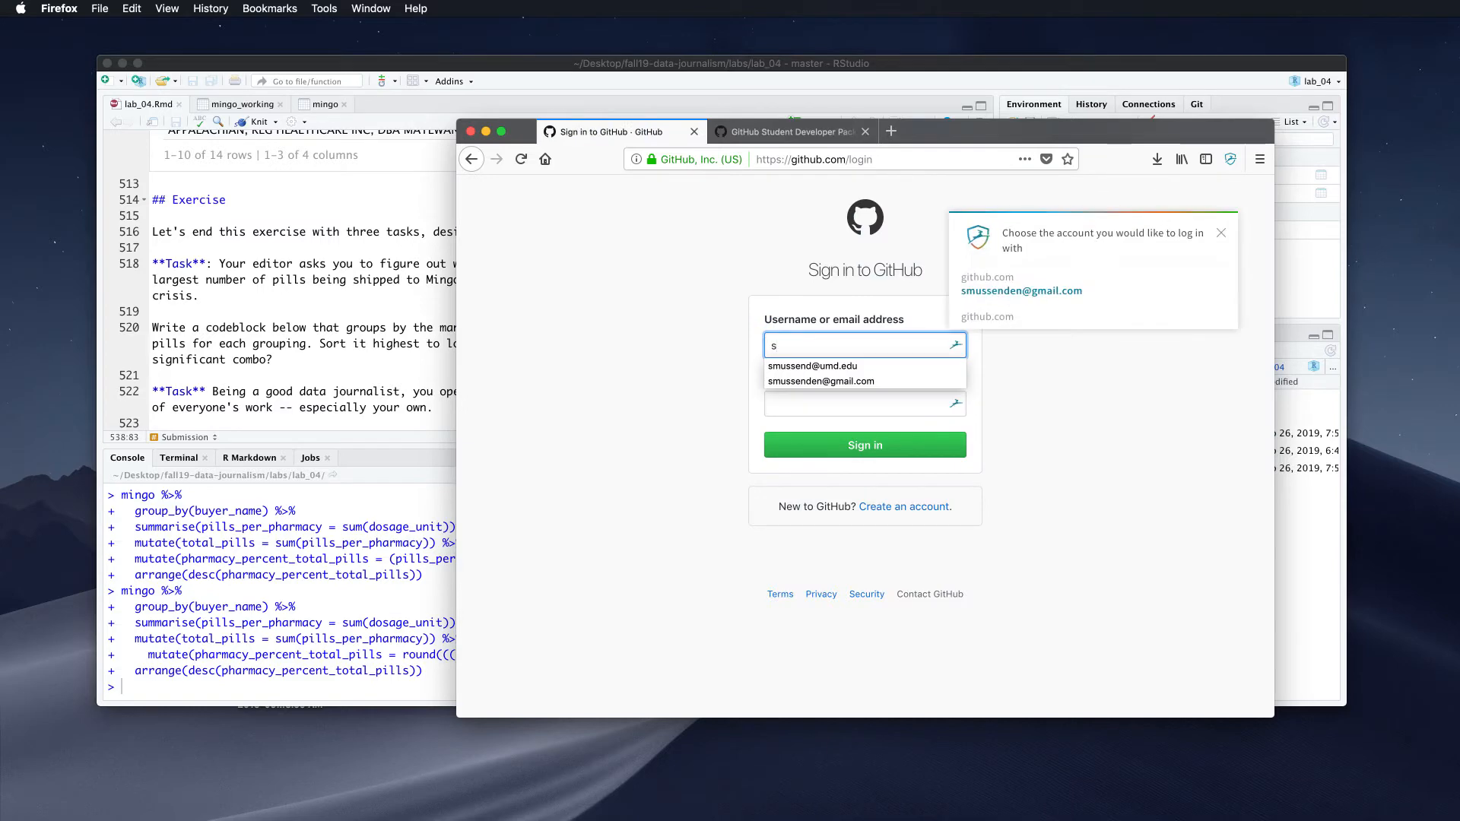
key(Down)
key(Return)
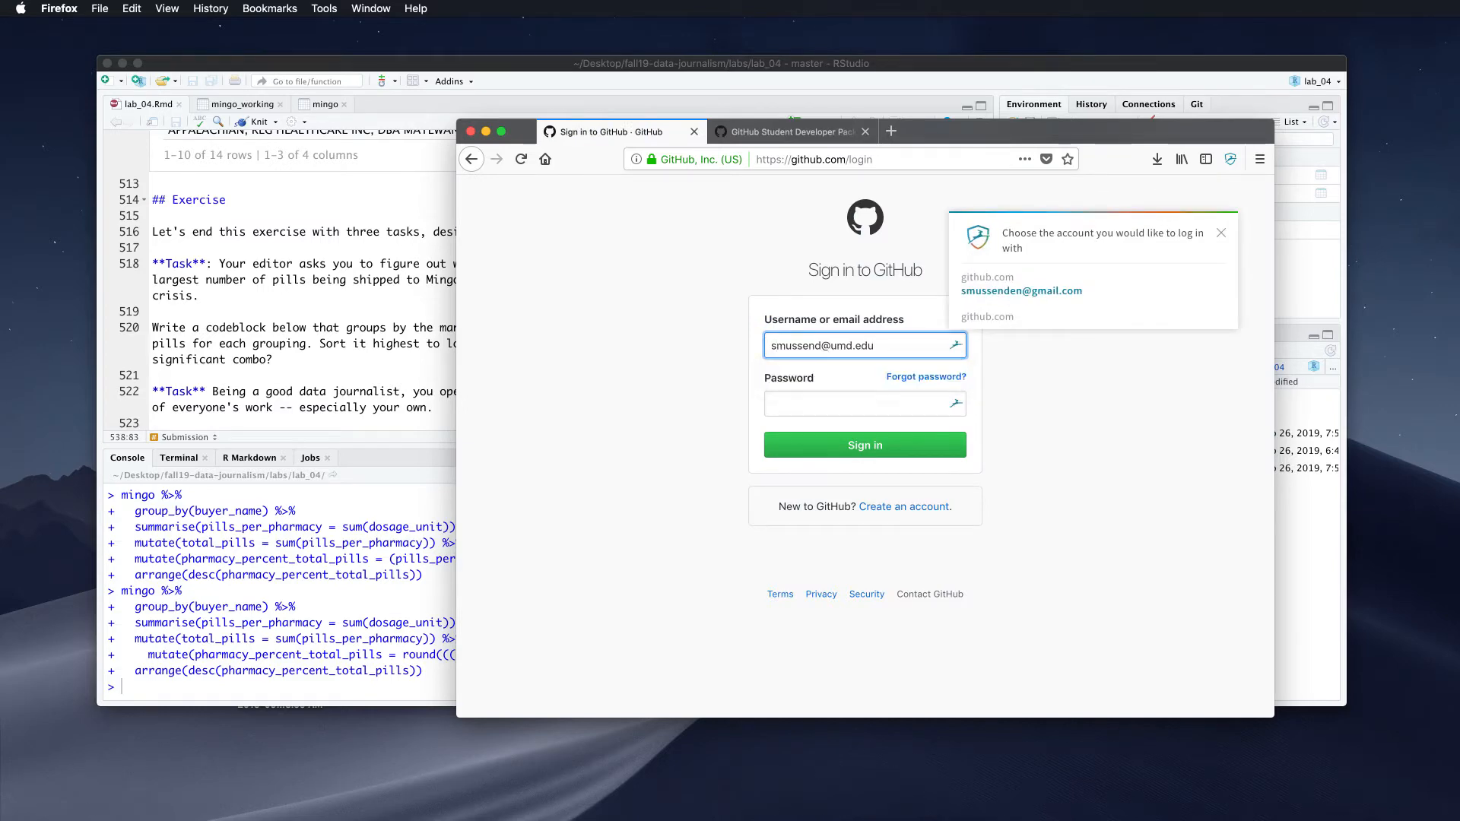
click(1004, 280)
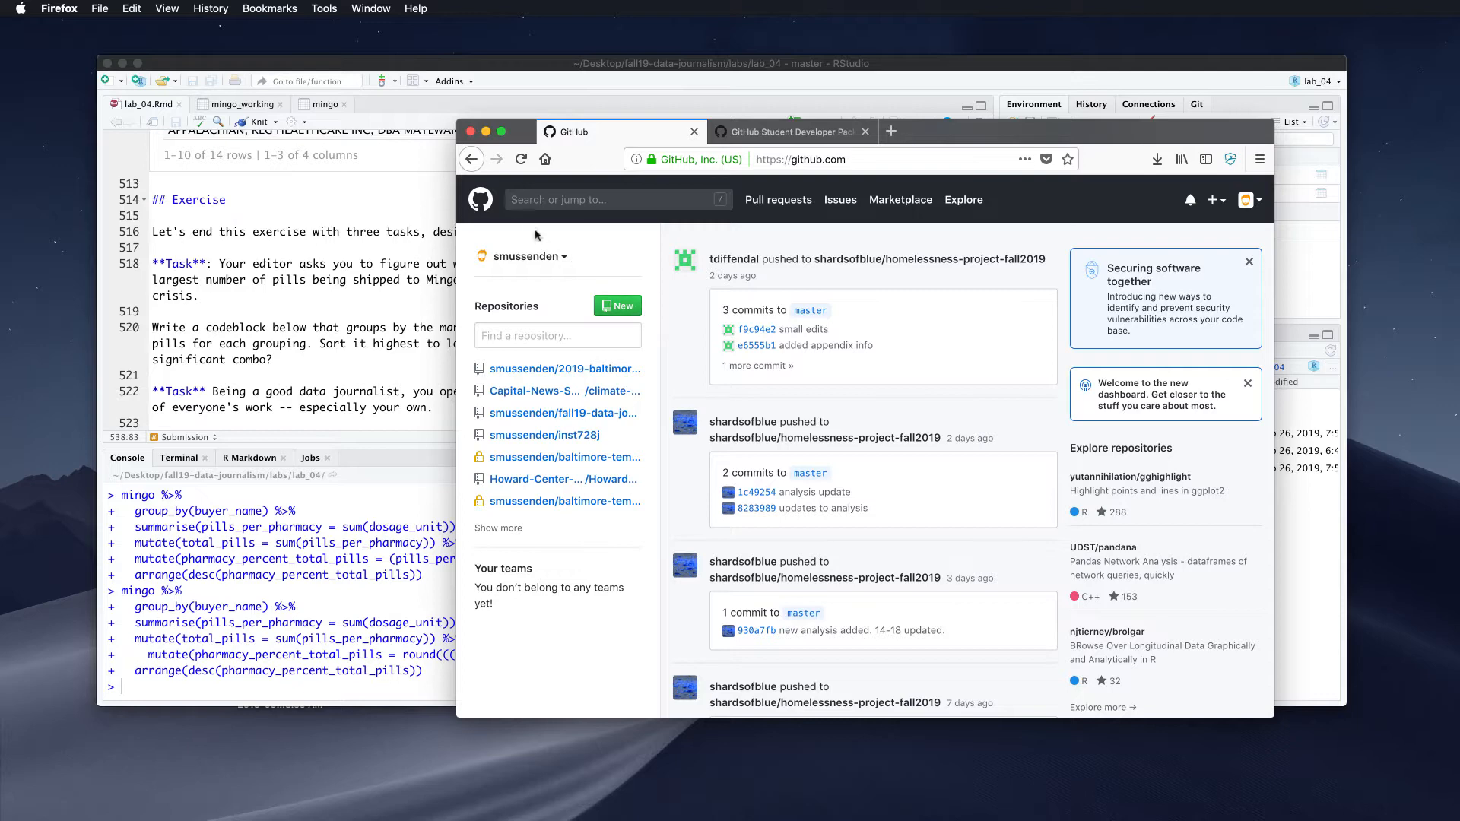
Go to the profile's Repositories tab, peek into fall19-data-journalism, and come back
click(1251, 202)
click(1194, 242)
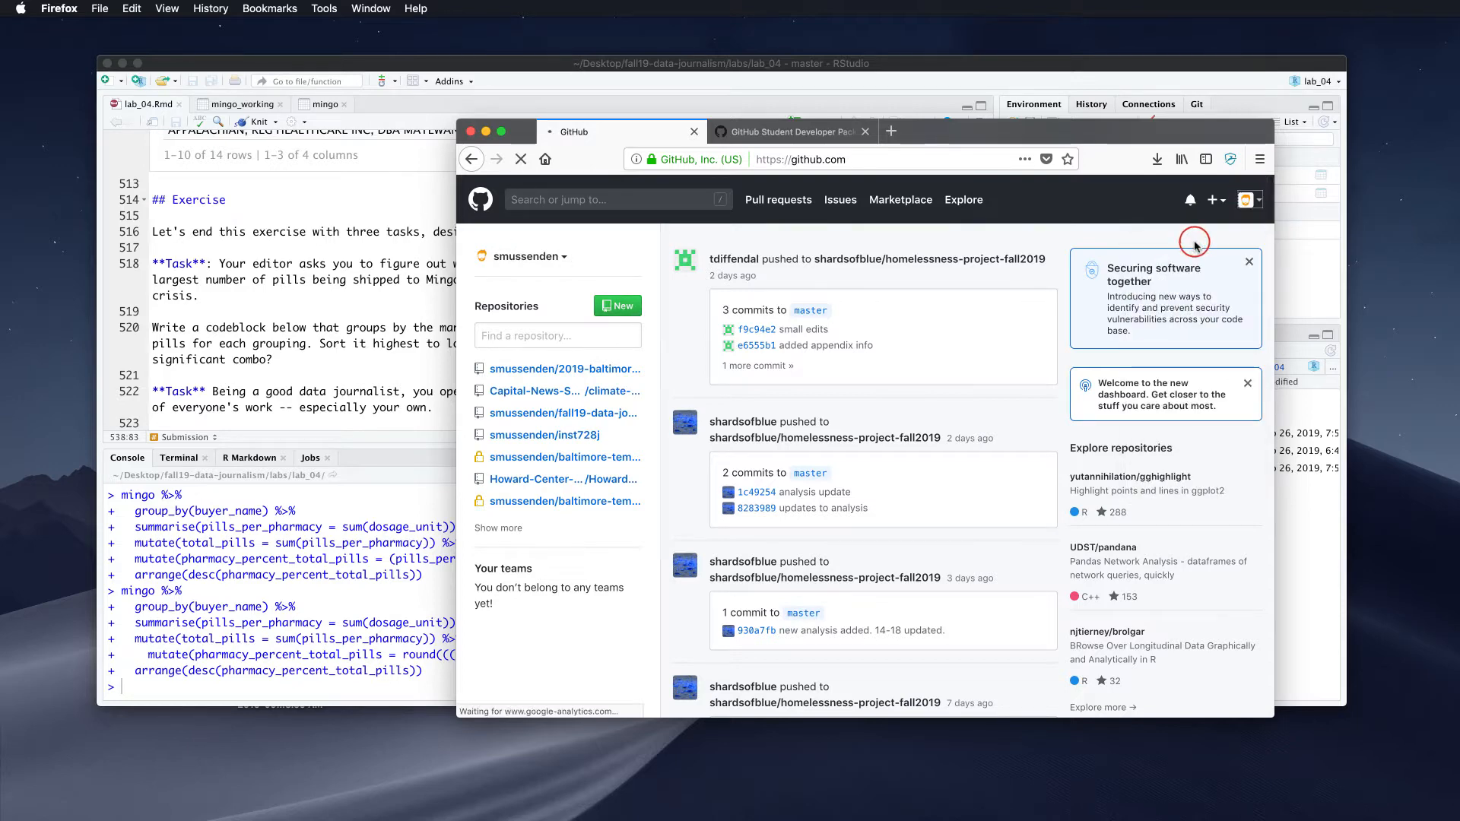
click(816, 261)
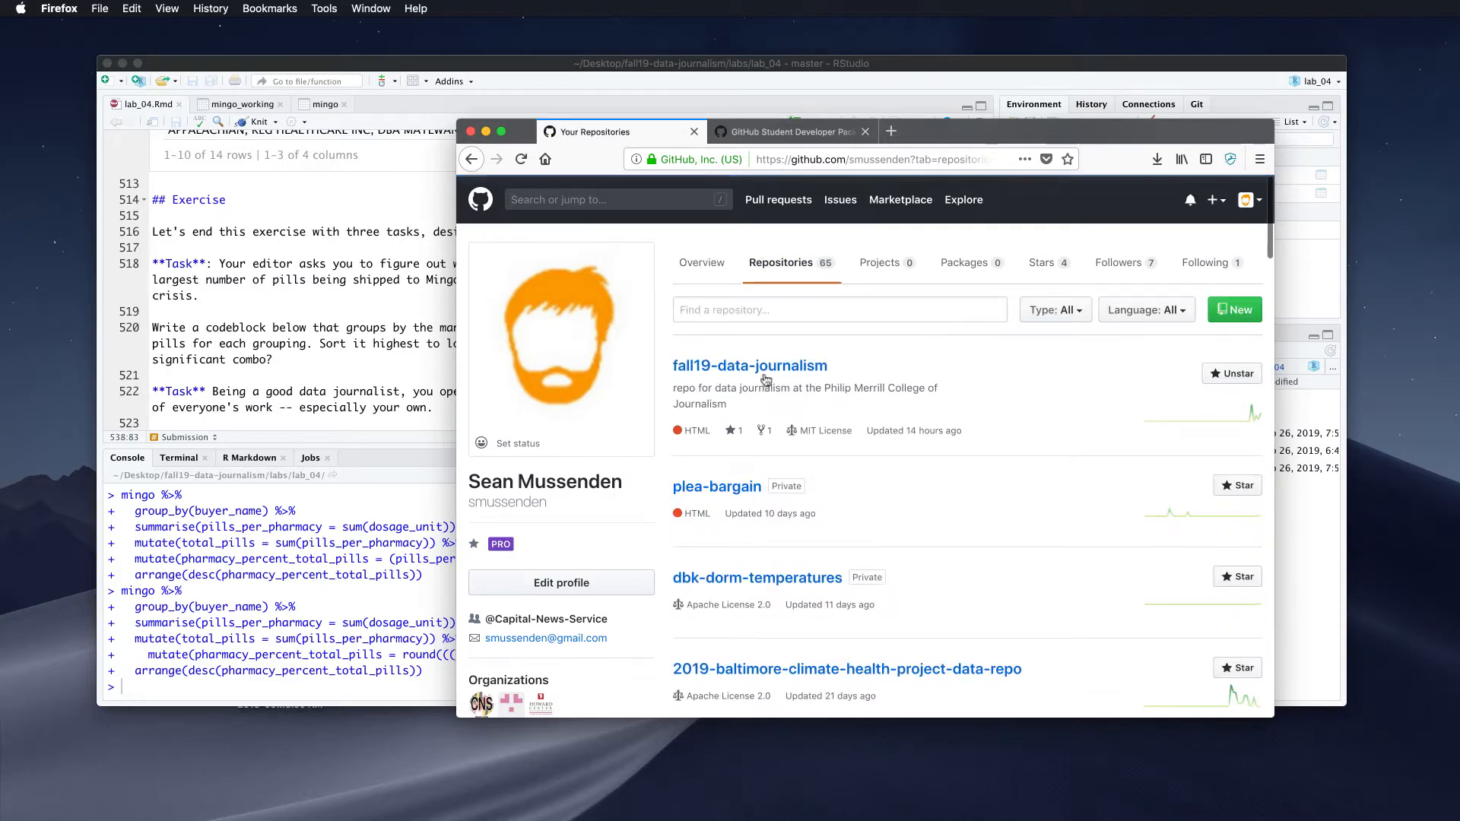
click(754, 369)
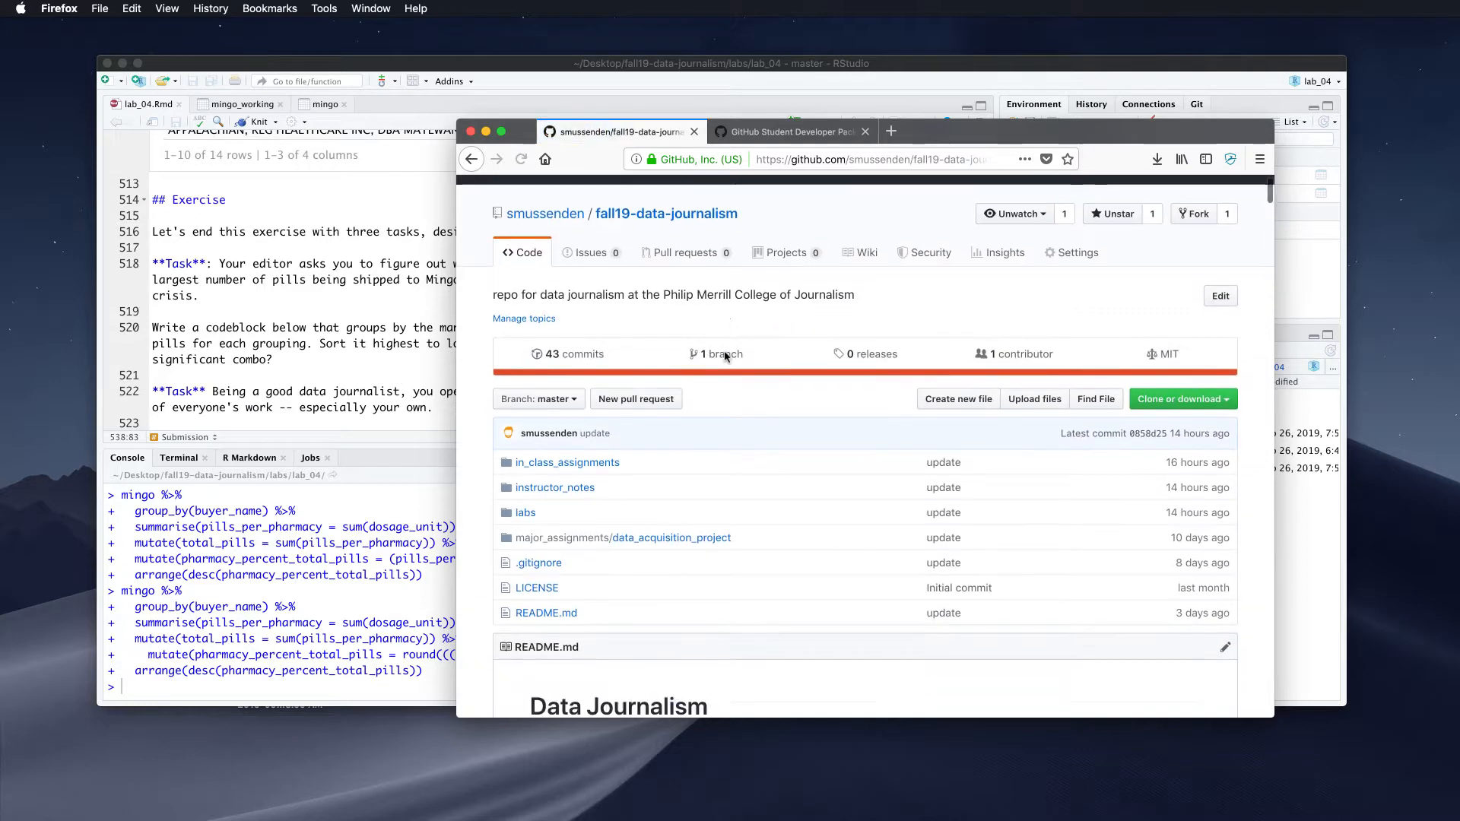
scroll(725, 355, down, 5)
click(471, 158)
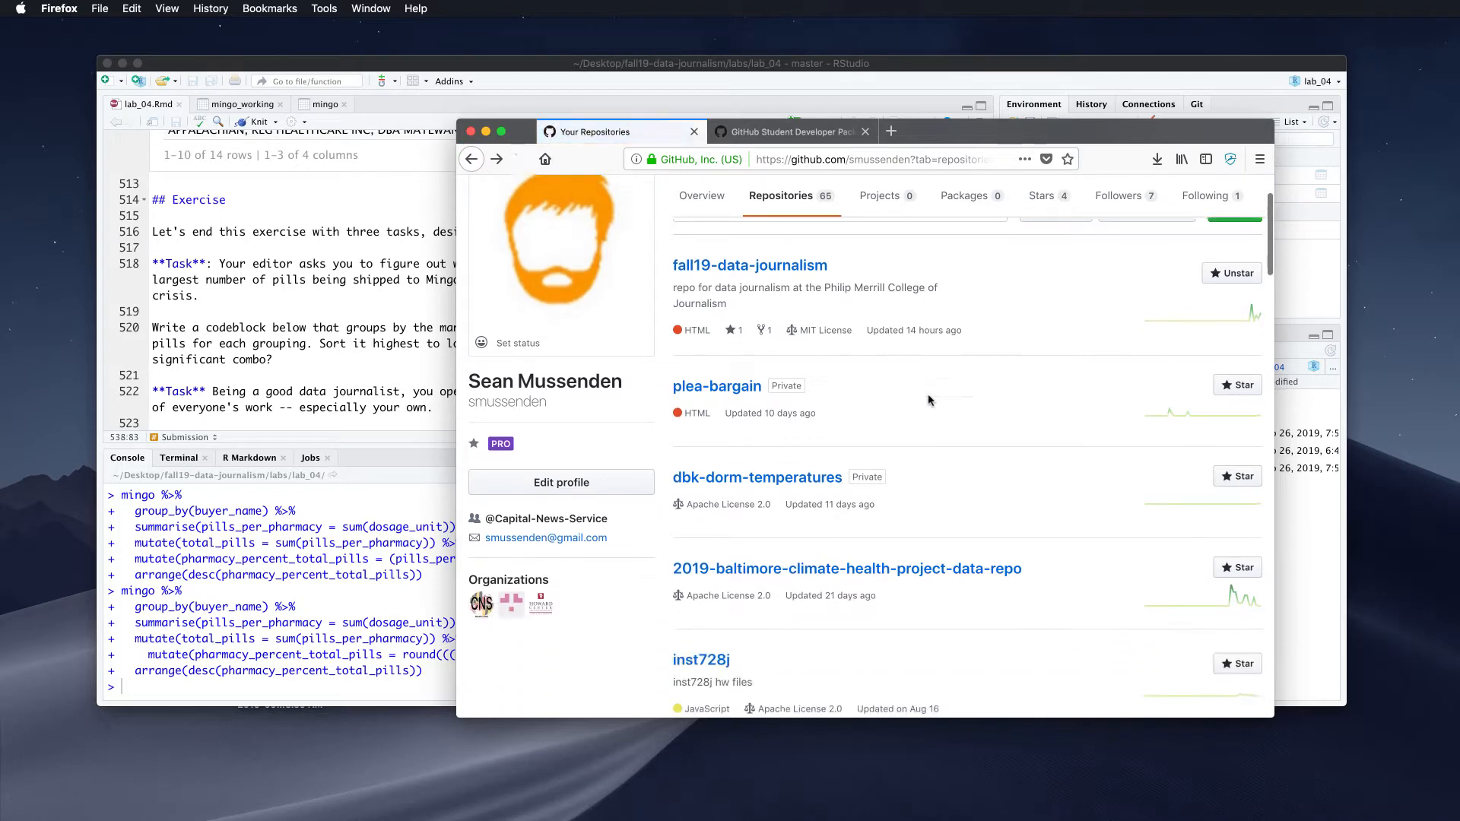
Scroll through the profile's full list of 65 repositories
scroll(928, 400, down, 4)
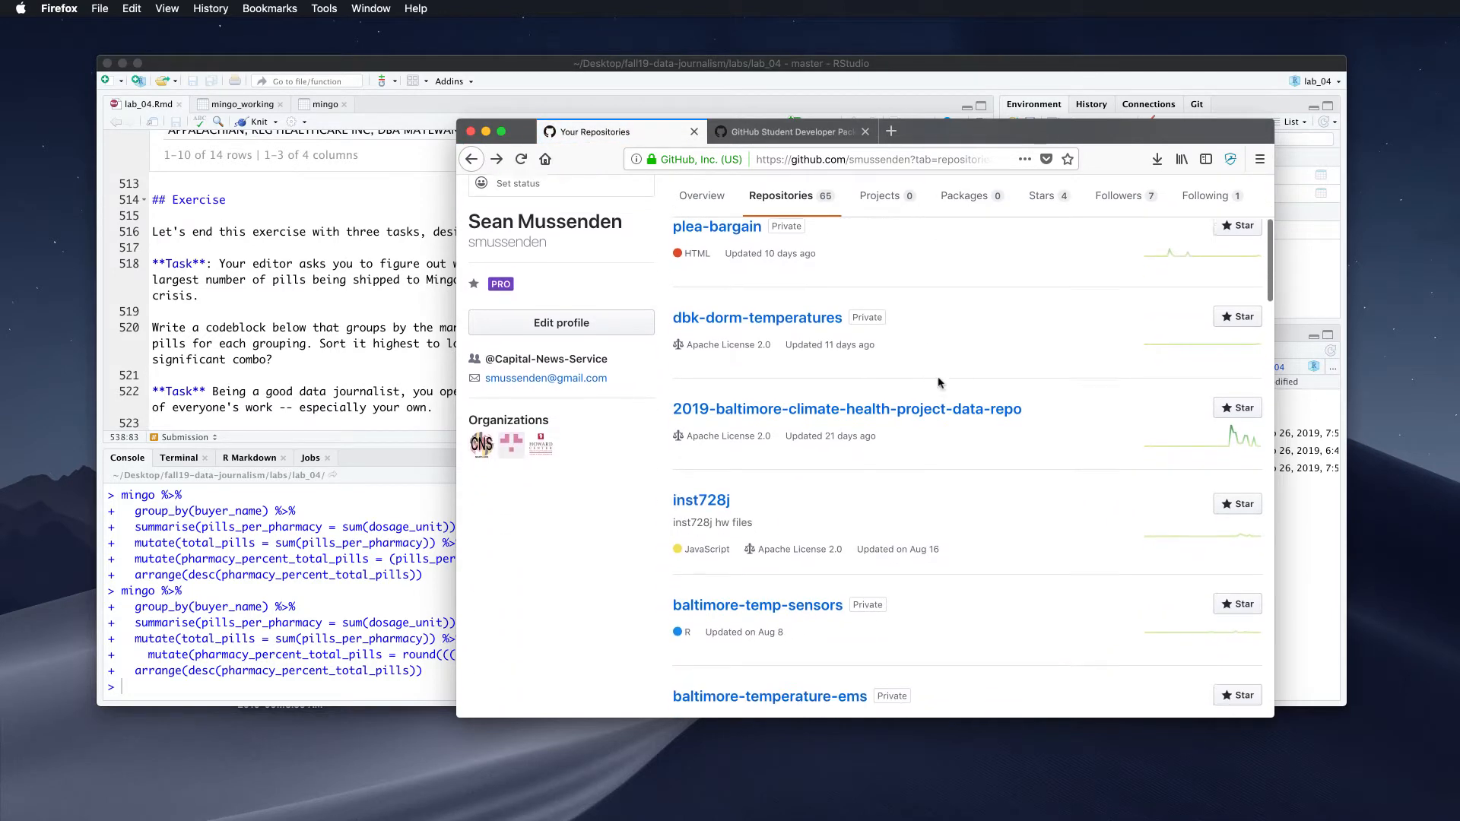
scroll(939, 383, down, 1)
scroll(940, 383, up, 3)
scroll(940, 383, down, 2)
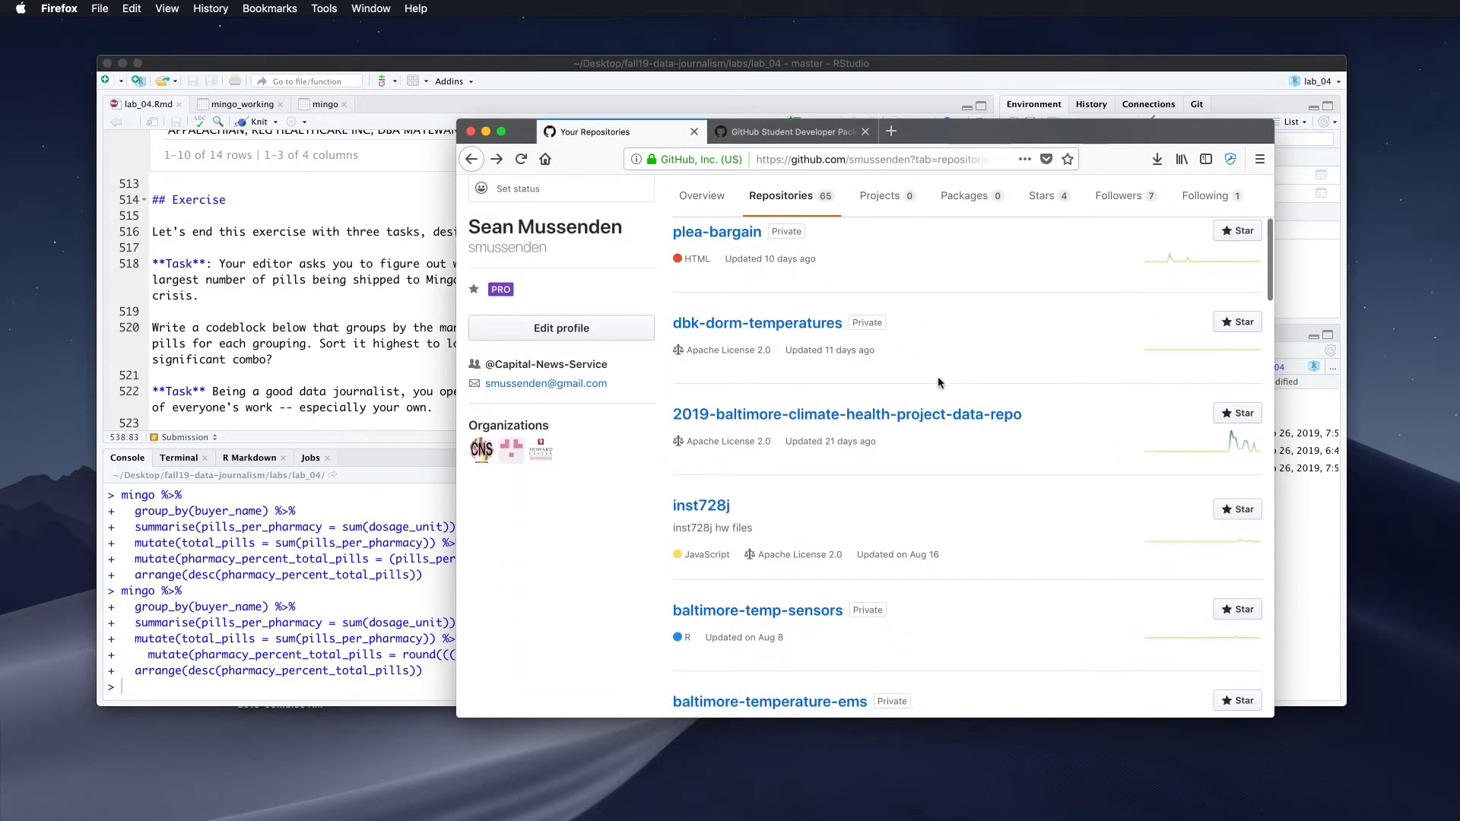
scroll(939, 383, up, 3)
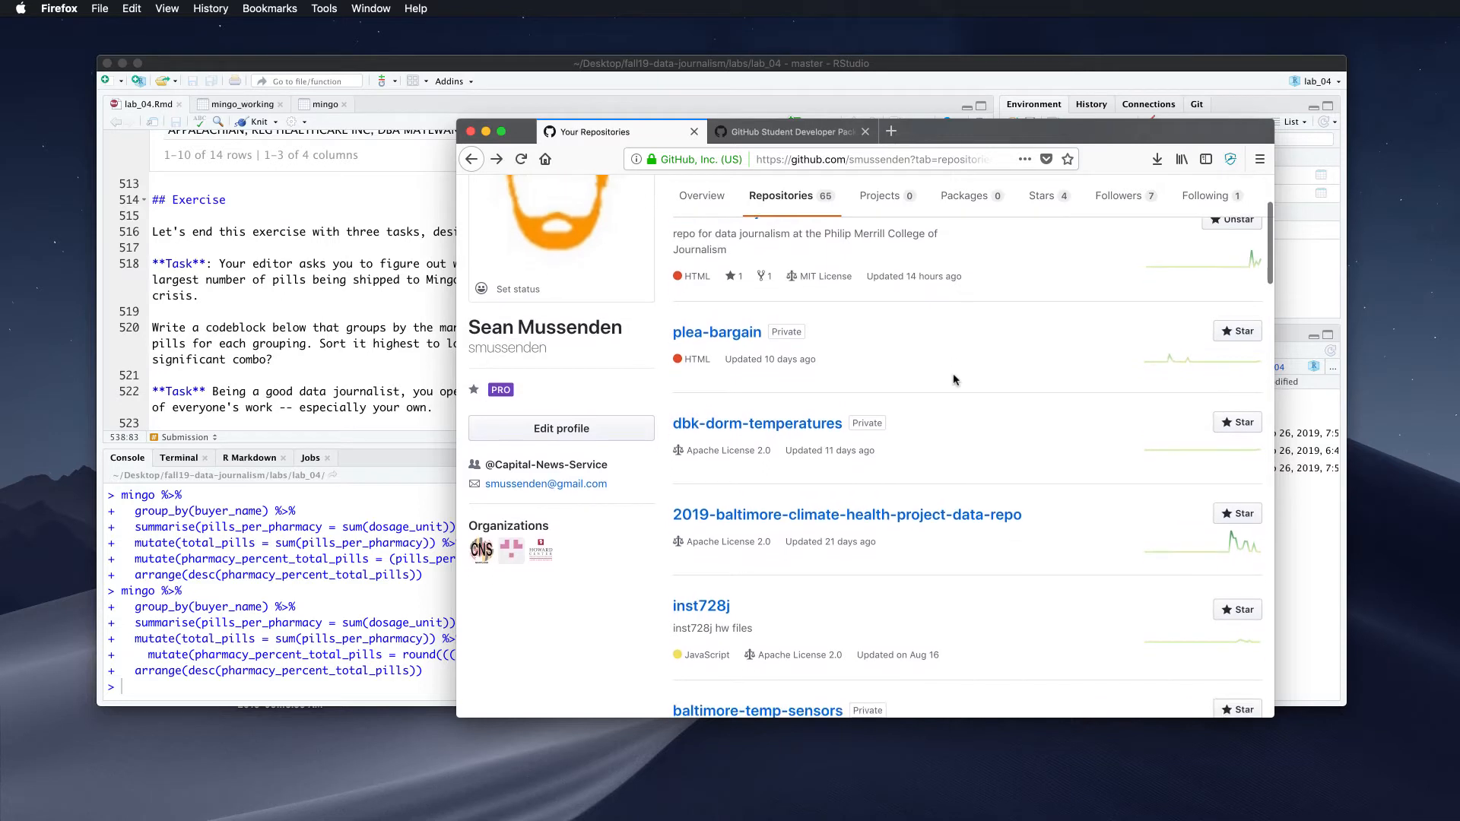
scroll(955, 379, down, 7)
scroll(955, 380, up, 1)
scroll(955, 380, down, 1)
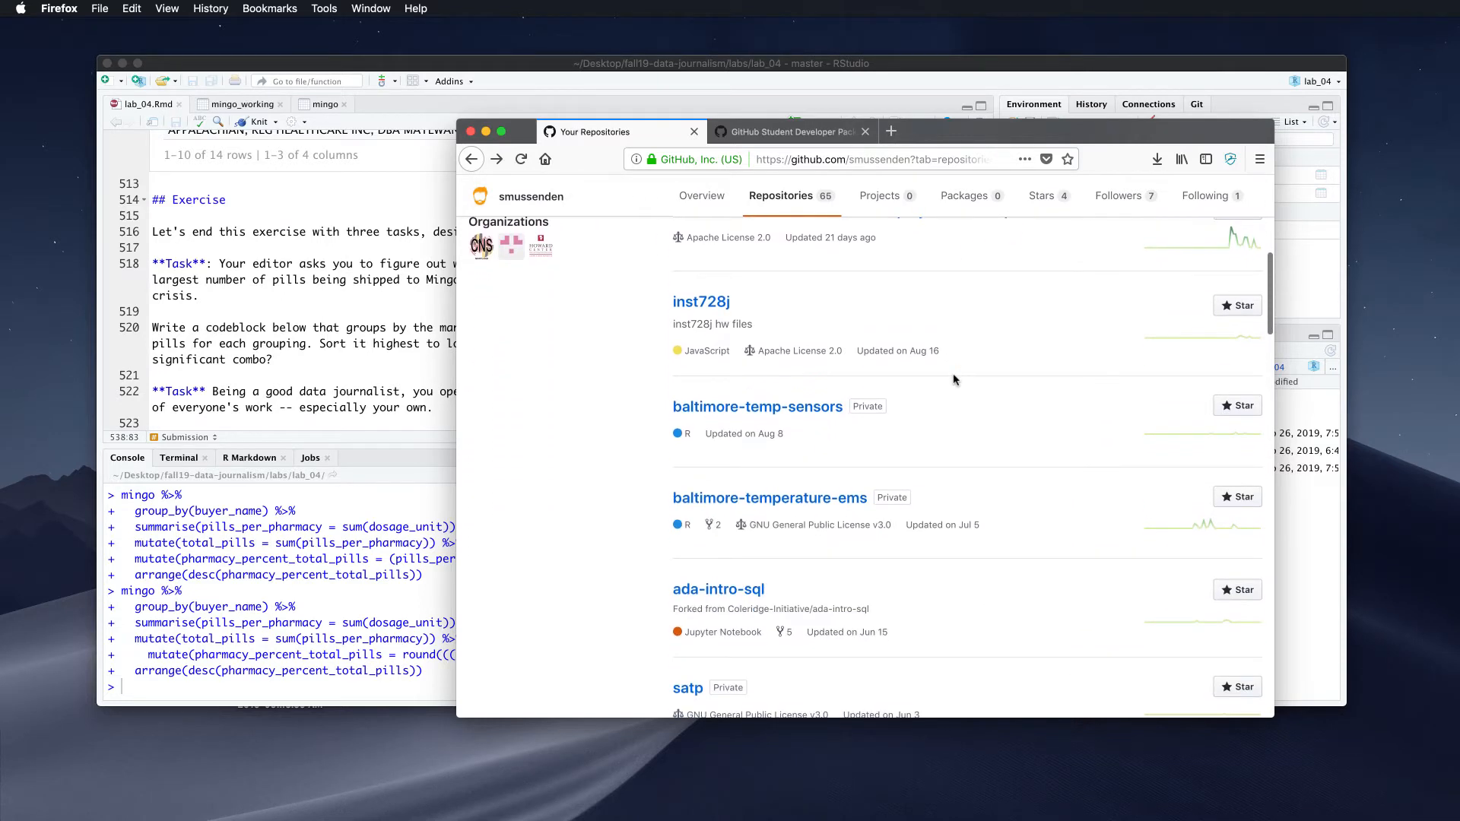
scroll(955, 379, down, 12)
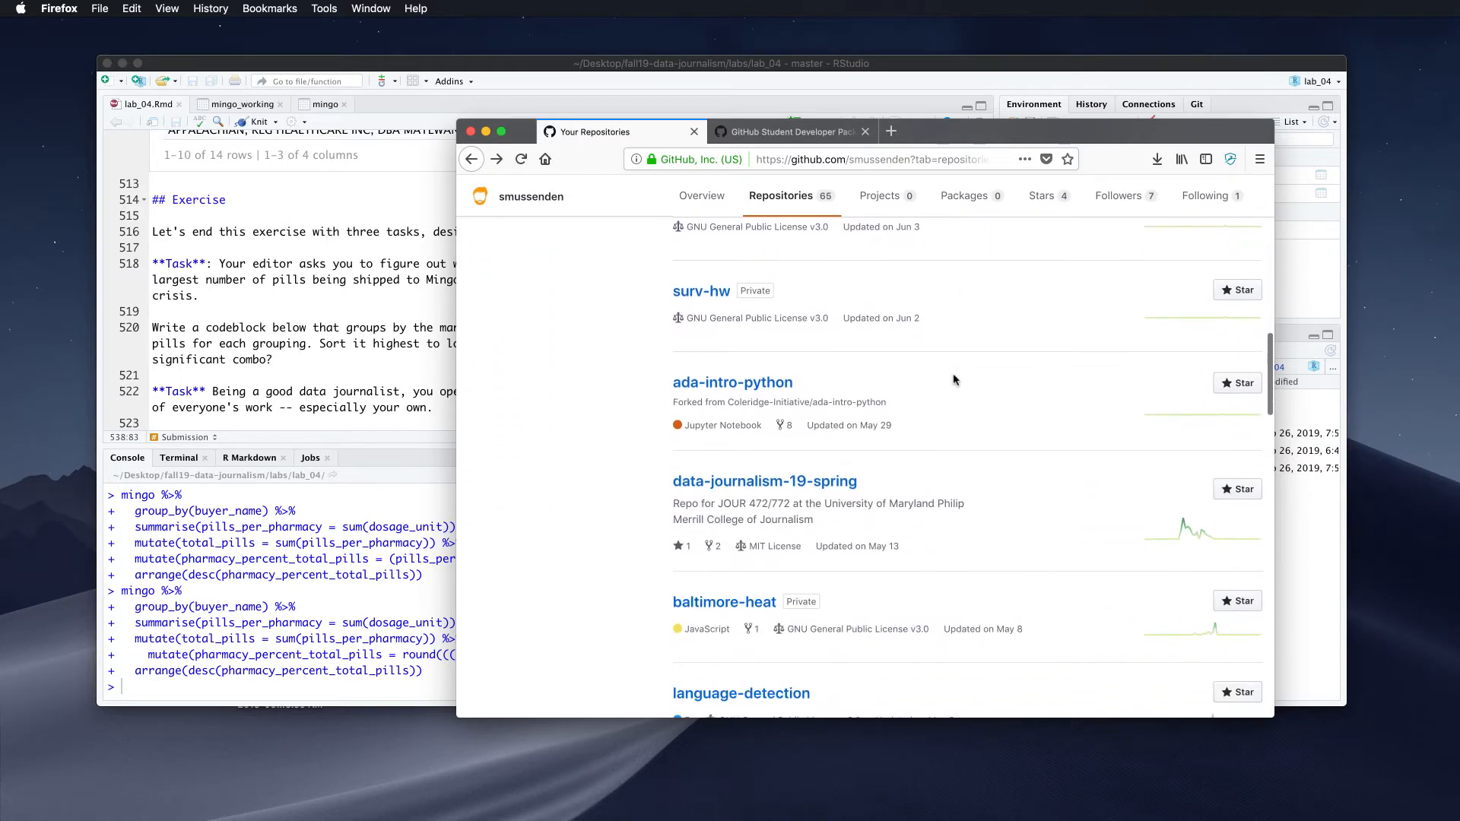
scroll(955, 379, down, 3)
scroll(955, 379, up, 3)
scroll(955, 379, down, 10)
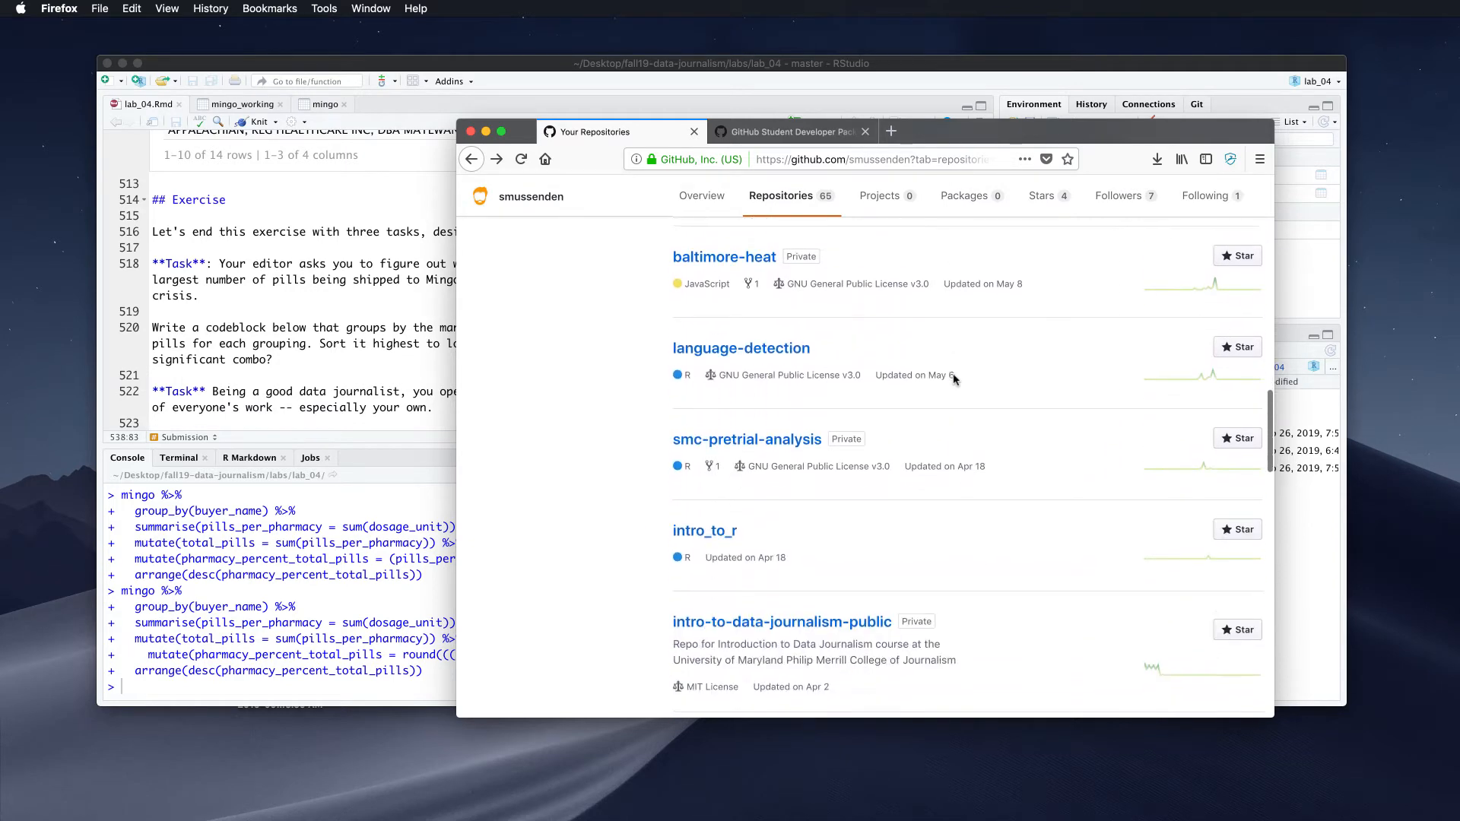
scroll(955, 380, down, 4)
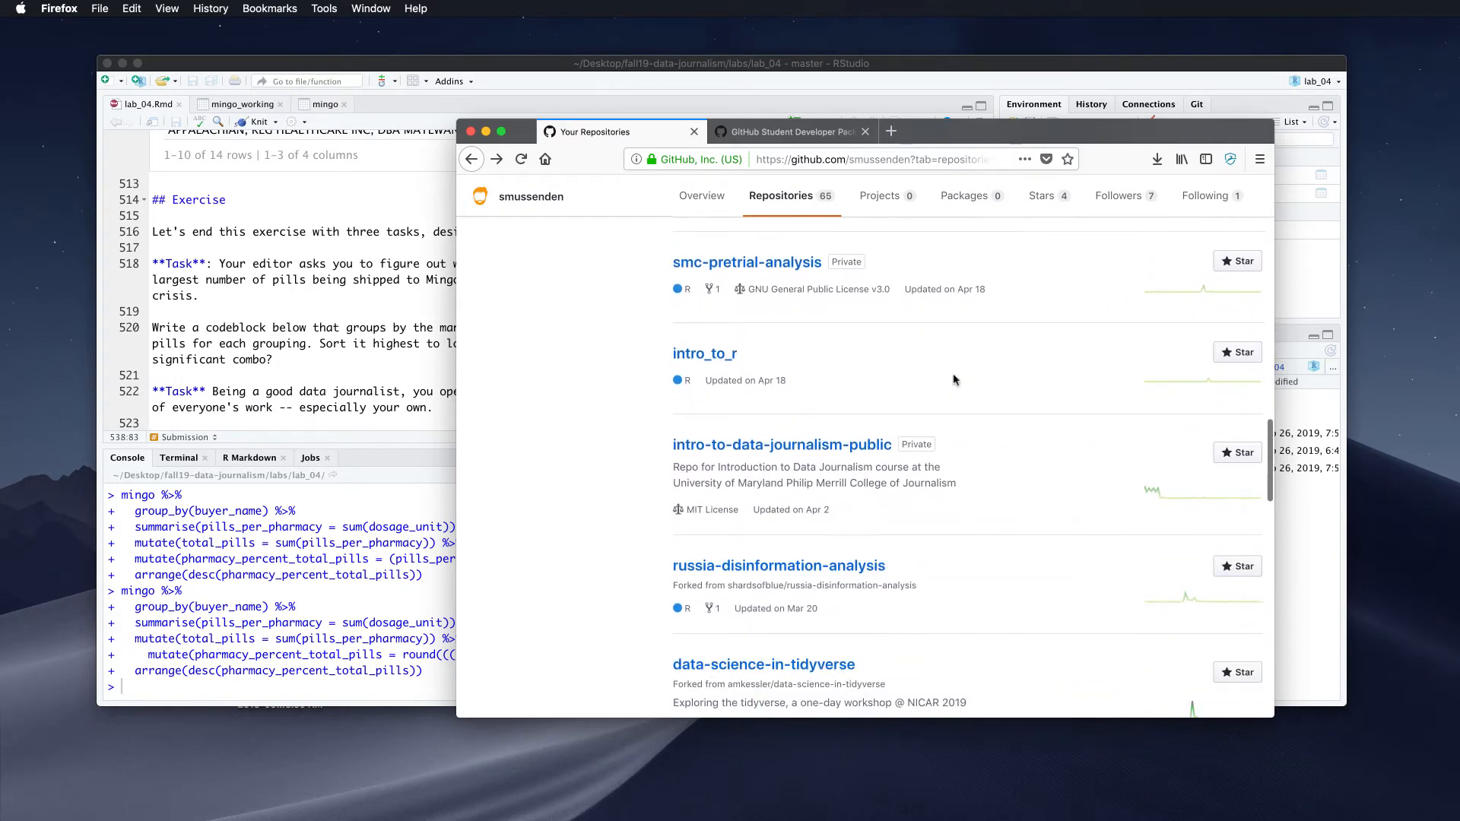
scroll(955, 380, up, 20)
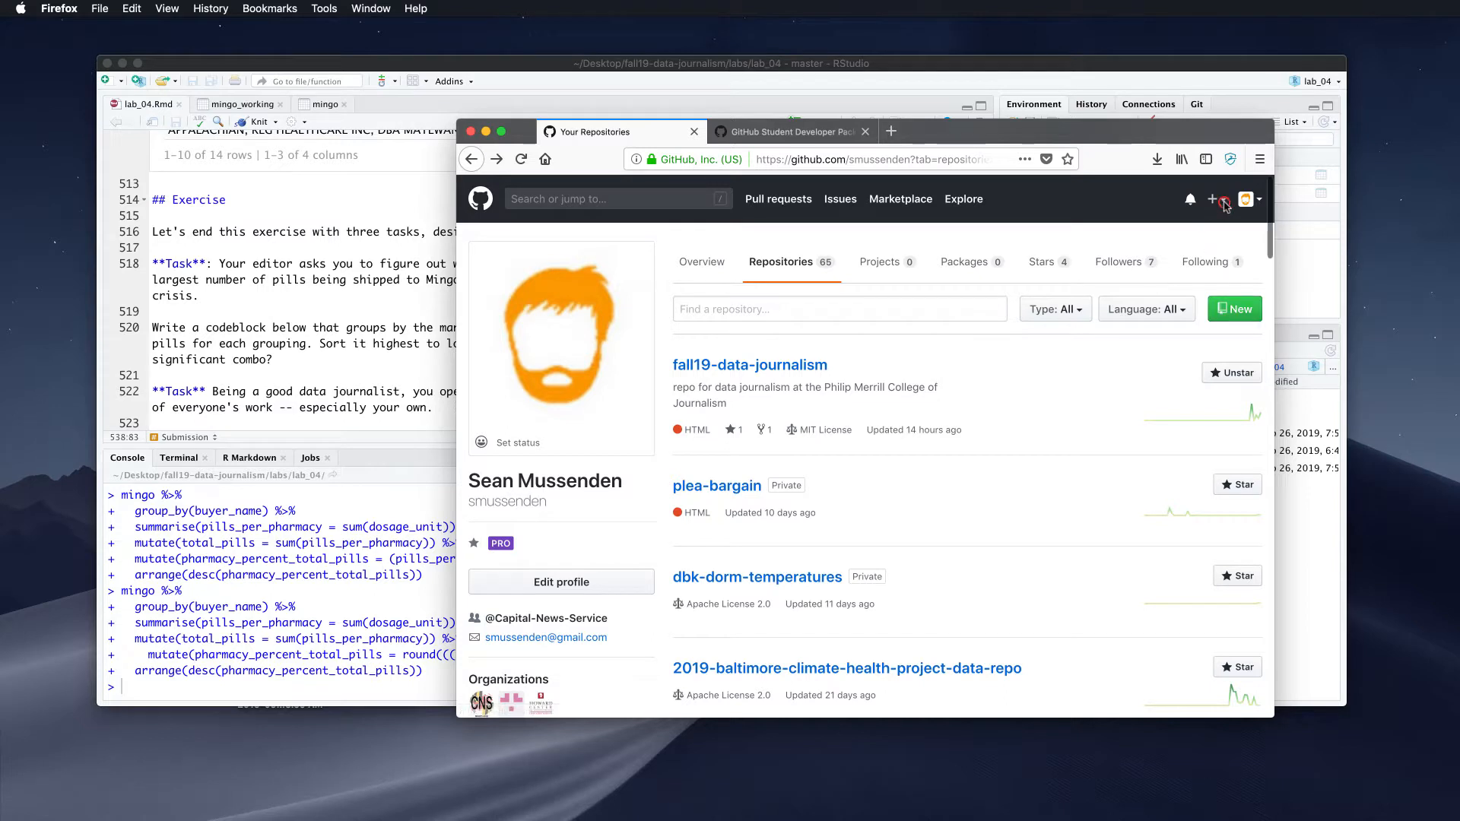
Start a new repository owned by the personal account, named coursework-data-journalism-fall-19
click(1223, 202)
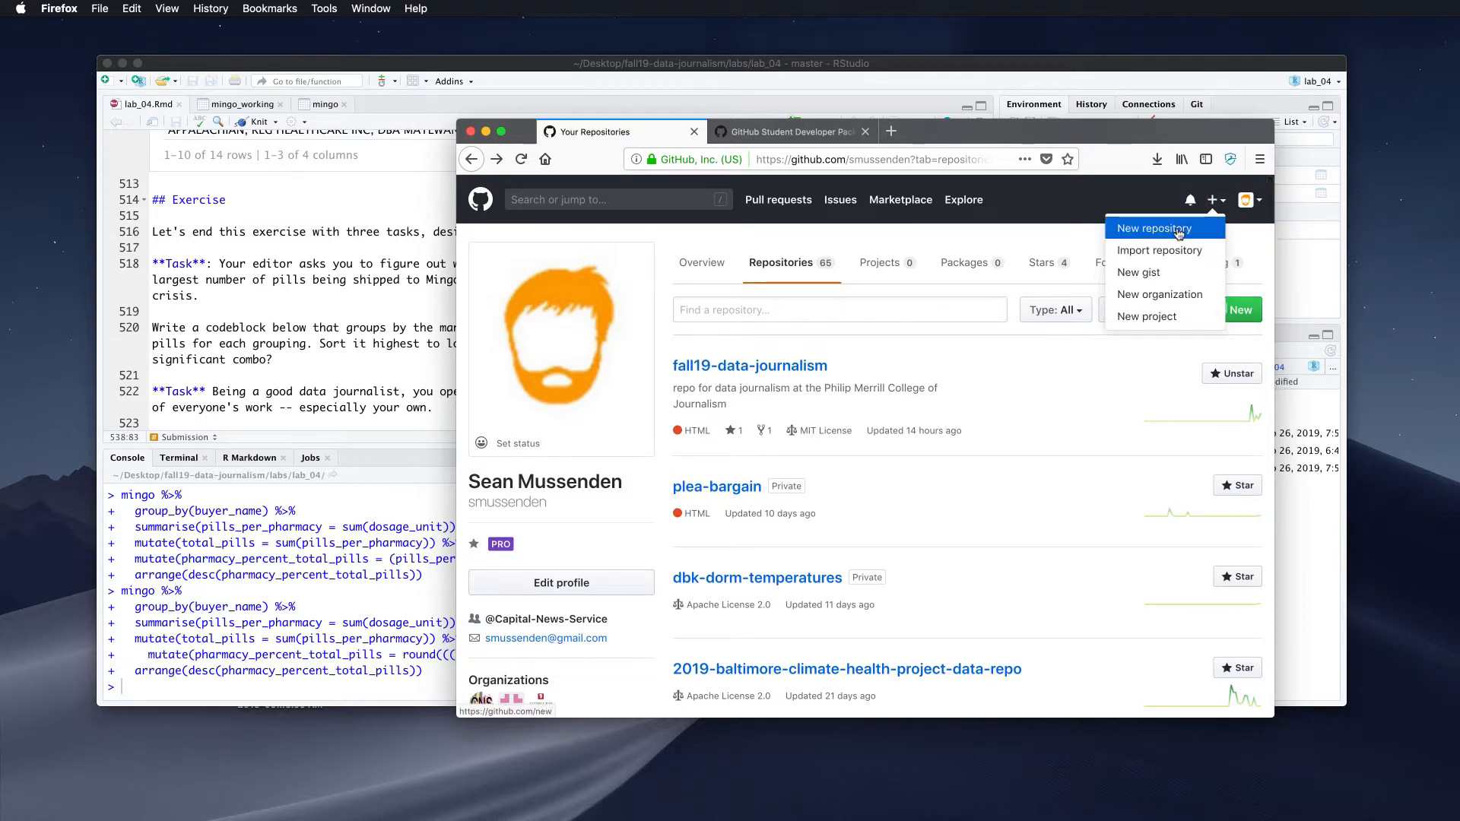
click(1178, 229)
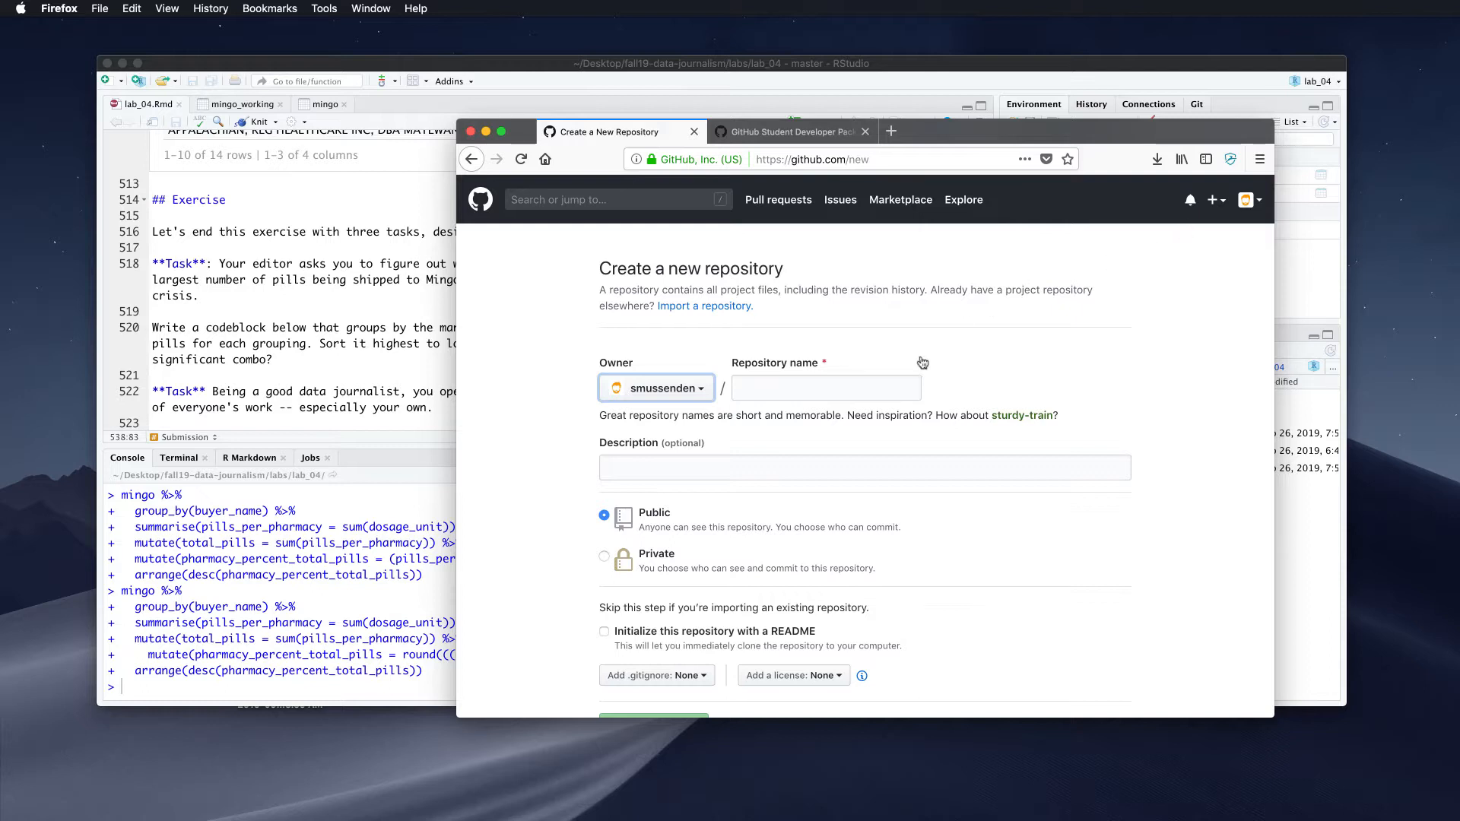
click(757, 394)
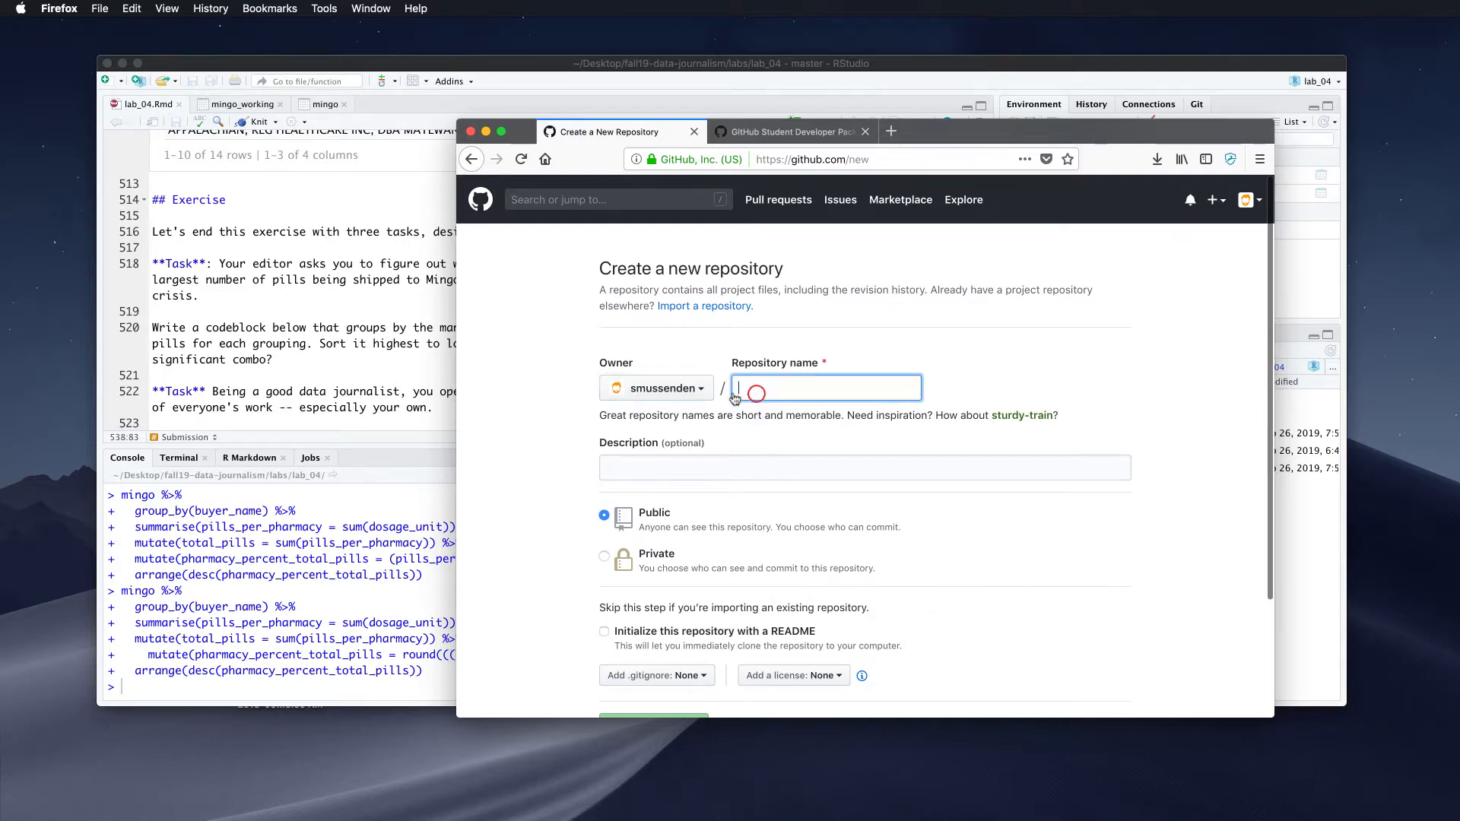
click(695, 391)
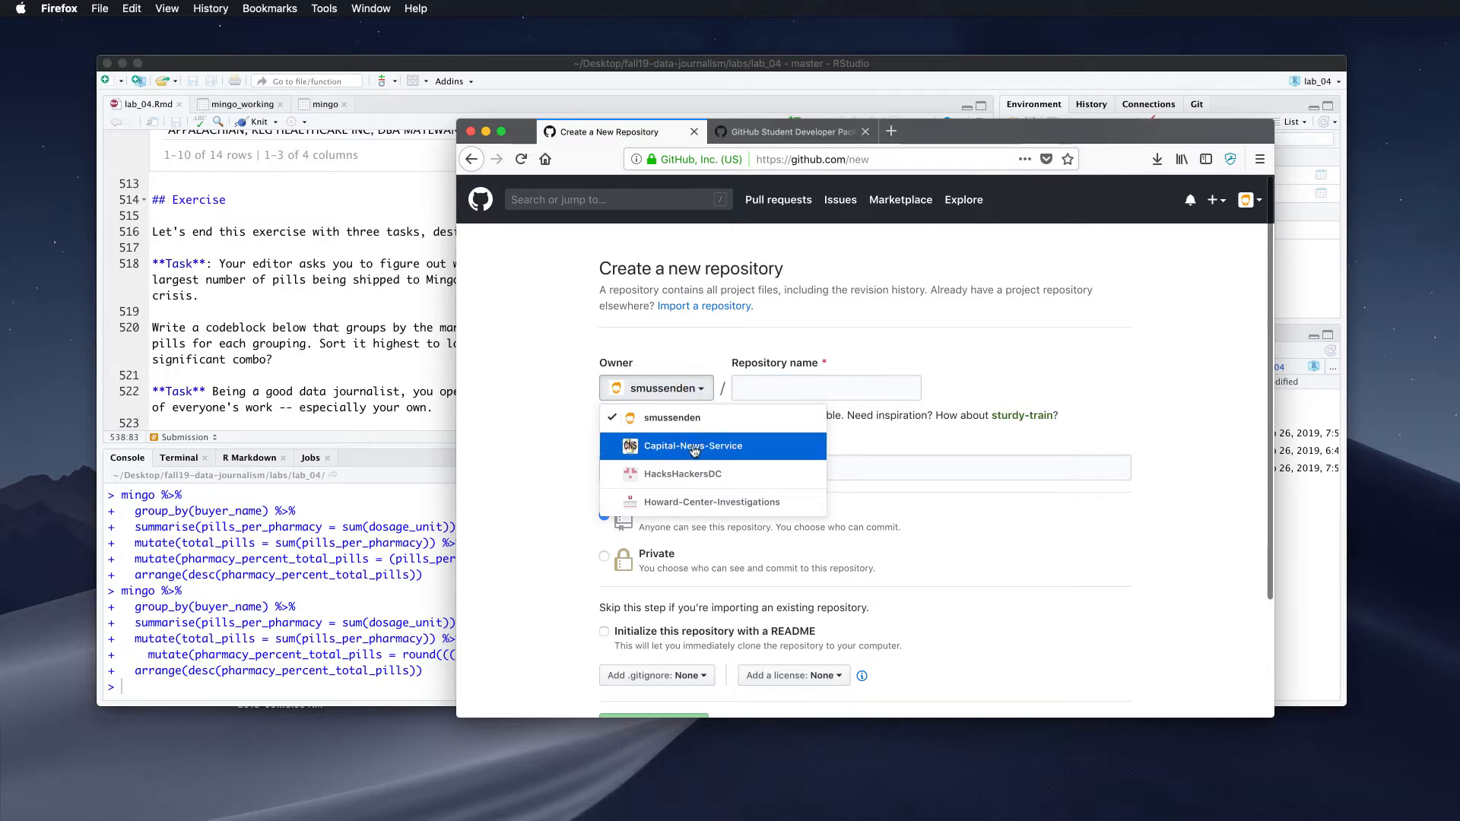
click(791, 386)
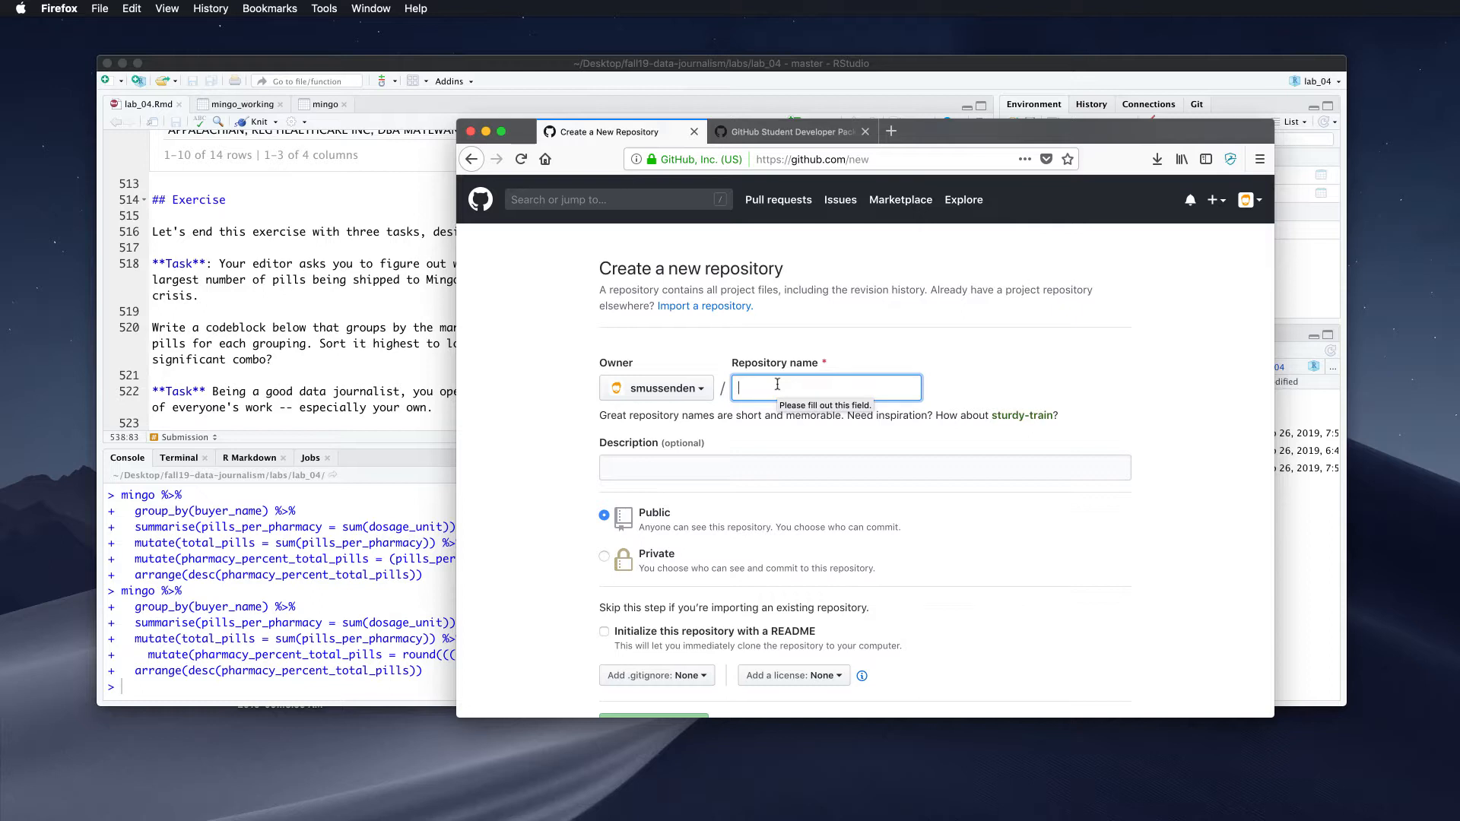
text(data-jour)
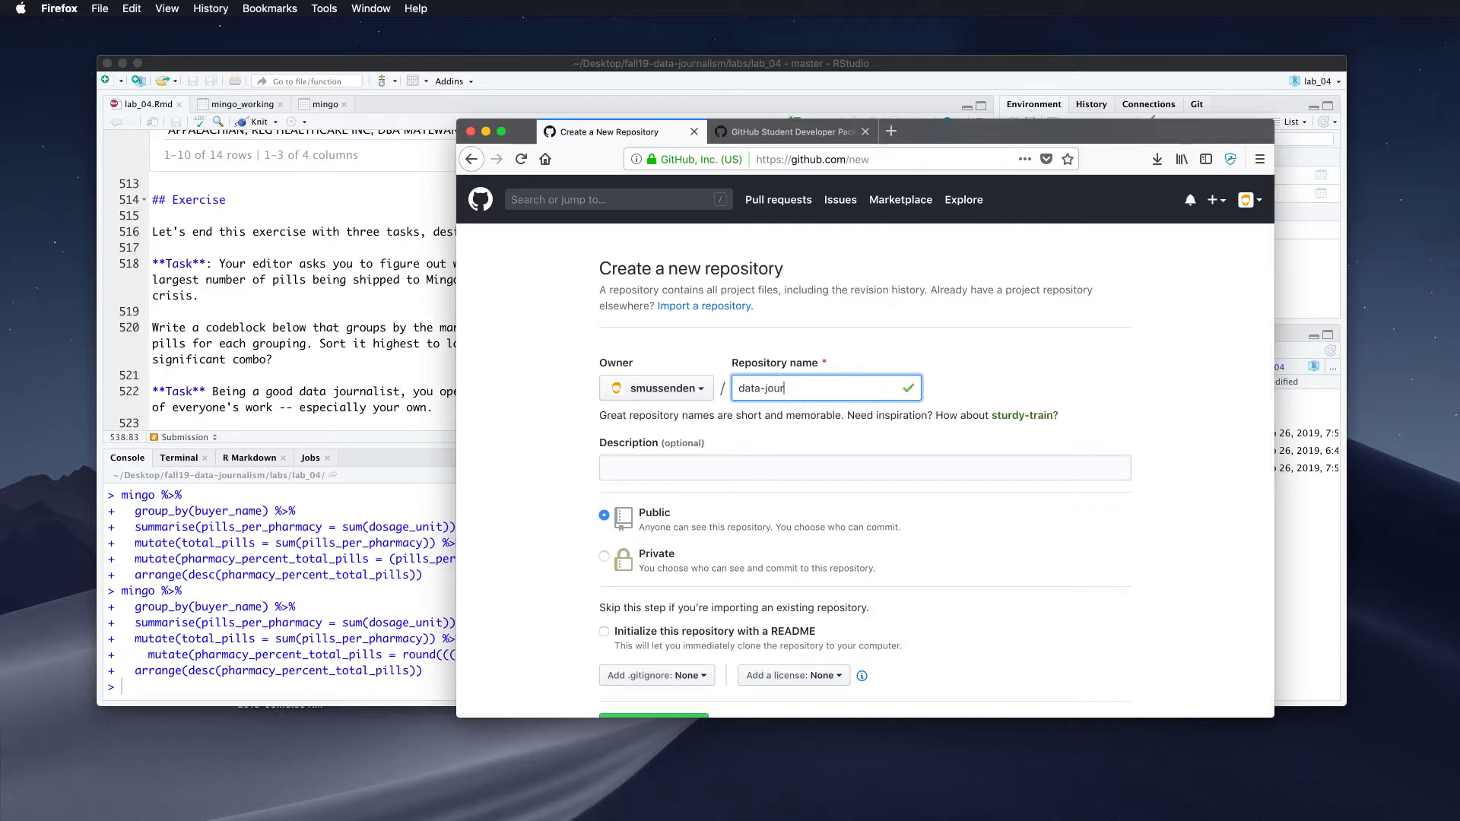
text(nalism-fall-1)
text(coursework-)
key(Right)
key(Right)
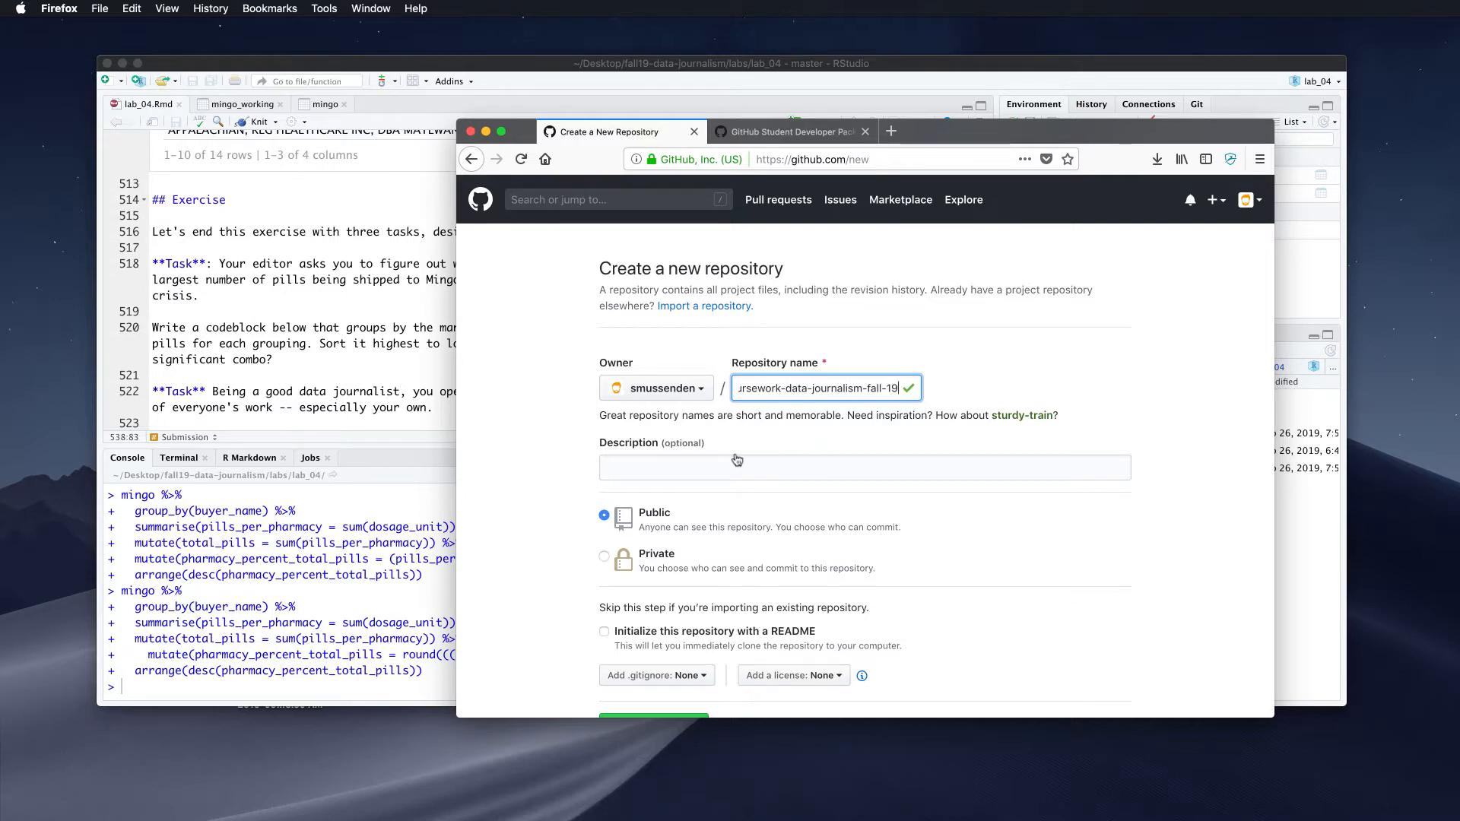
Enter a description of Fall 2019 Data Journalism coursework at the University of Maryland j-school
click(761, 465)
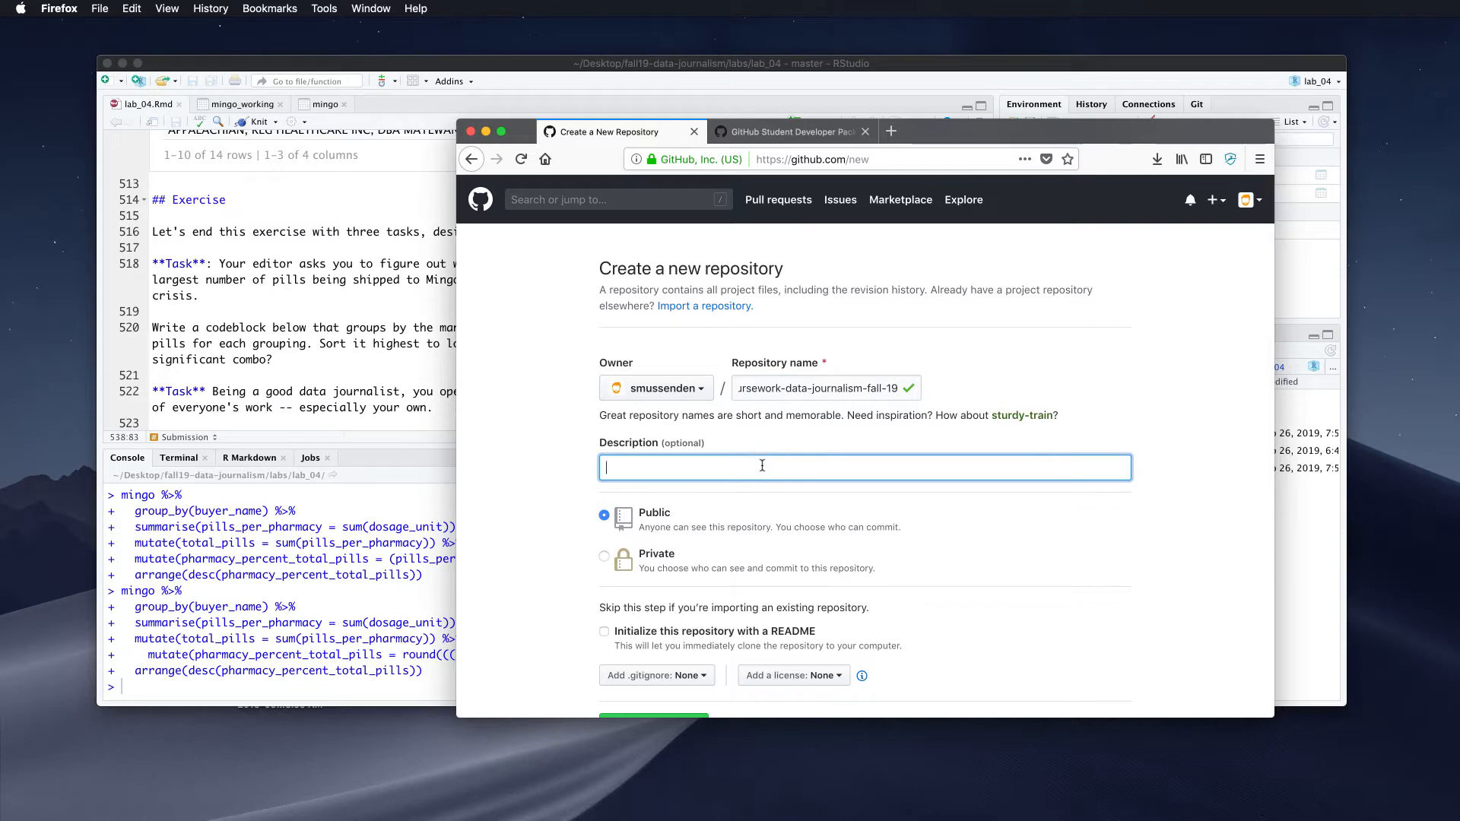
text(This is a repo with coursework for Fa)
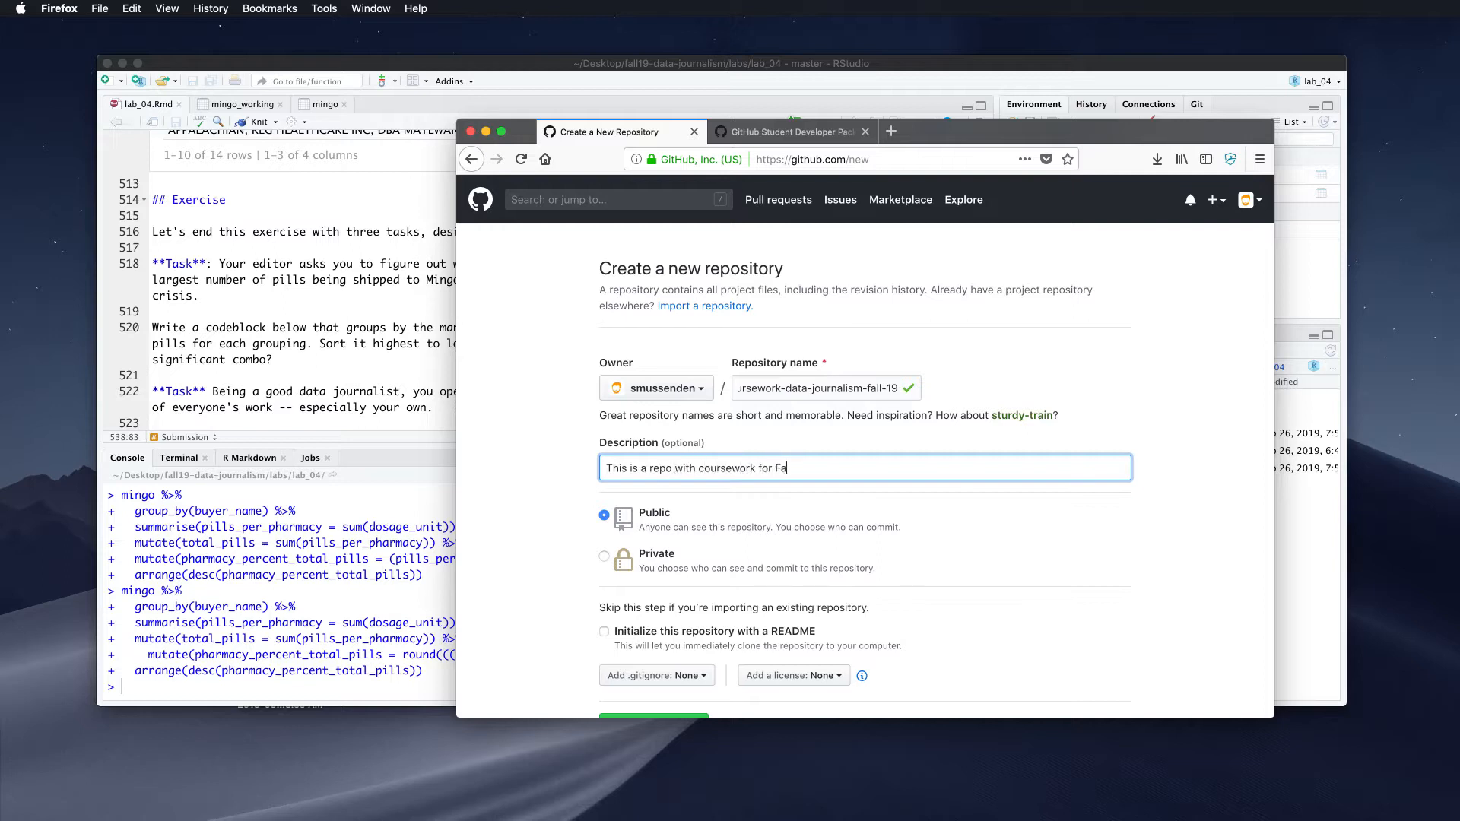
text(019 Data Jounr)
key(BackSpace)
key(BackSpace)
text(rnalism at the Univers)
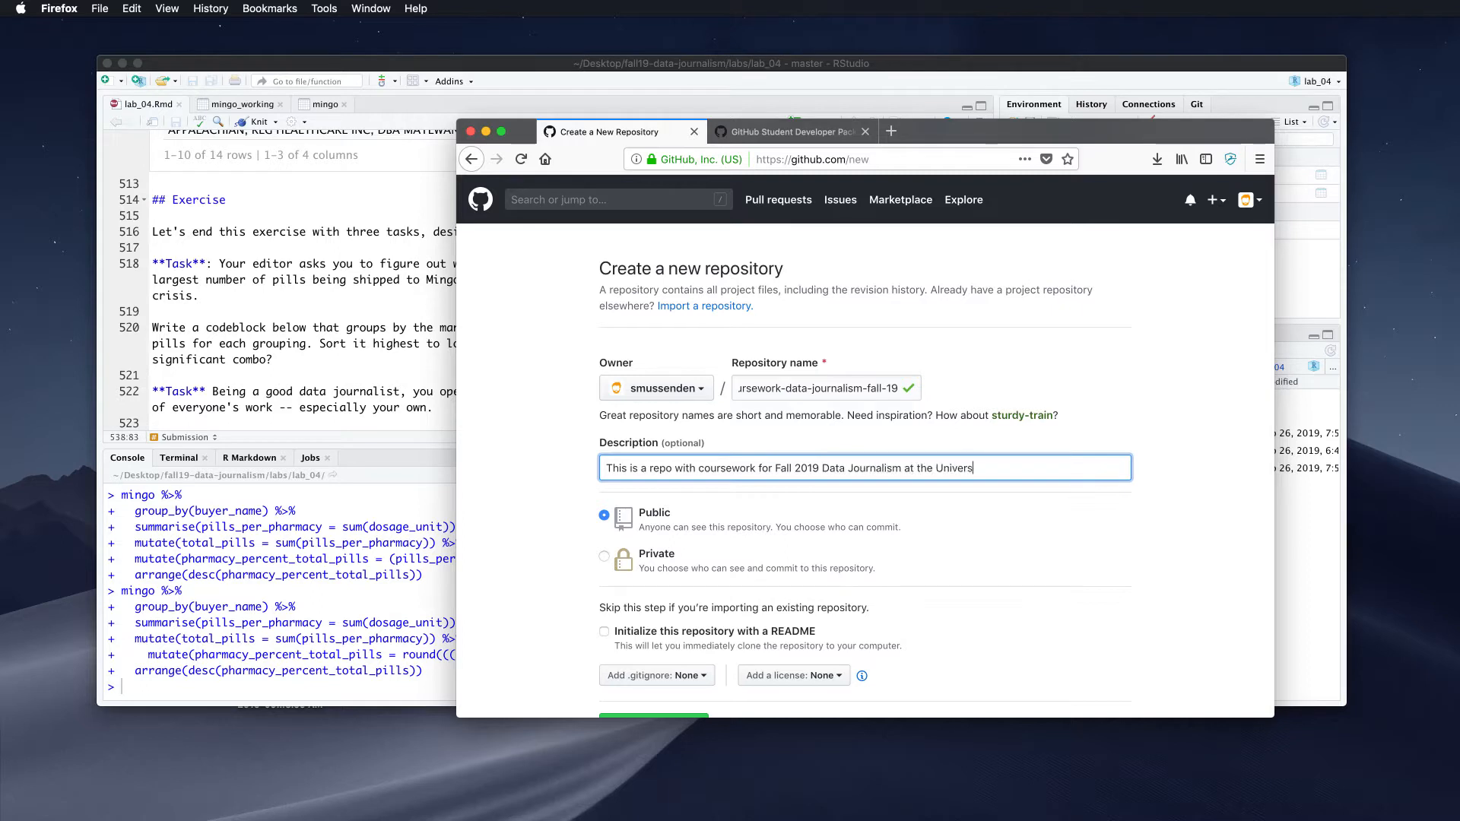
text(ity of Maryland j-school)
scroll(763, 471, down, 2)
text(.)
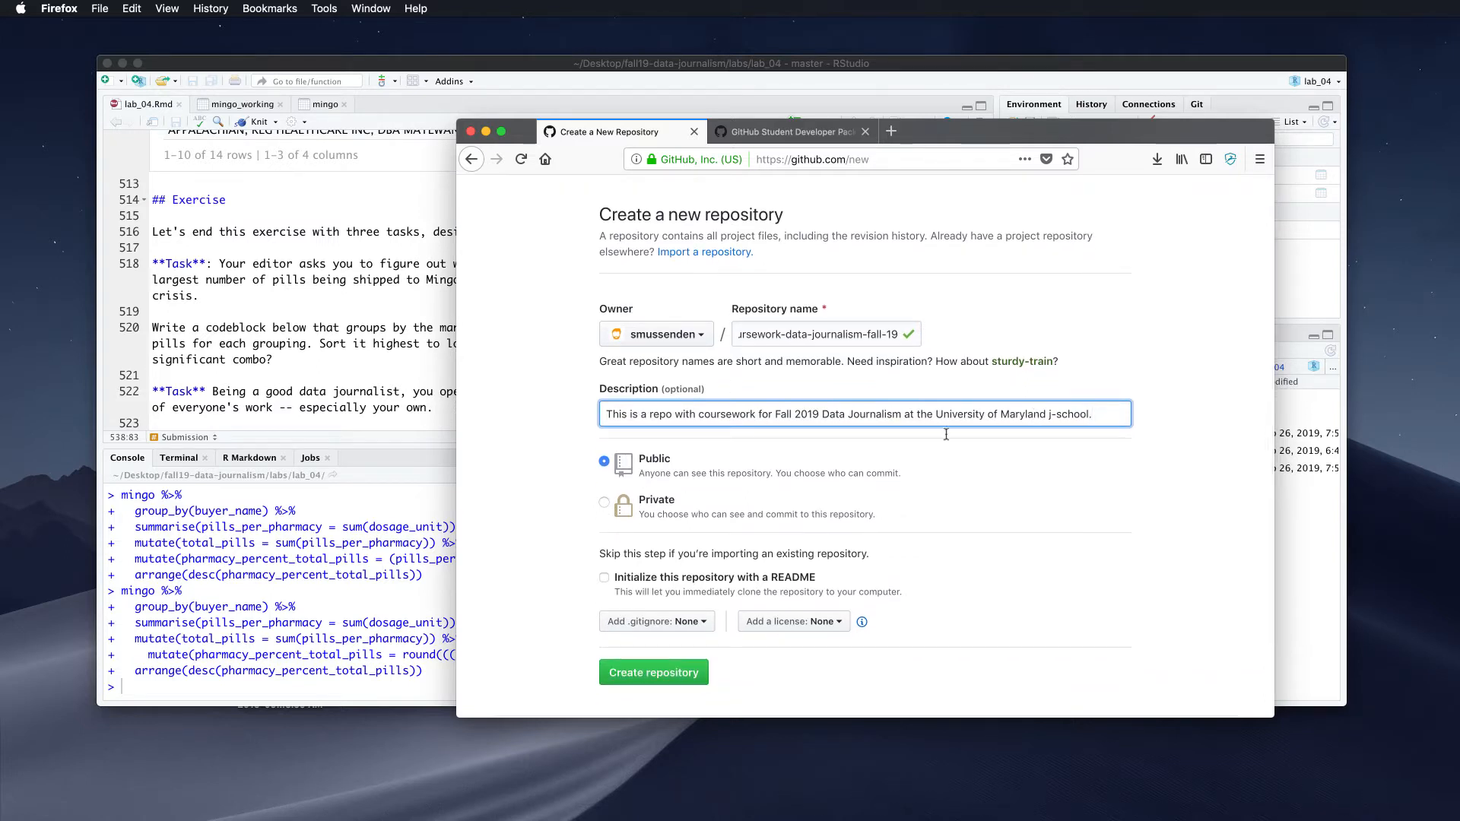
Tick 'Initialize this repository with a README' and open a blank browser tab
scroll(724, 443, down, 2)
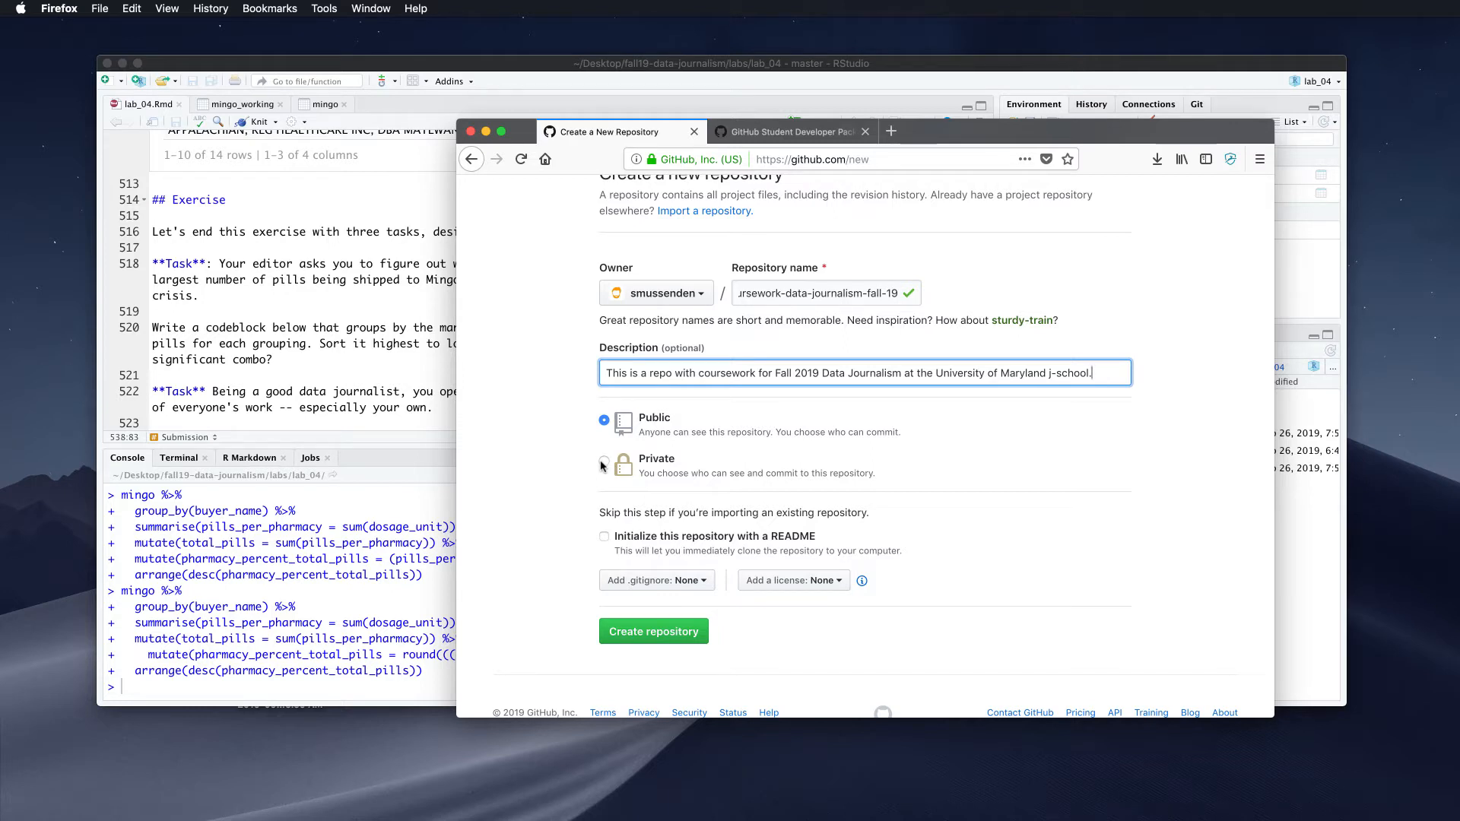
scroll(601, 465, down, 1)
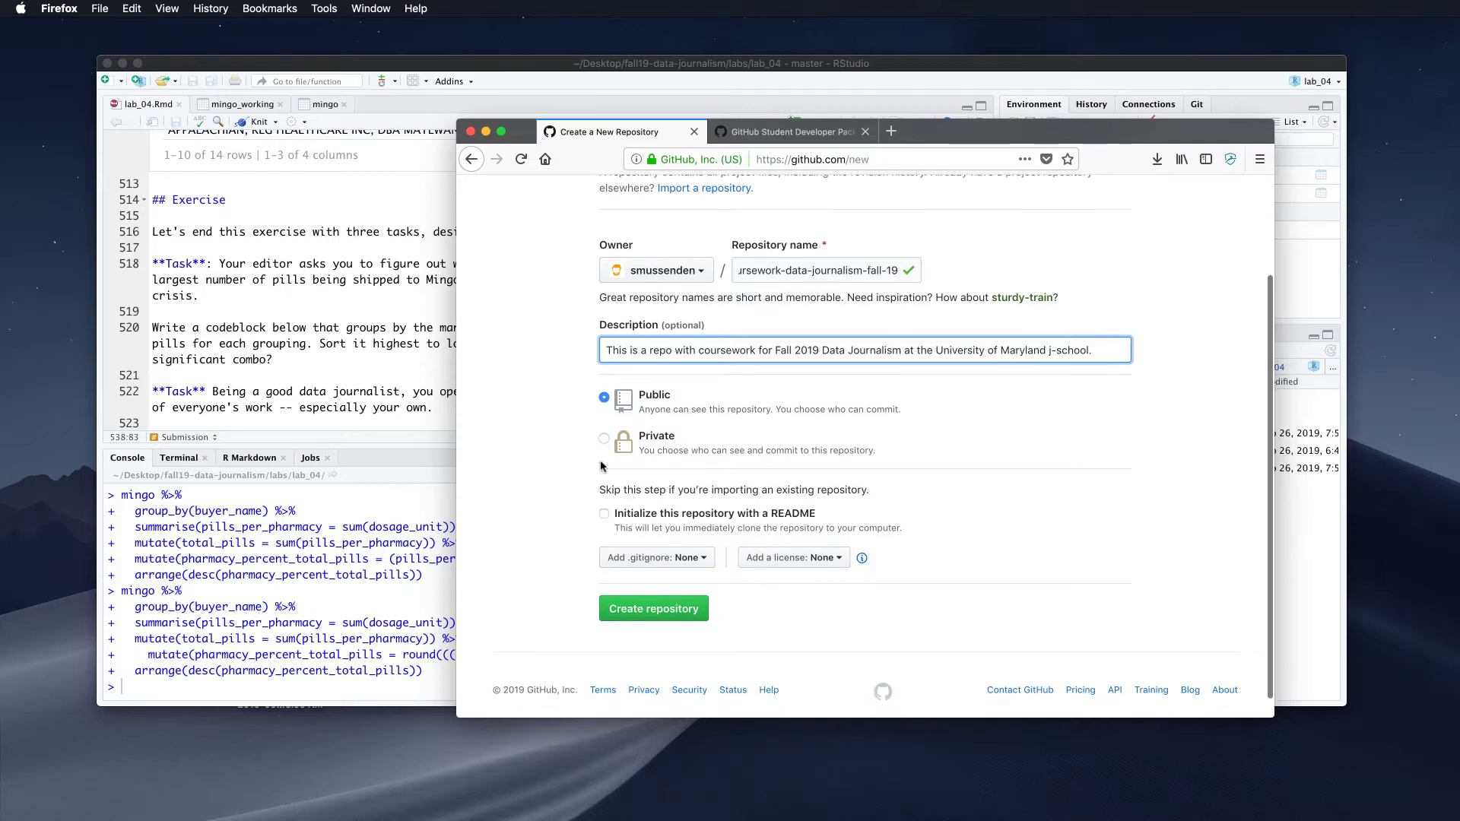
scroll(576, 458, up, 2)
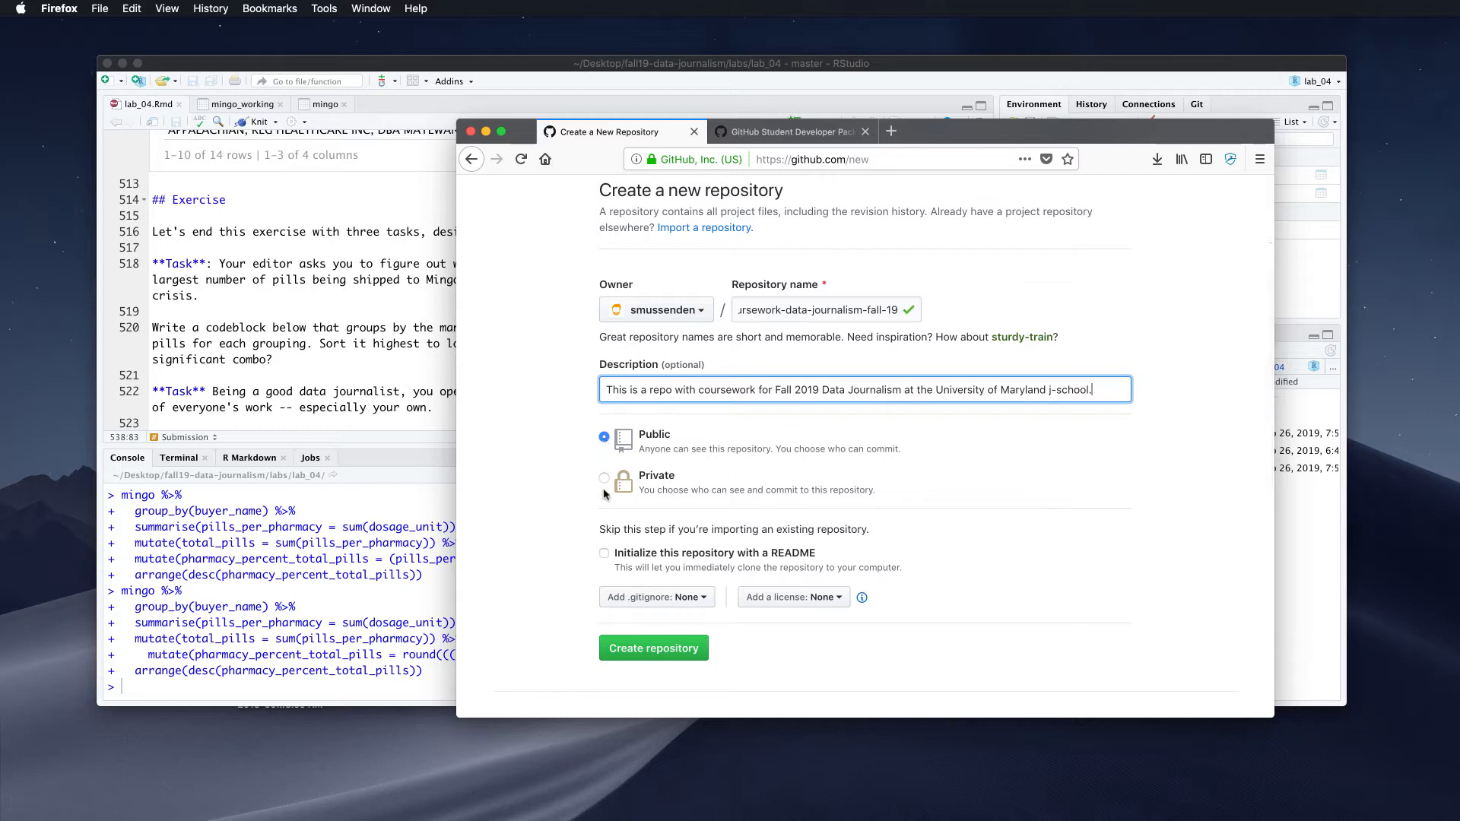
scroll(611, 485, down, 2)
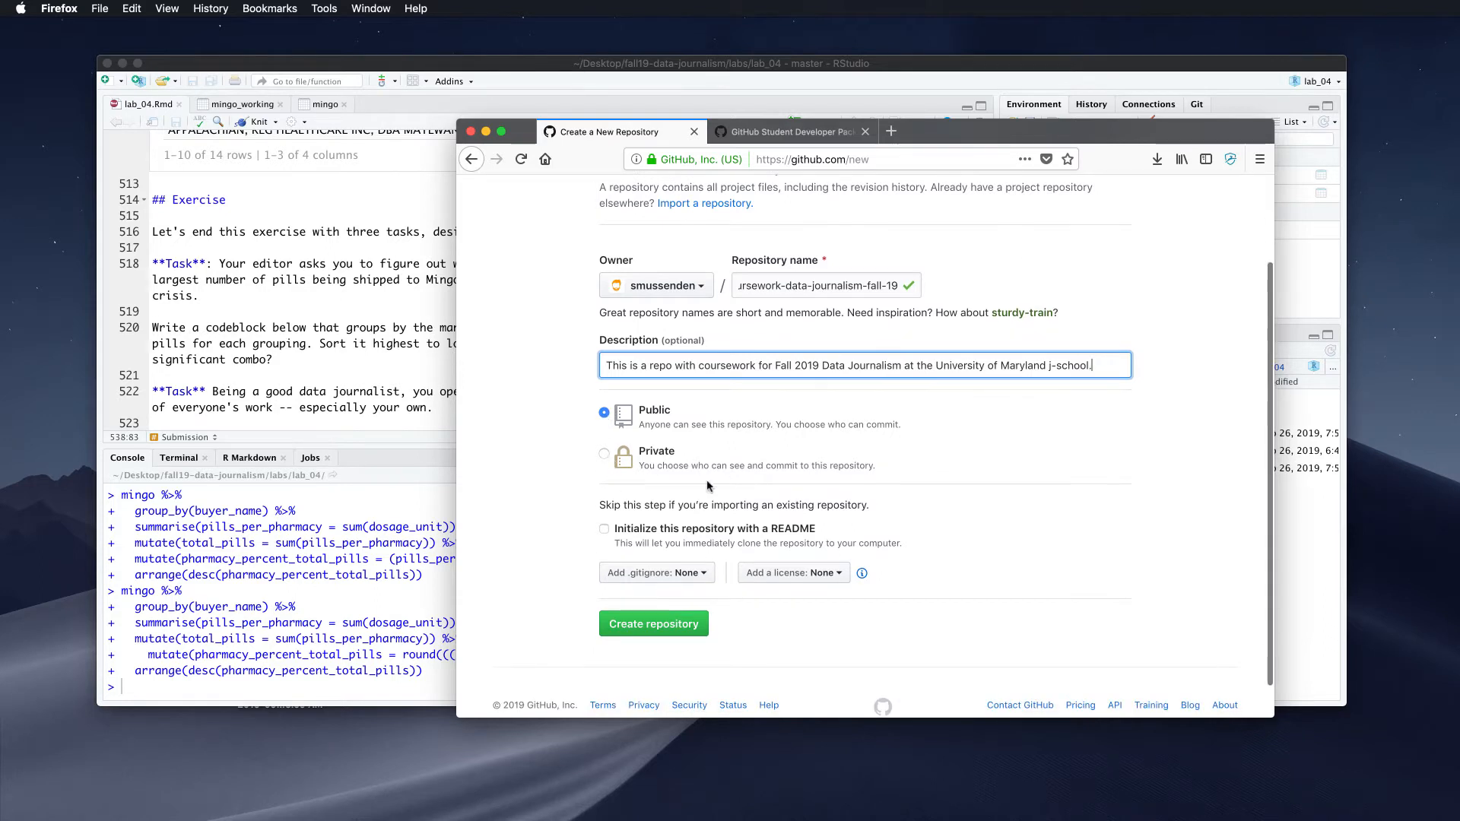
scroll(710, 487, down, 2)
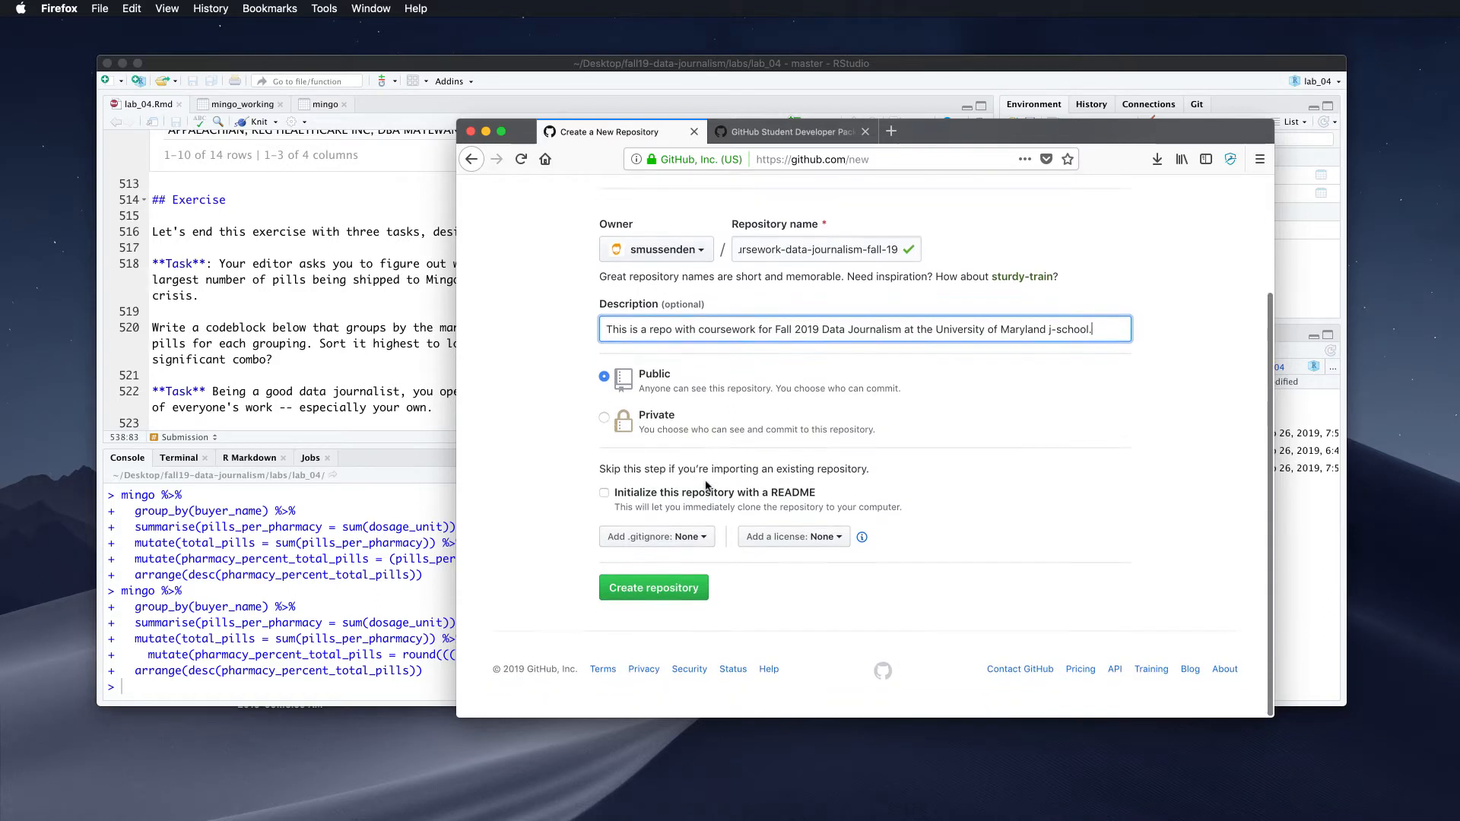
click(604, 495)
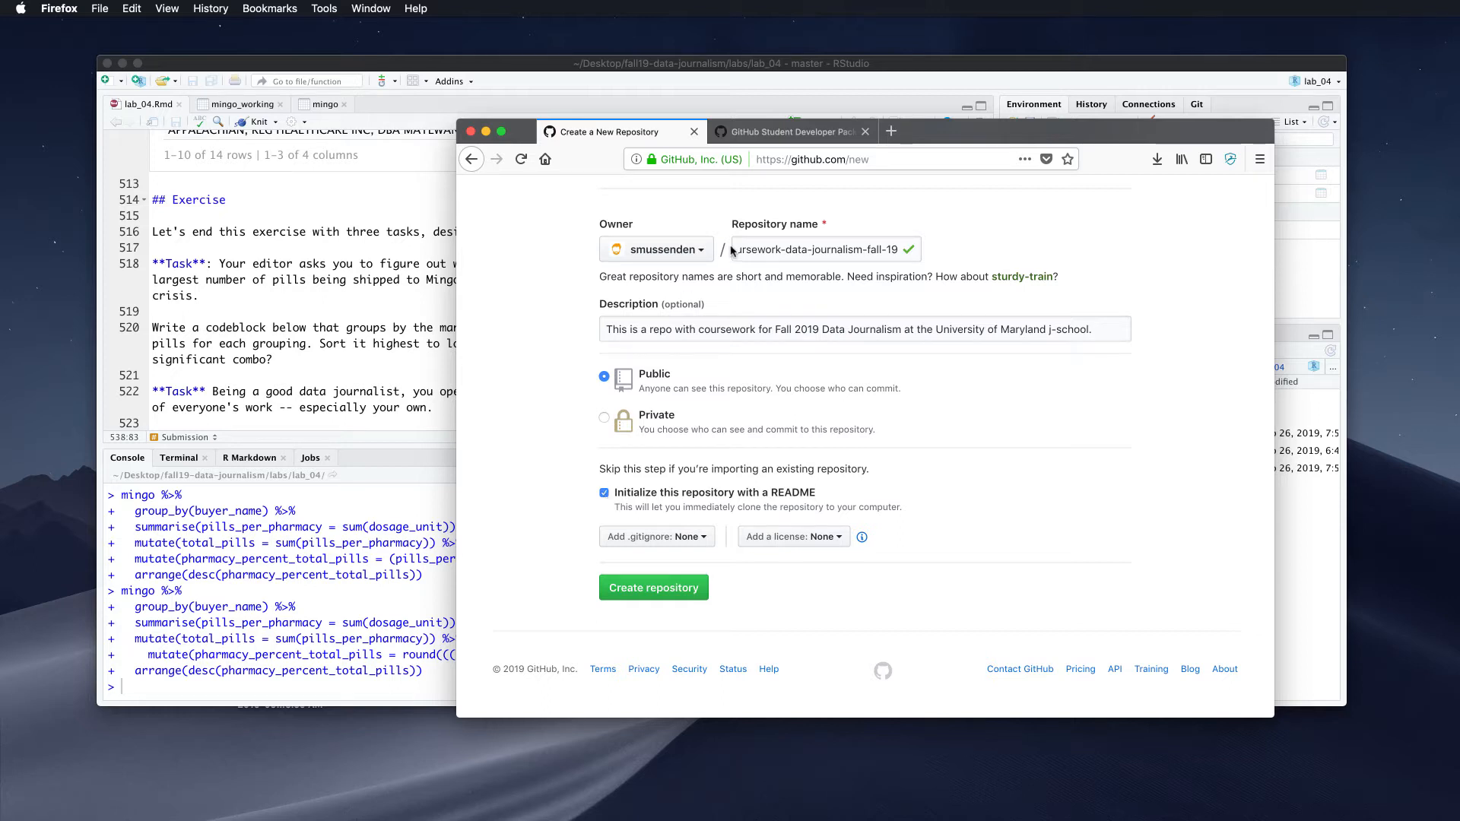
scroll(673, 316, up, 4)
scroll(735, 276, down, 2)
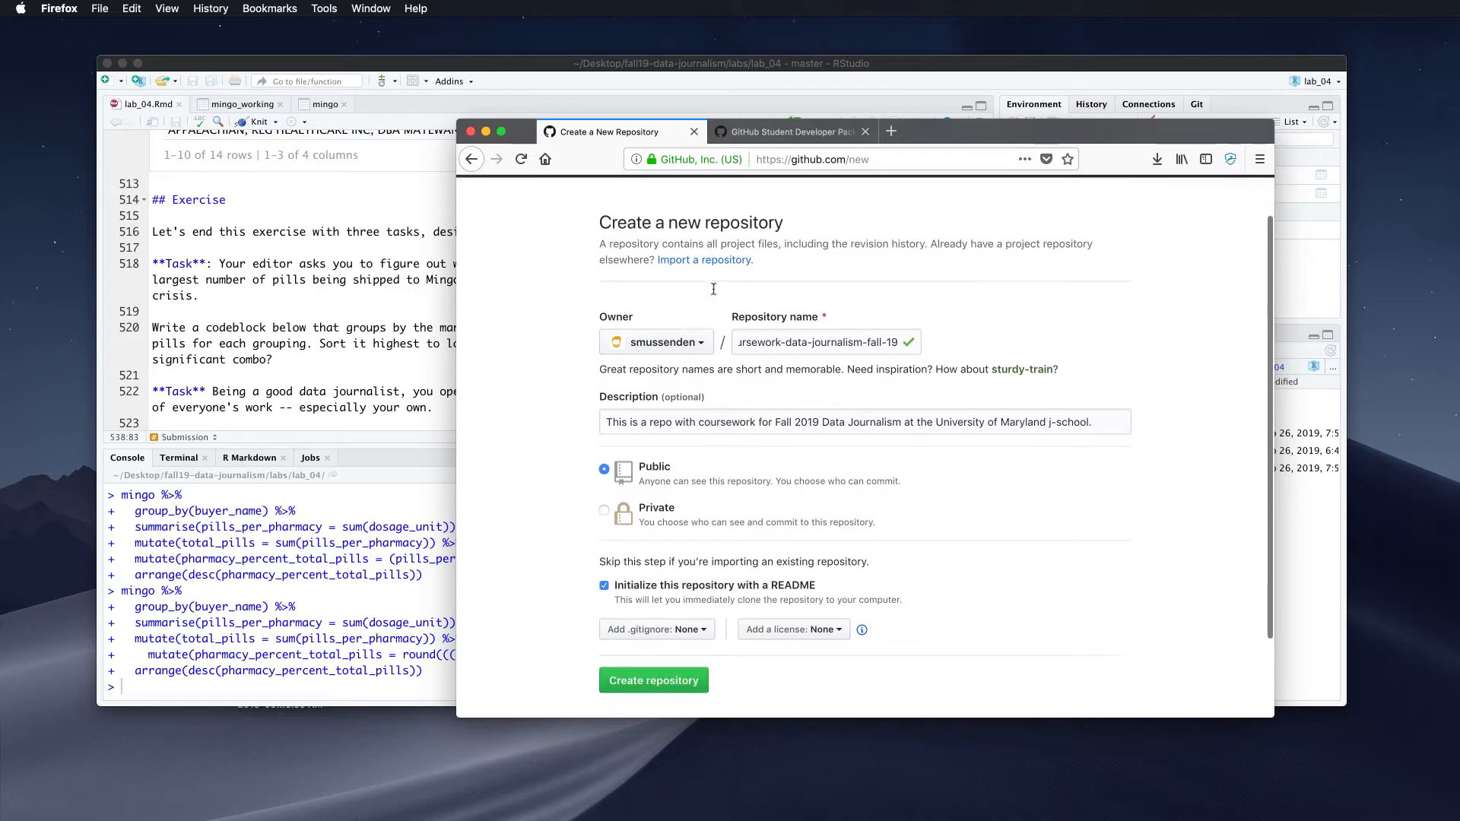
scroll(700, 423, down, 1)
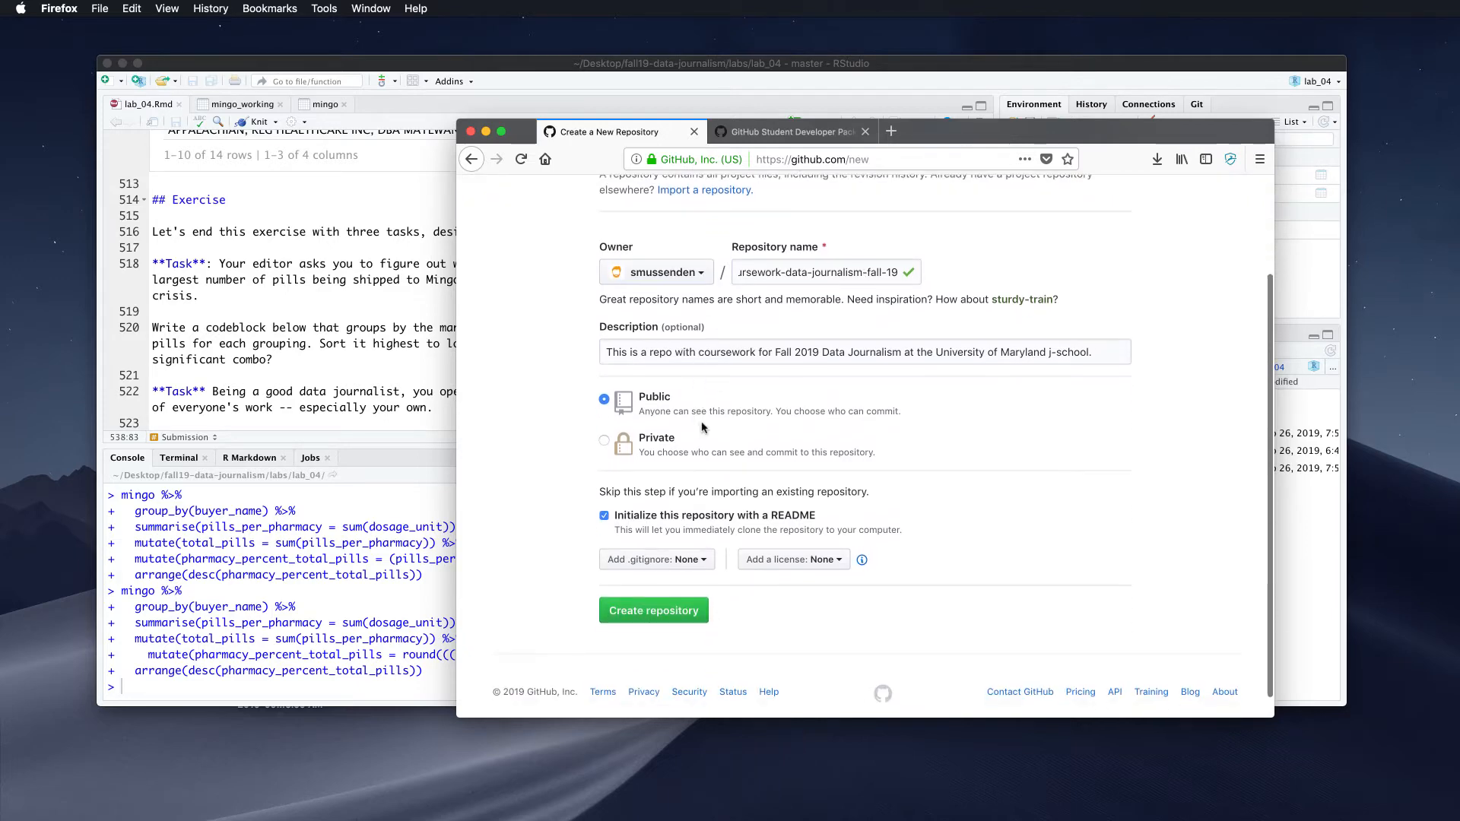
key(super+t)
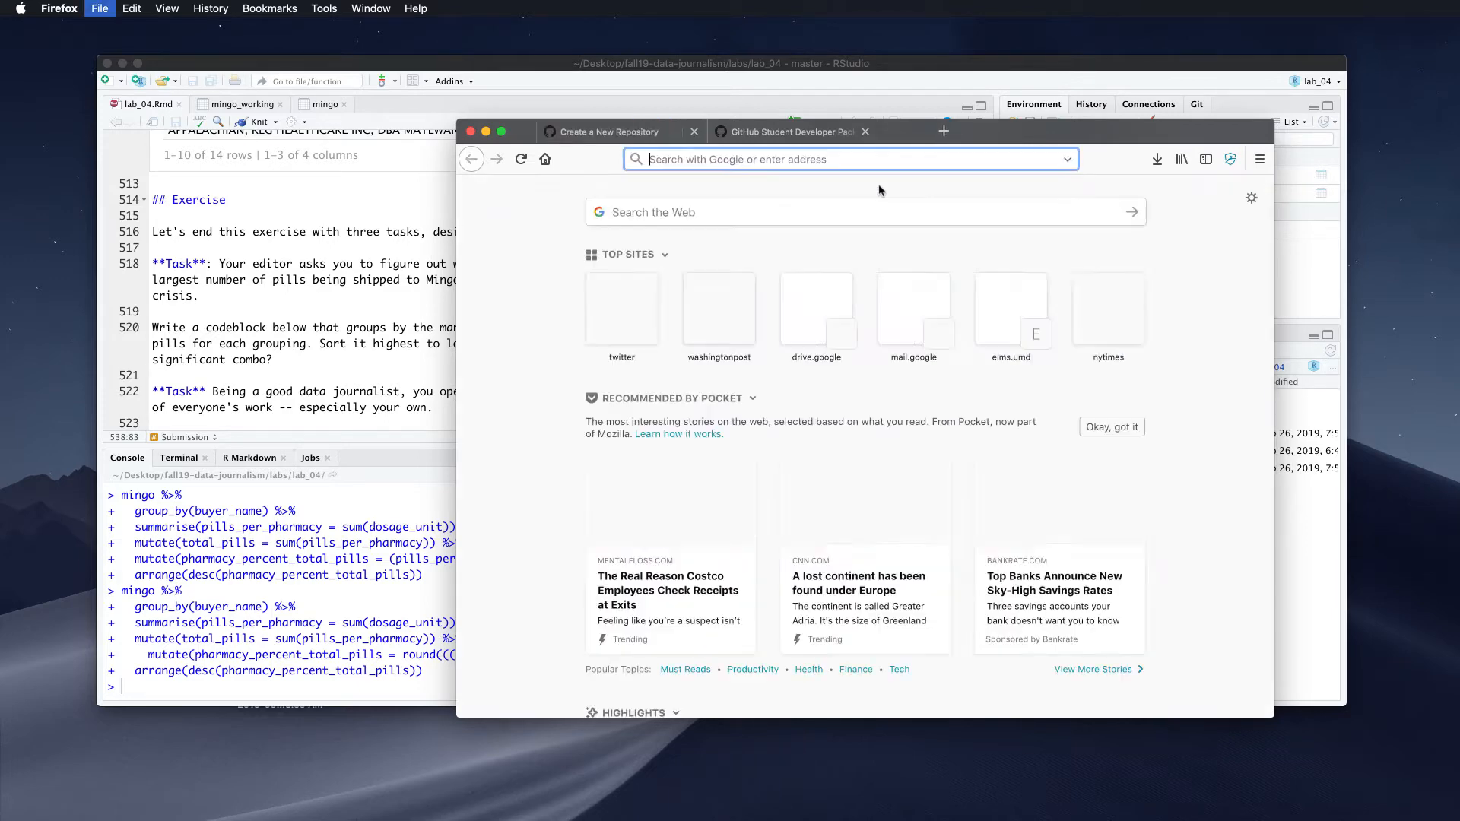
Load github.com, view the fall19-data-journalism repository, then return to the new-repository form
text(github.com/)
key(Return)
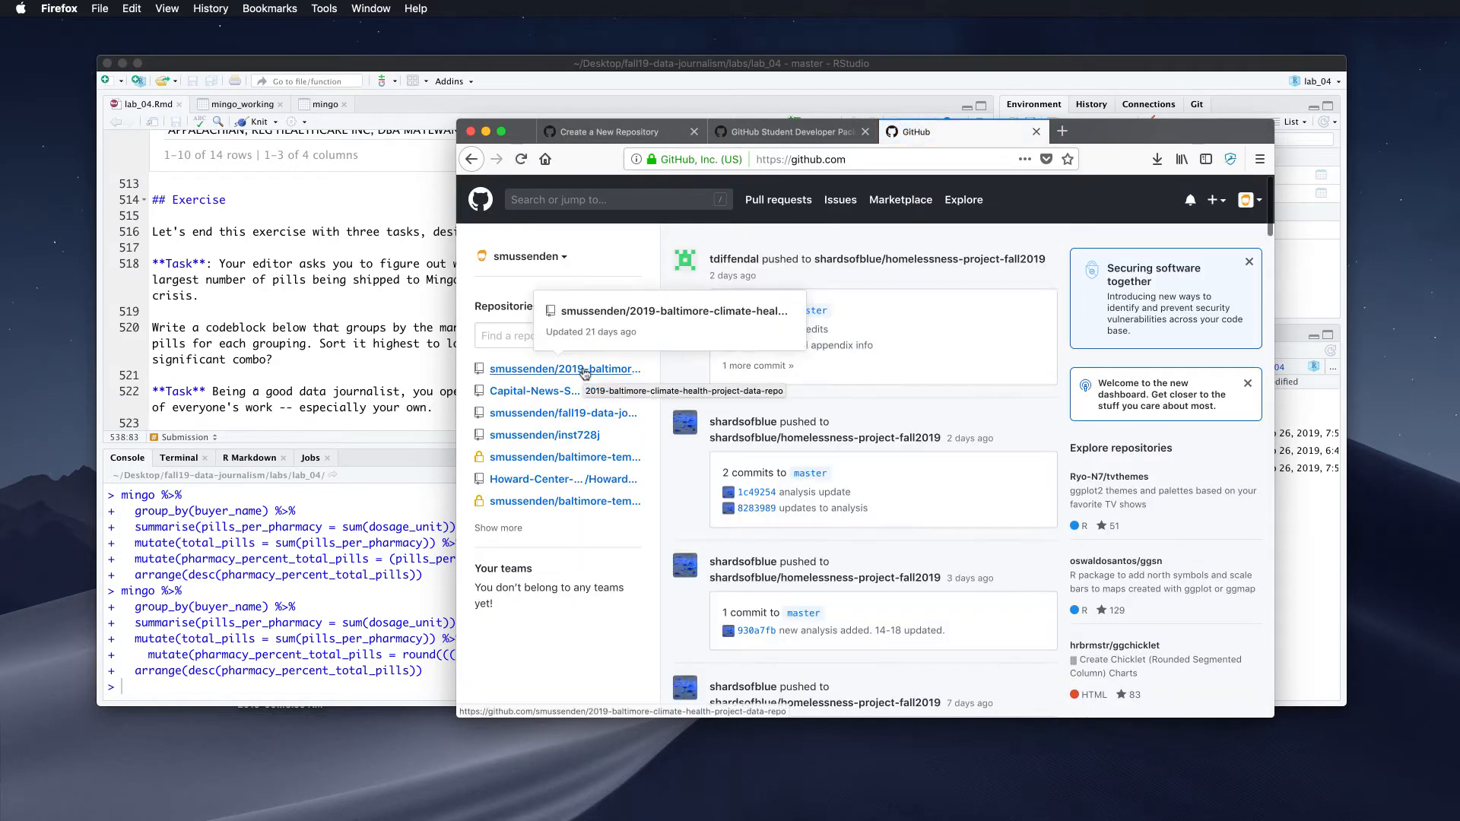
click(555, 410)
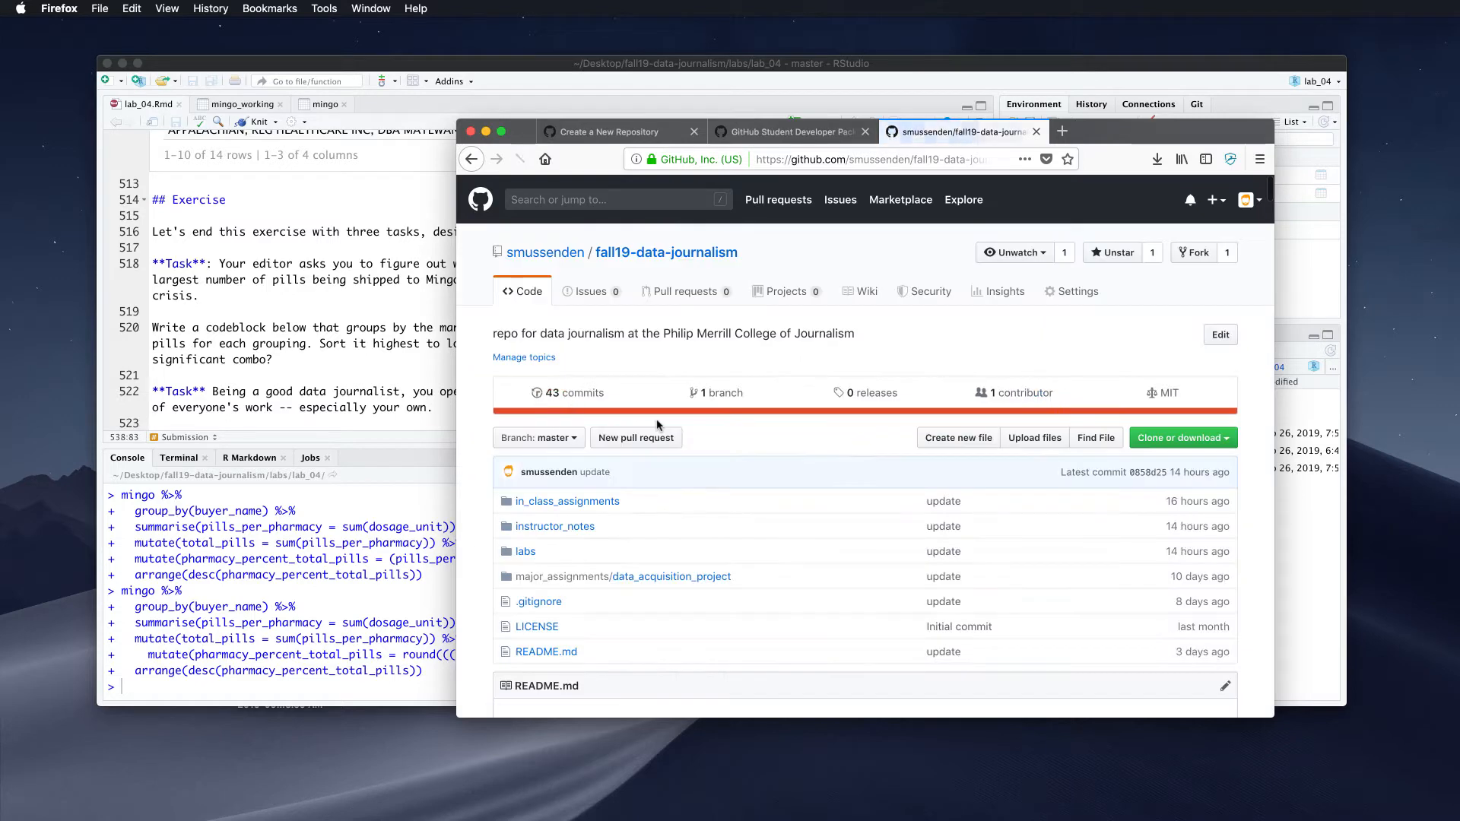
scroll(656, 425, down, 3)
scroll(657, 425, down, 5)
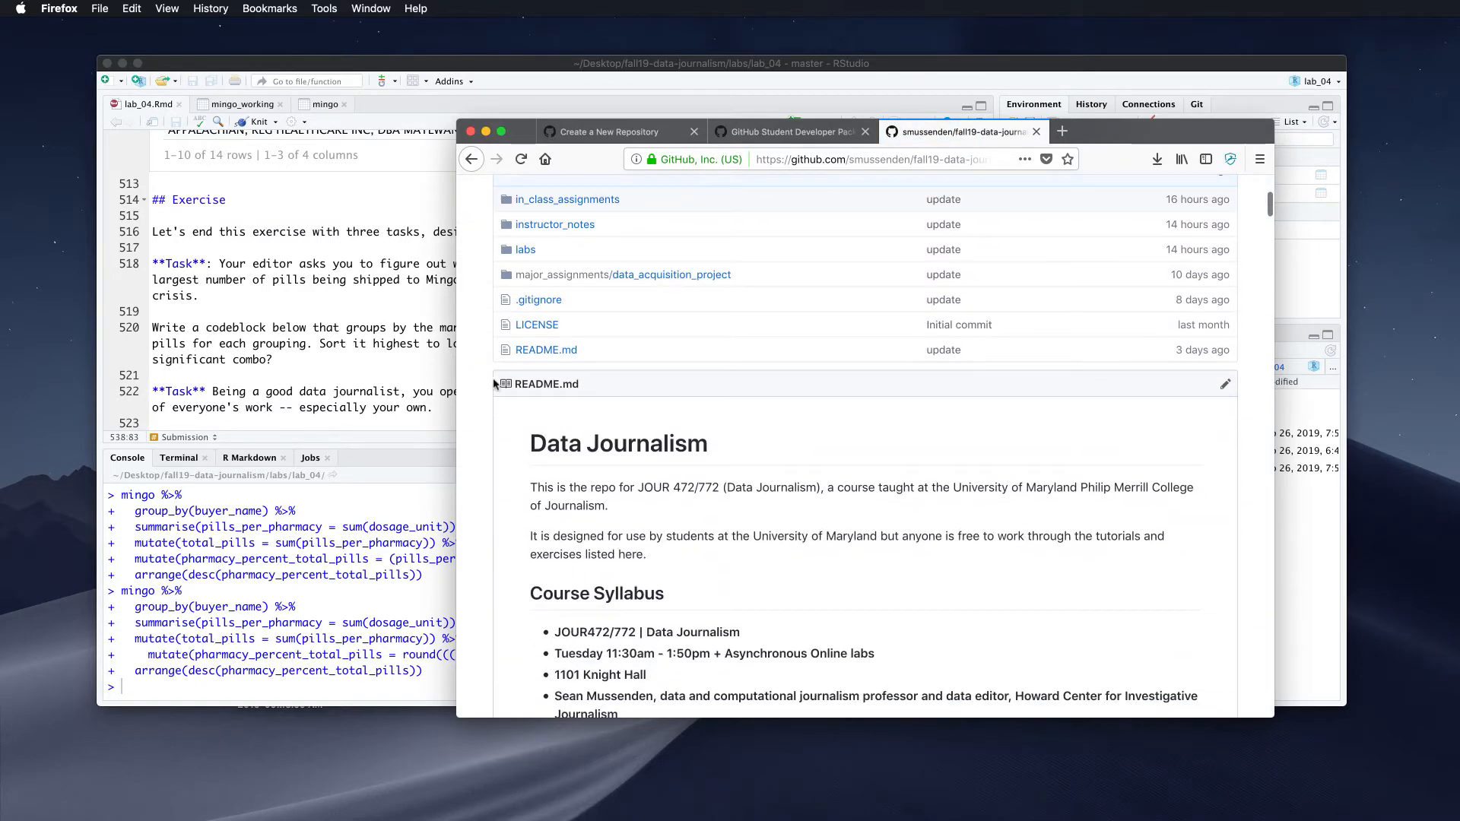
click(601, 132)
scroll(717, 563, down, 1)
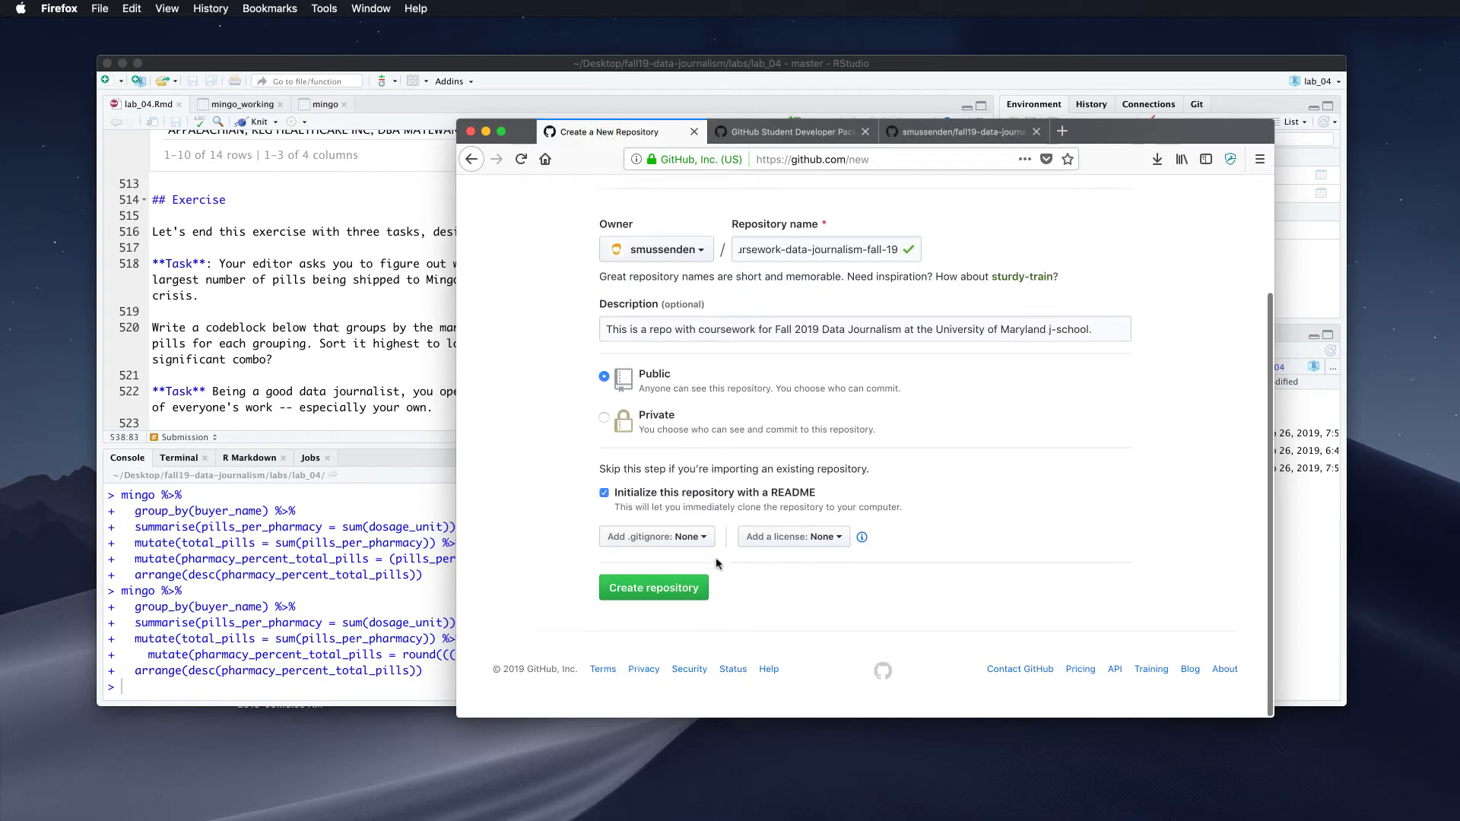
Choose the R template for the repository's .gitignore
click(679, 537)
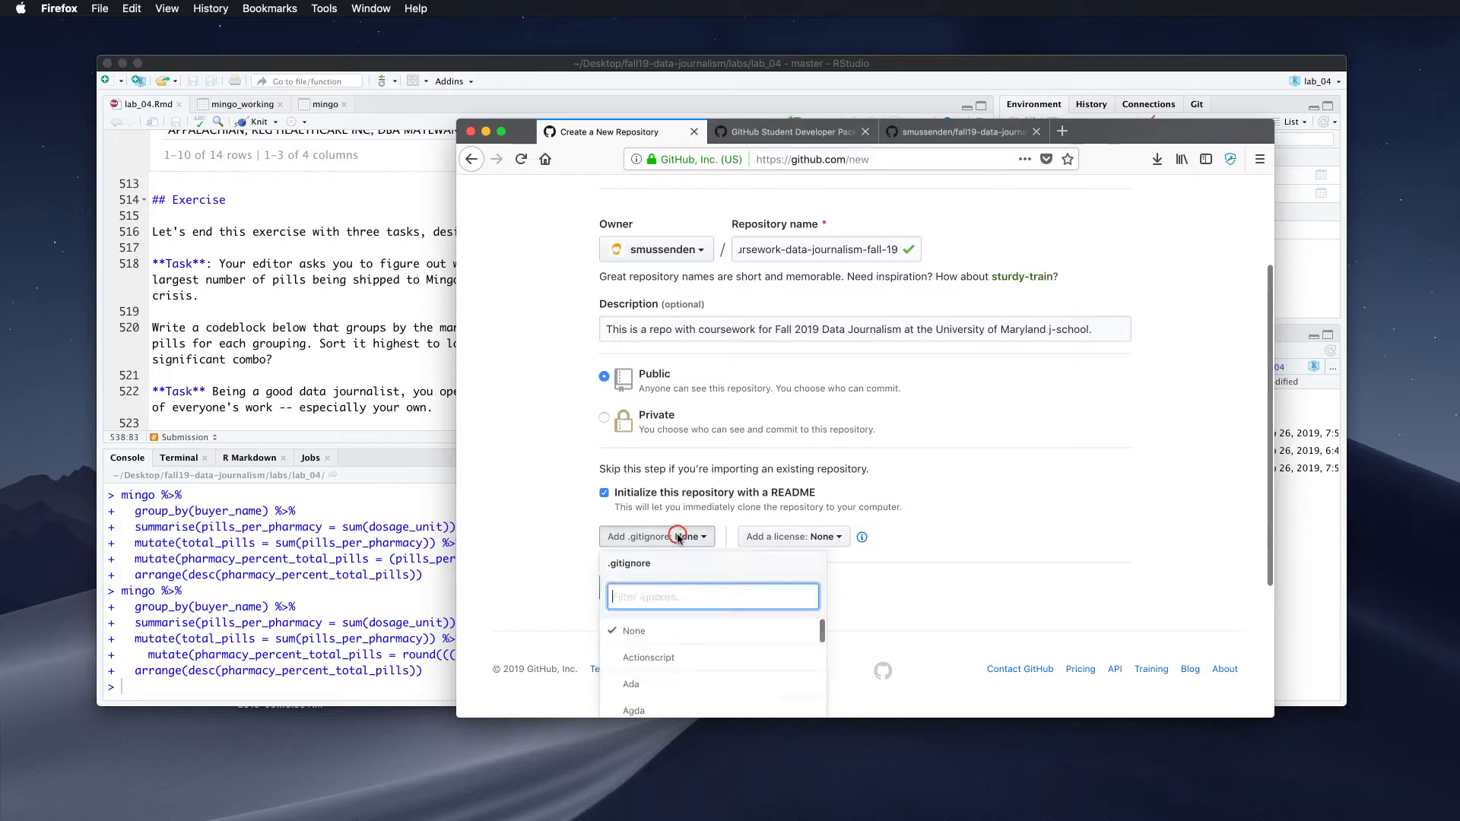
click(679, 538)
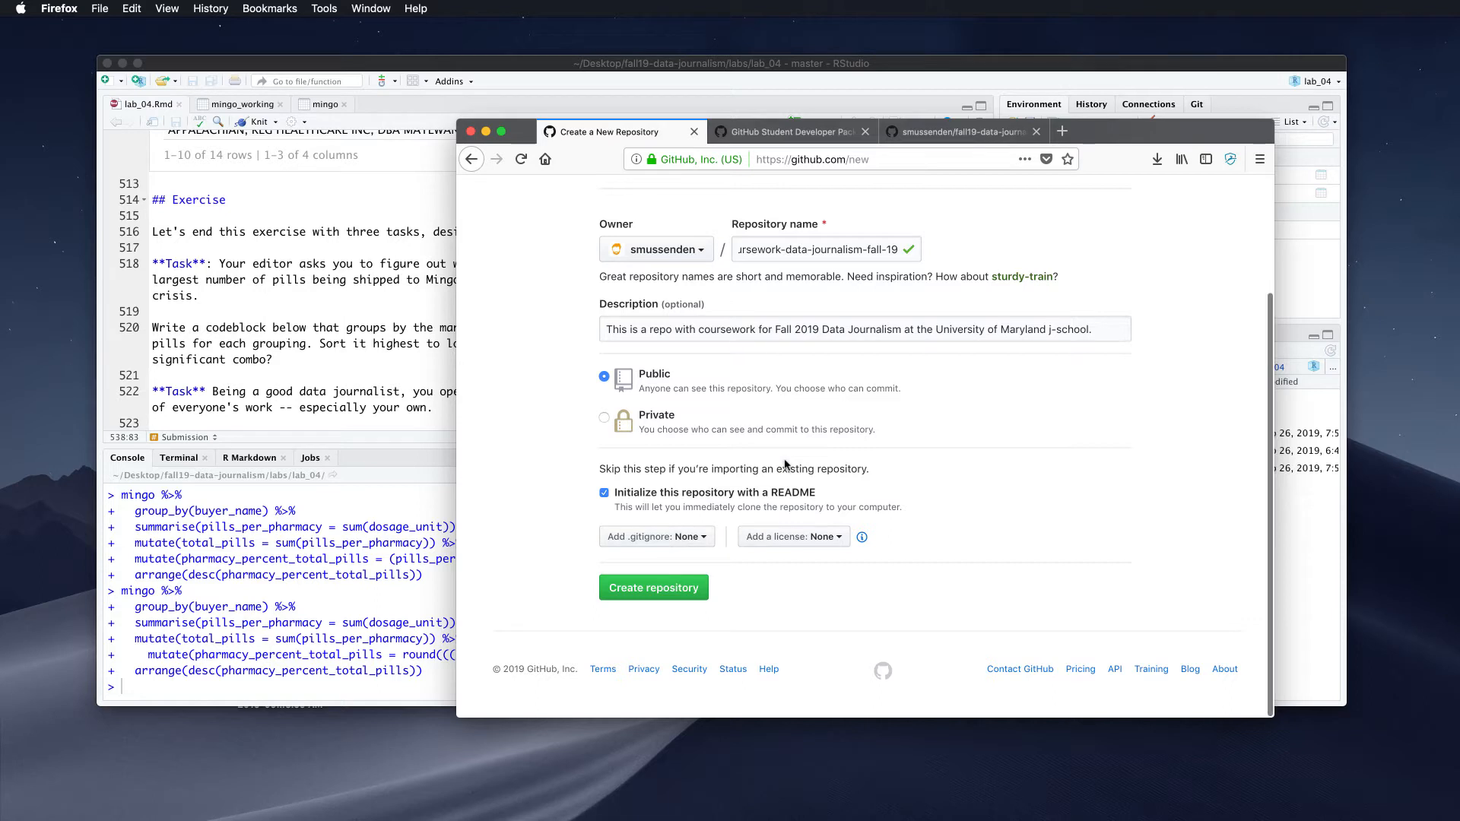
click(702, 537)
scroll(700, 540, down, 4)
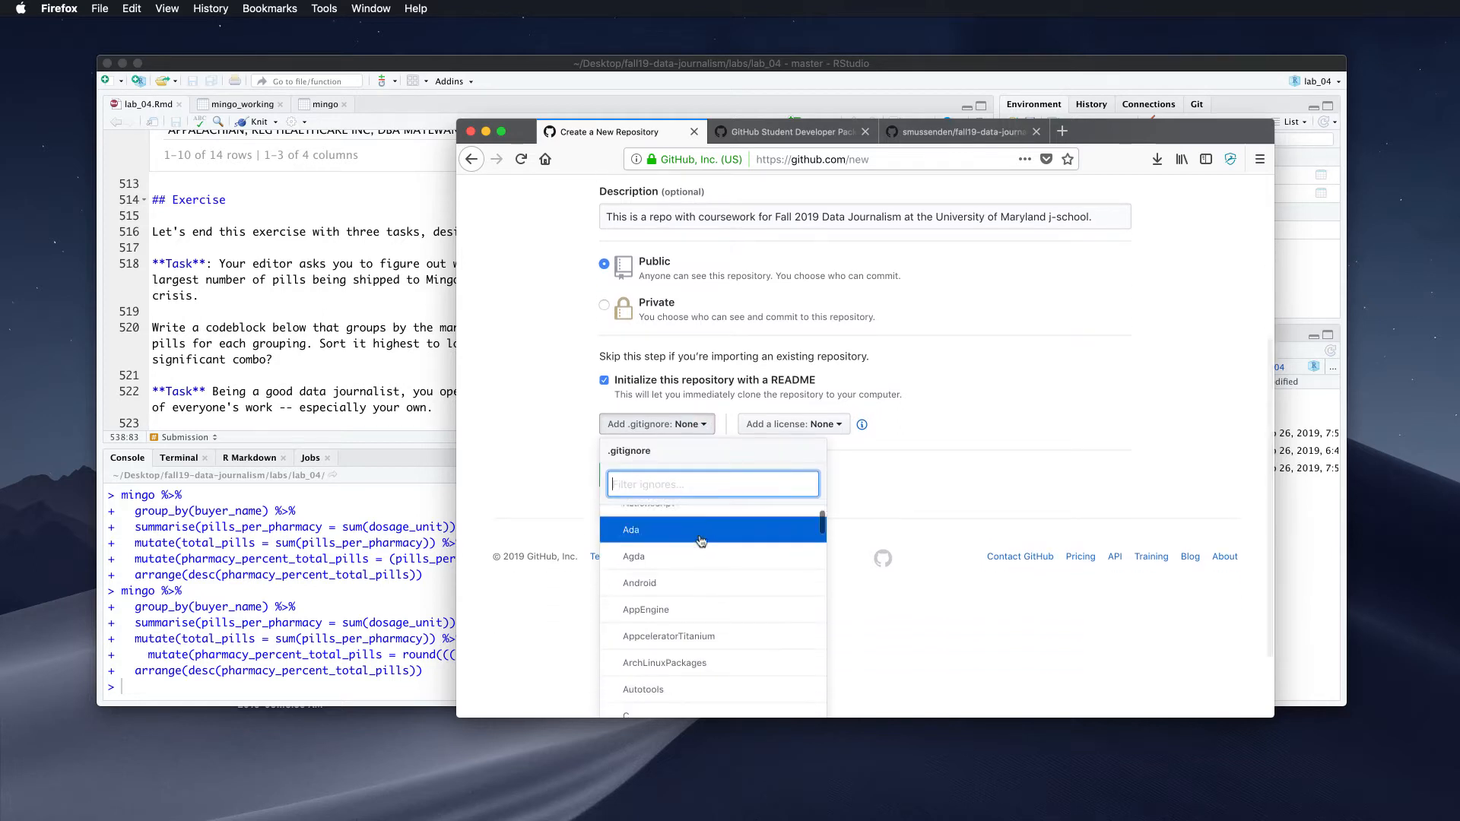
scroll(701, 541, down, 2)
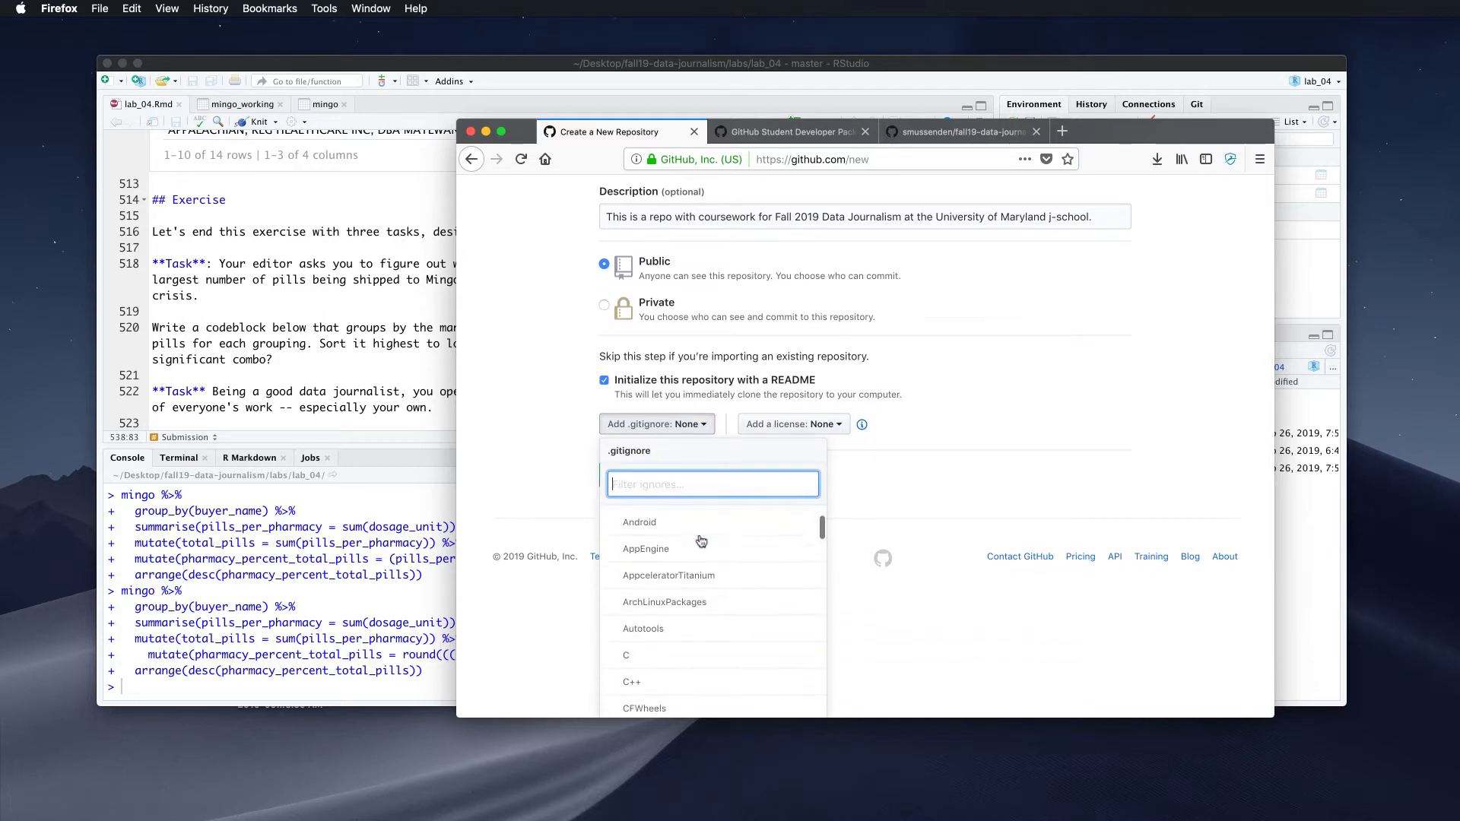
scroll(700, 540, down, 4)
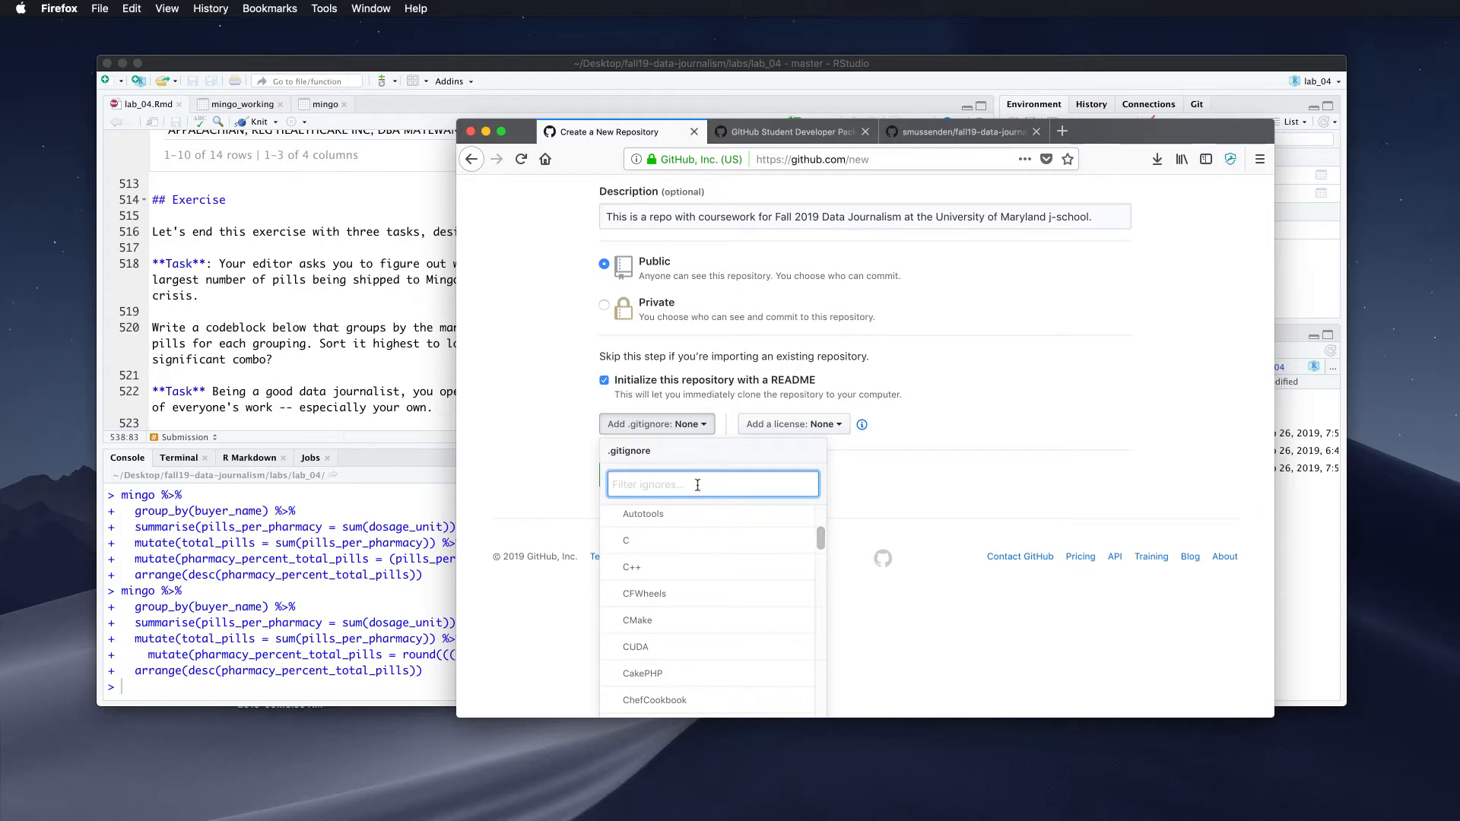
text(r)
key(BackSpace)
text(r)
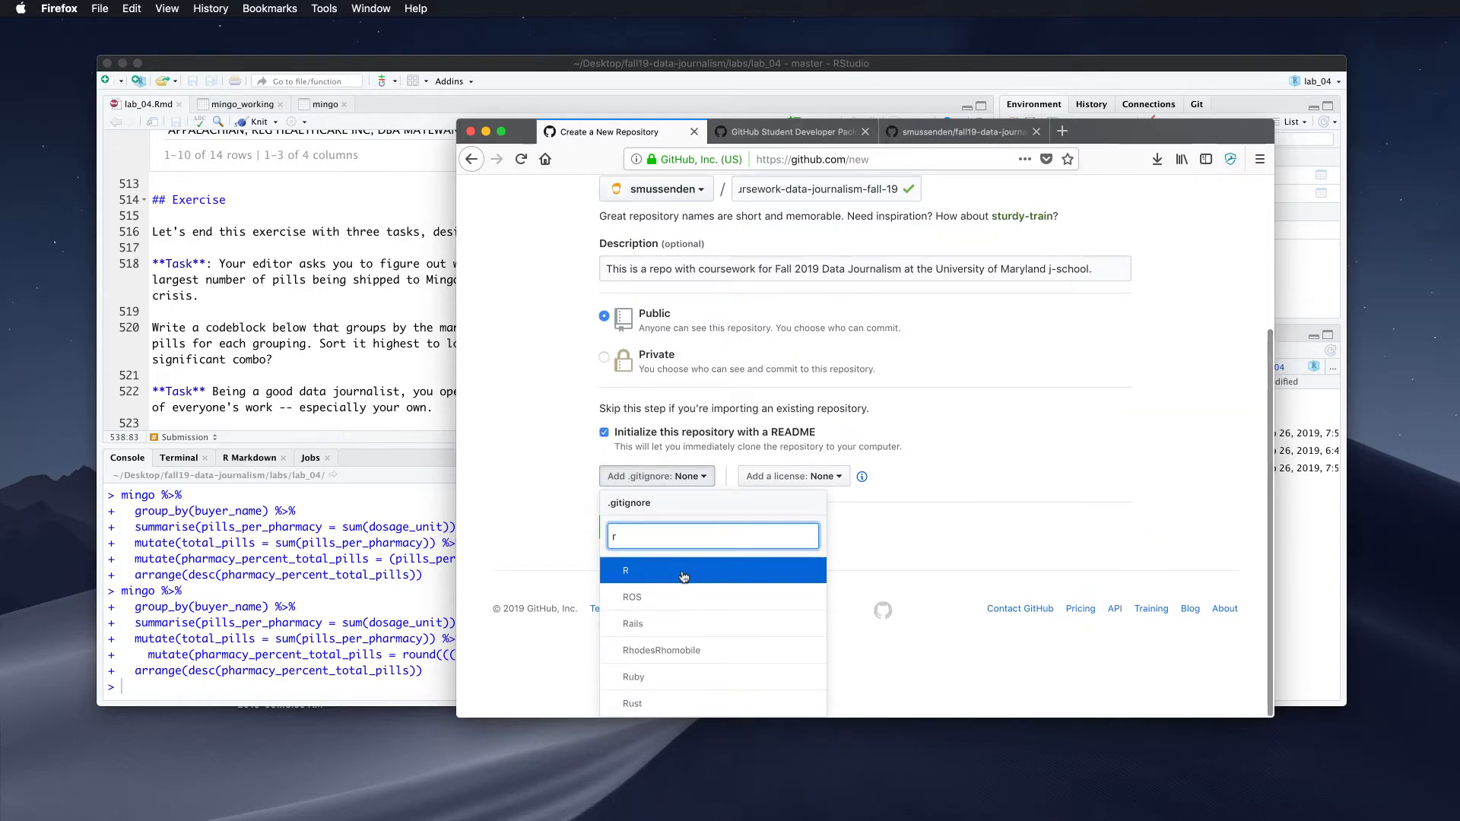
click(683, 575)
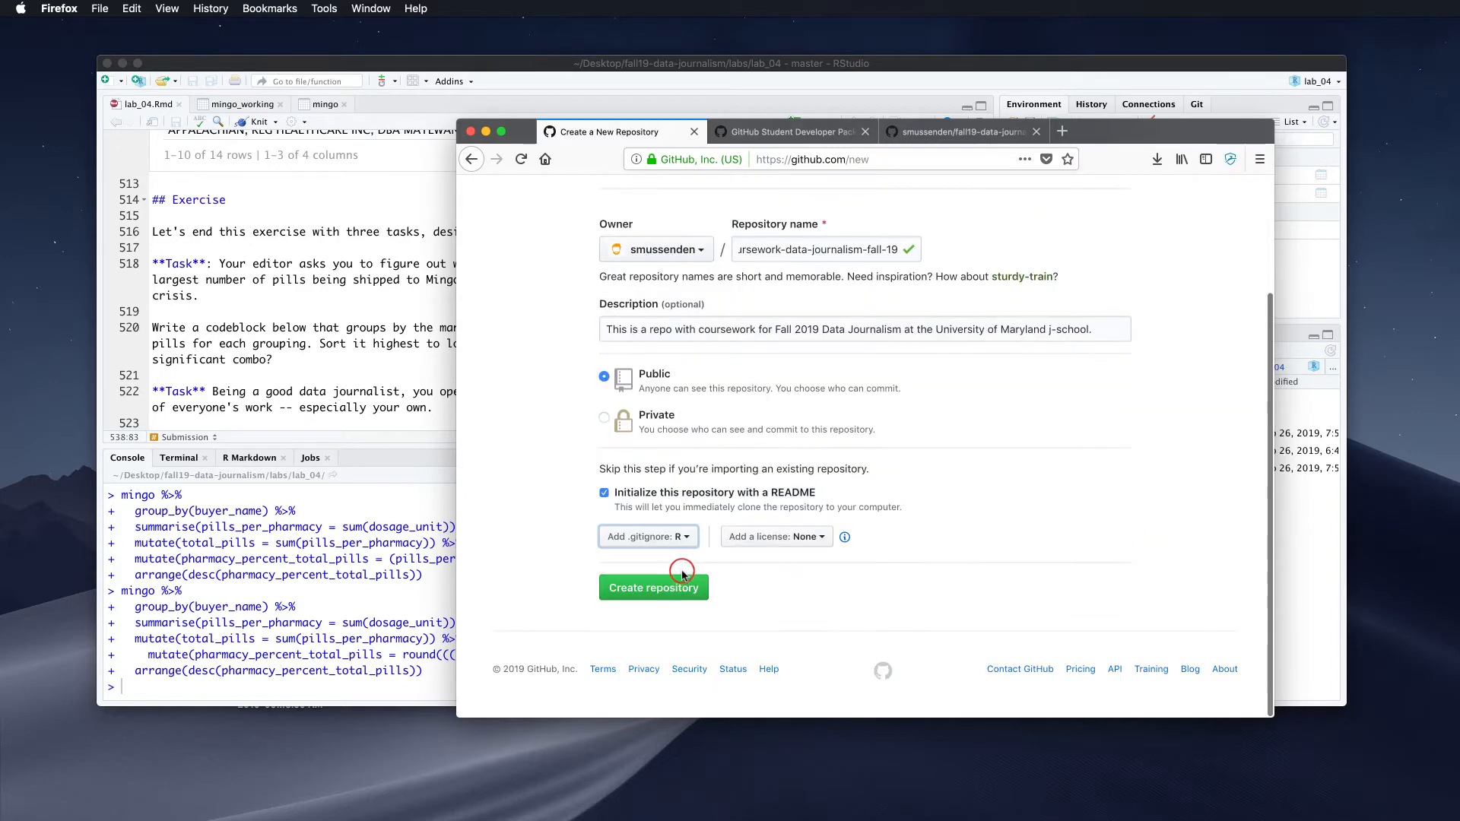
Choose the MIT License for the new repository
click(739, 538)
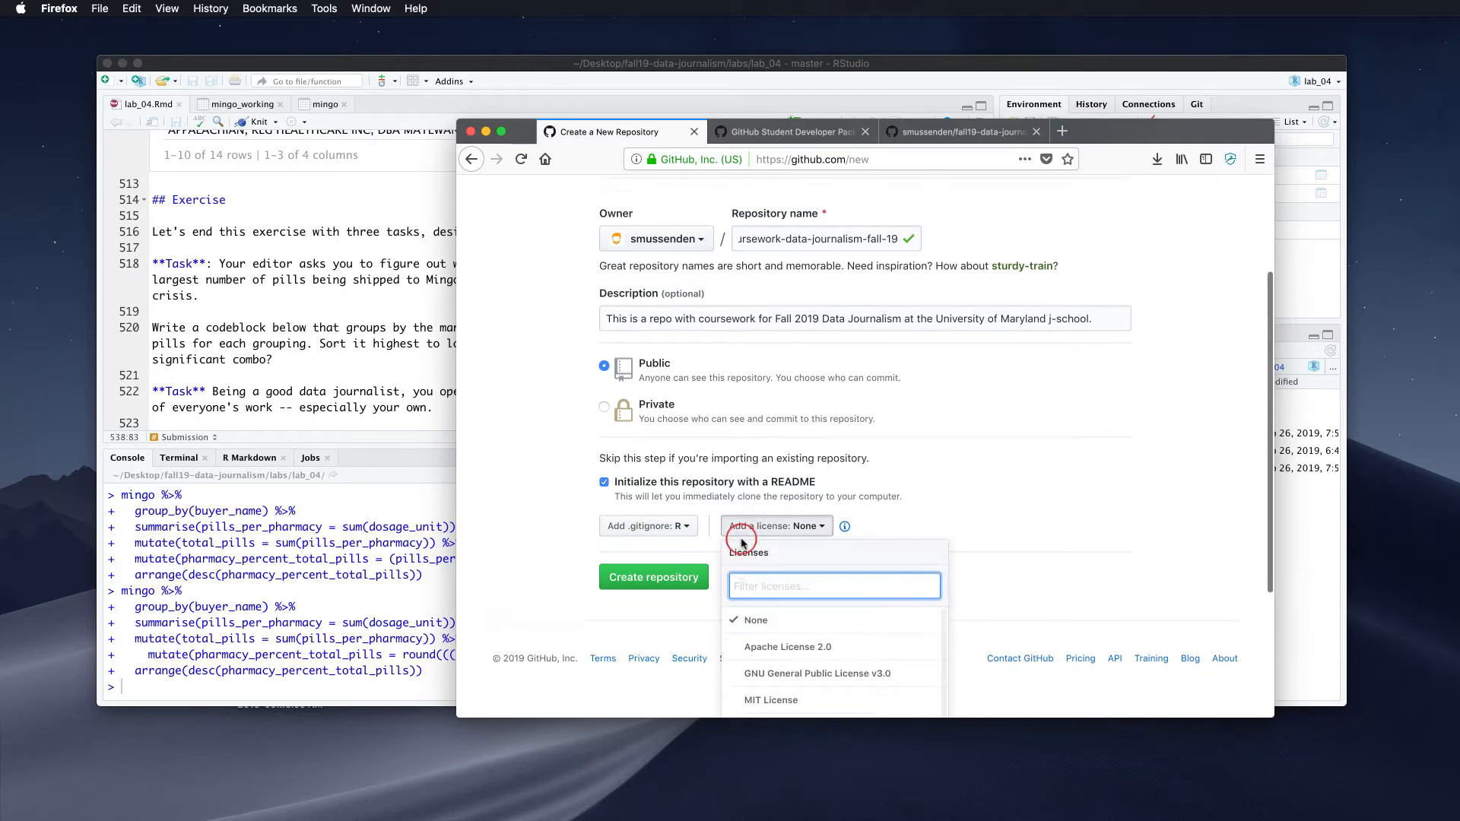
scroll(760, 541, down, 3)
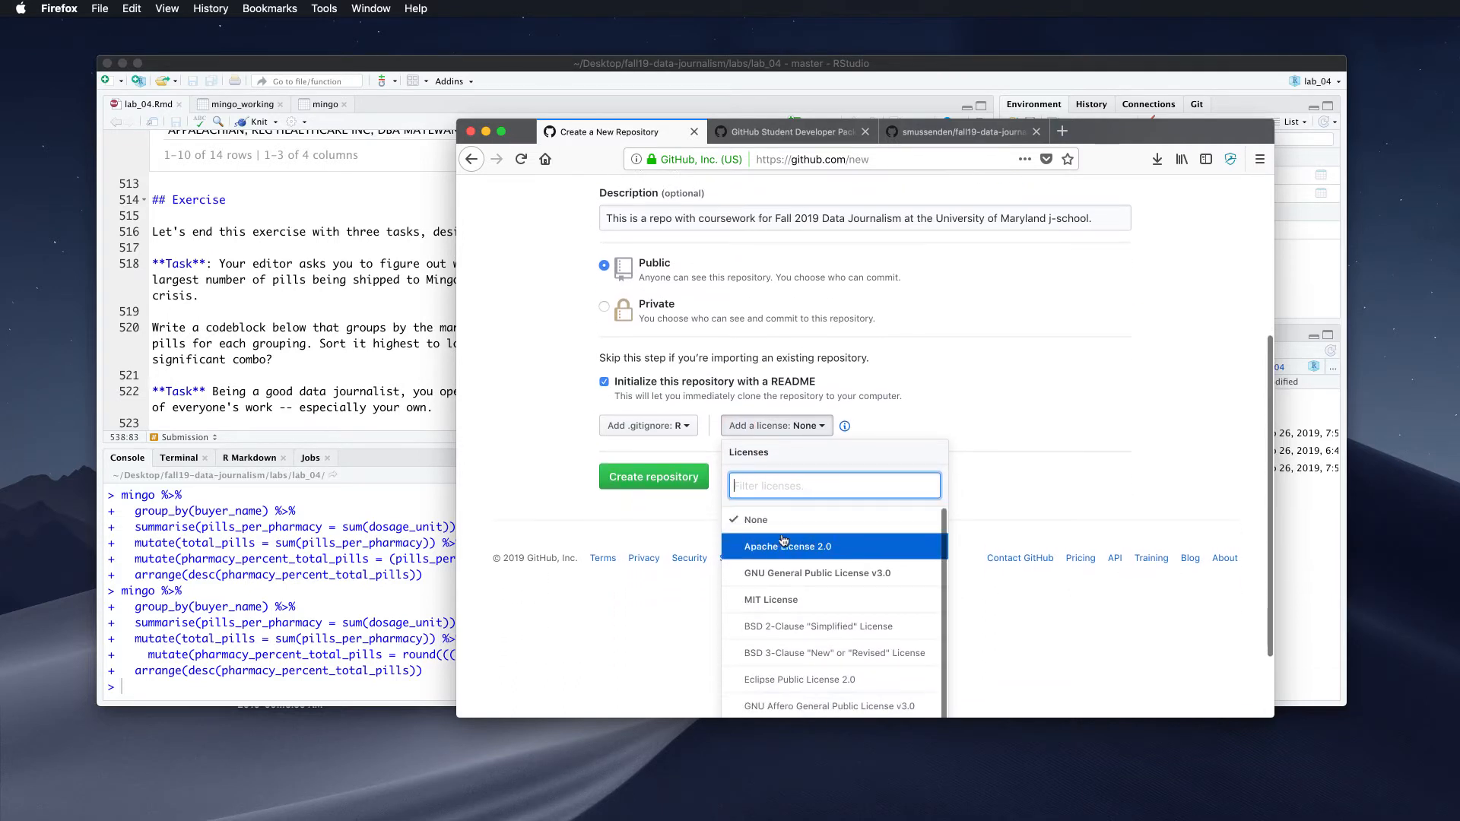
scroll(783, 541, down, 1)
scroll(810, 552, up, 1)
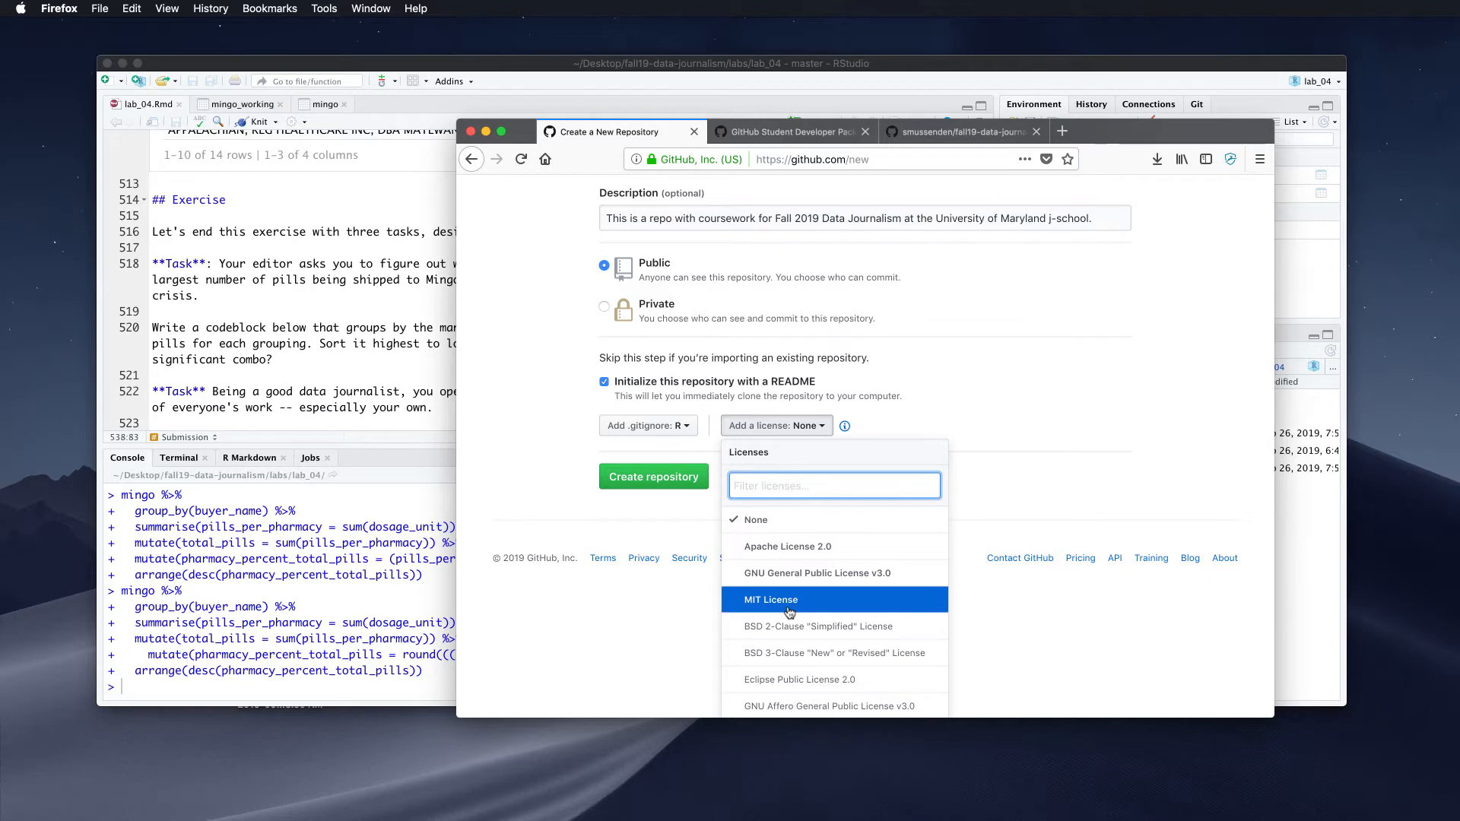
click(789, 613)
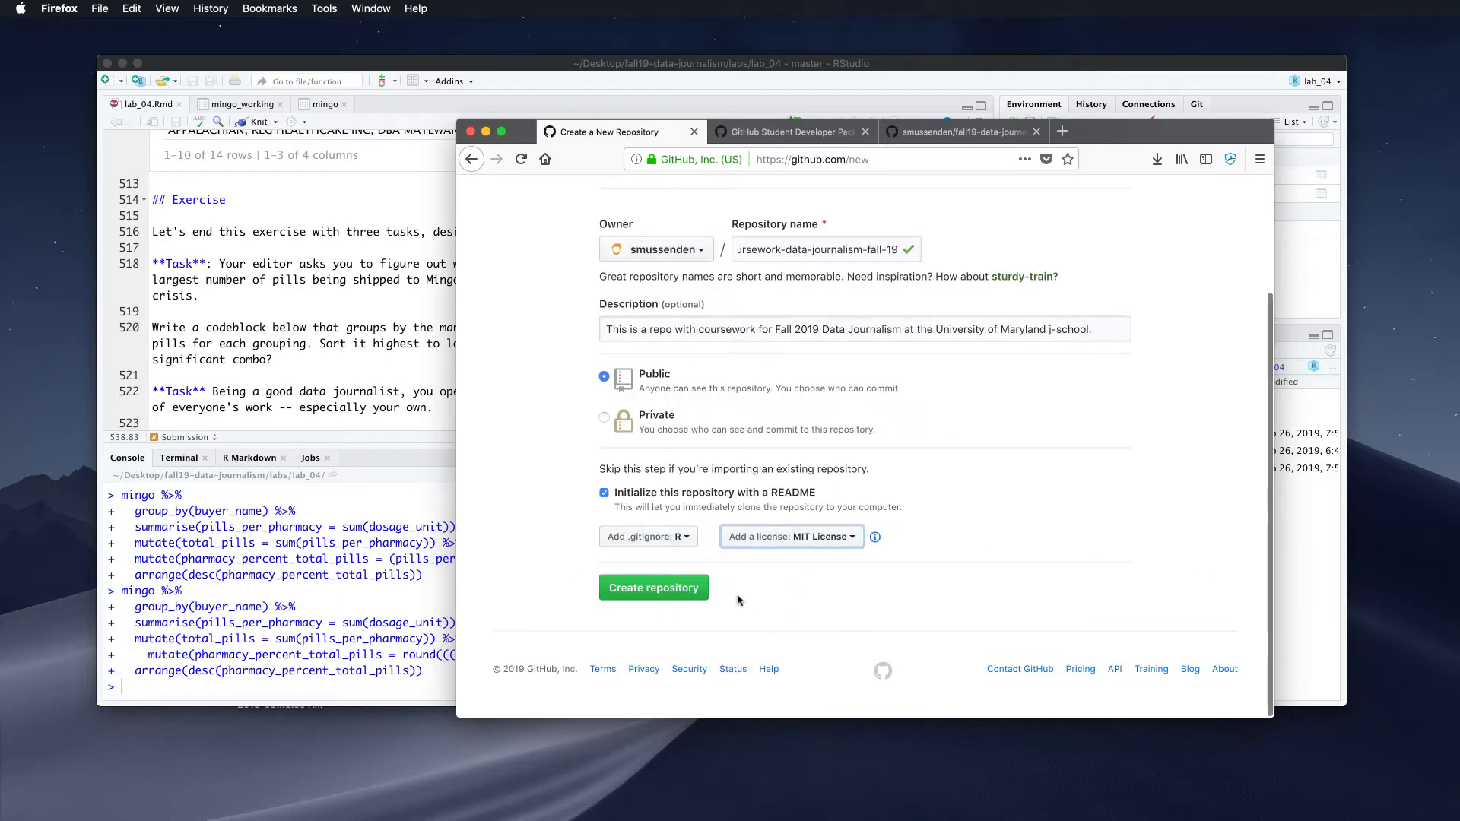
Create the repository and inspect its generated .gitignore file
click(673, 595)
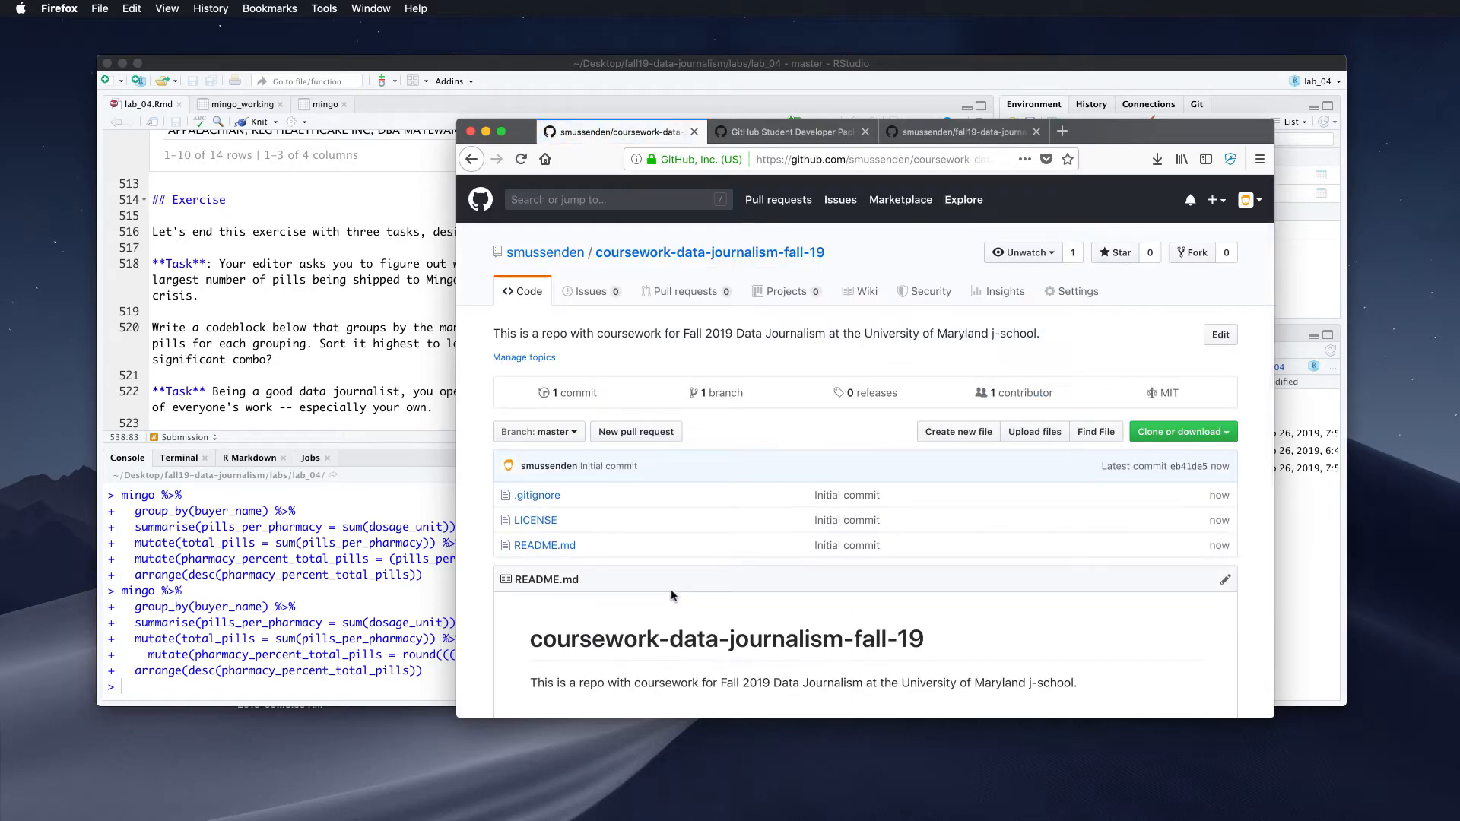
scroll(710, 486, down, 2)
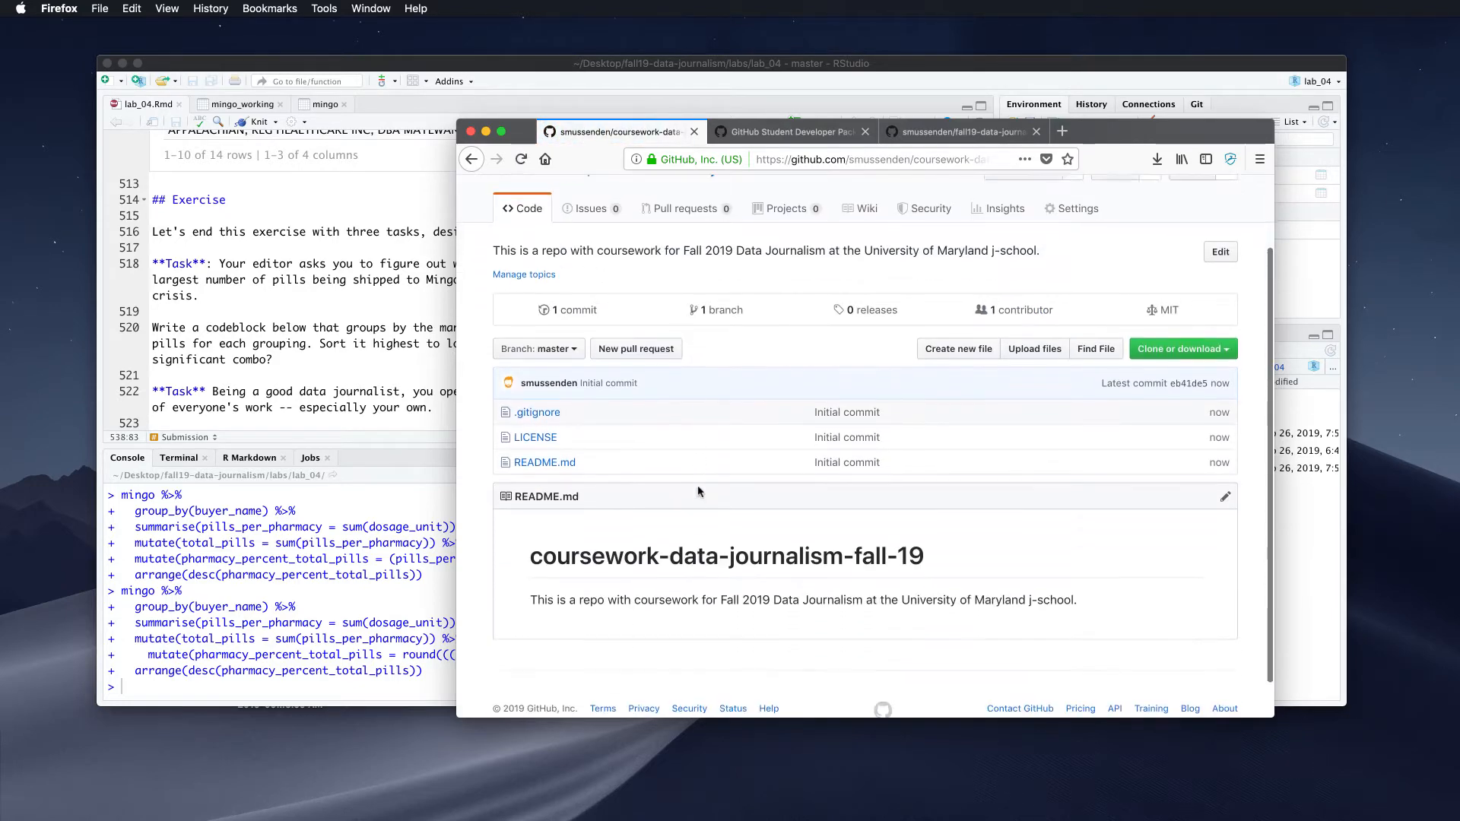
click(539, 409)
scroll(655, 517, down, 5)
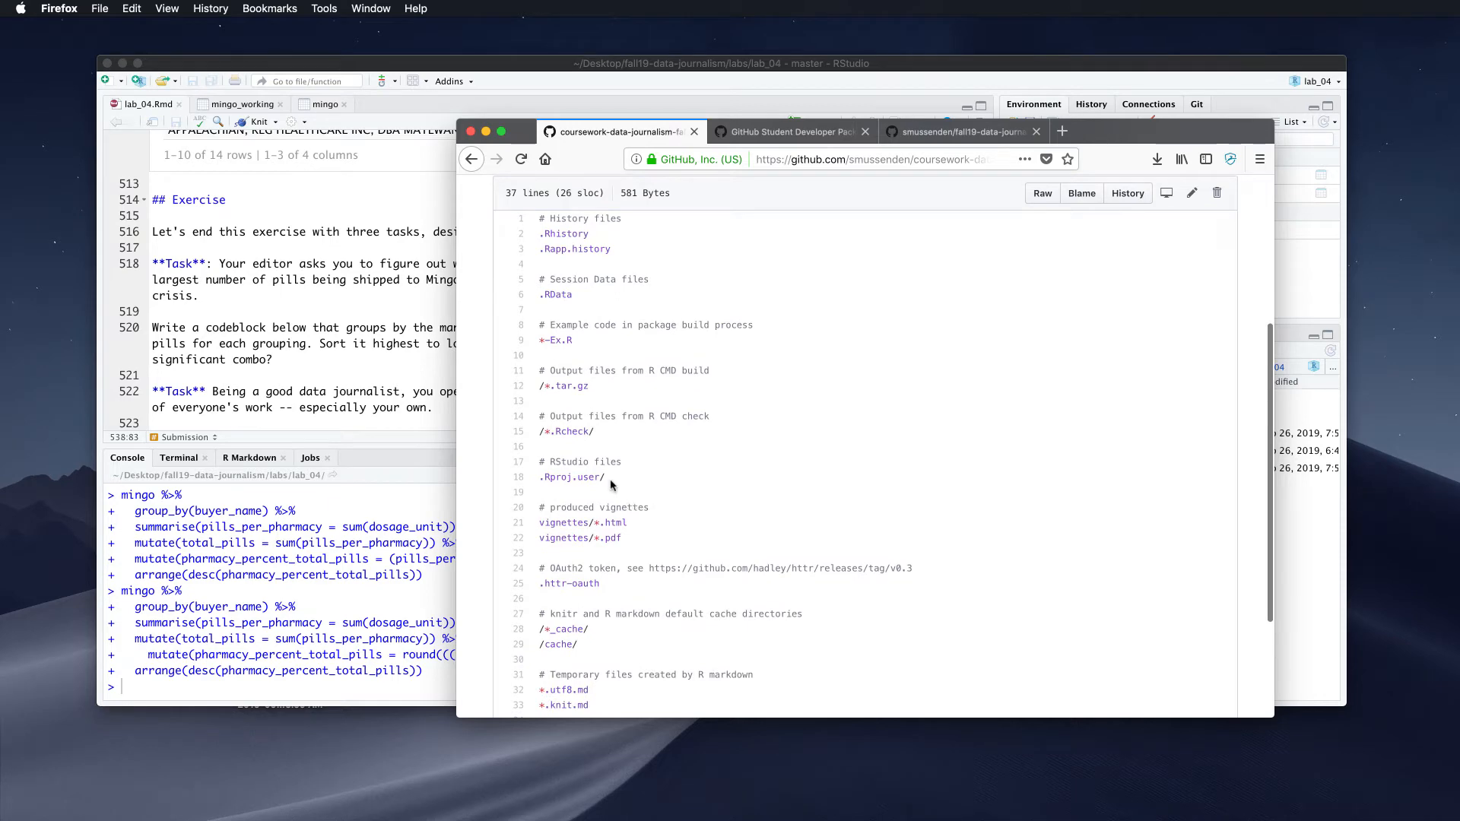
scroll(609, 482, down, 1)
click(471, 159)
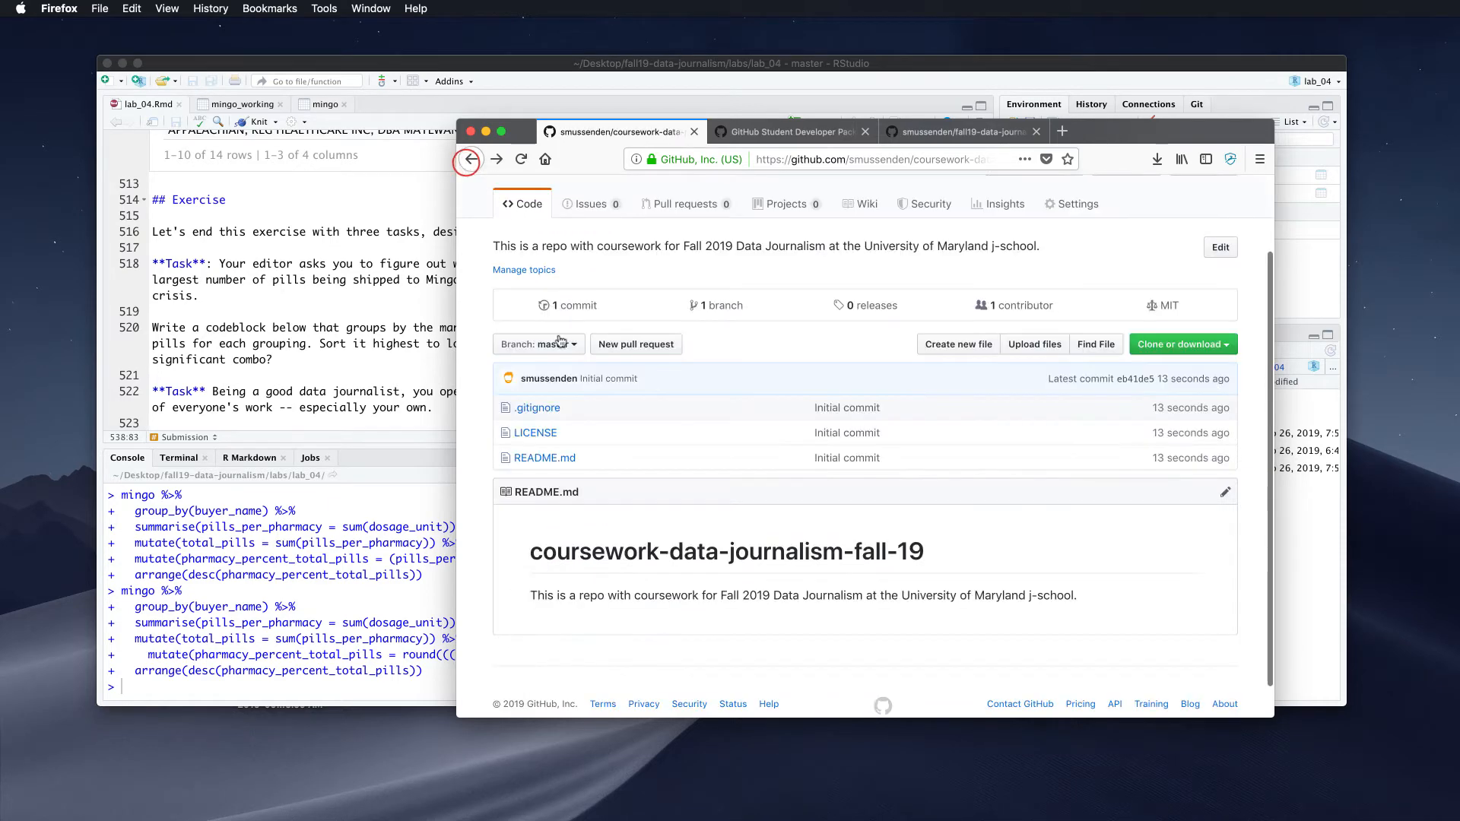
Inspect the LICENSE file, then open README.md
click(544, 399)
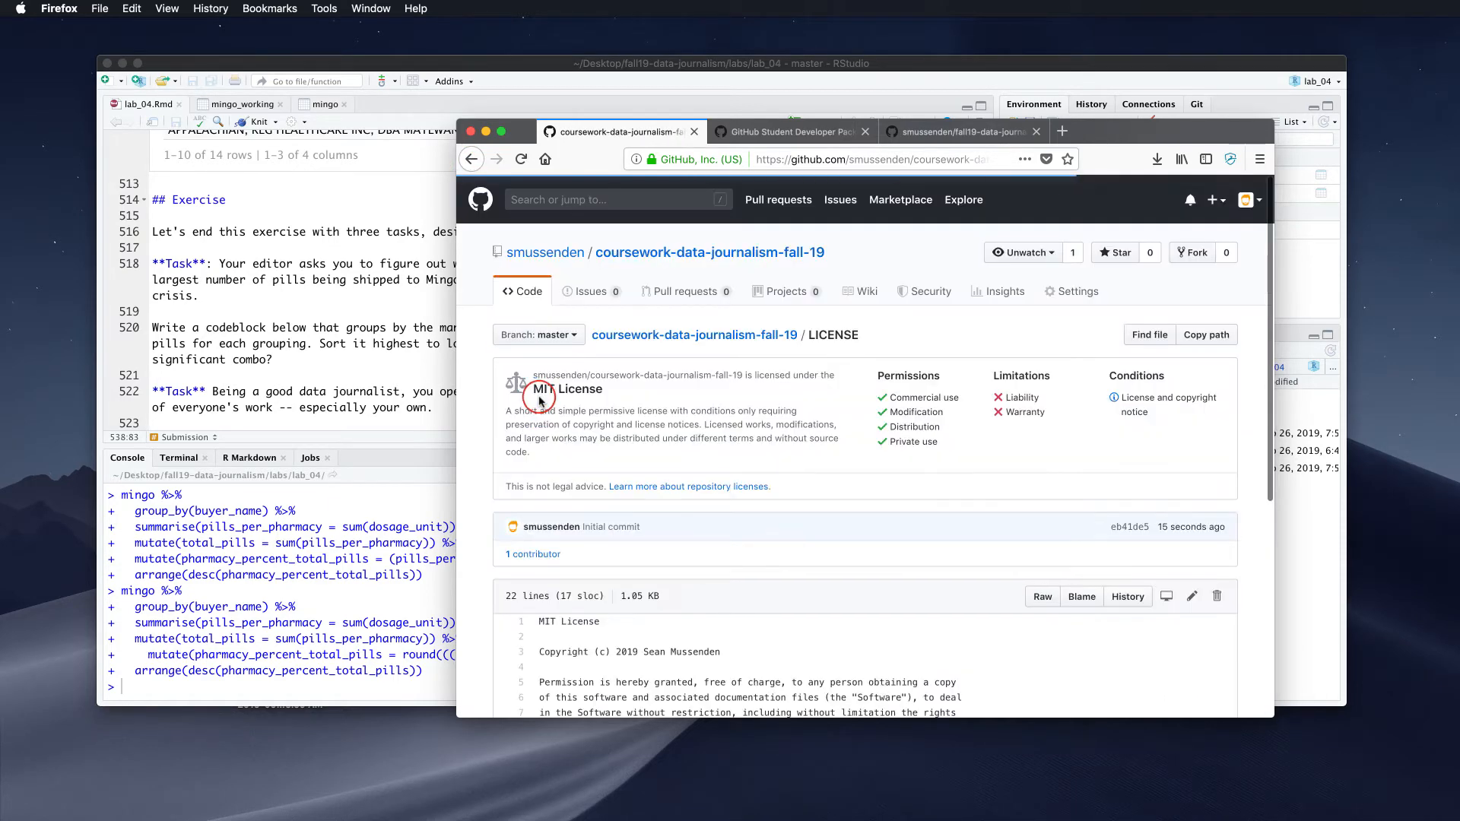
scroll(540, 401, down, 4)
scroll(539, 401, up, 4)
scroll(539, 399, down, 5)
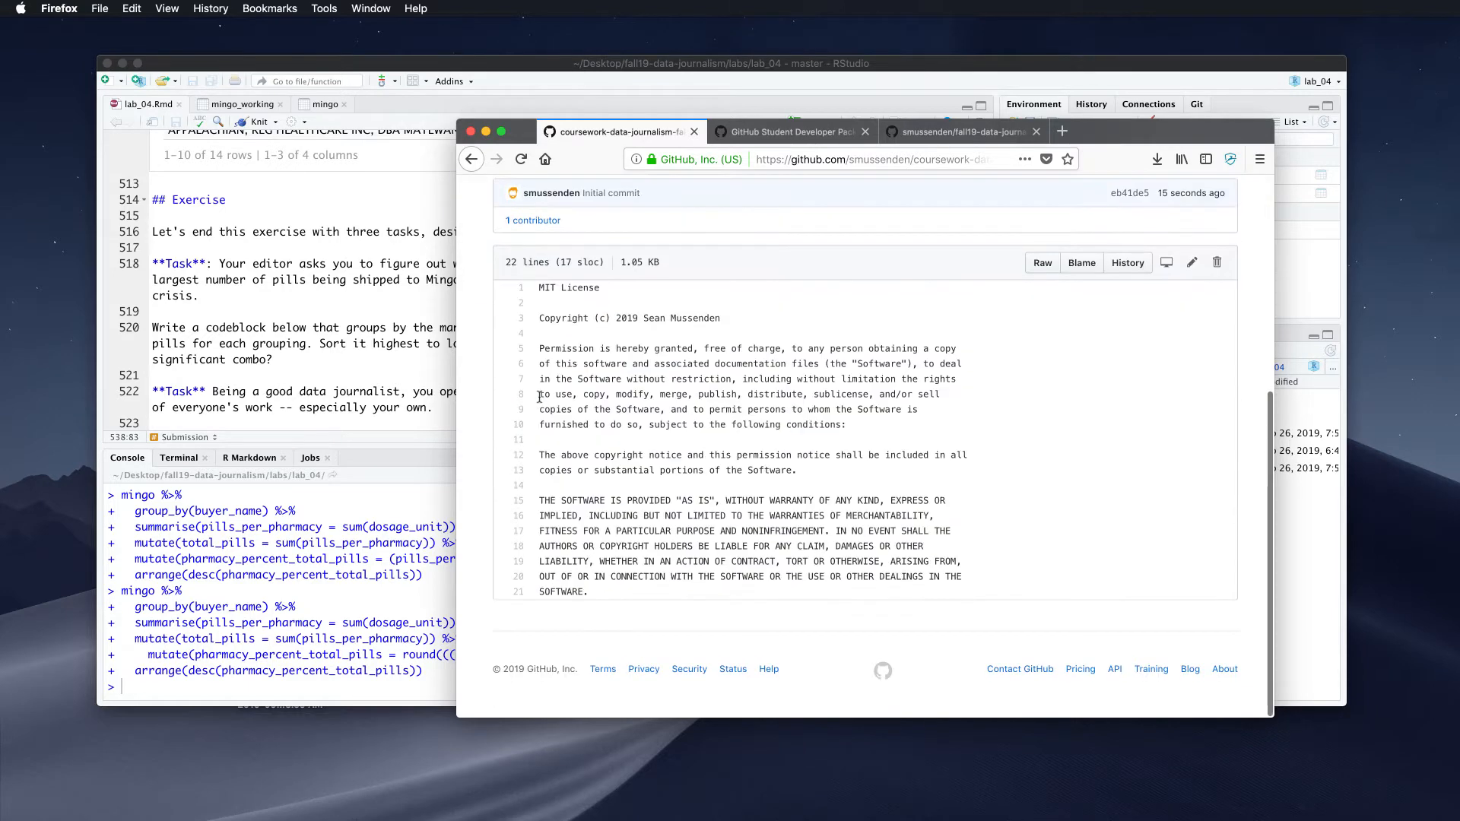
click(471, 159)
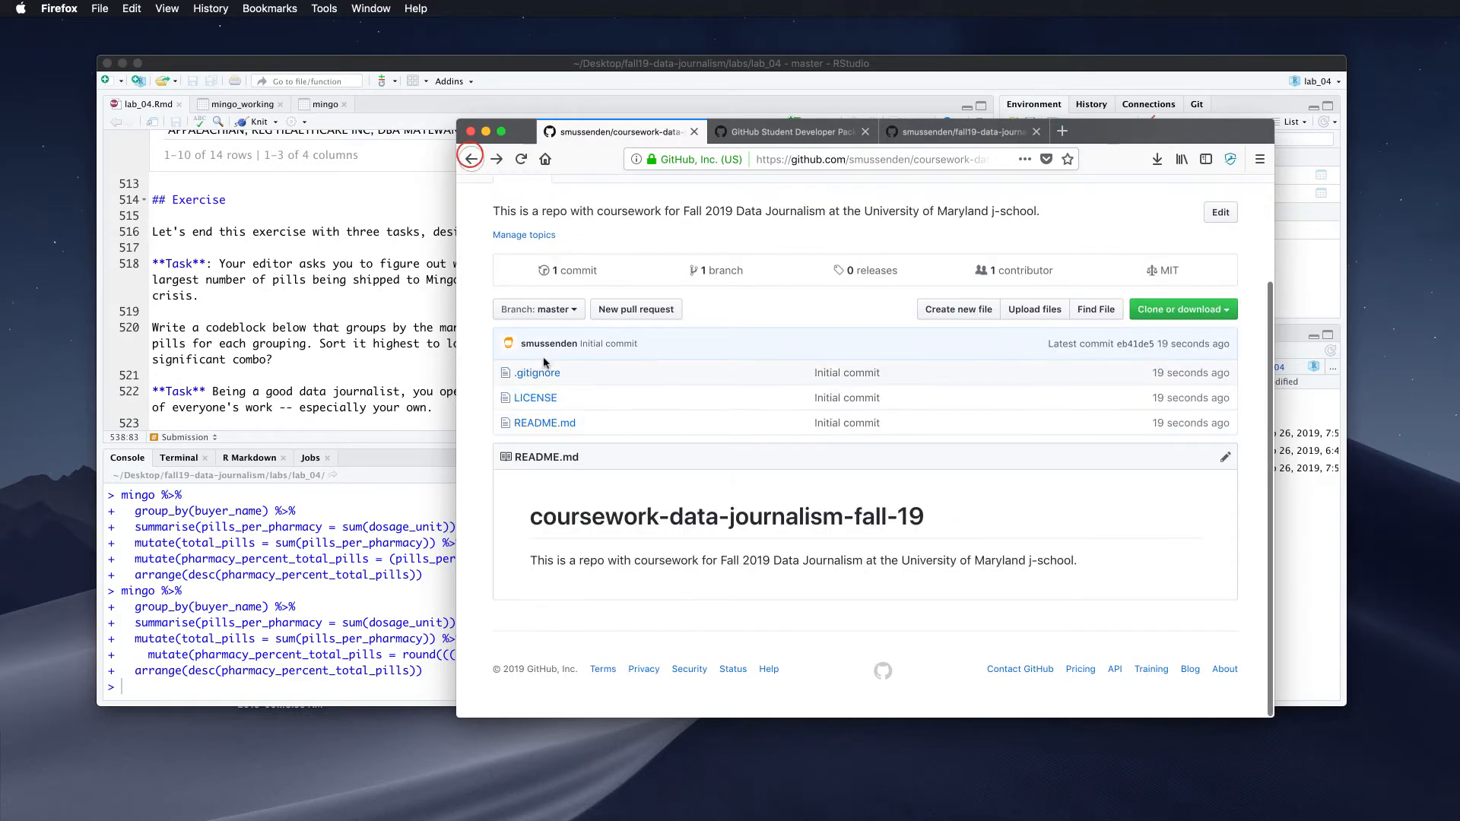
click(555, 423)
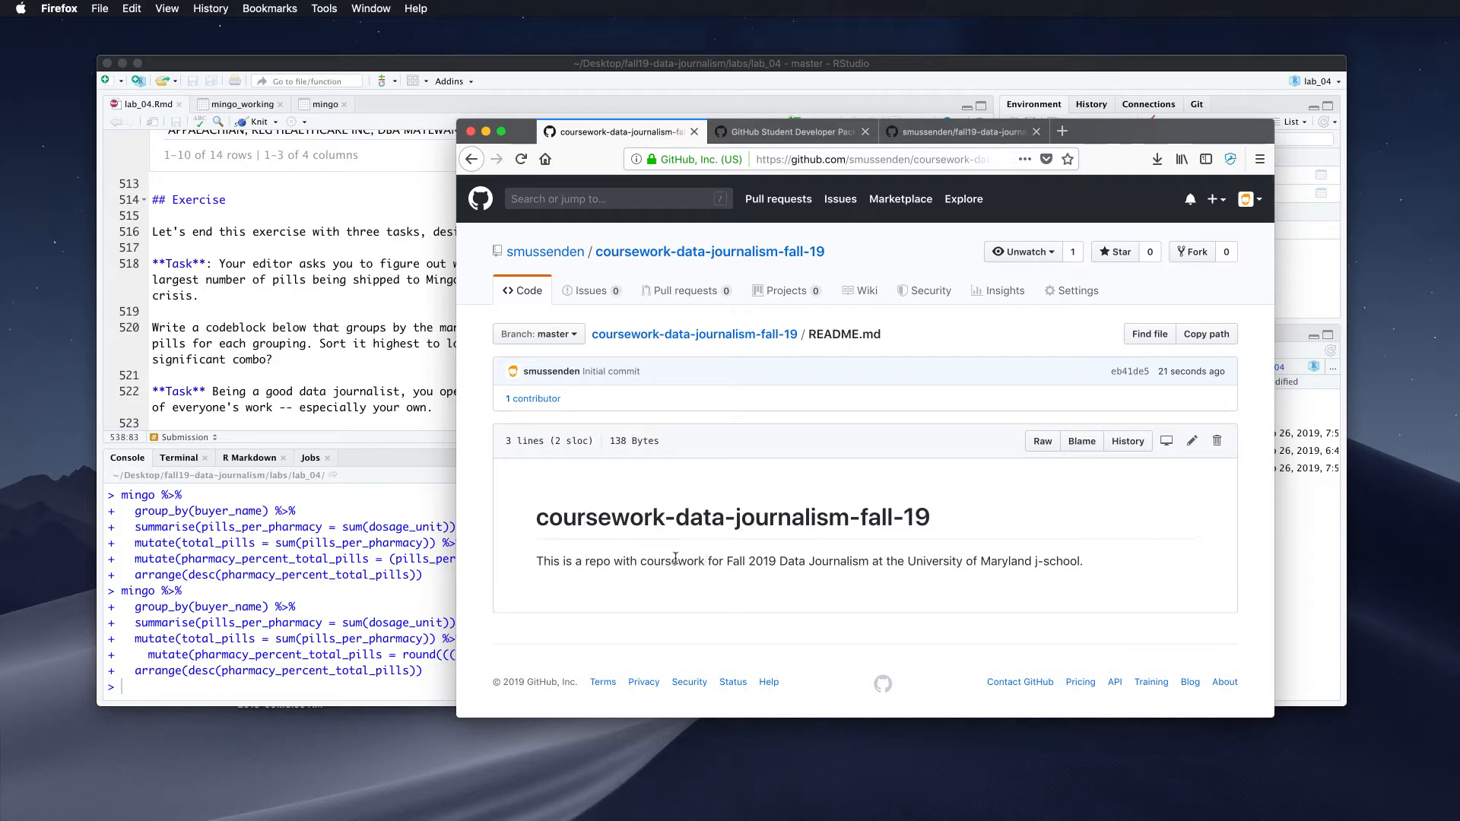
click(1041, 442)
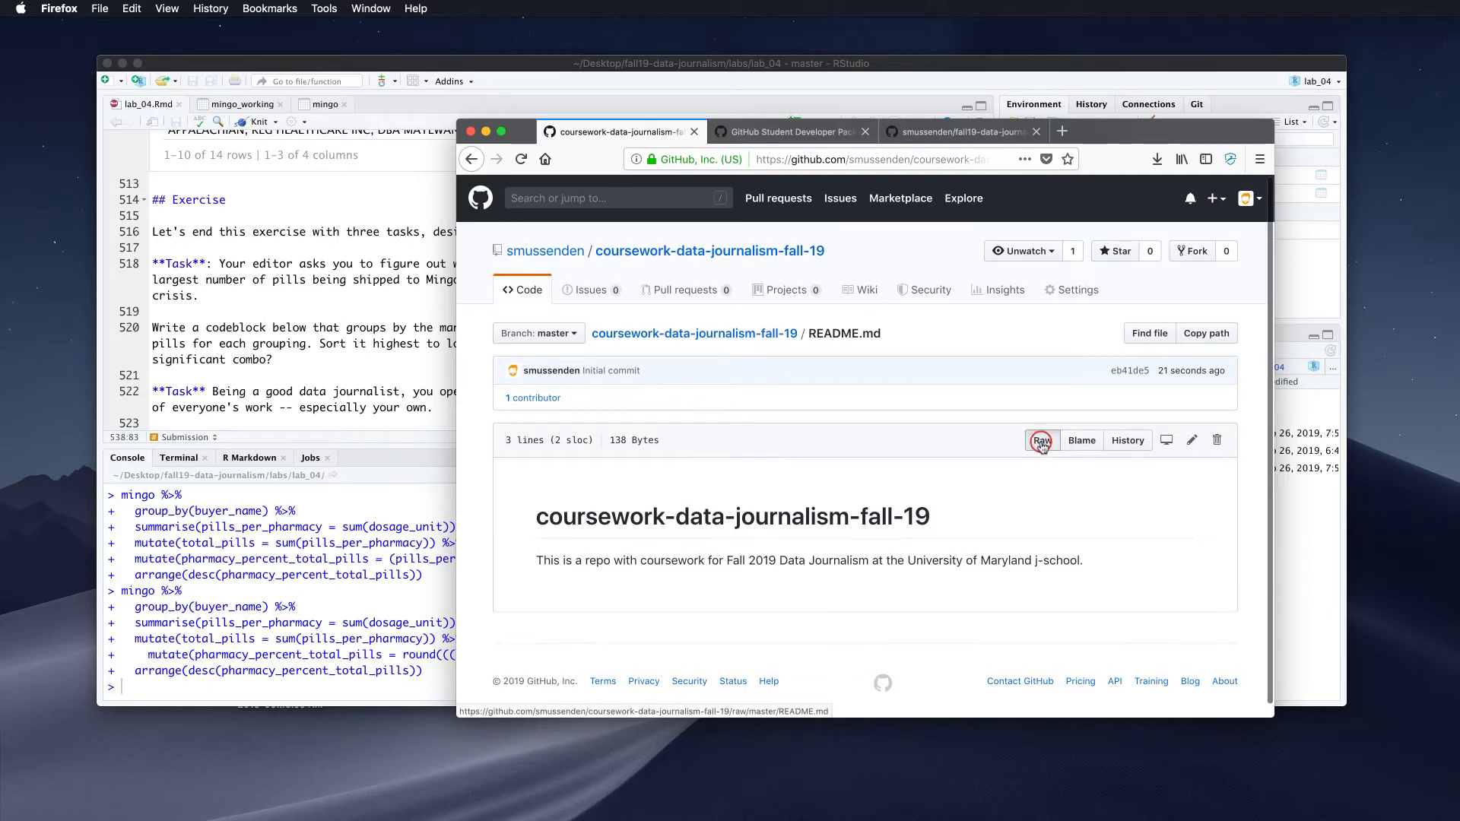
scroll(1042, 445, down, 1)
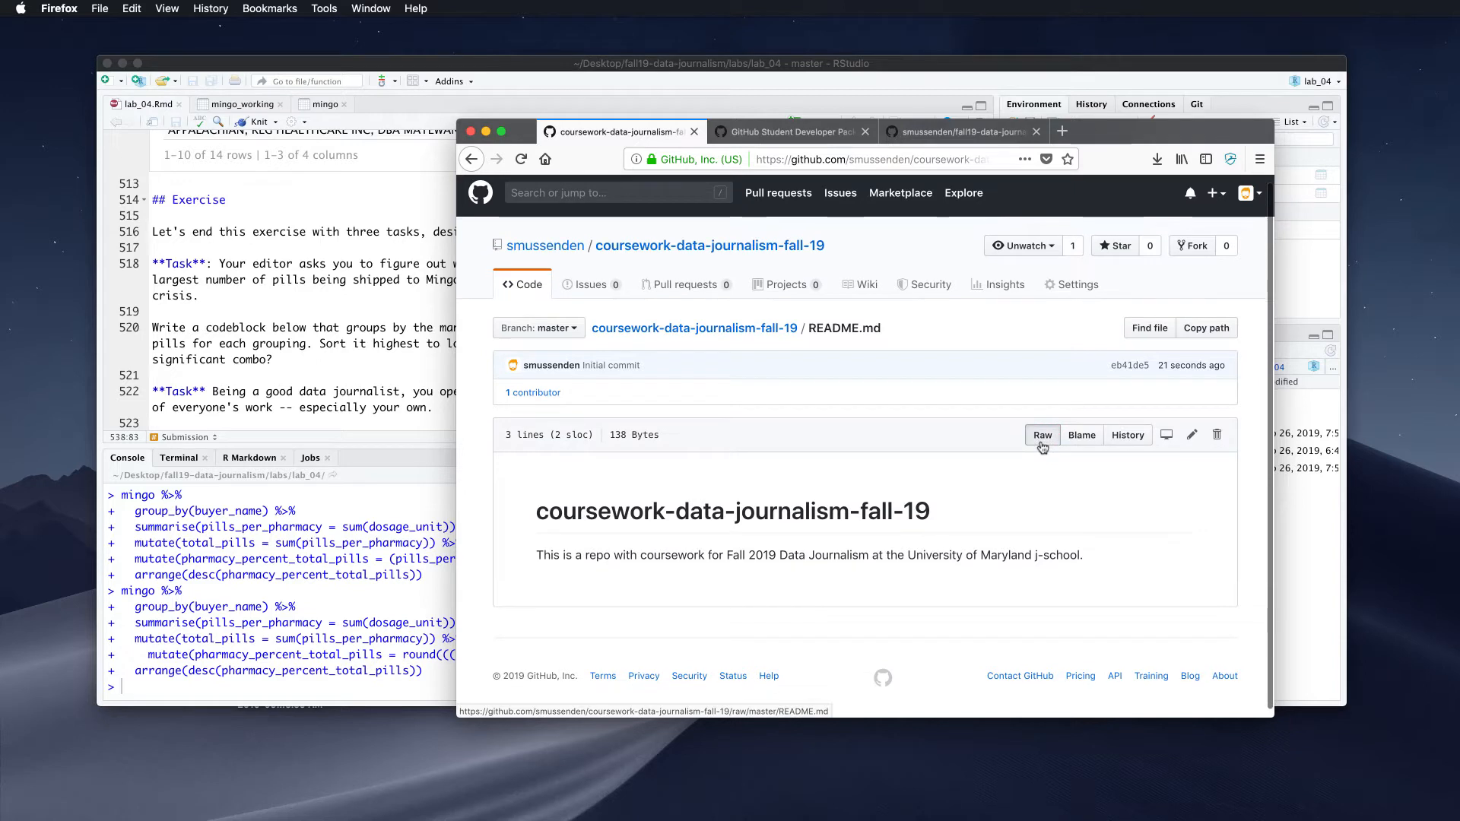
drag(943, 508, 529, 509)
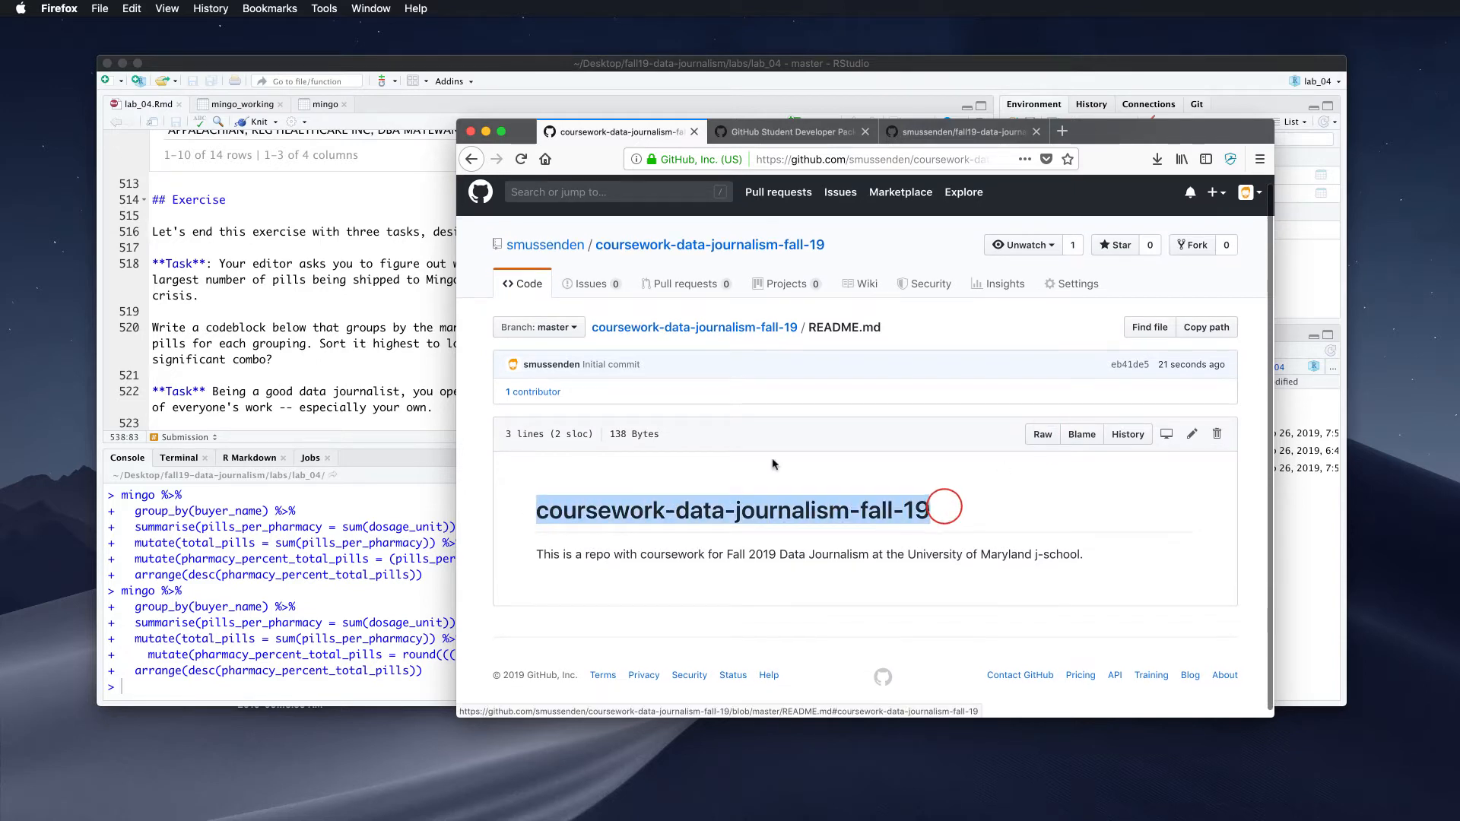
click(1040, 432)
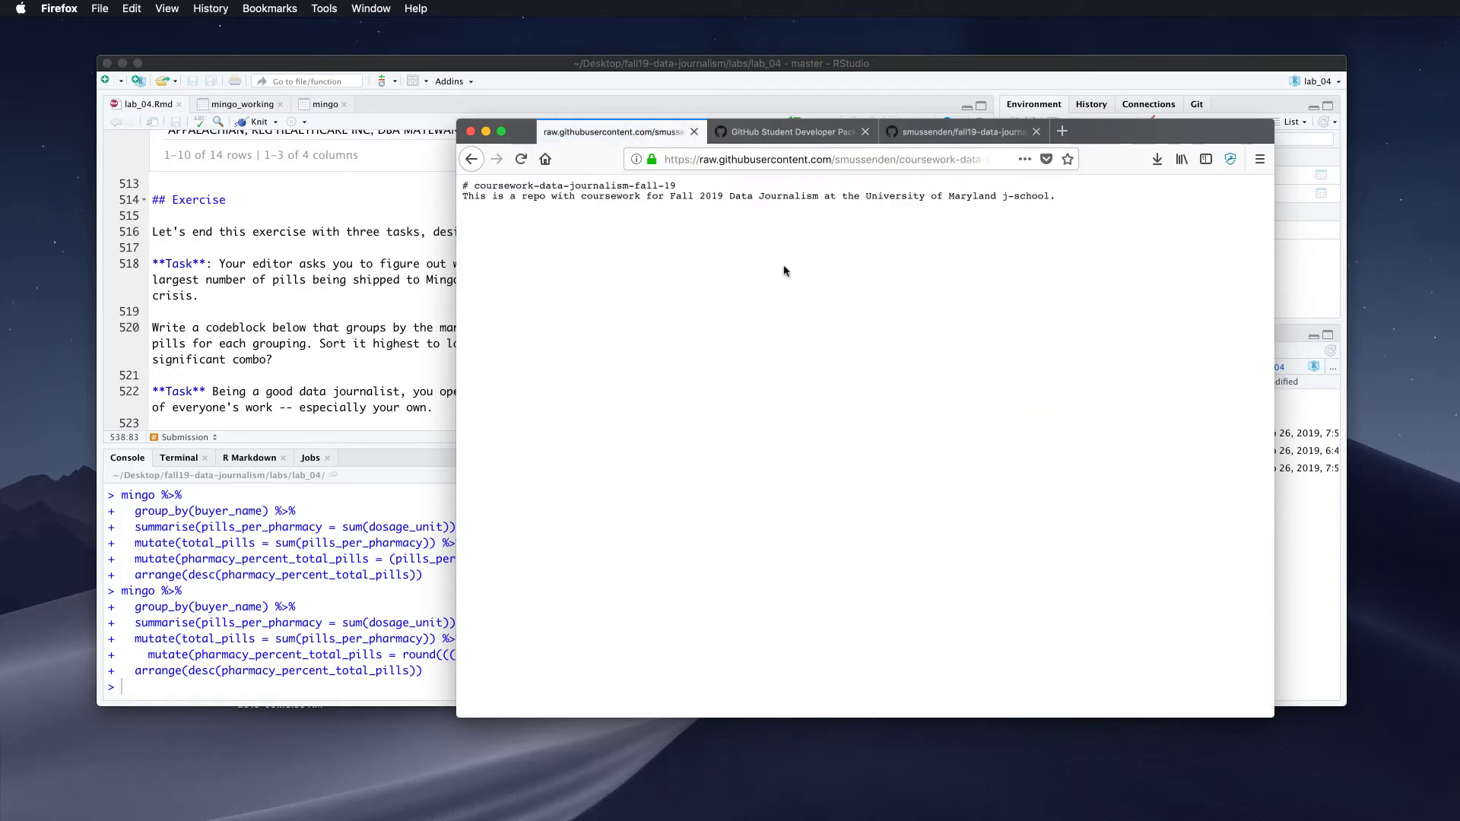
click(473, 170)
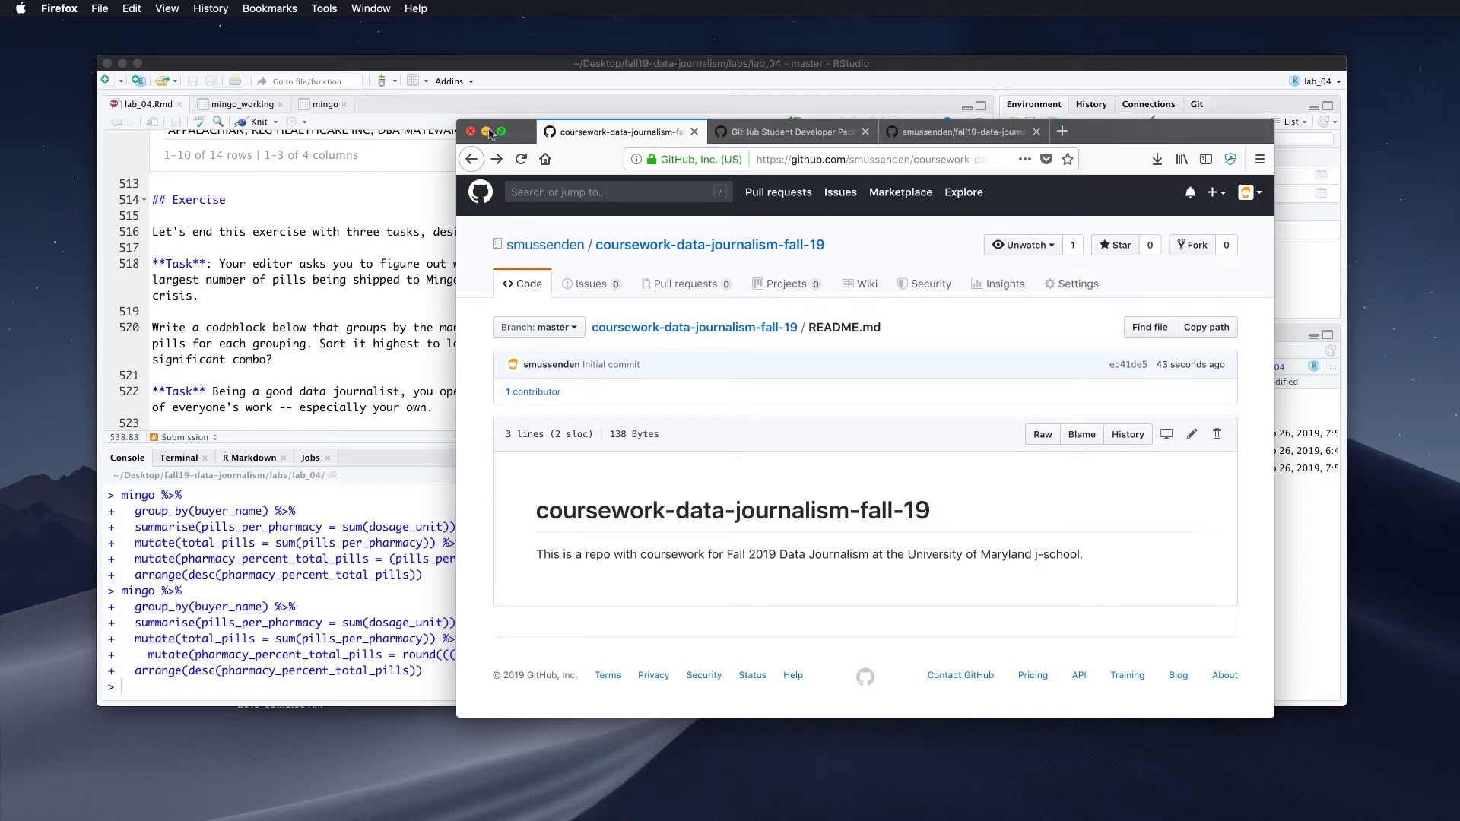
Minimize Firefox and GitHub Desktop and move RStudio aside to reach the desktop
click(488, 133)
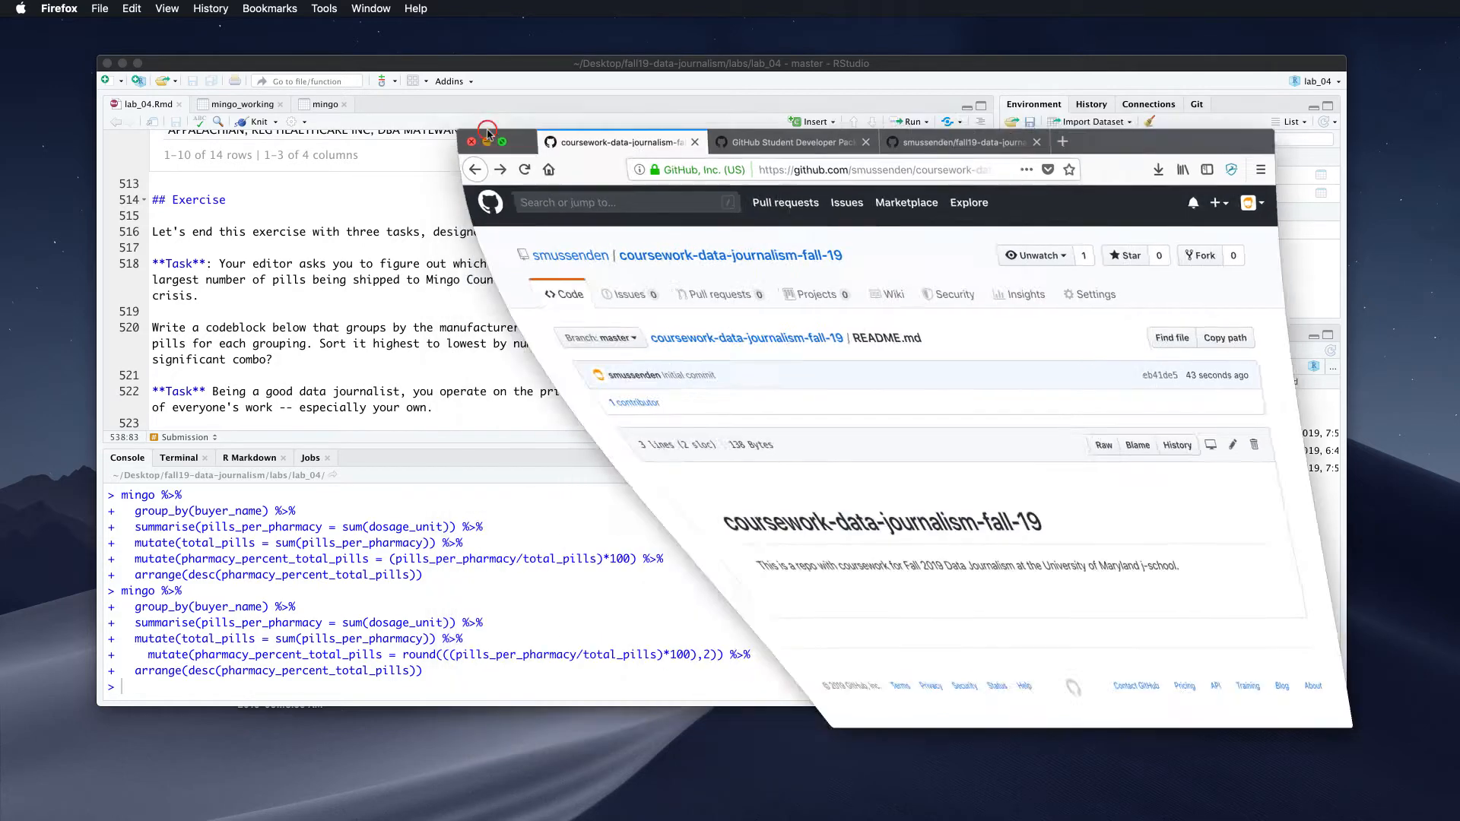
drag(255, 65, 380, 27)
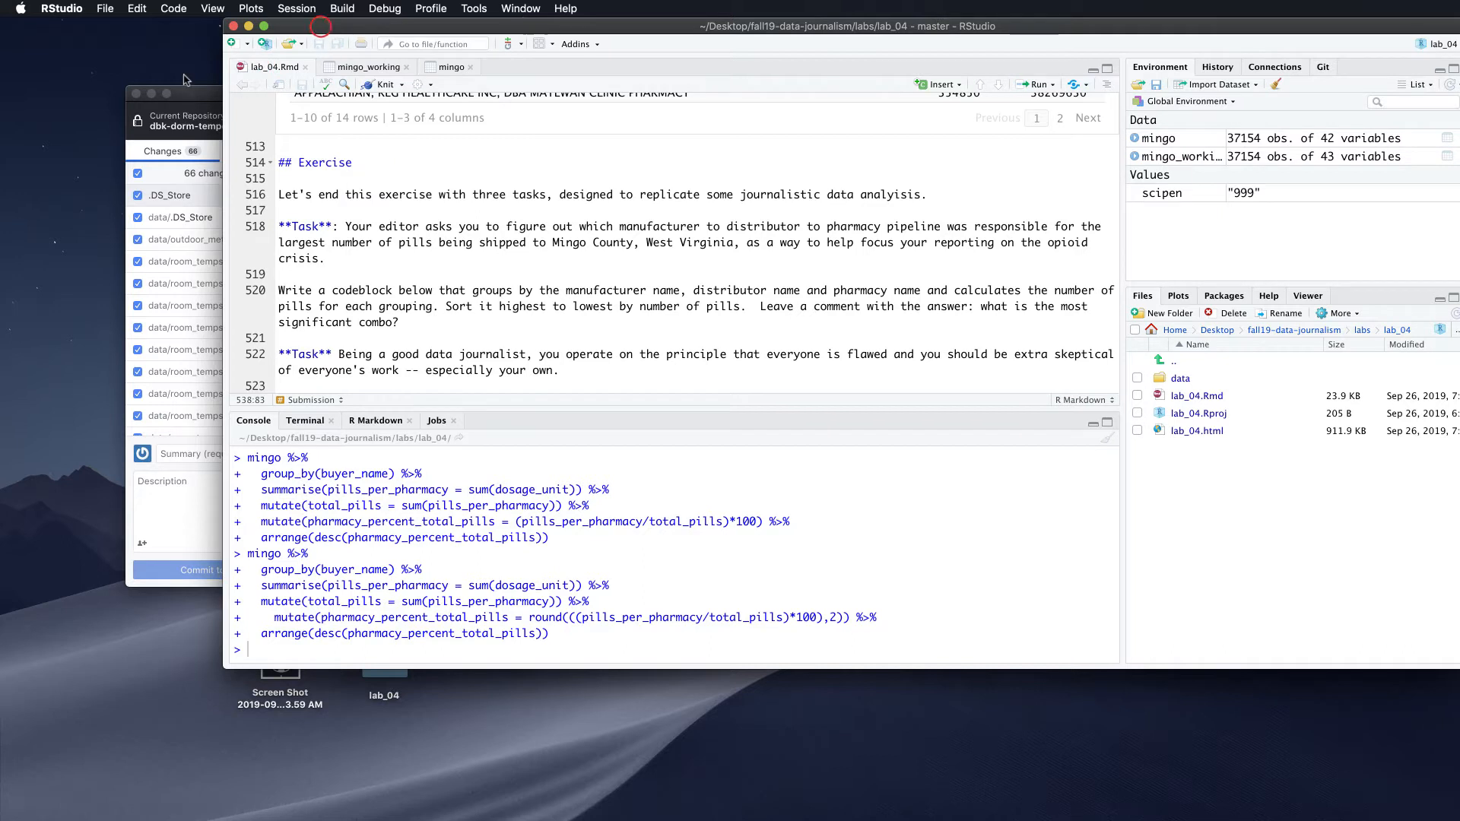
click(151, 92)
double_click(329, 30)
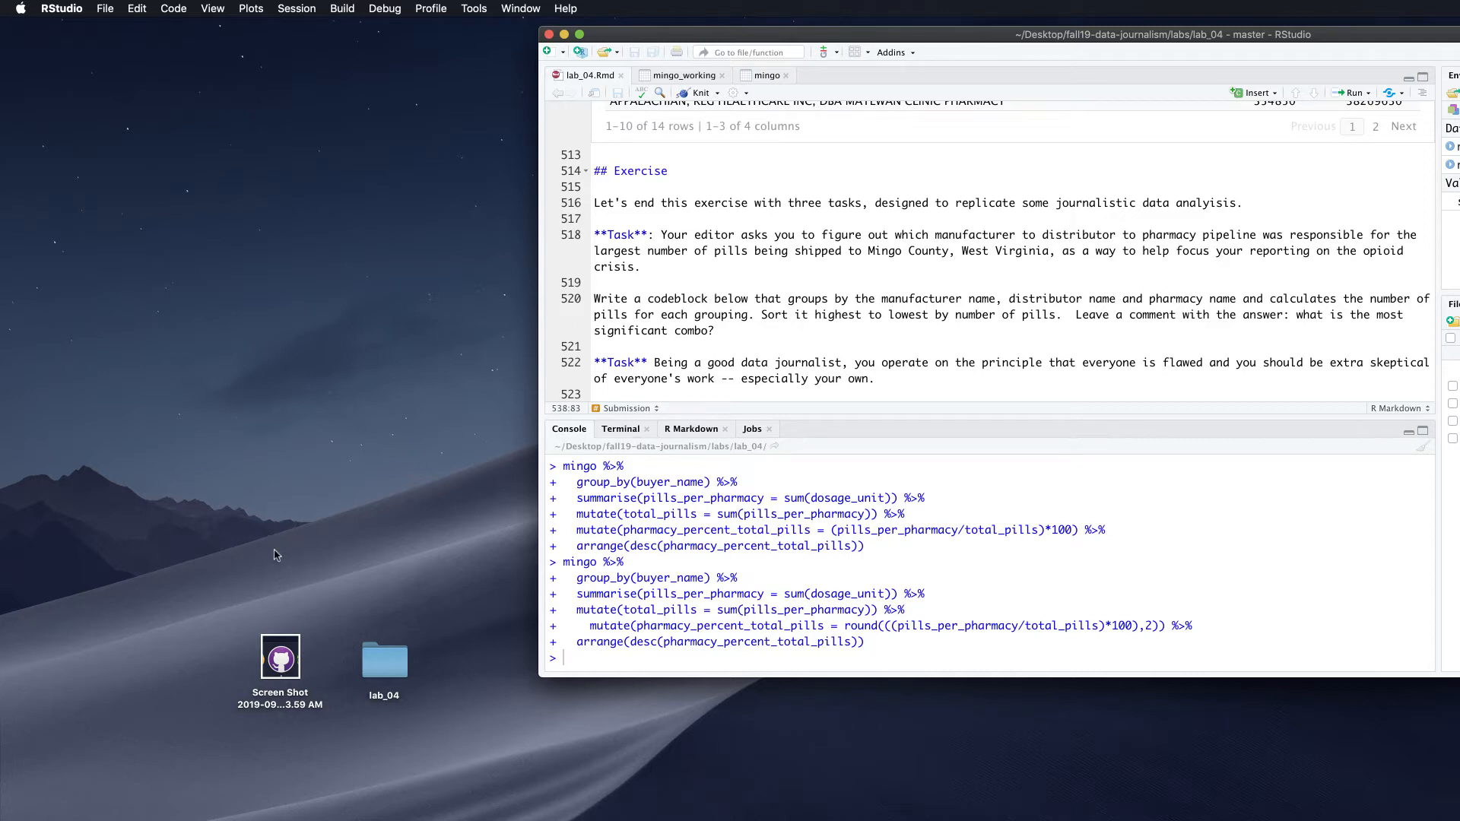
click(278, 578)
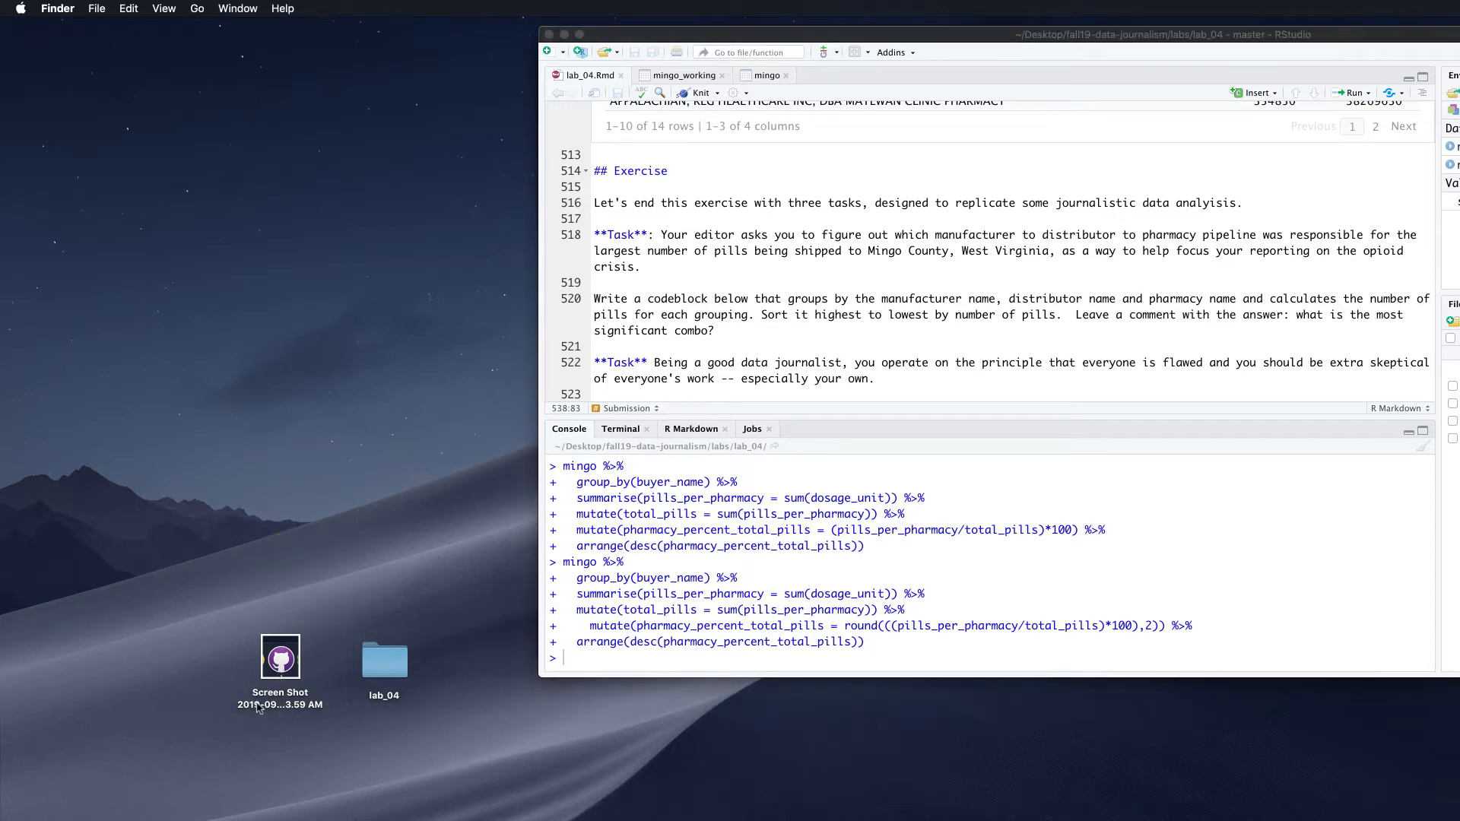
Open the Screen Shot image in Preview, close it, and bring GitHub Desktop forward
double_click(275, 654)
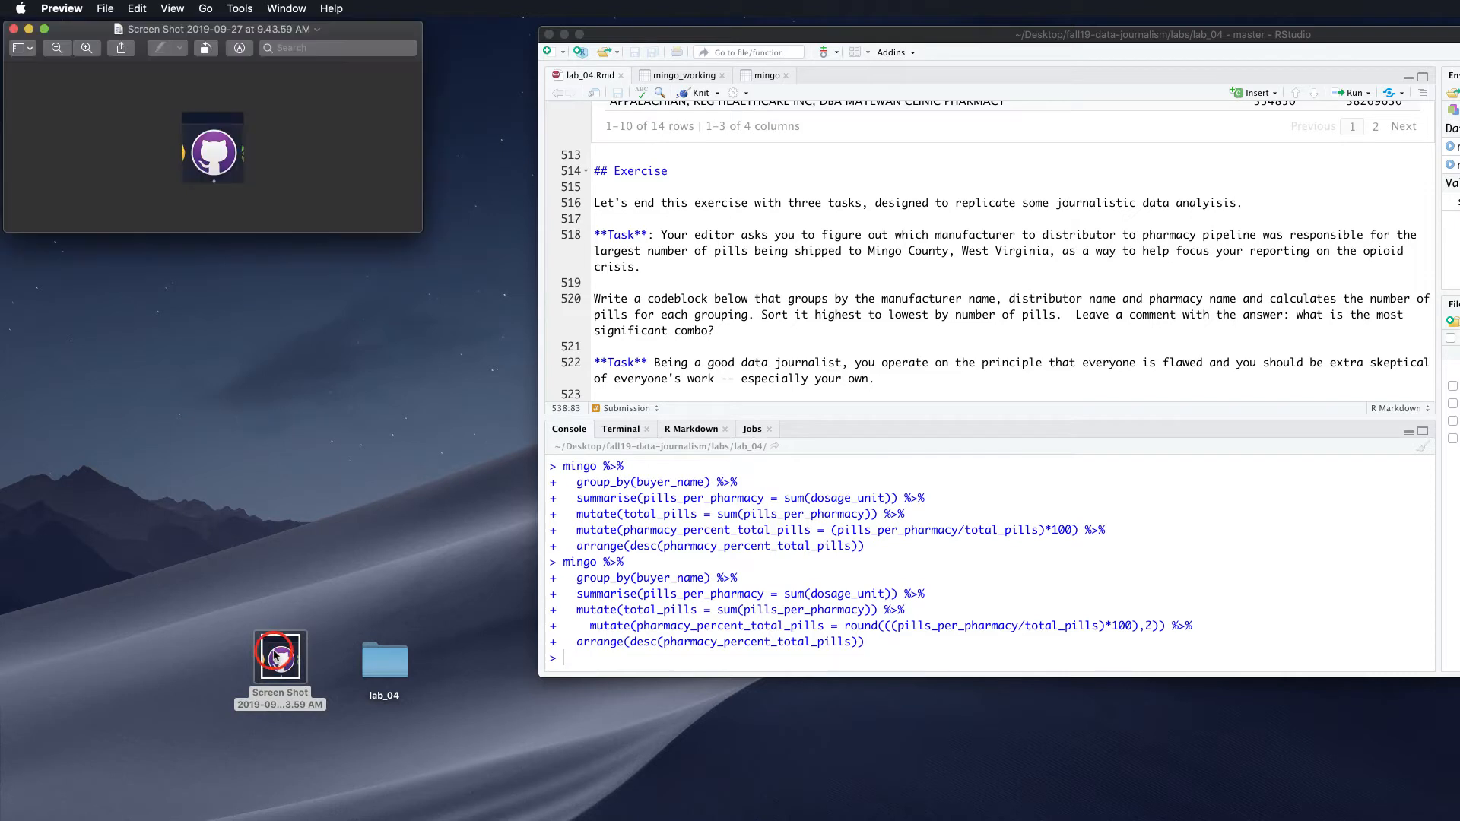
click(13, 30)
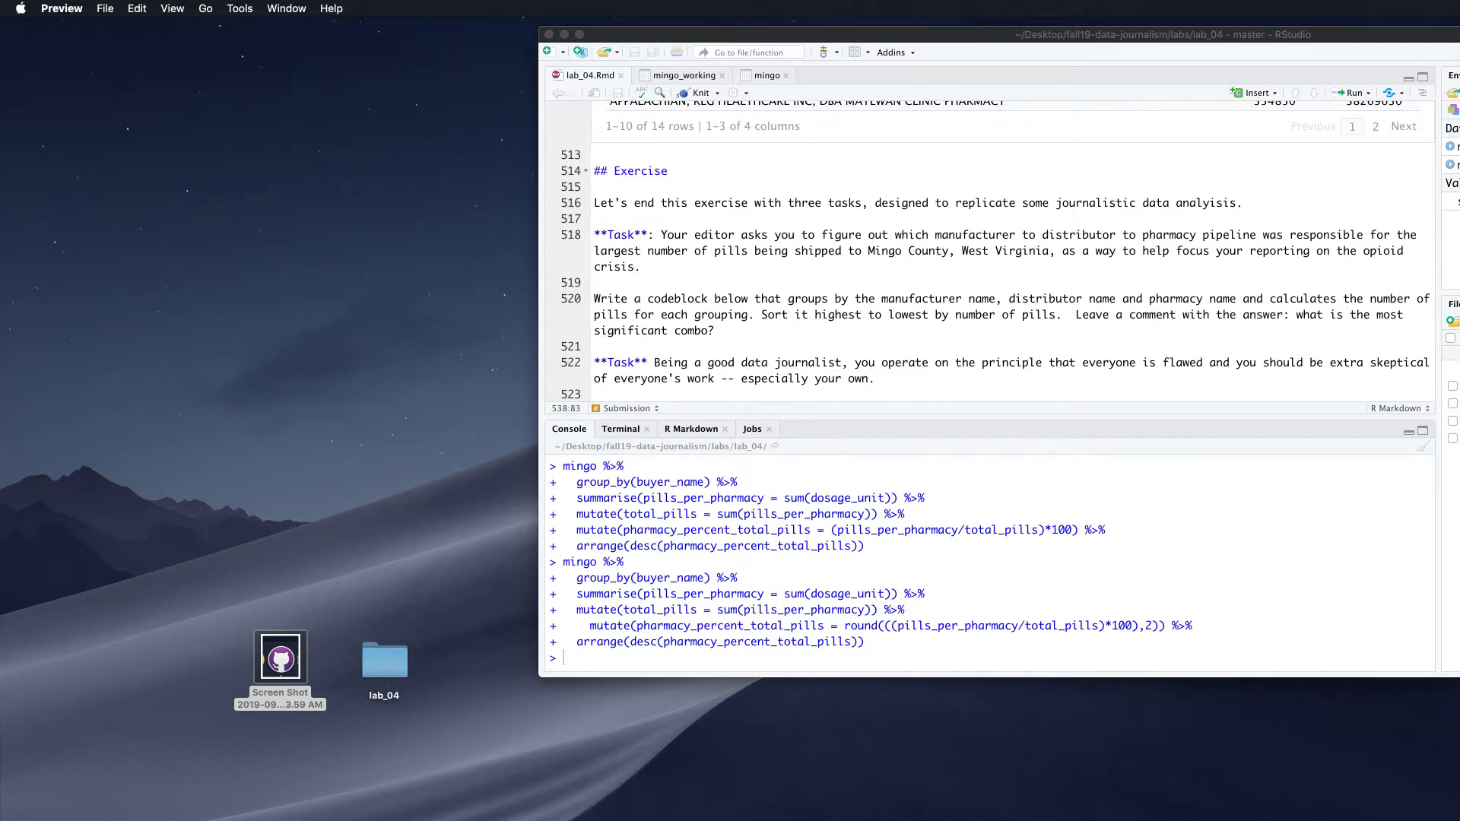
key(super+Tab)
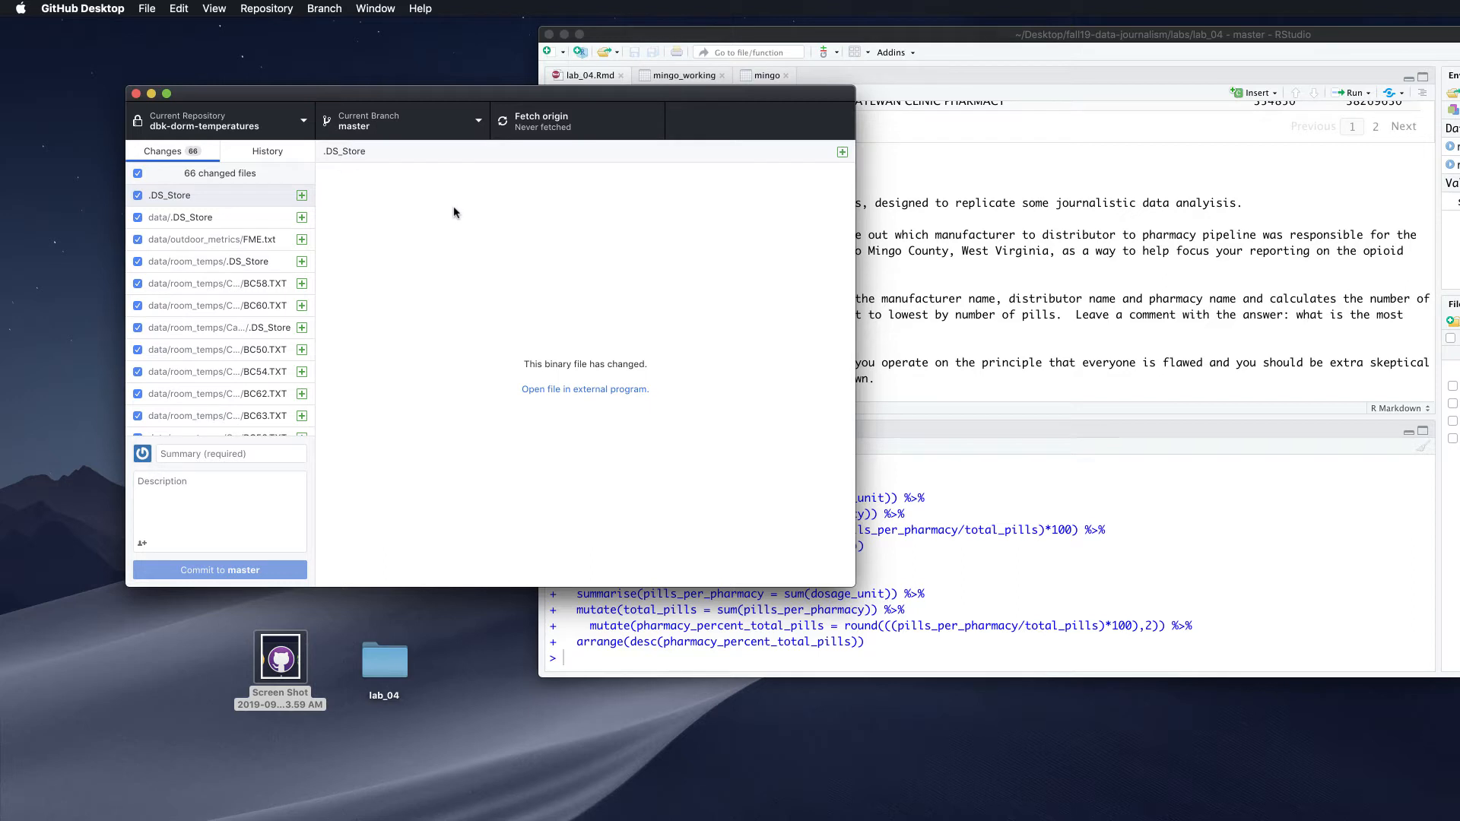
Bring up the Clone a Repository dialog from the Current Repository list's Add menu
drag(408, 96, 373, 78)
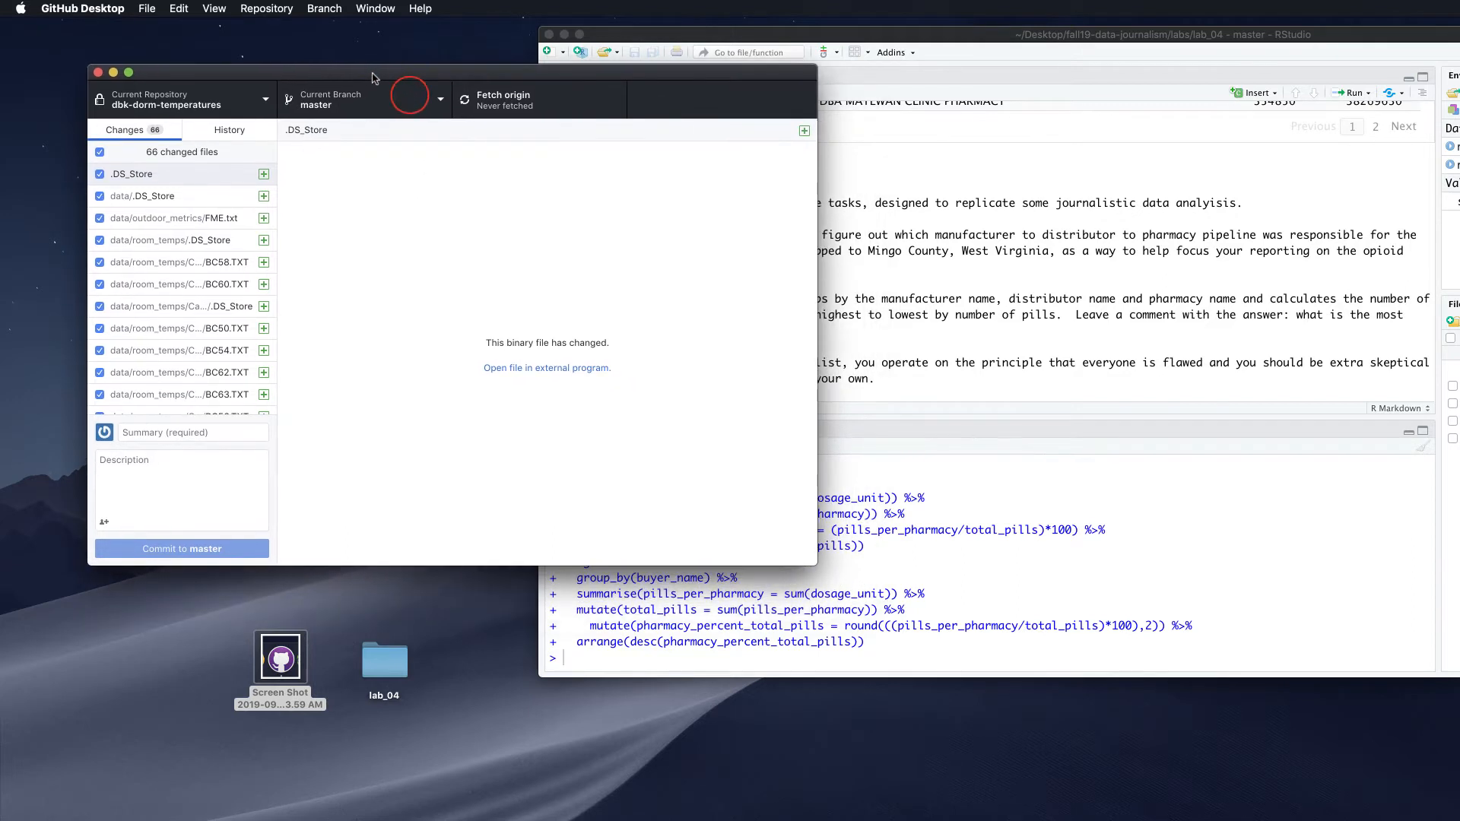
click(236, 102)
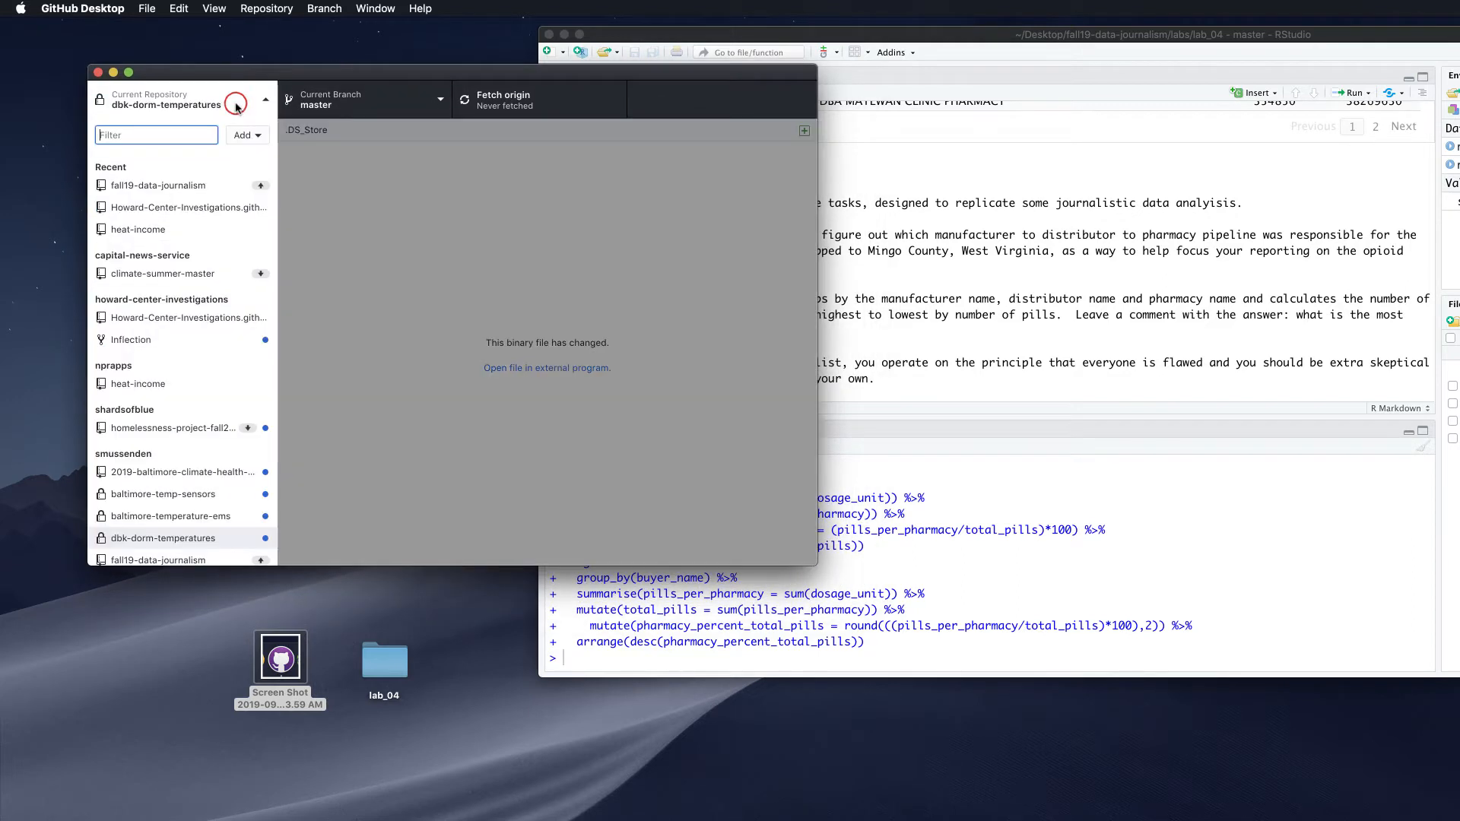
click(415, 248)
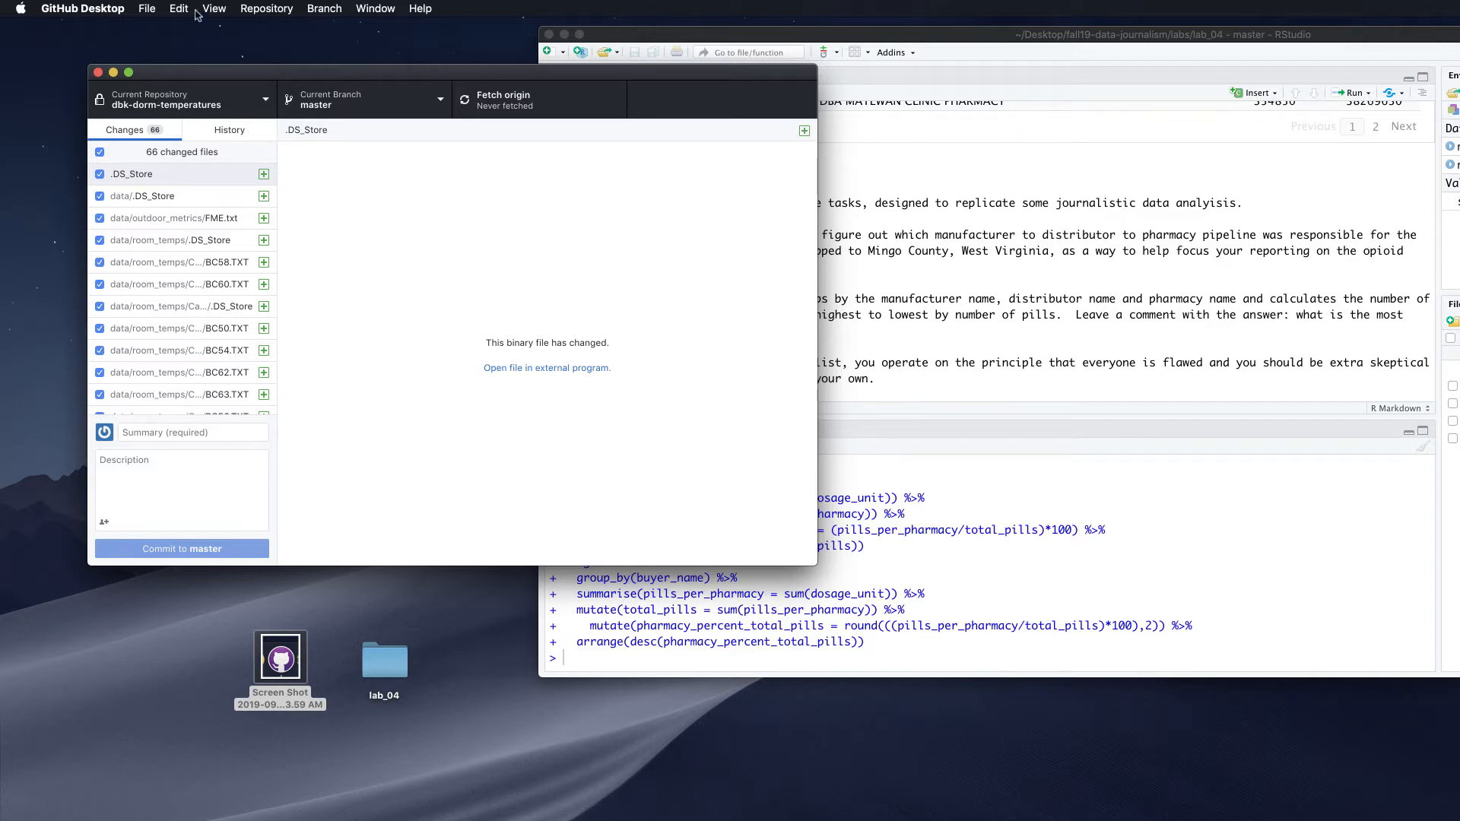
click(146, 9)
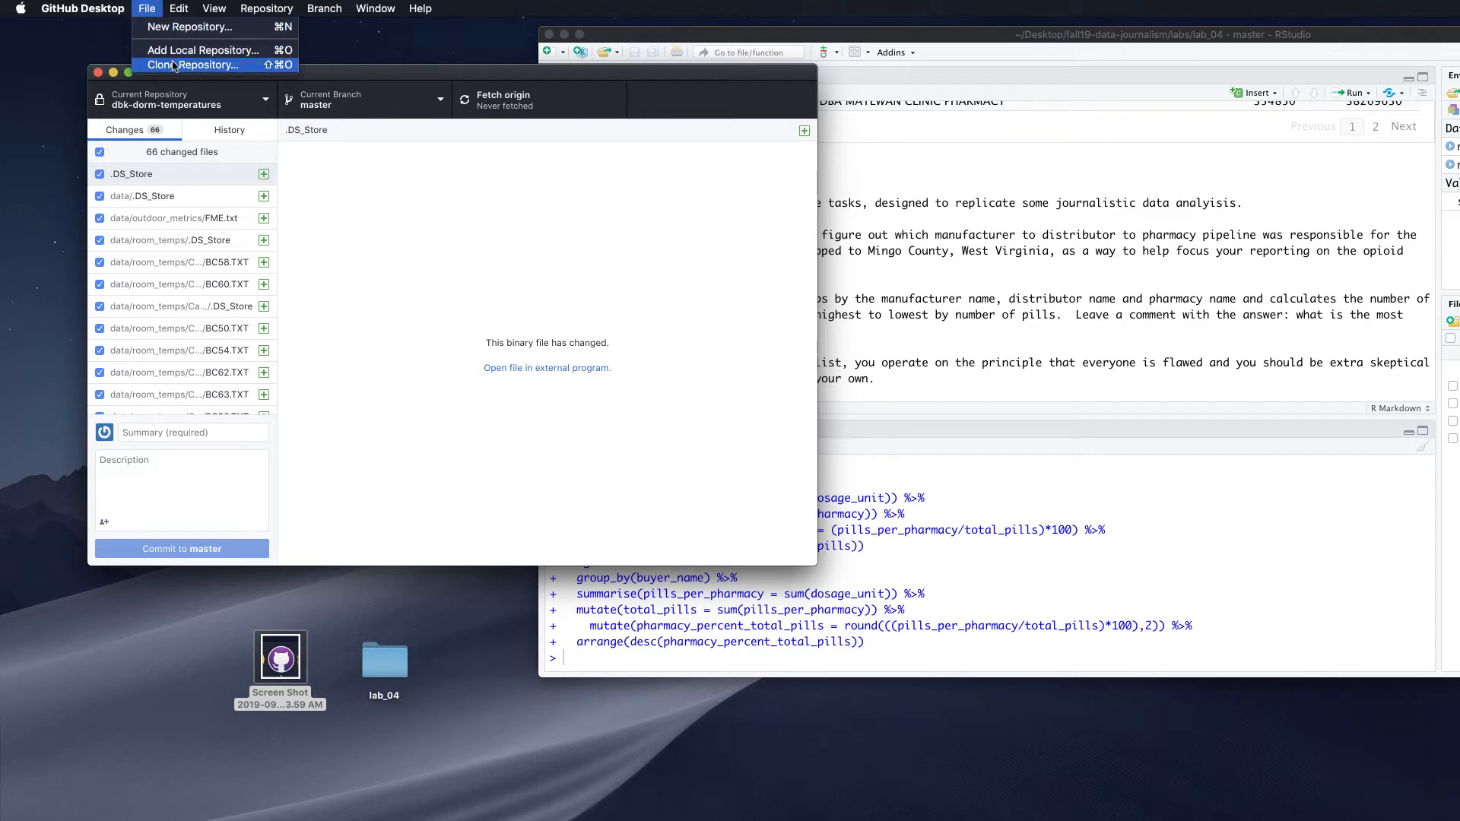
click(432, 77)
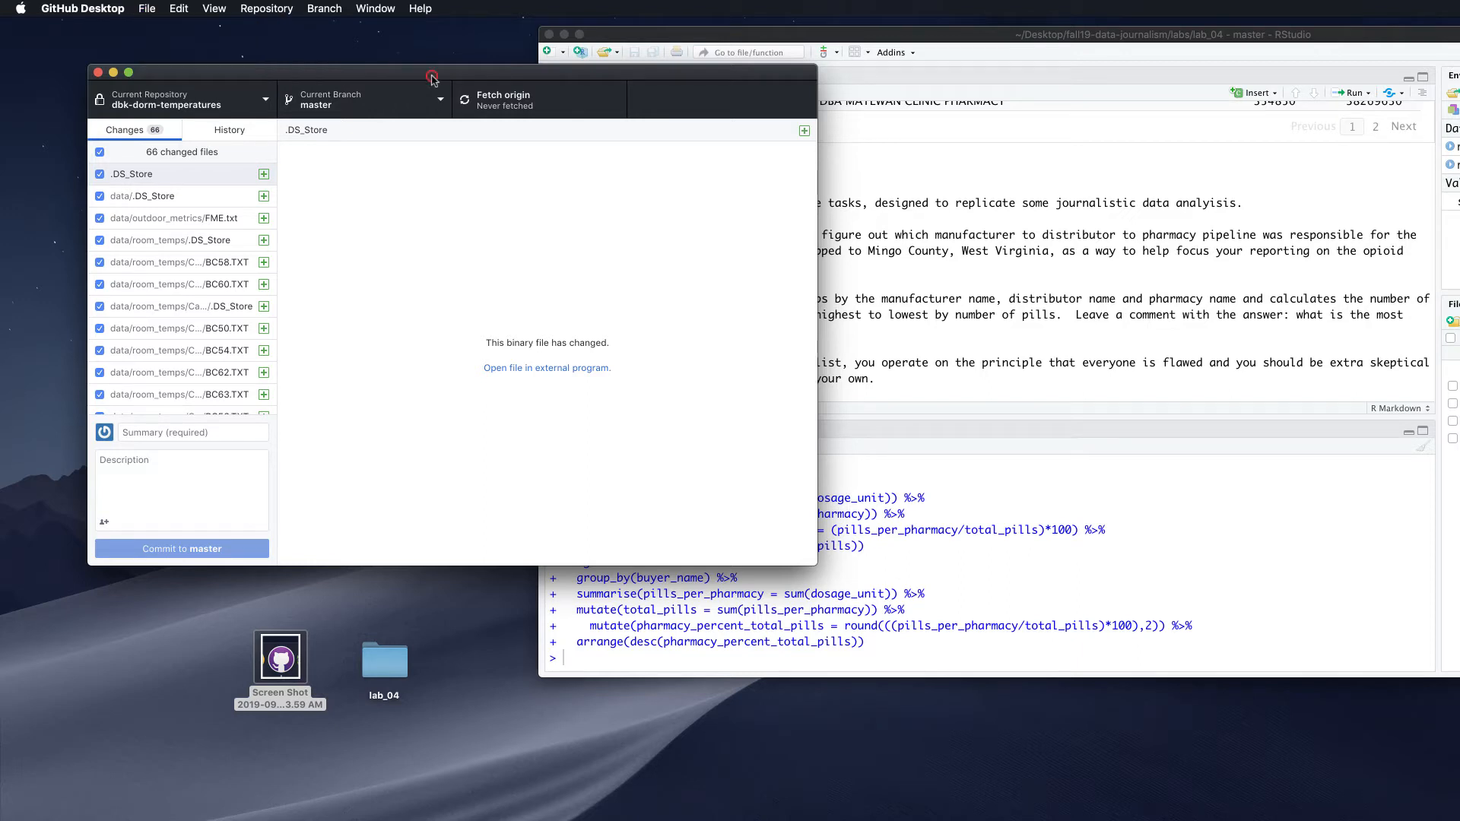
click(266, 100)
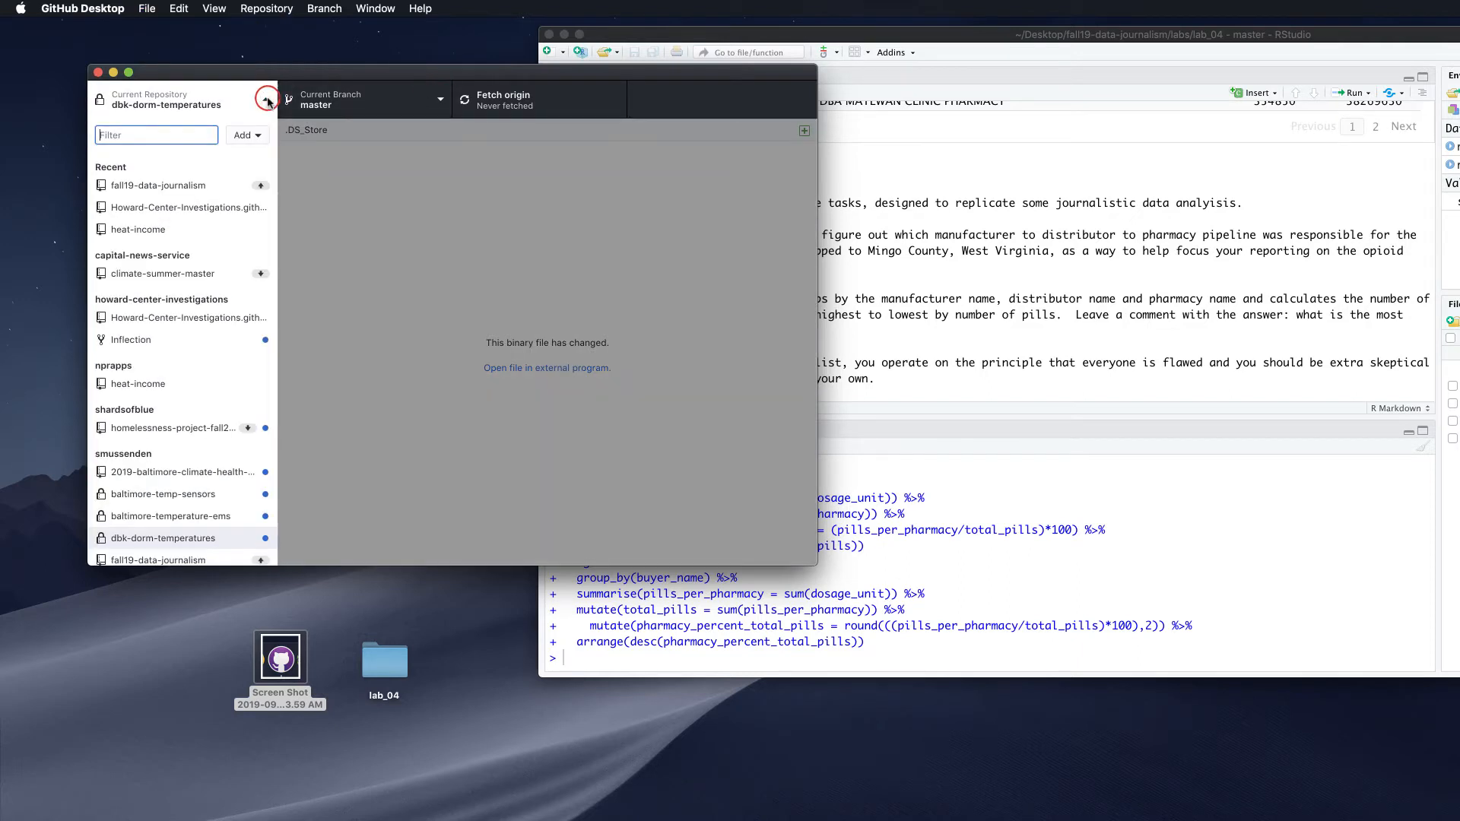
click(259, 135)
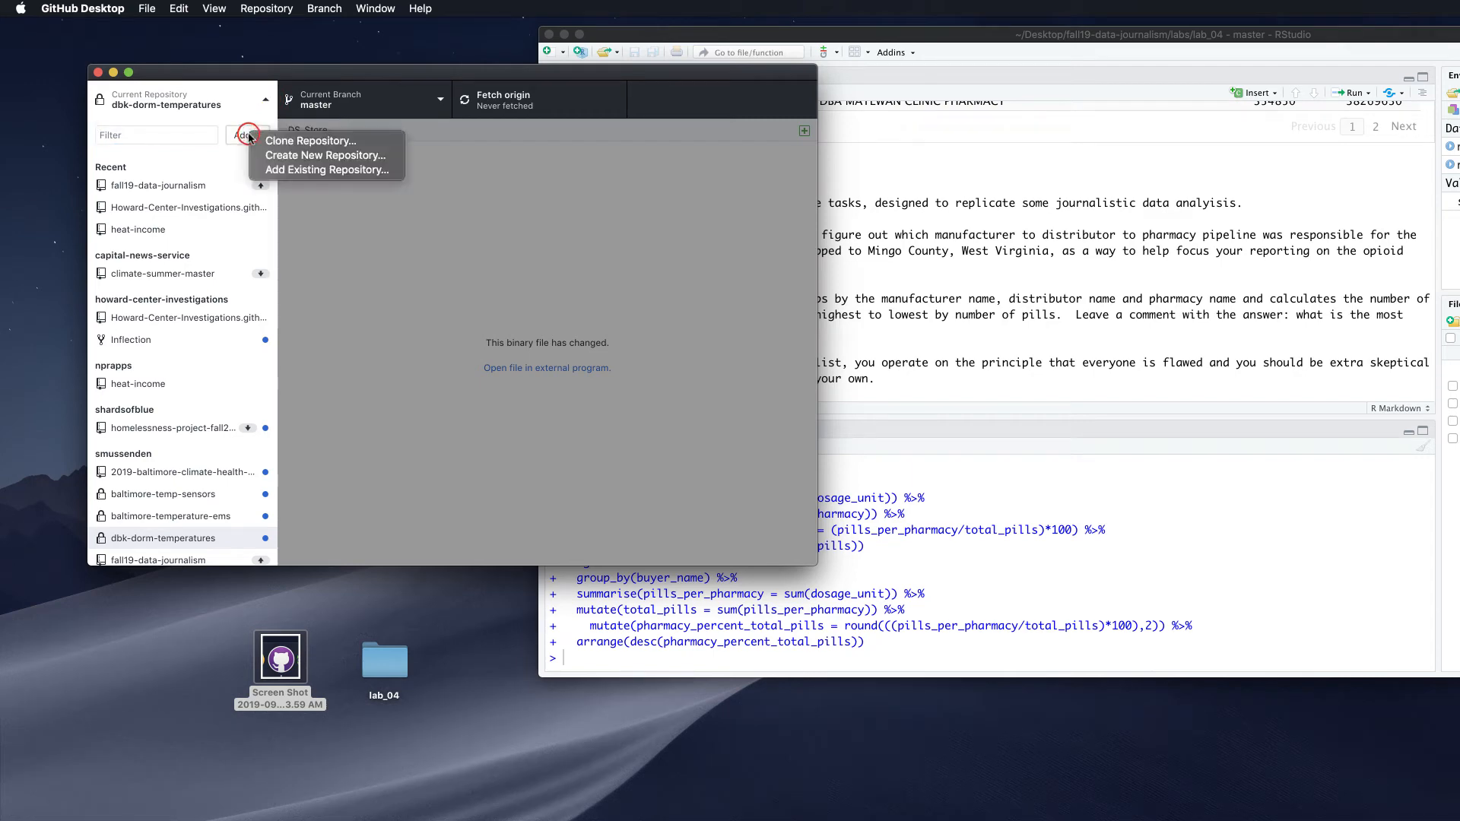
click(313, 149)
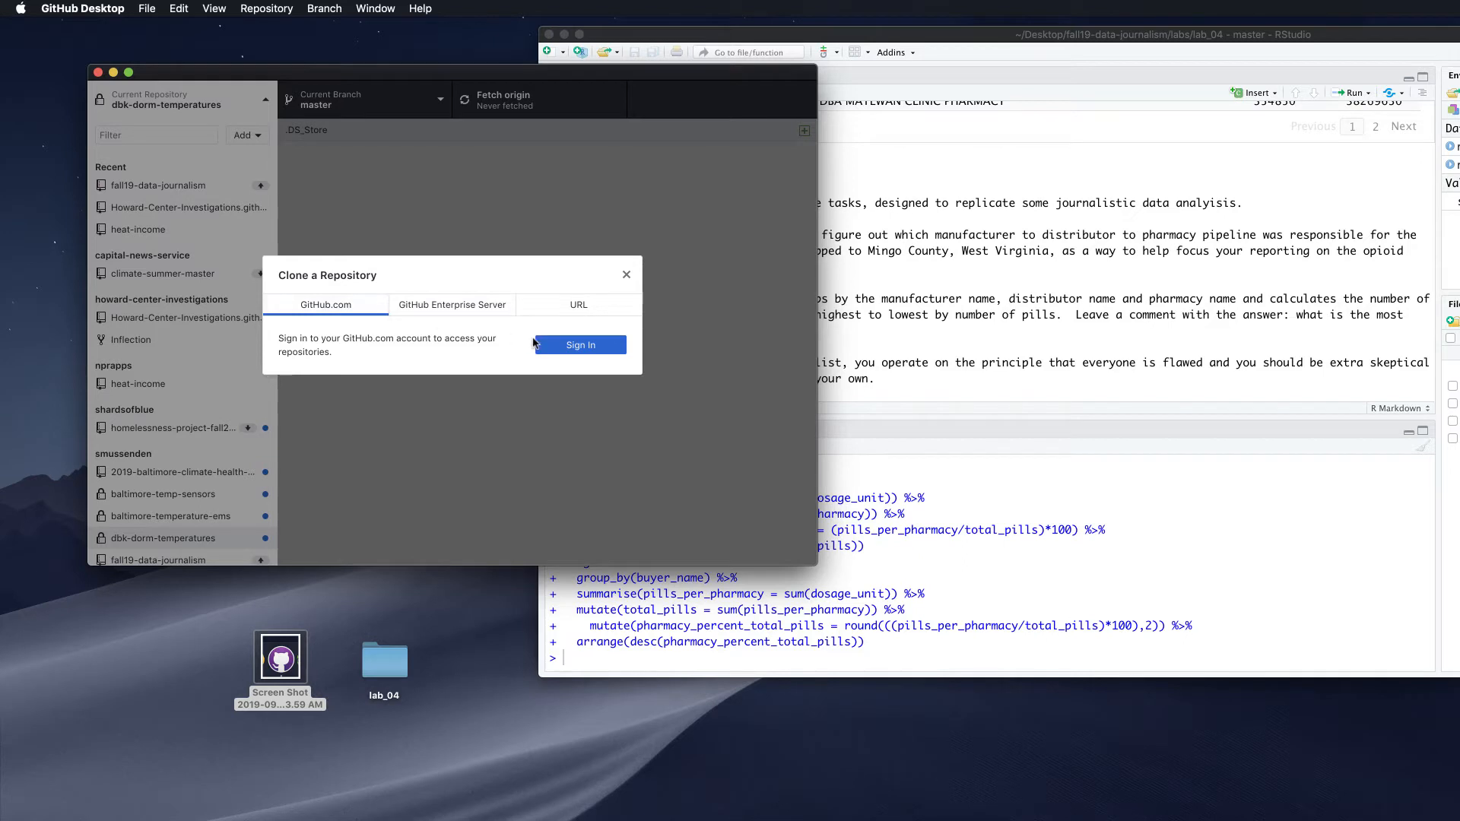
Sign in to GitHub.com with the account e-mail and the pasted account password
click(564, 340)
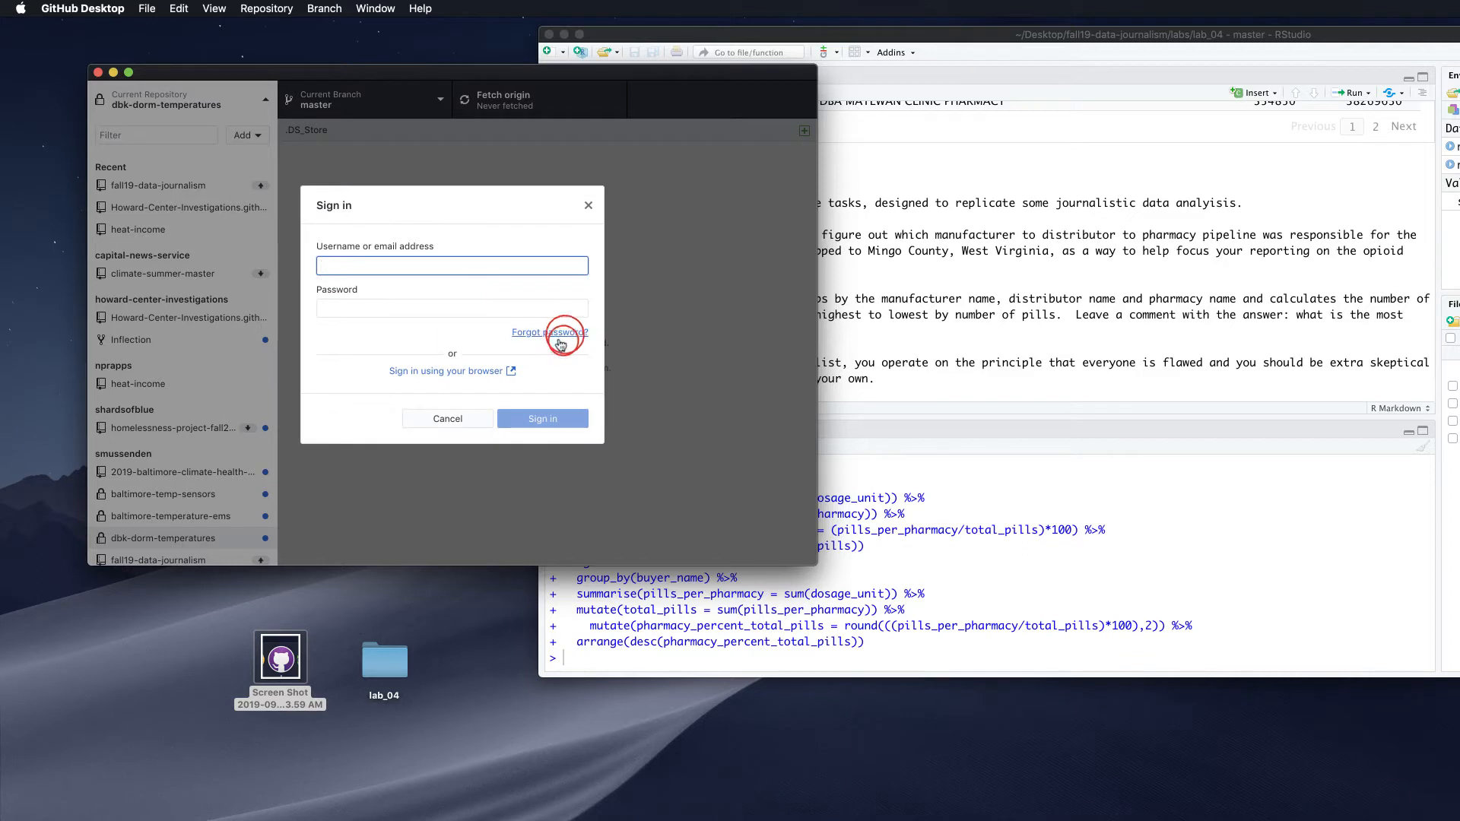
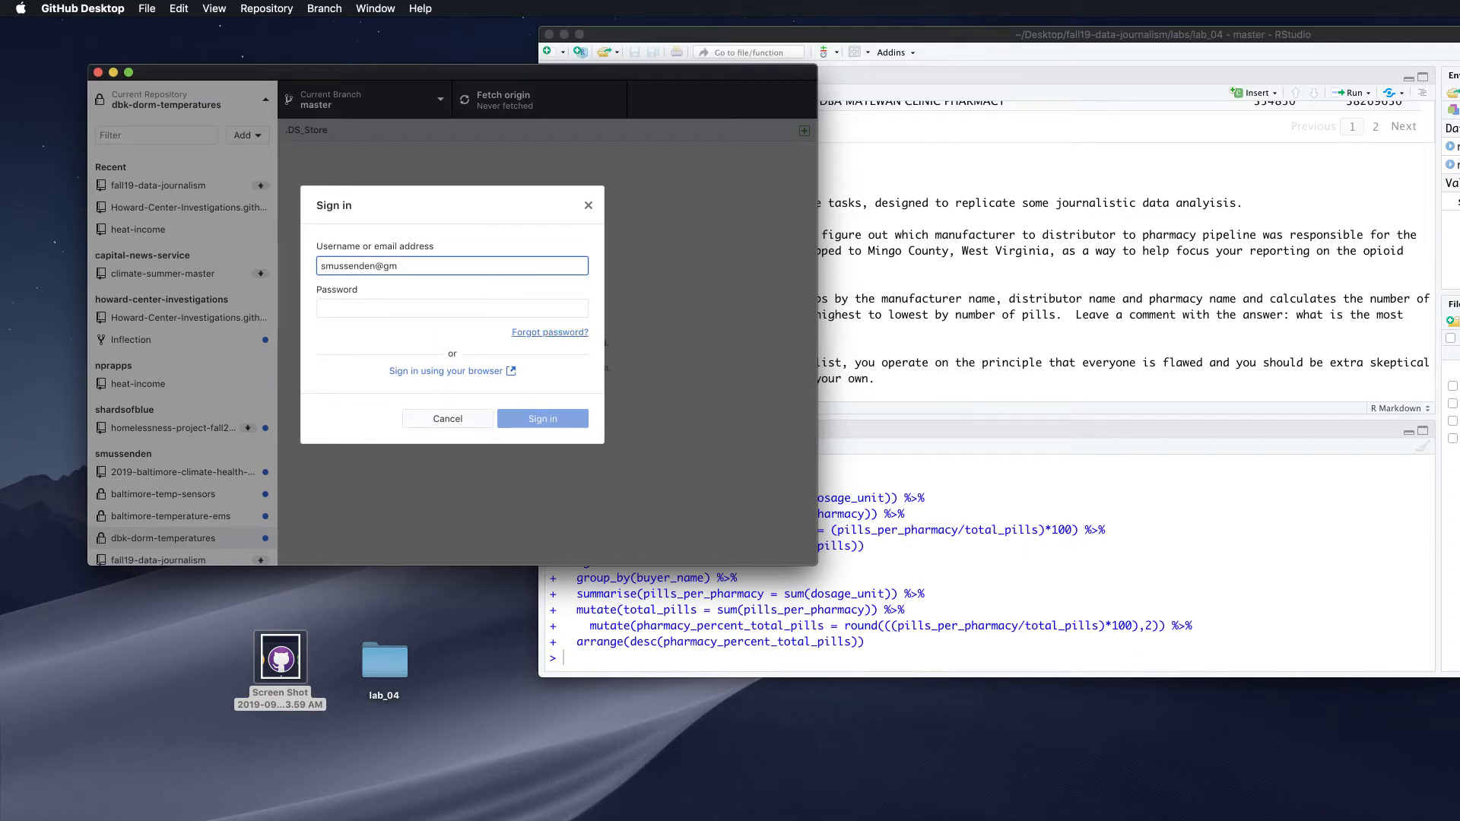
key(Tab)
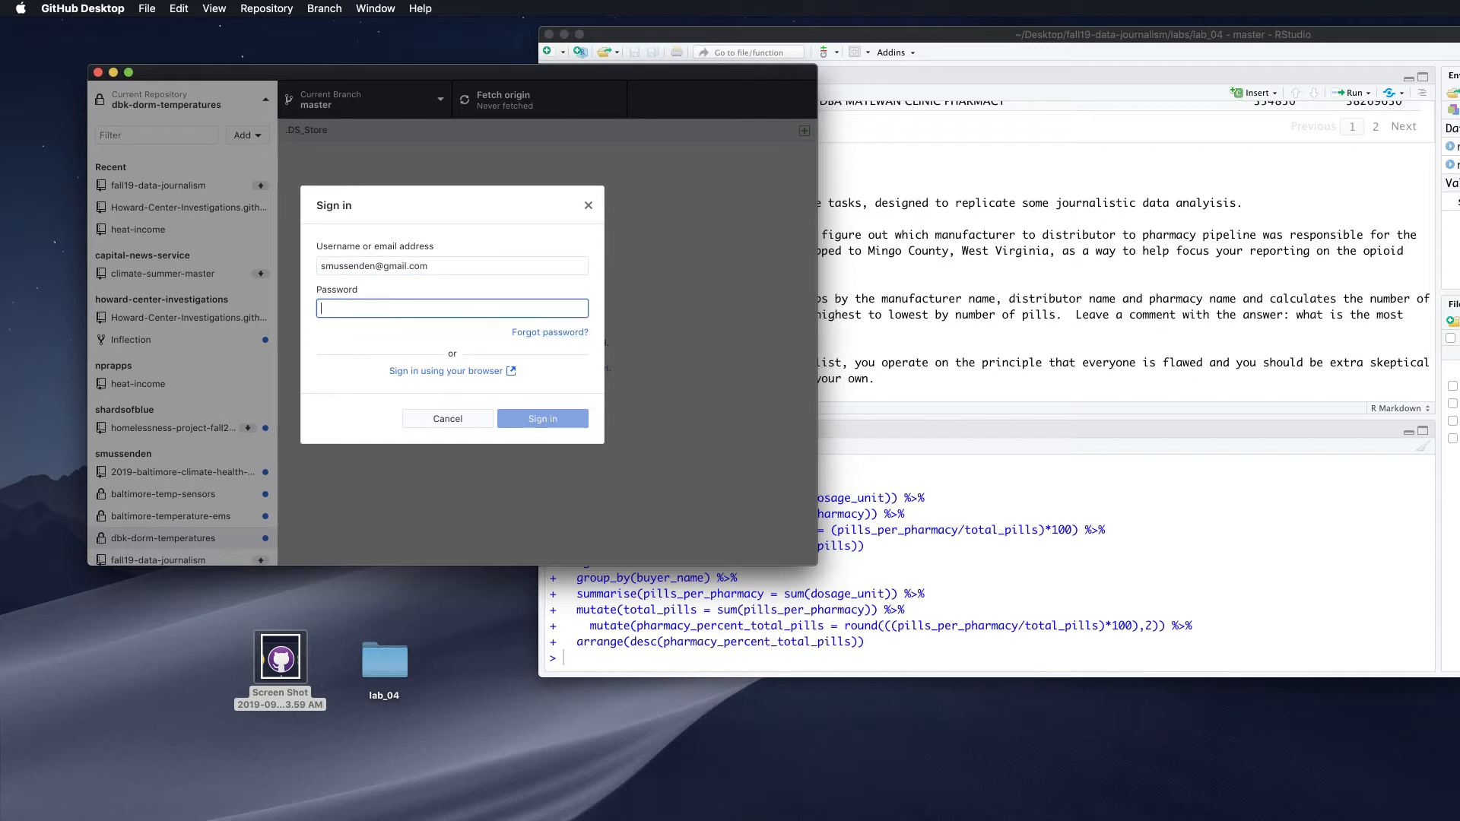
key(super+Tab)
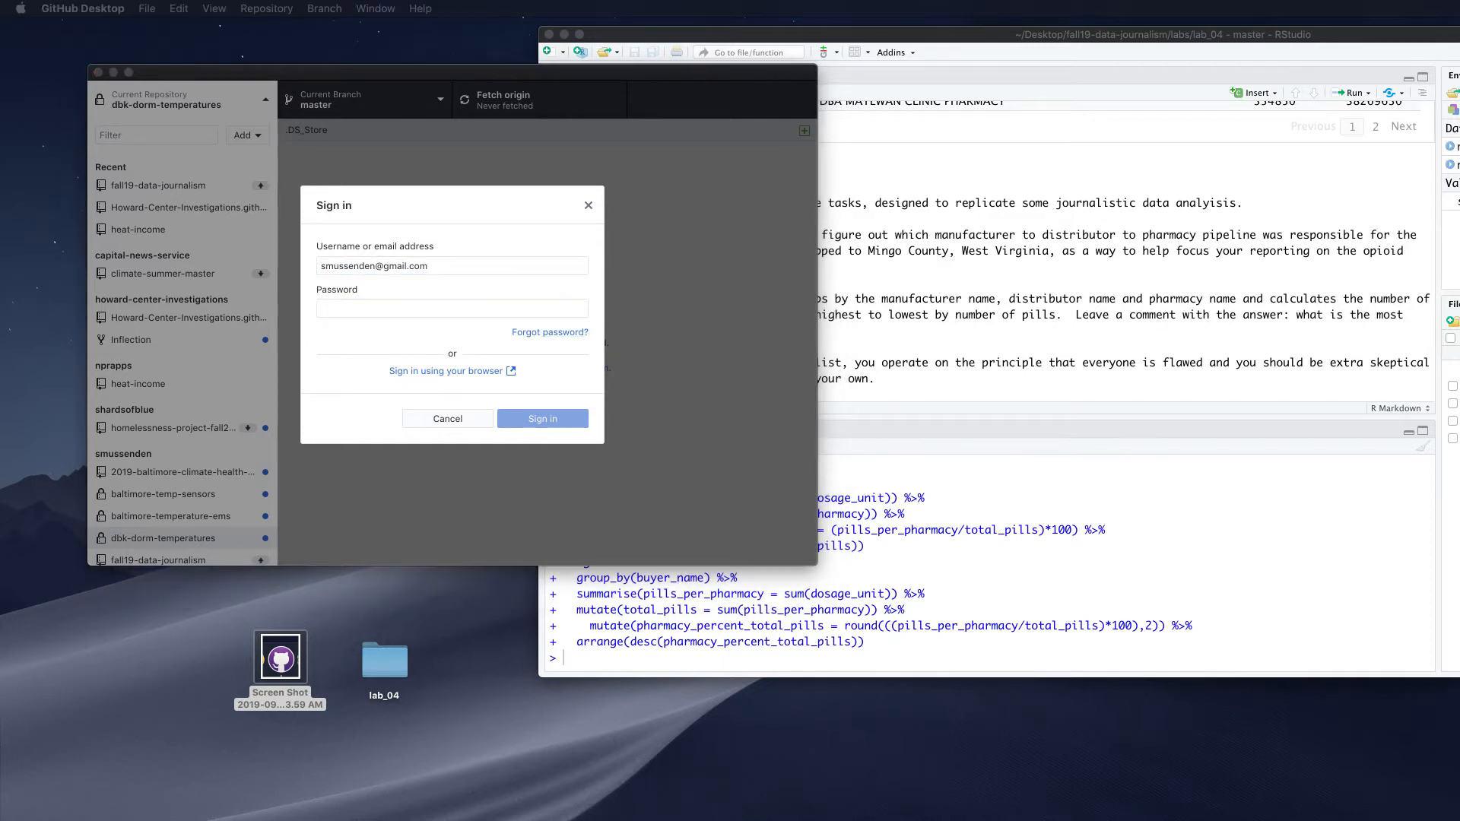
click(511, 302)
key(super+v)
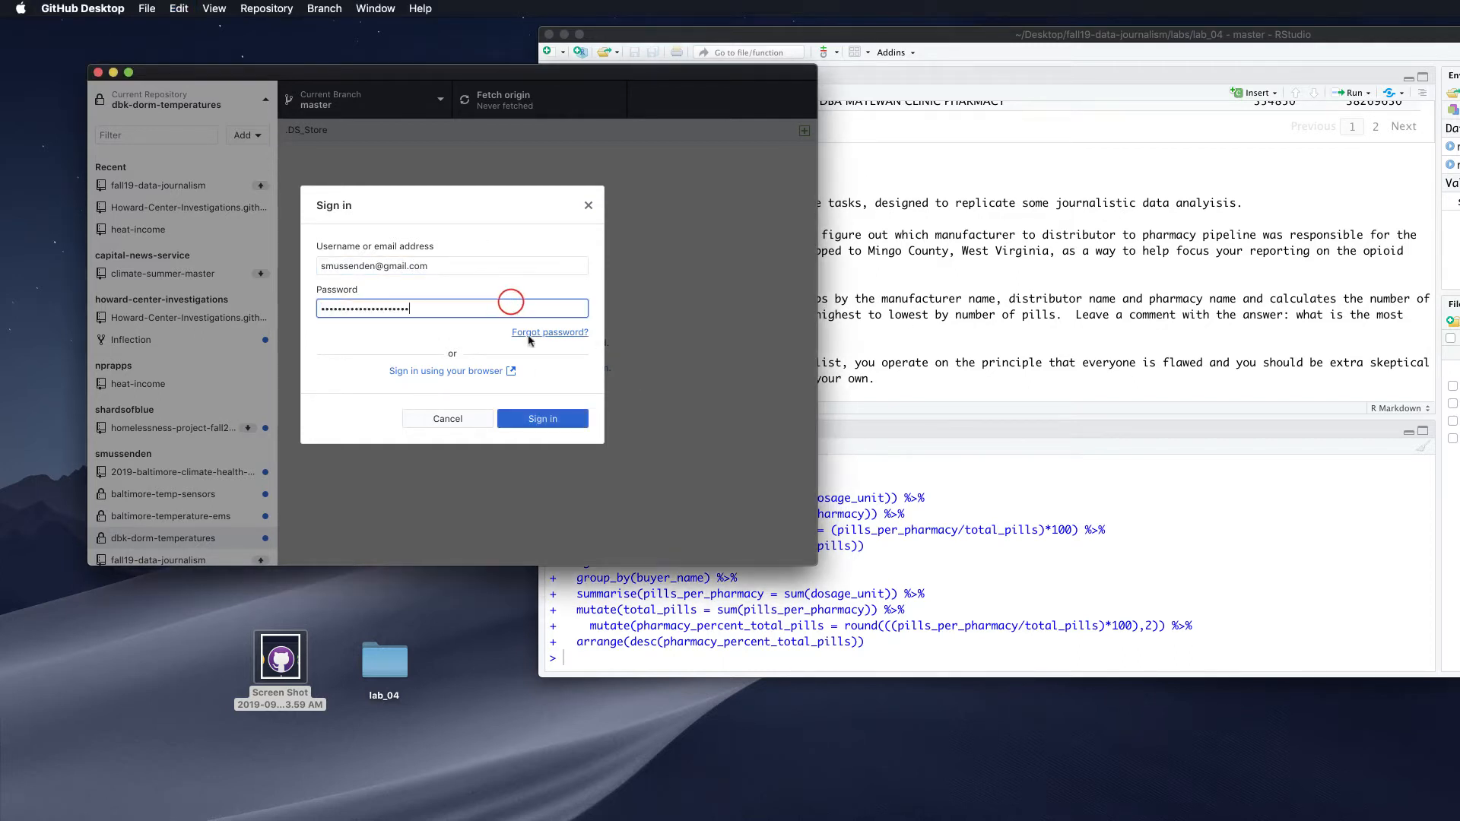
click(535, 420)
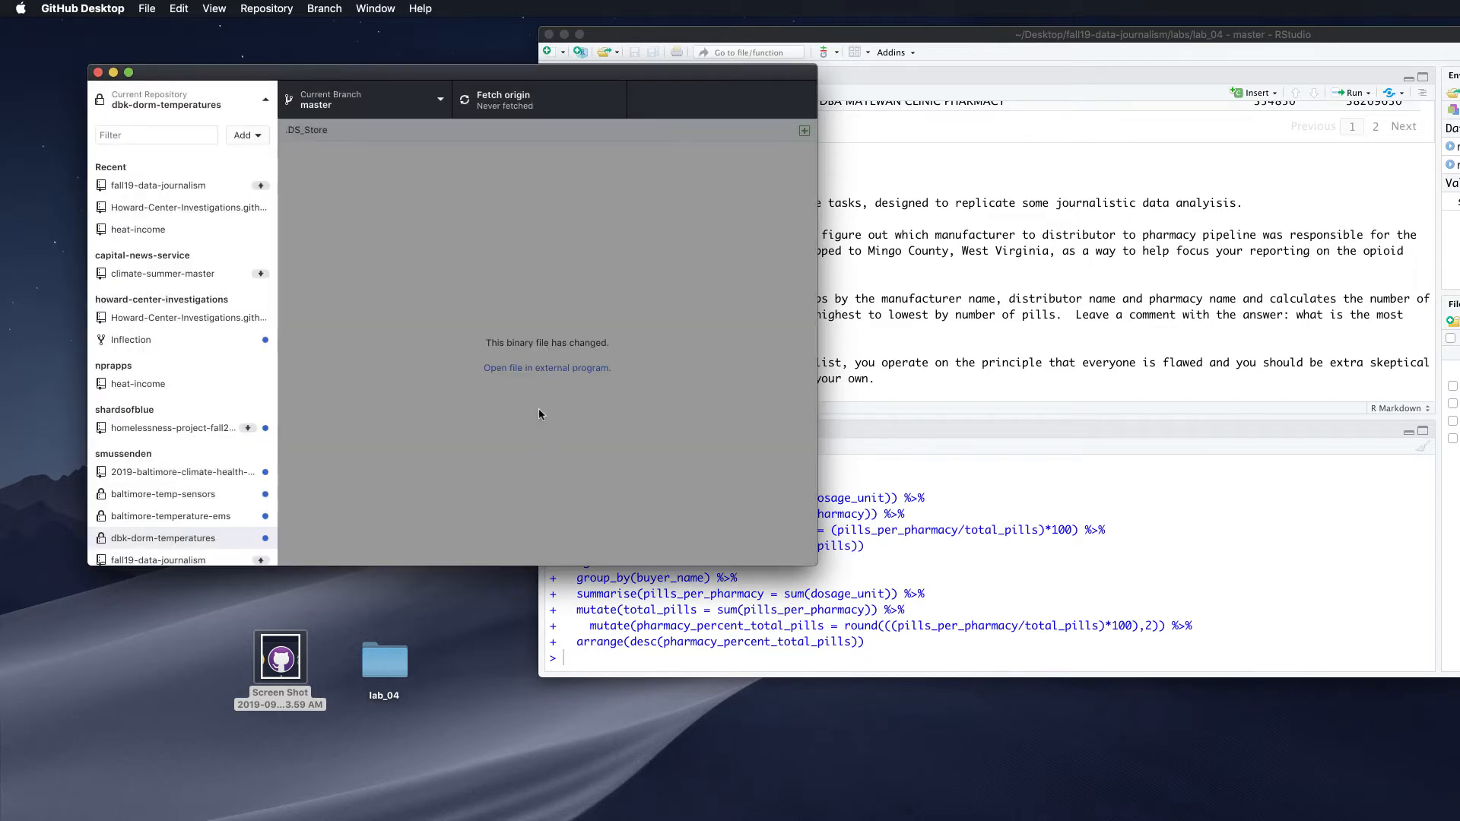
Reopen Clone a Repository and refresh the list of GitHub.com repositories
click(558, 225)
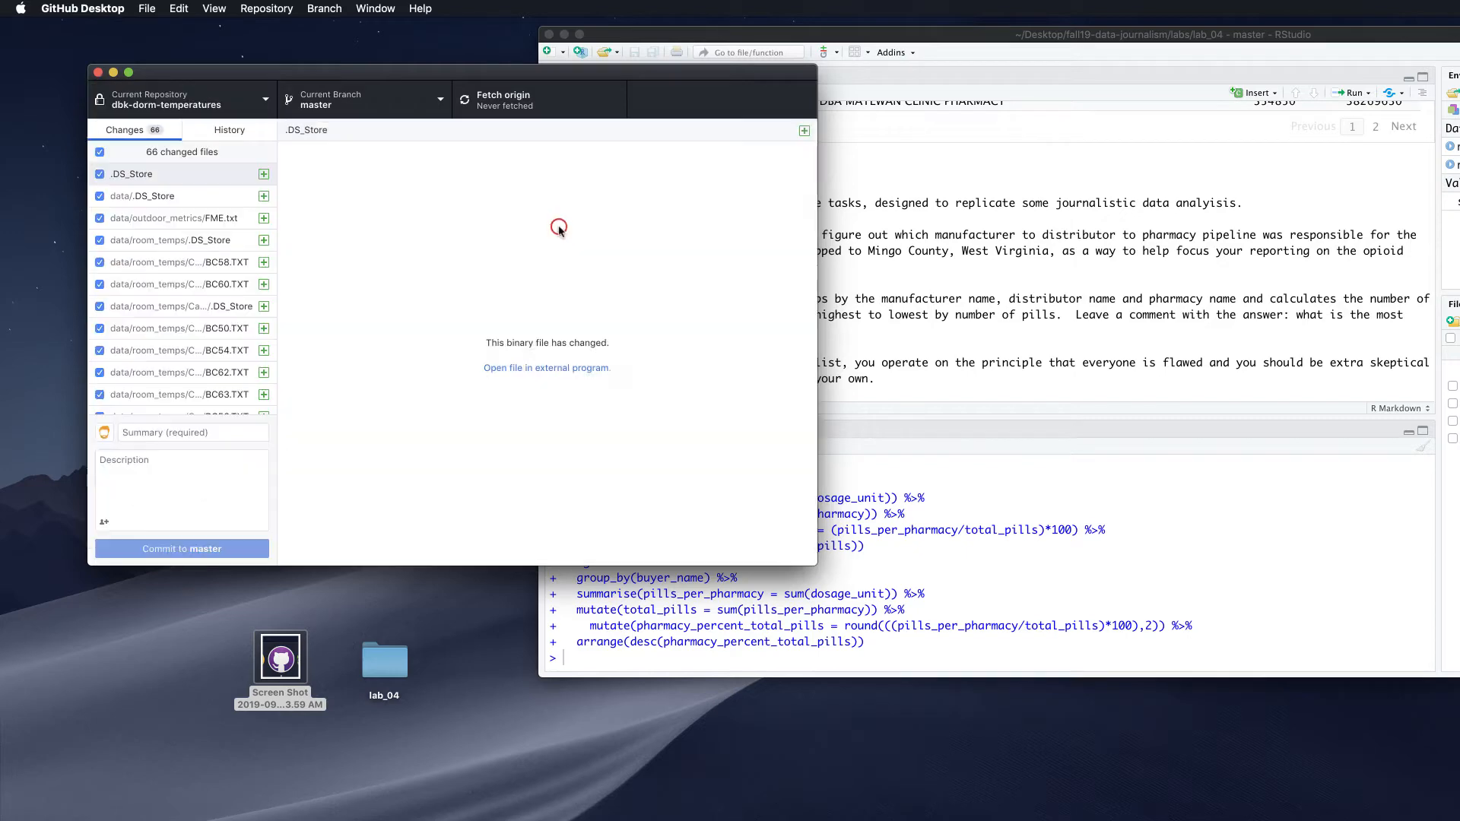
click(265, 98)
click(255, 136)
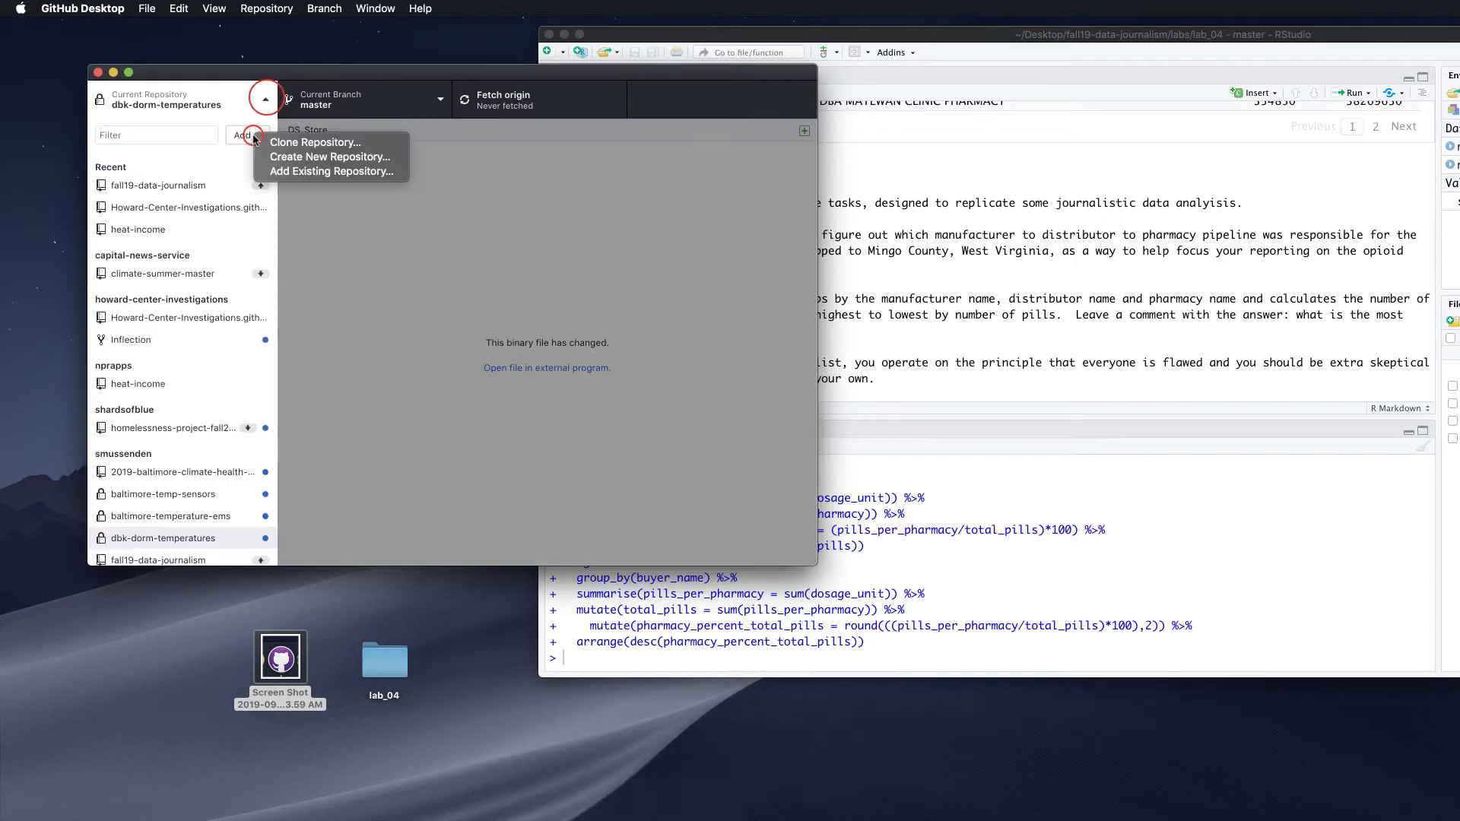
click(293, 145)
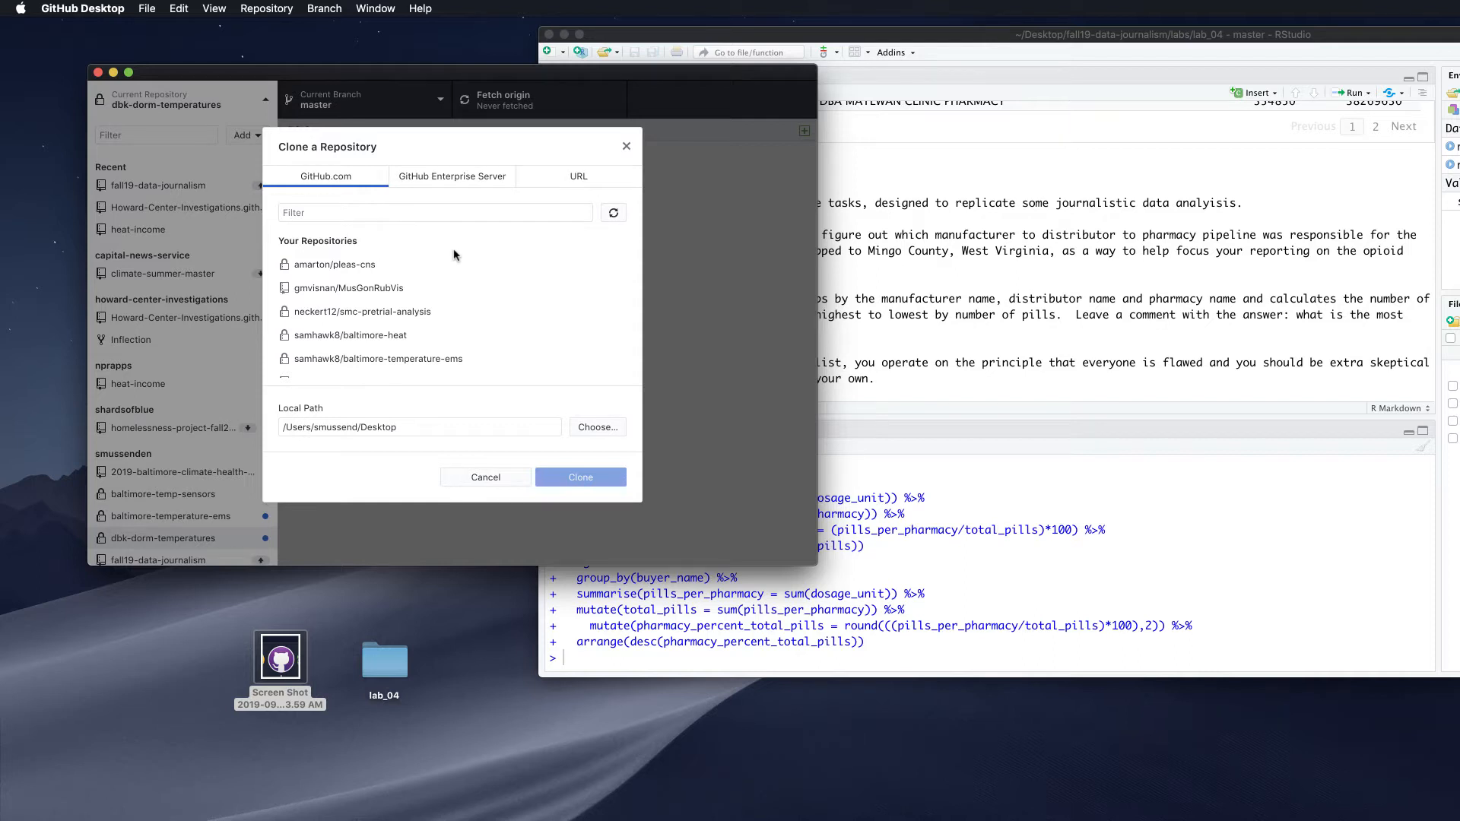
scroll(457, 296, down, 5)
scroll(426, 319, up, 5)
scroll(380, 319, down, 5)
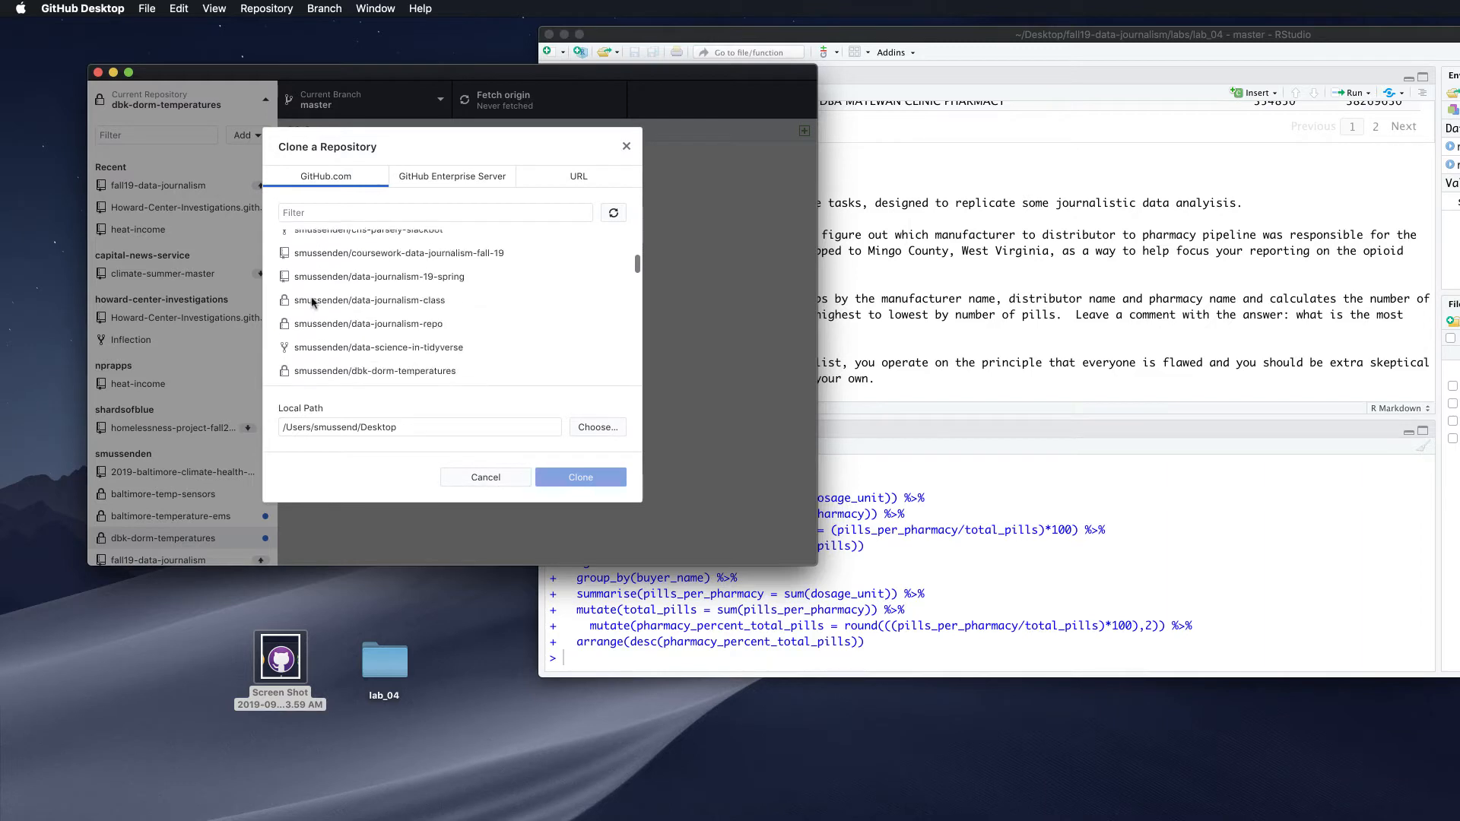
scroll(313, 303, up, 5)
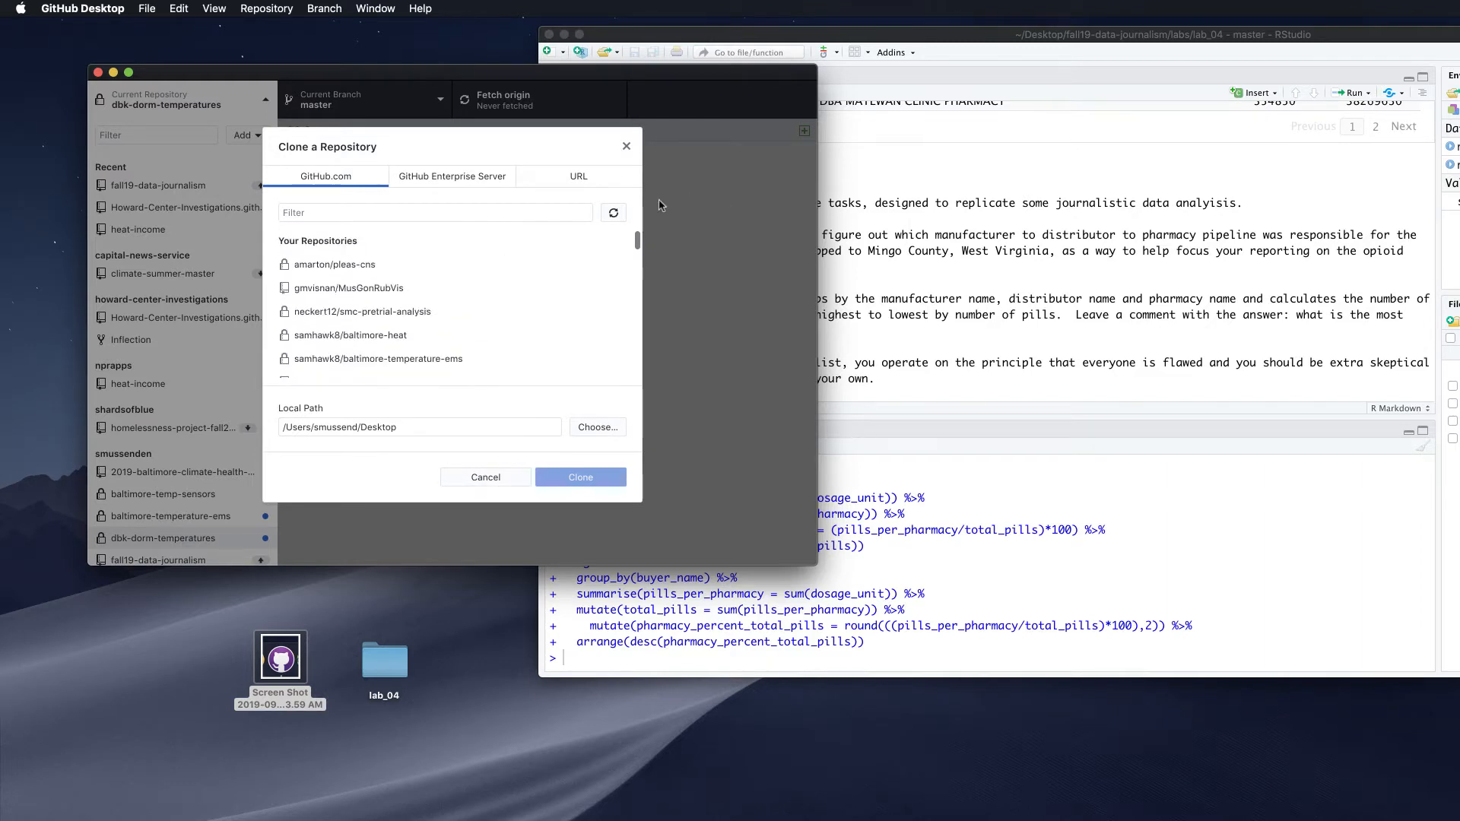
click(615, 211)
Filter the list by 'data' and select coursework-data-journalism-fall-19
click(384, 214)
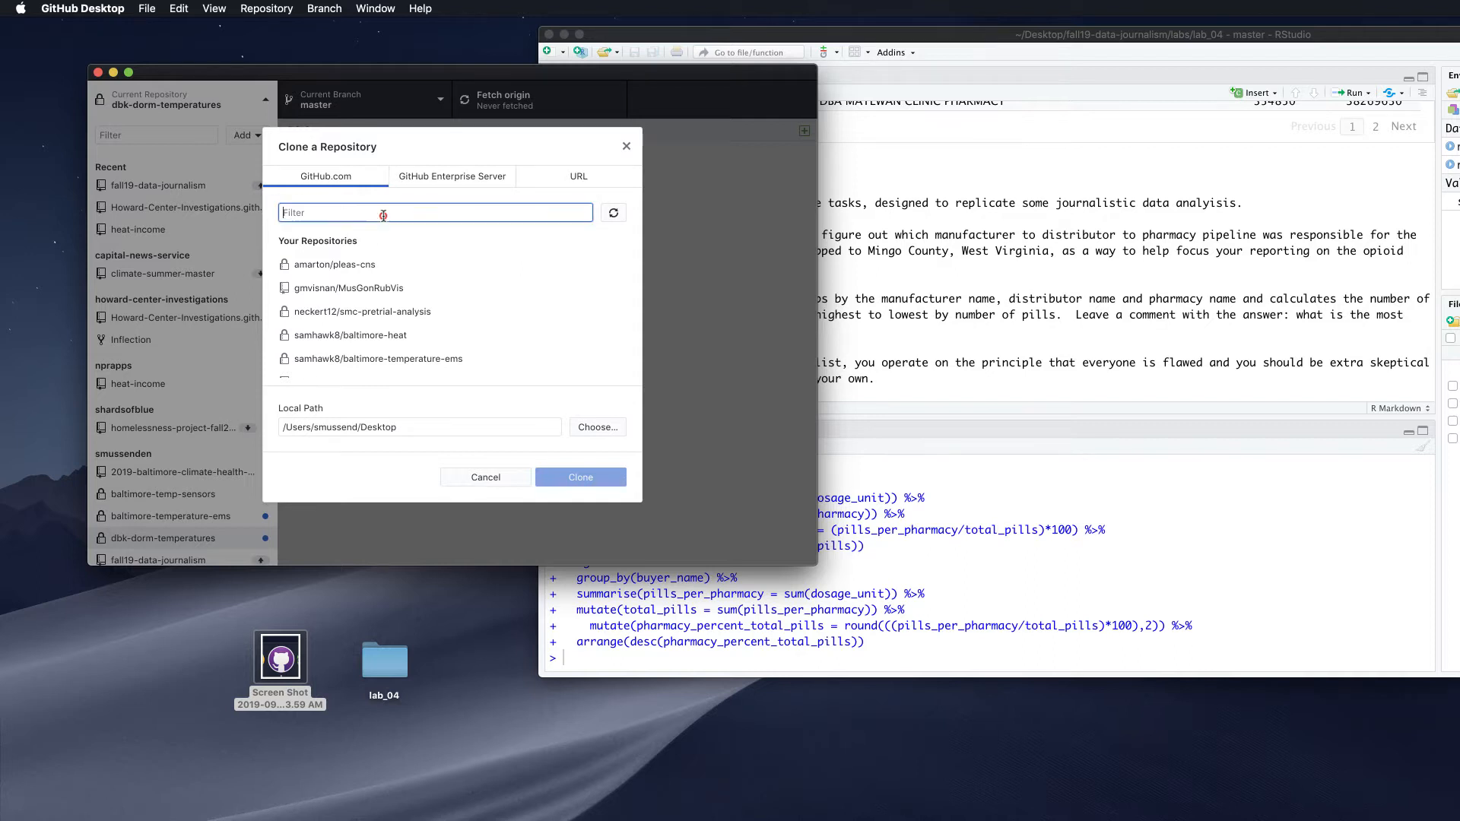
text(data)
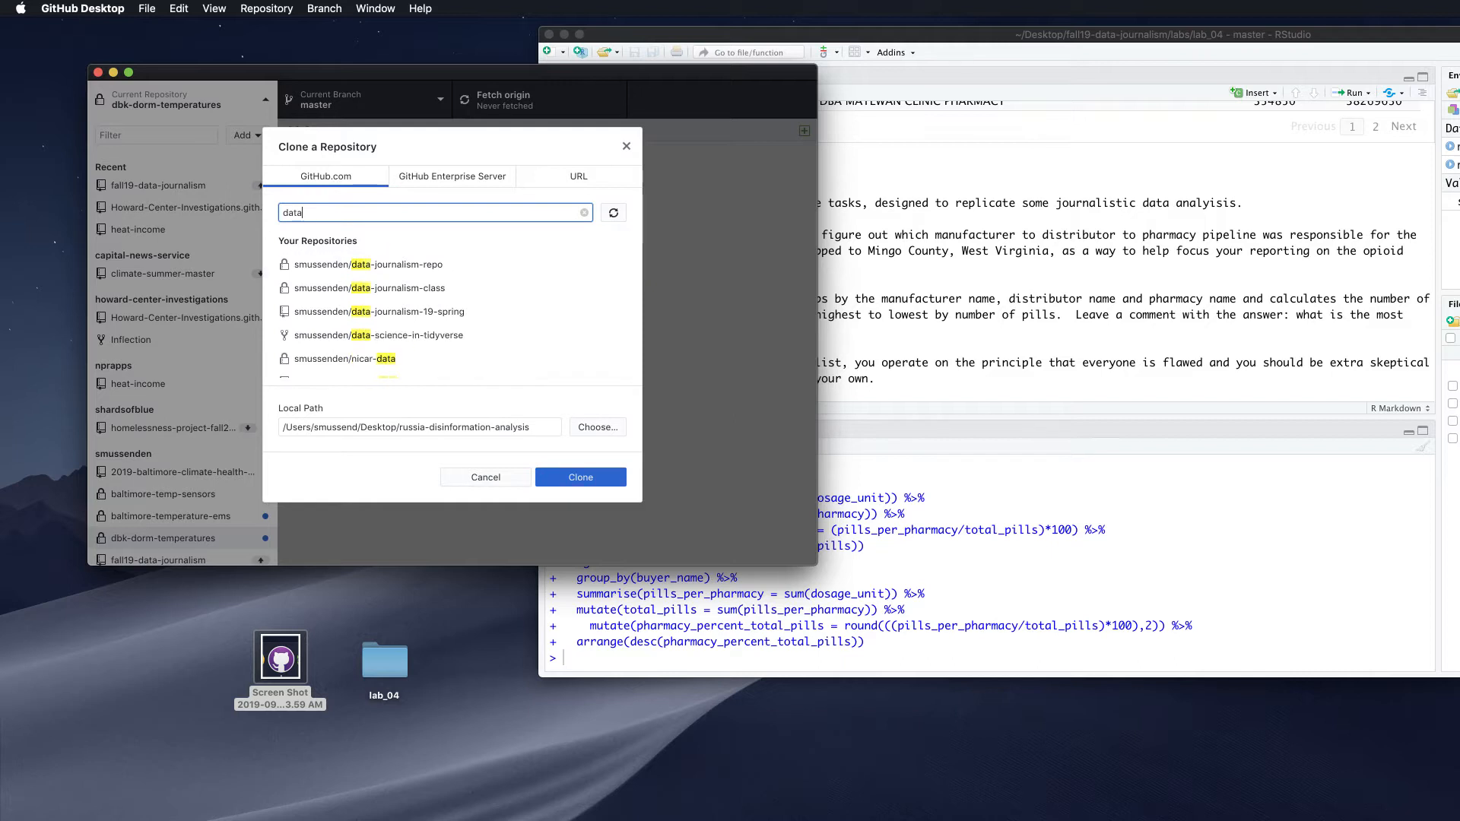
scroll(387, 289, down, 5)
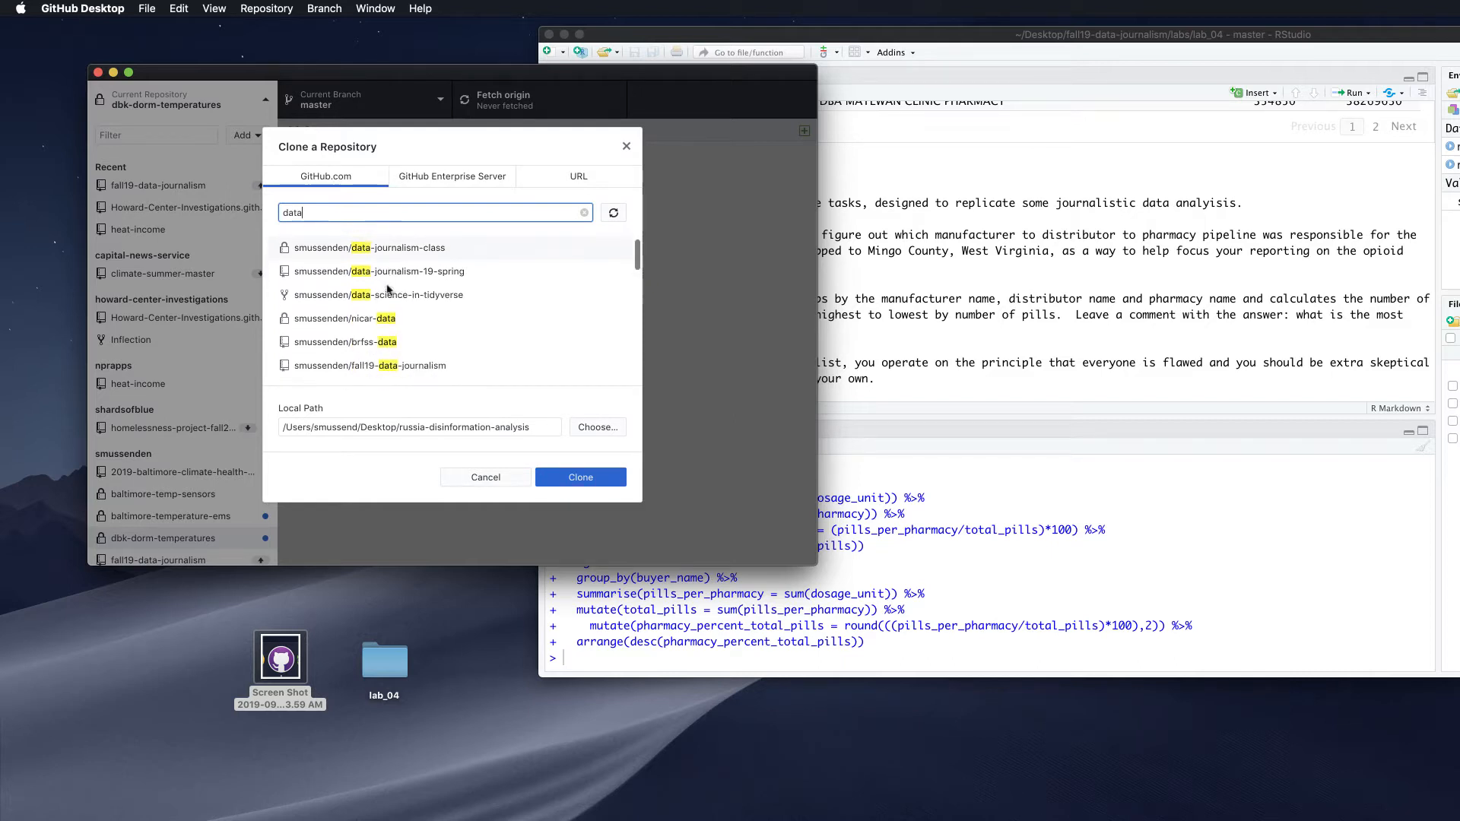
scroll(387, 289, down, 1)
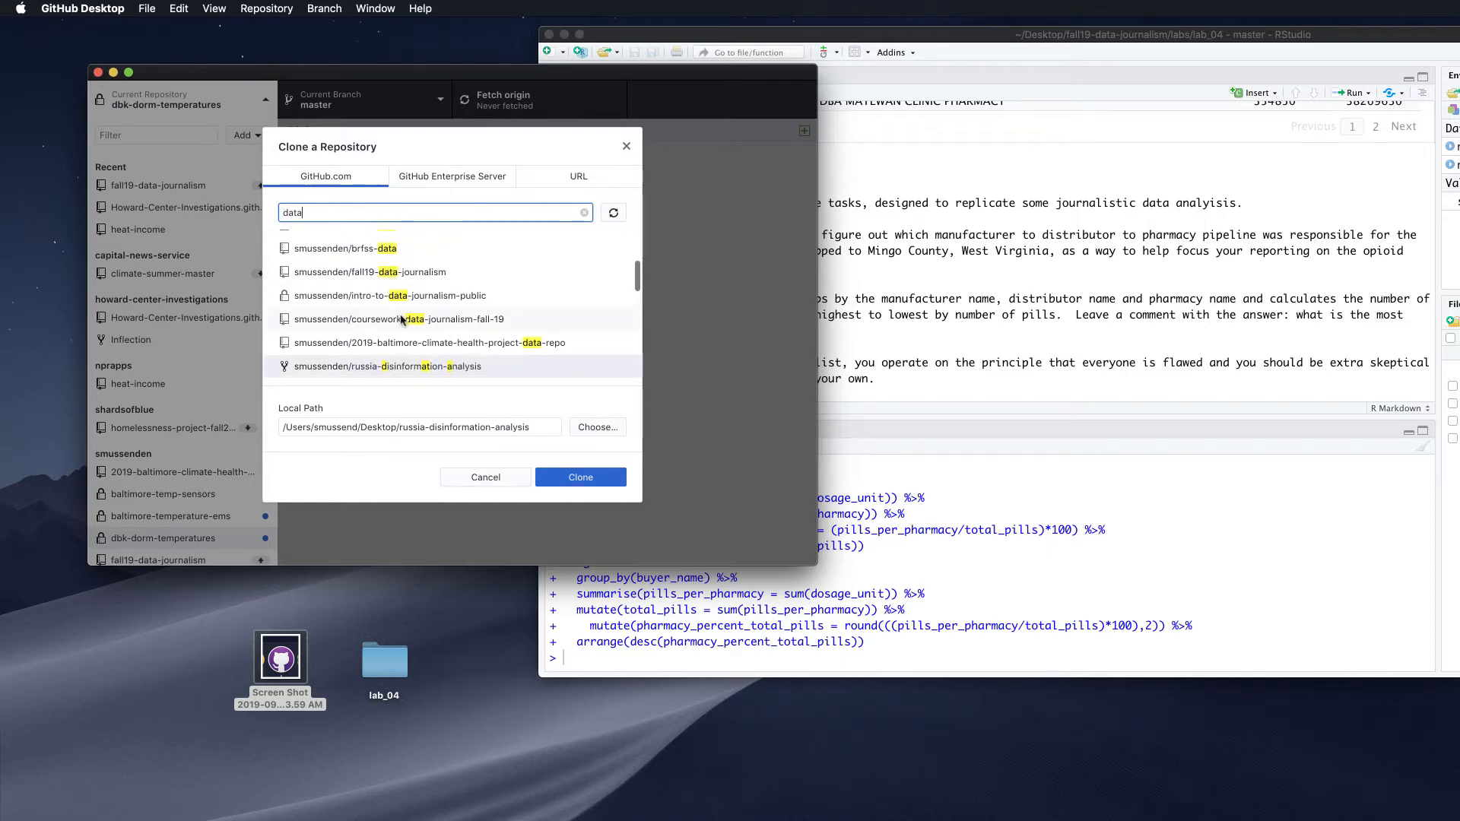
click(384, 320)
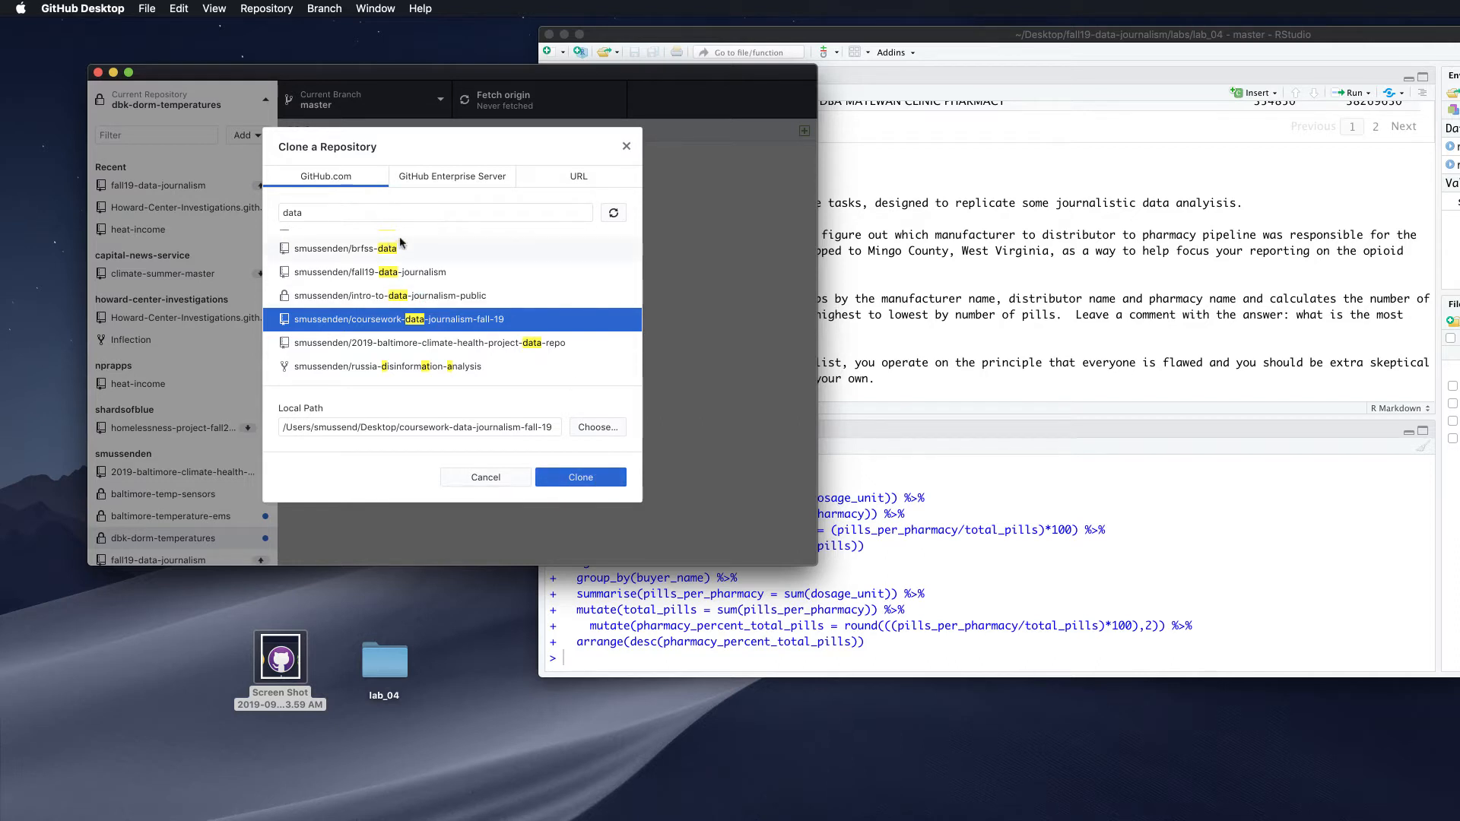
Clone coursework-data-journalism-fall-19 to the Desktop by entering its owner/repository path on the URL tab
click(560, 178)
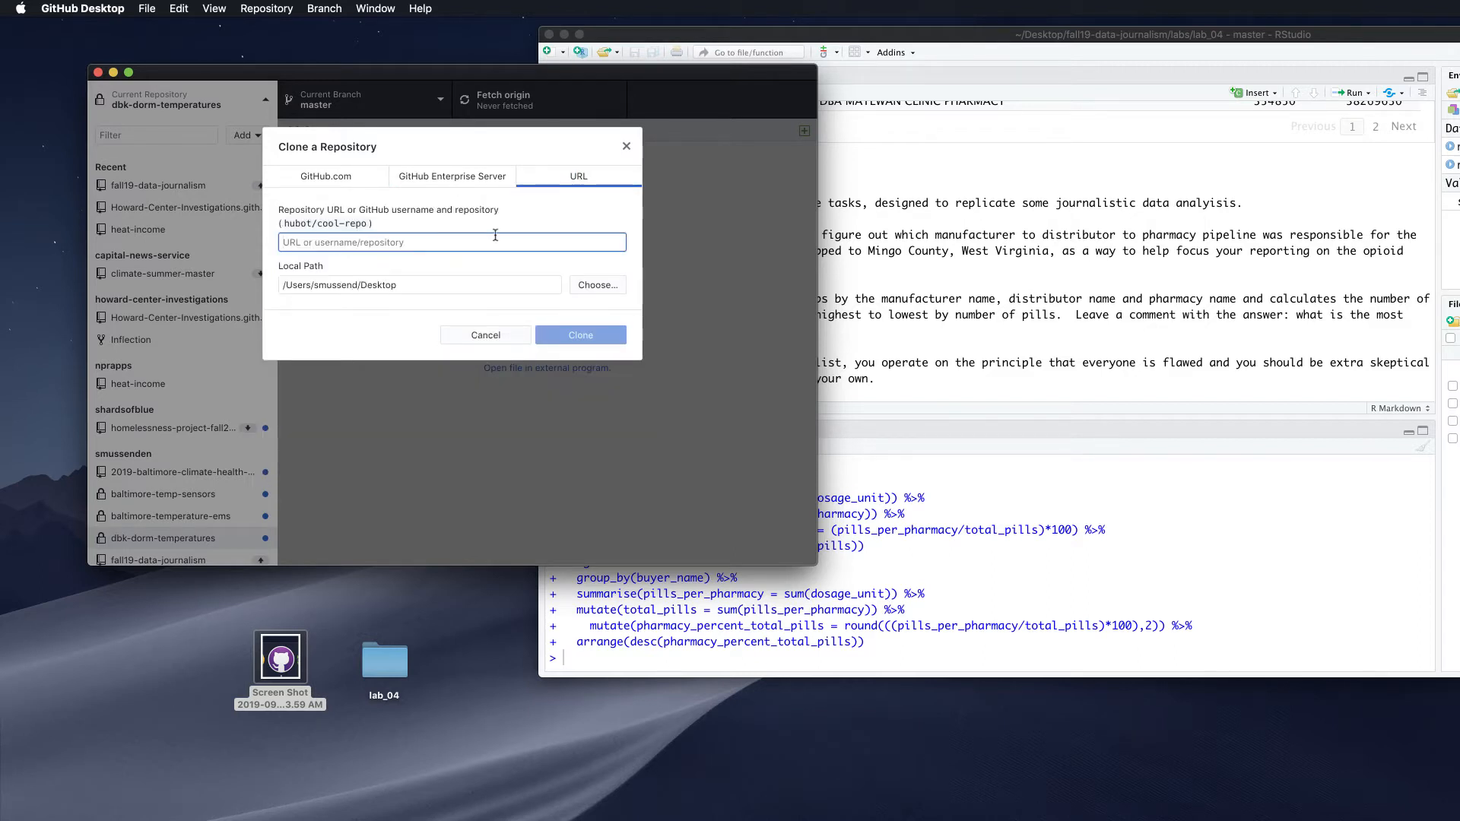
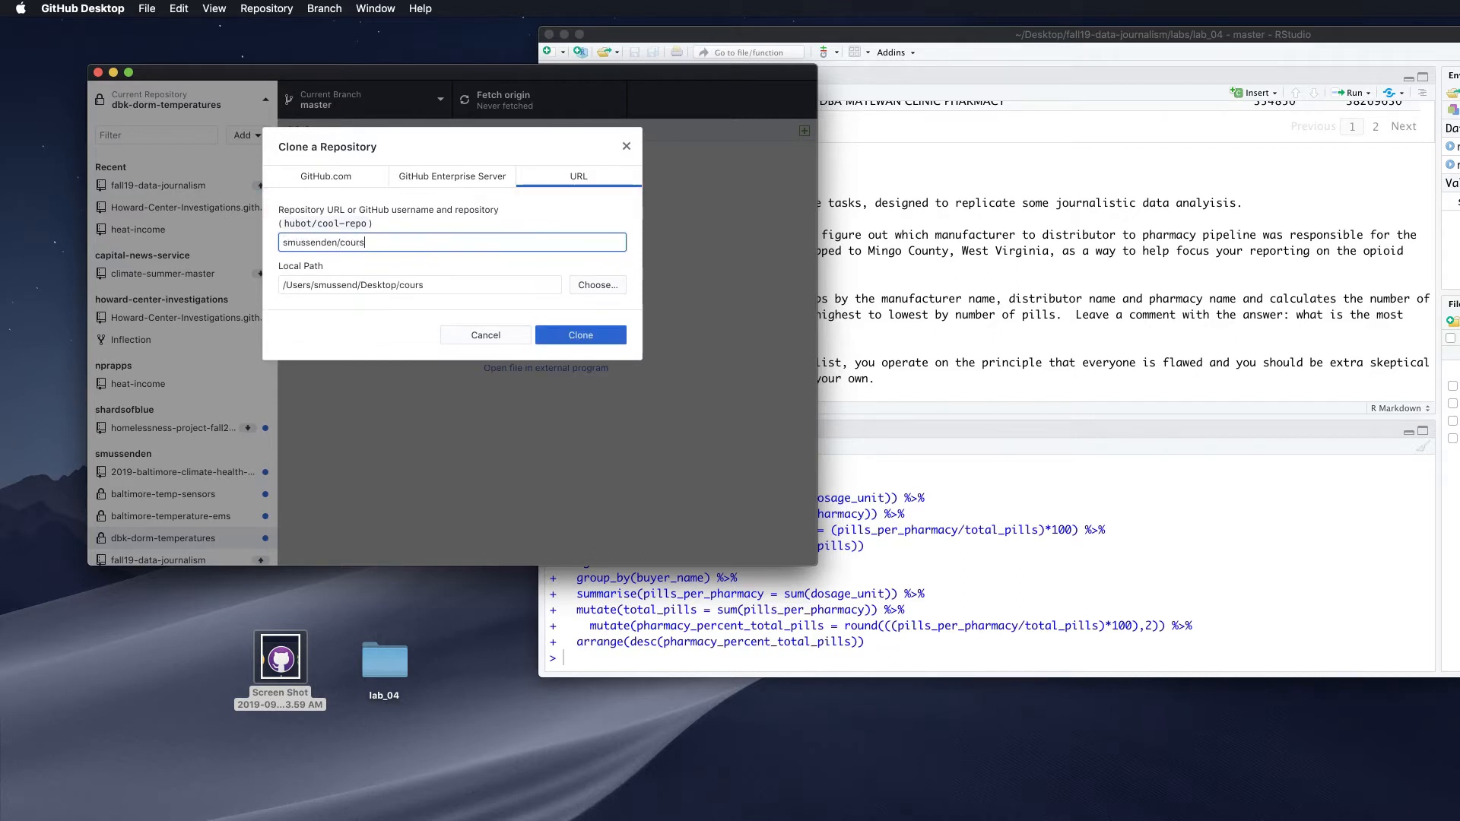
click(323, 173)
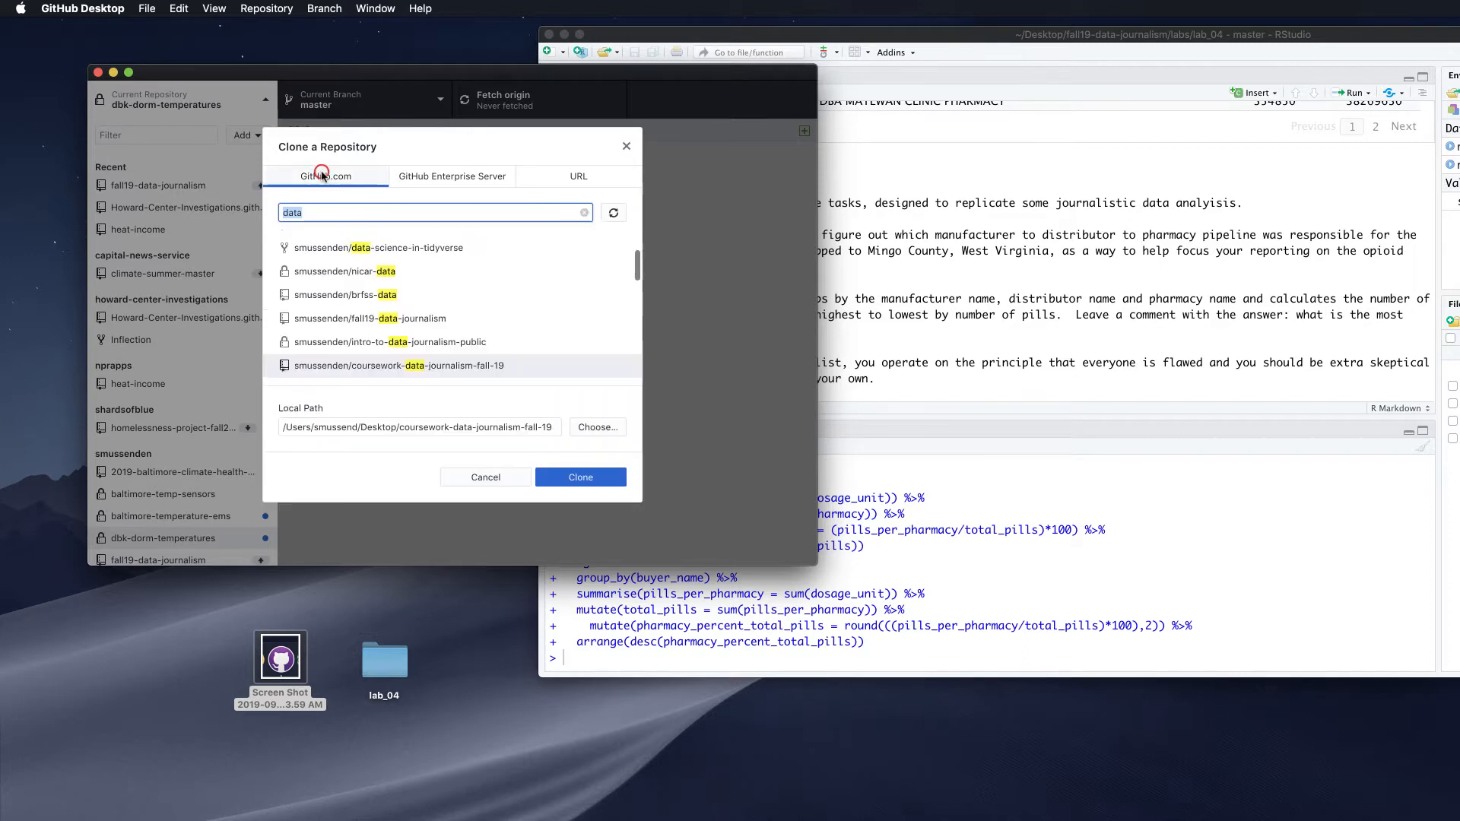
click(568, 181)
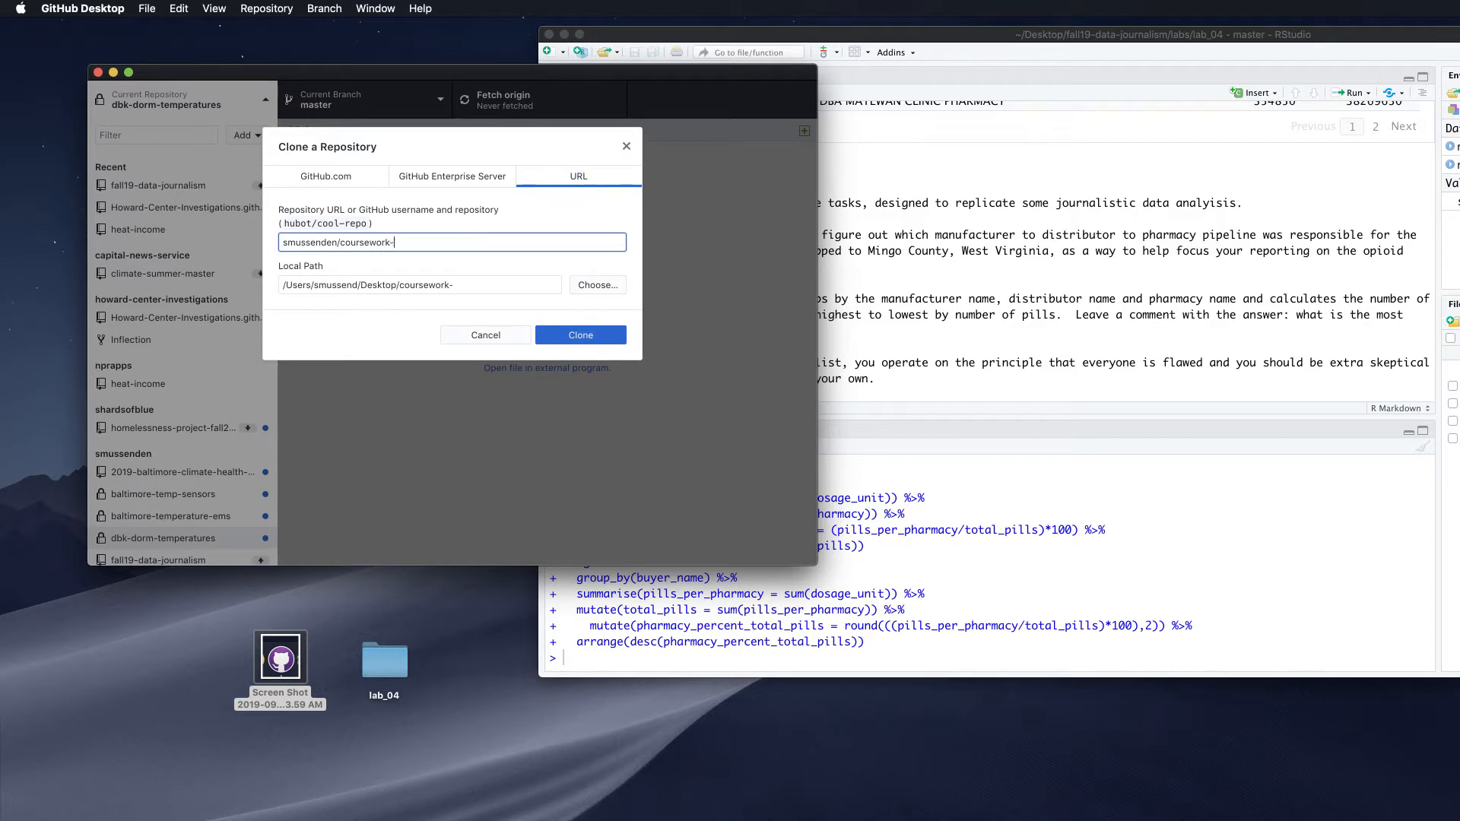
text(-data-journalism-fall-19)
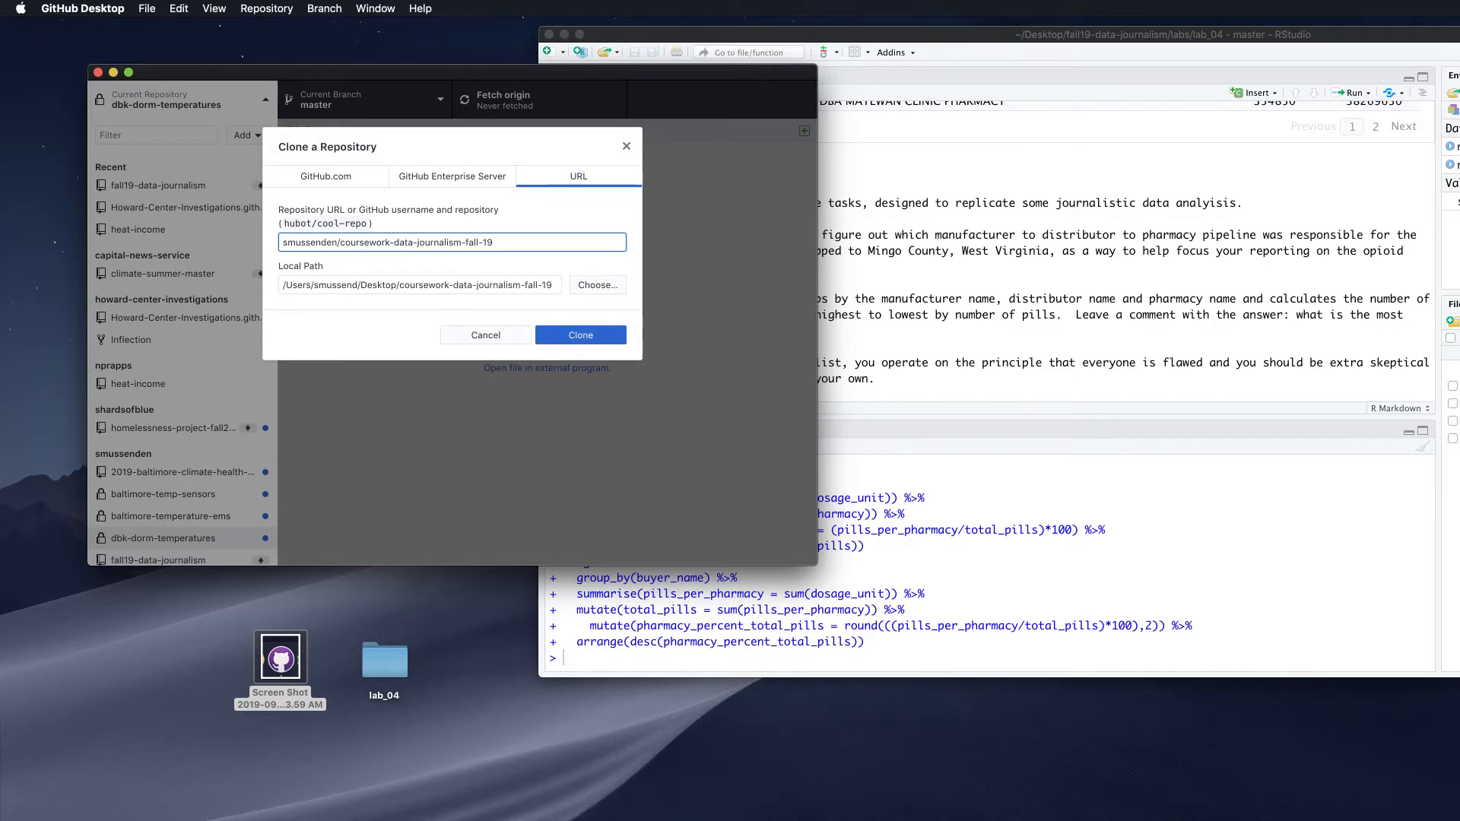
click(596, 338)
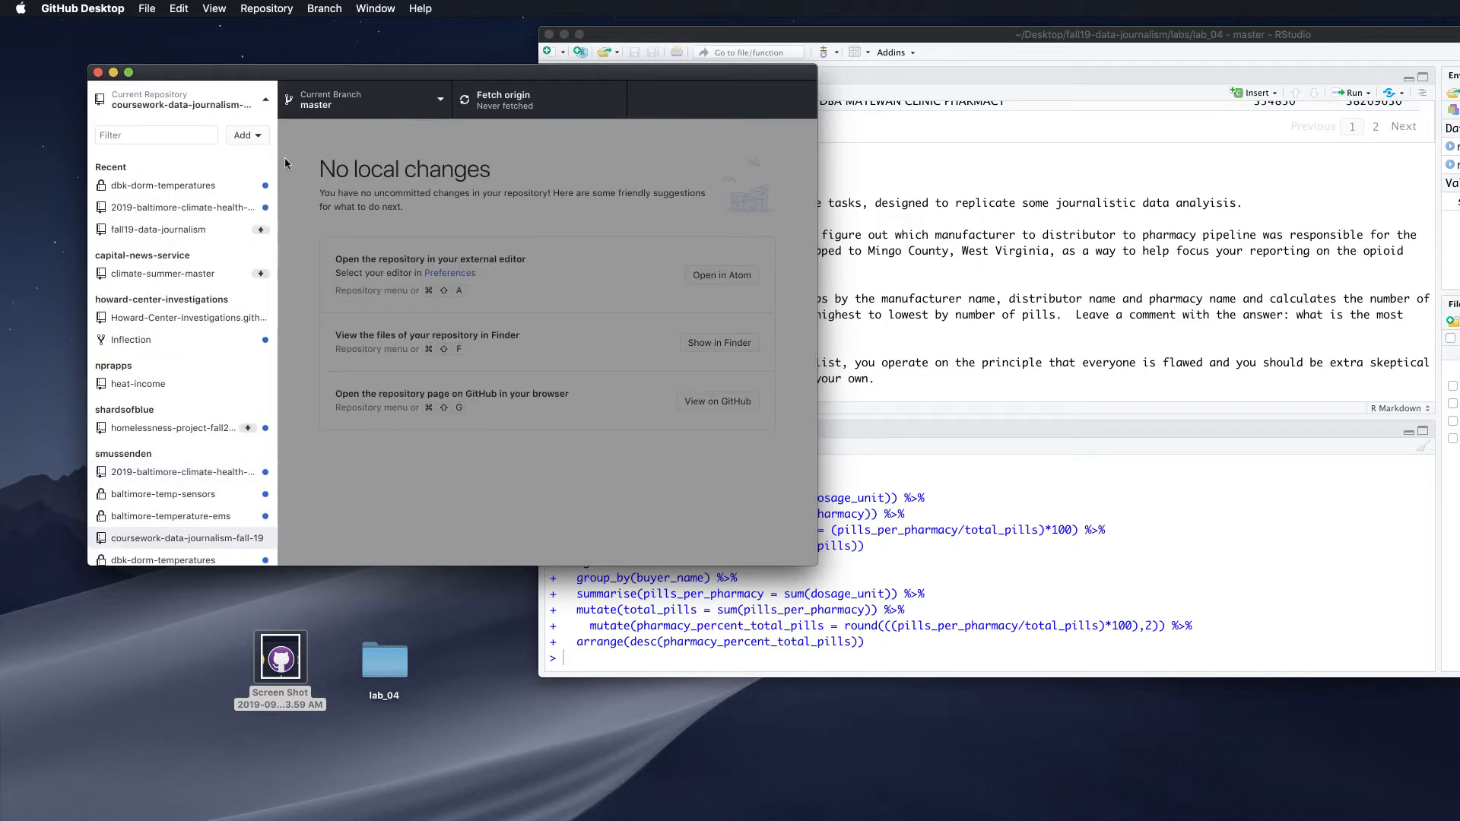
Place the cloned coursework-data-journalism-fall-19 folder on the desktop beside lab_04, moving RStudio aside
click(259, 101)
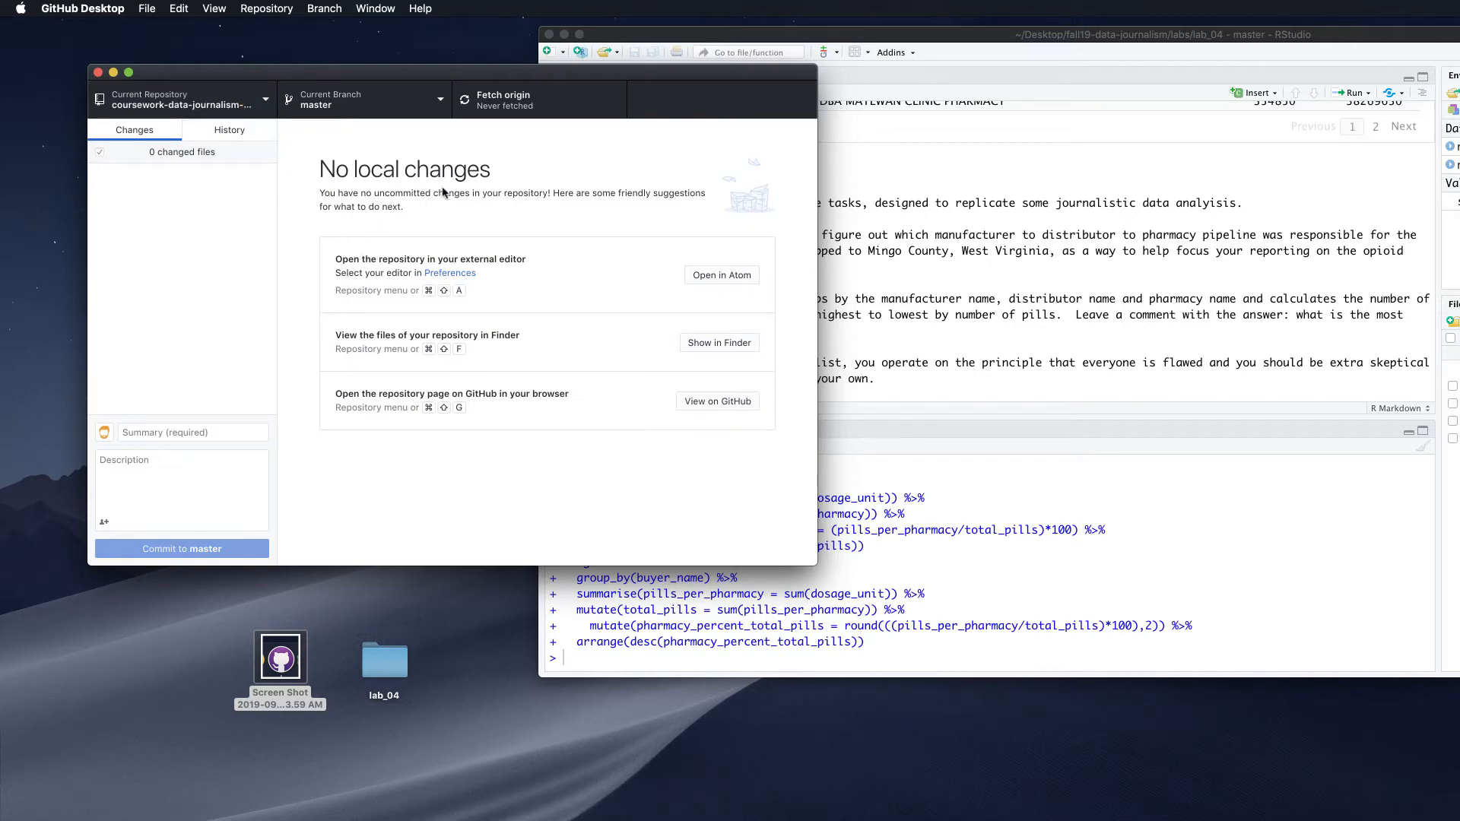
drag(839, 34, 887, 260)
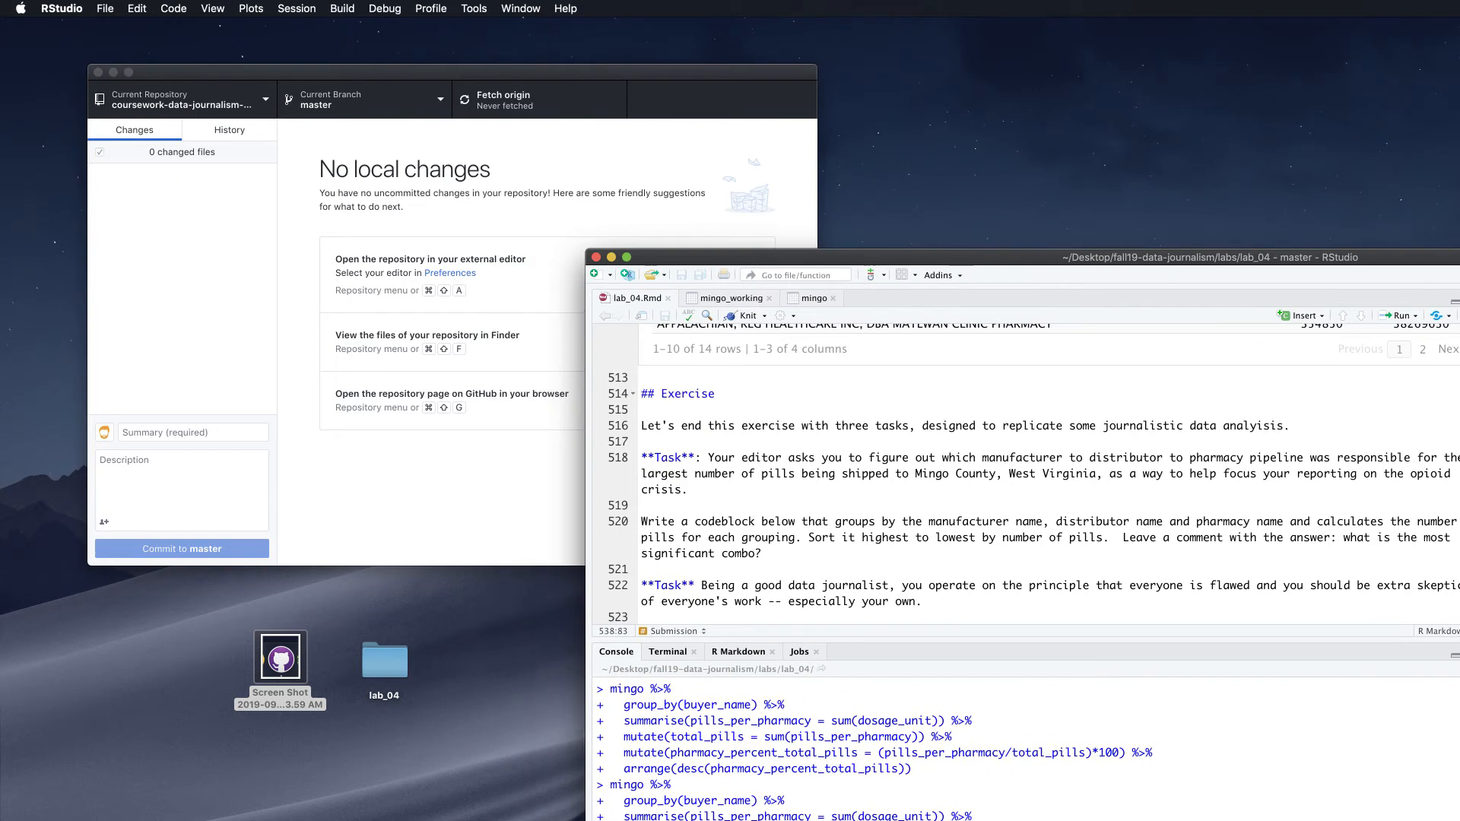
drag(1459, 50, 1057, 63)
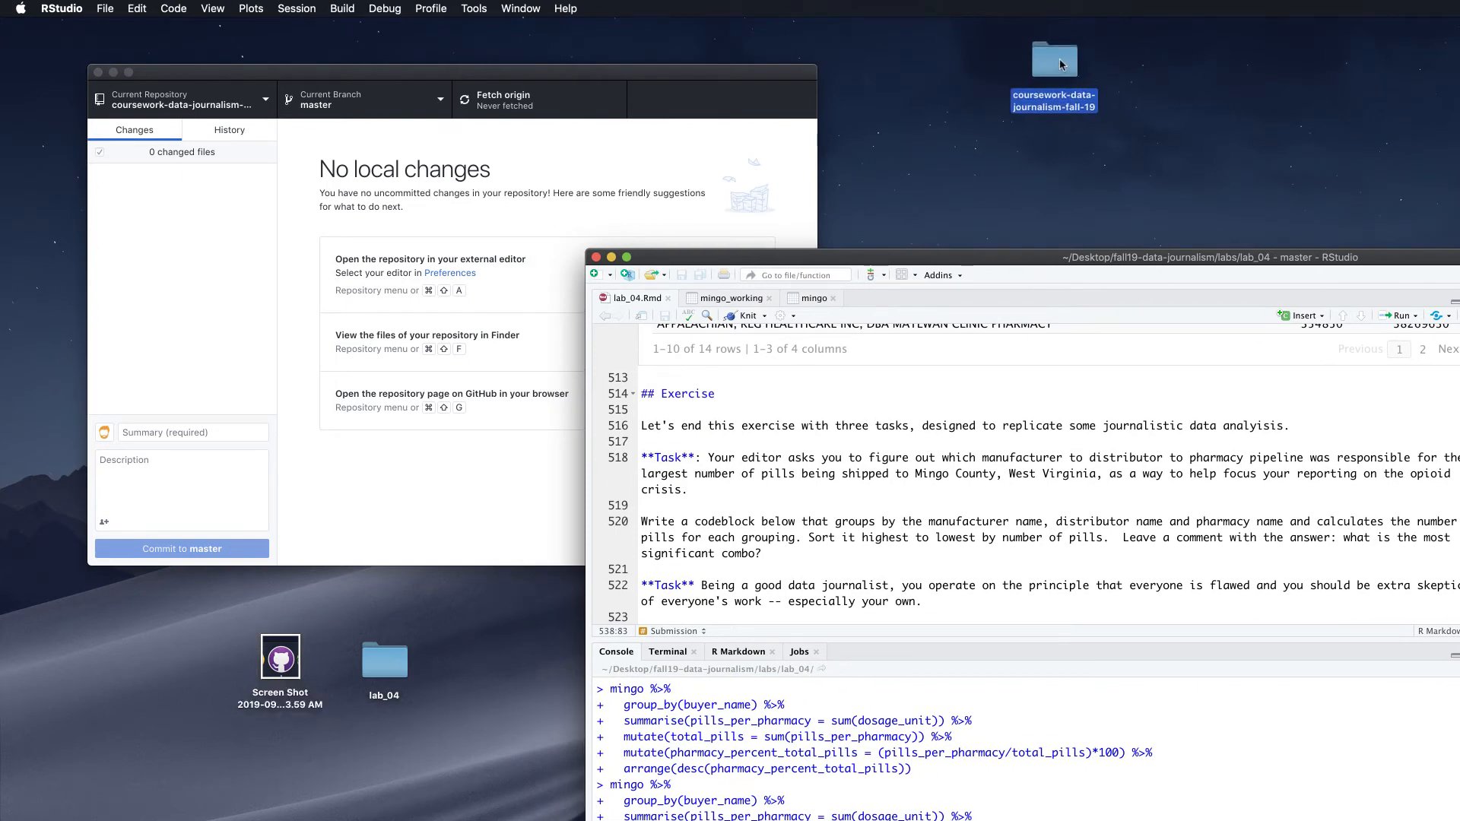
click(264, 102)
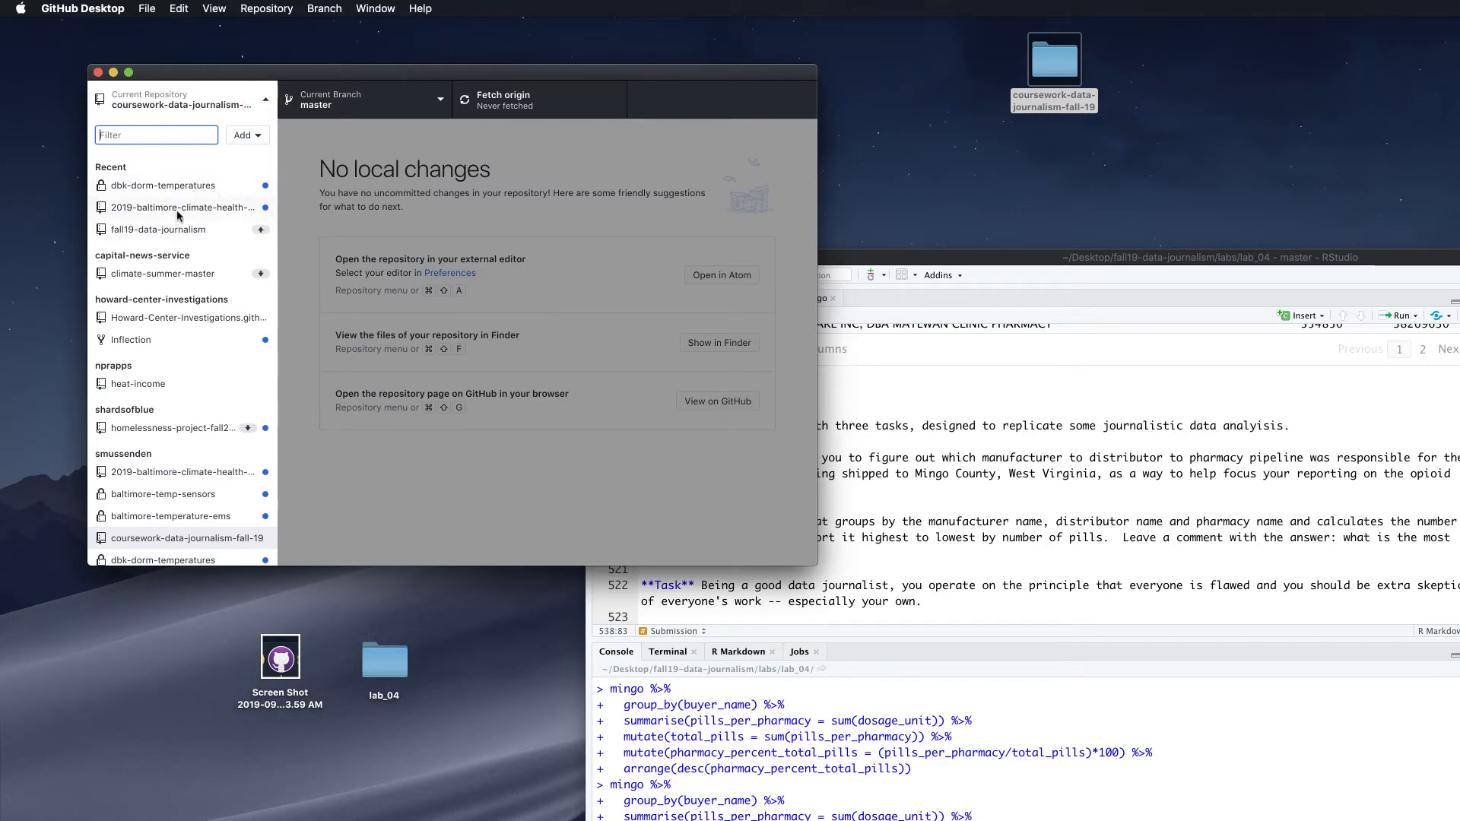
Remove coursework-data-journalism-fall-19 from GitHub Desktop's repository list
right_click(179, 541)
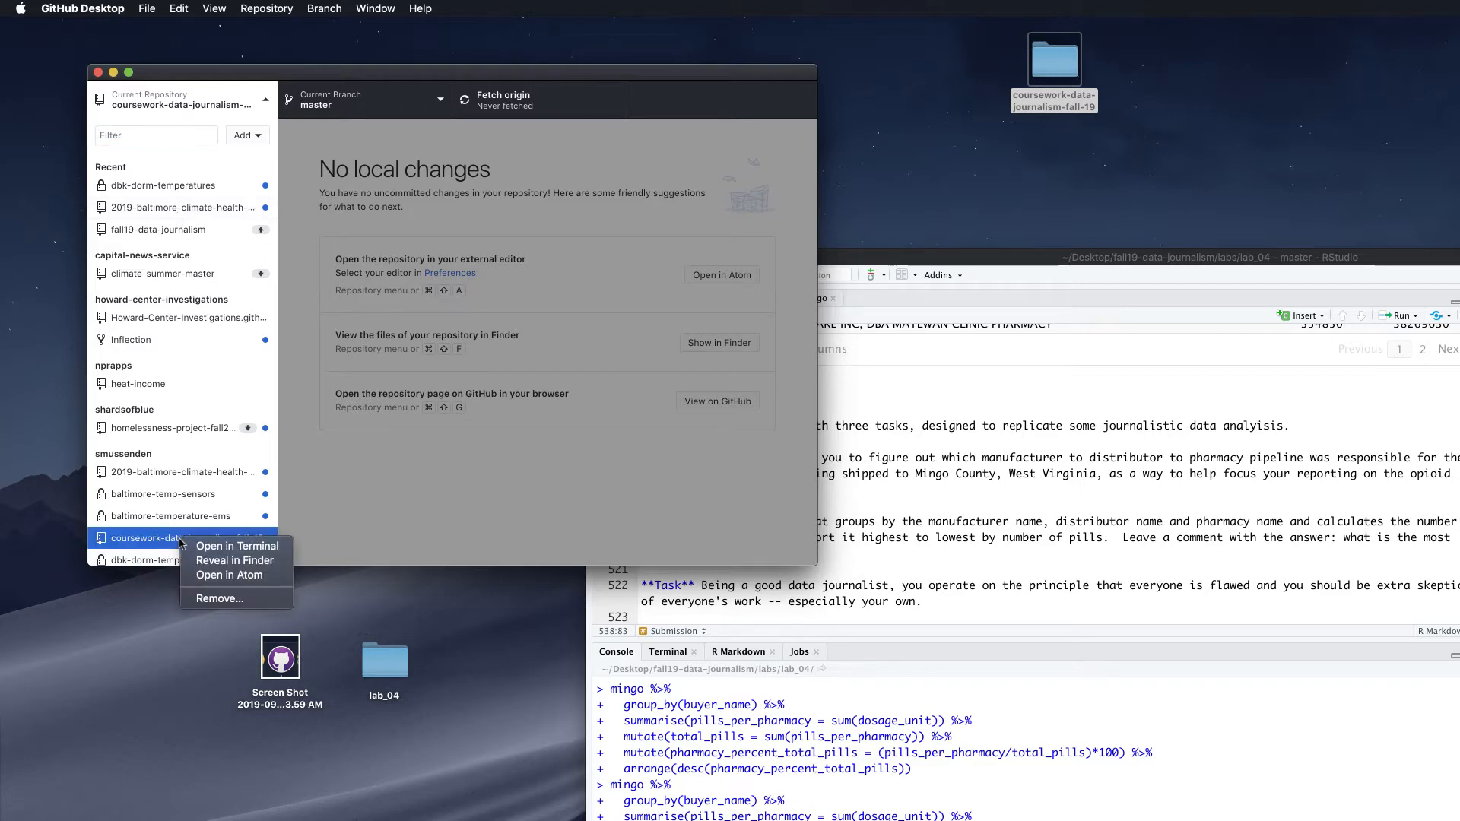
click(216, 600)
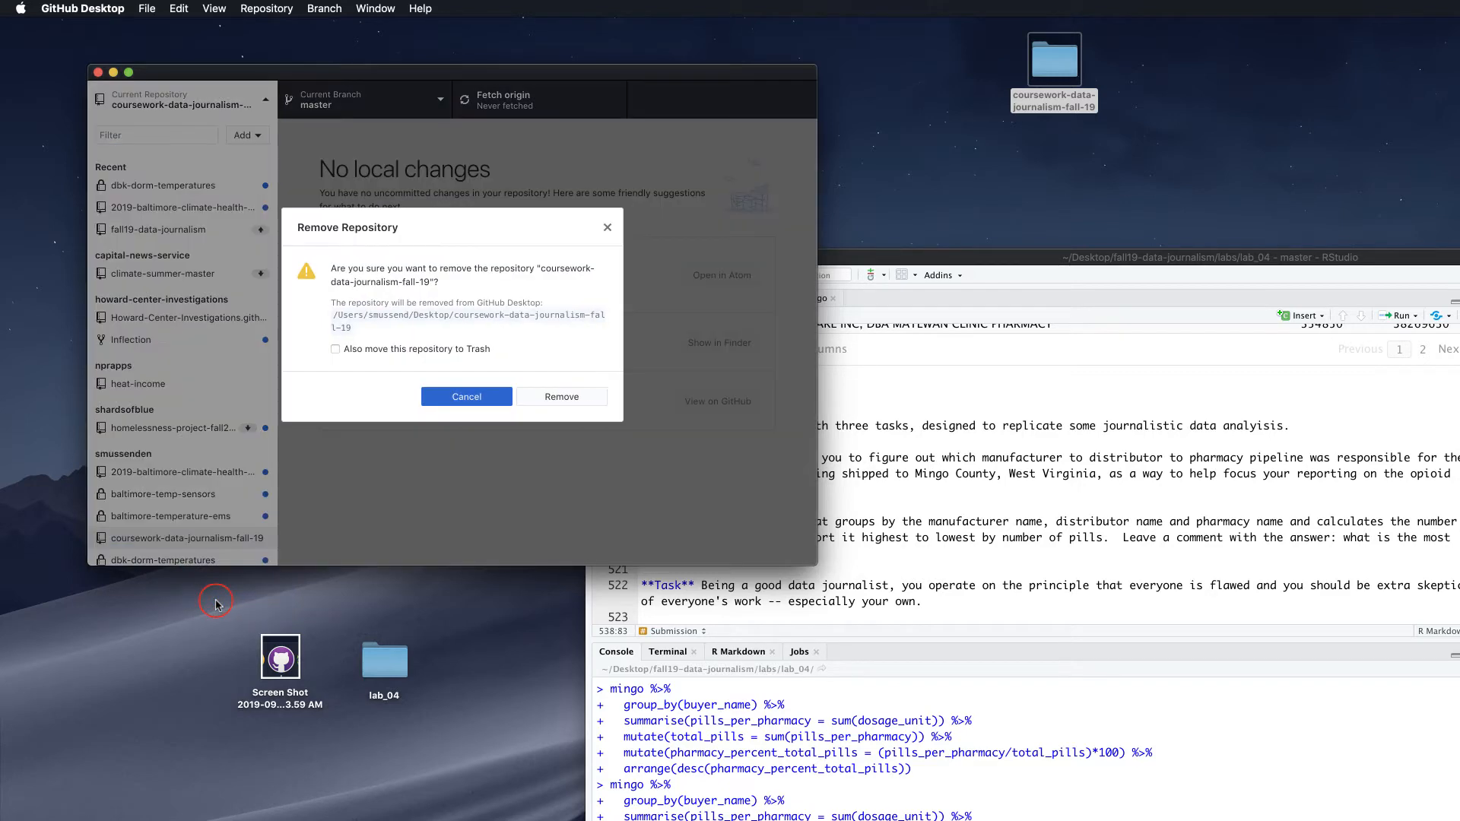
click(334, 349)
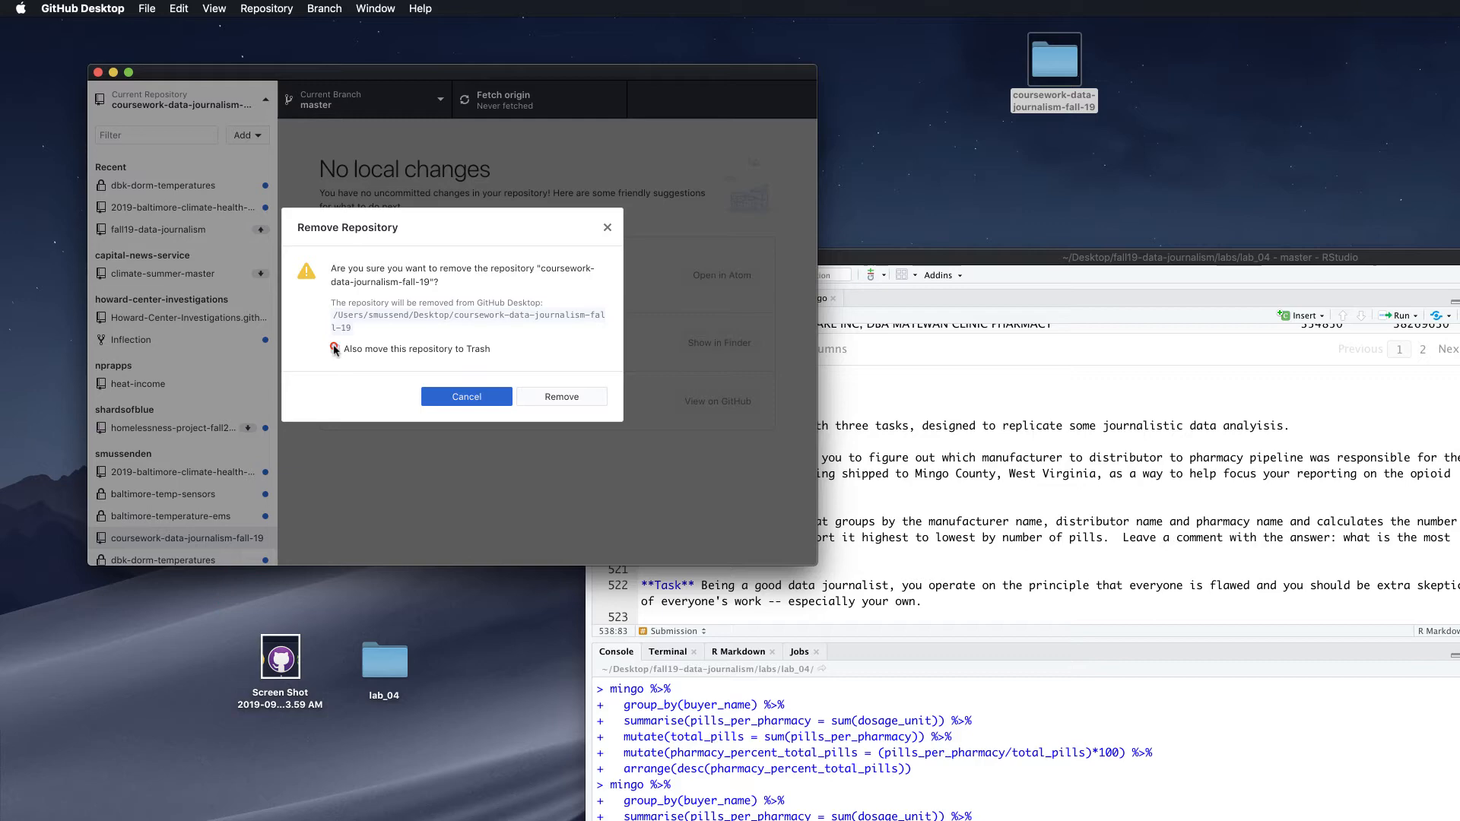
click(562, 397)
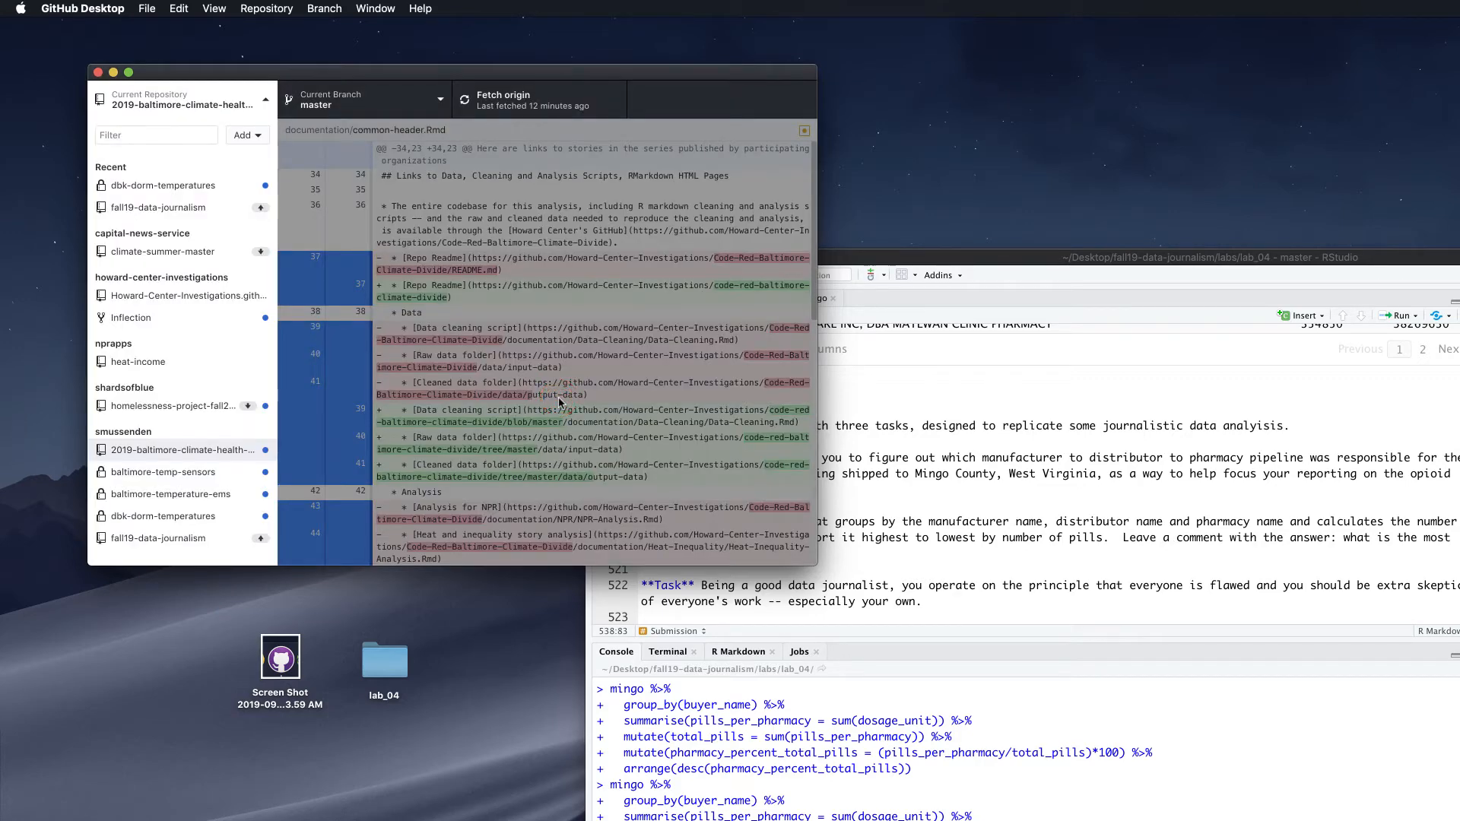
click(243, 135)
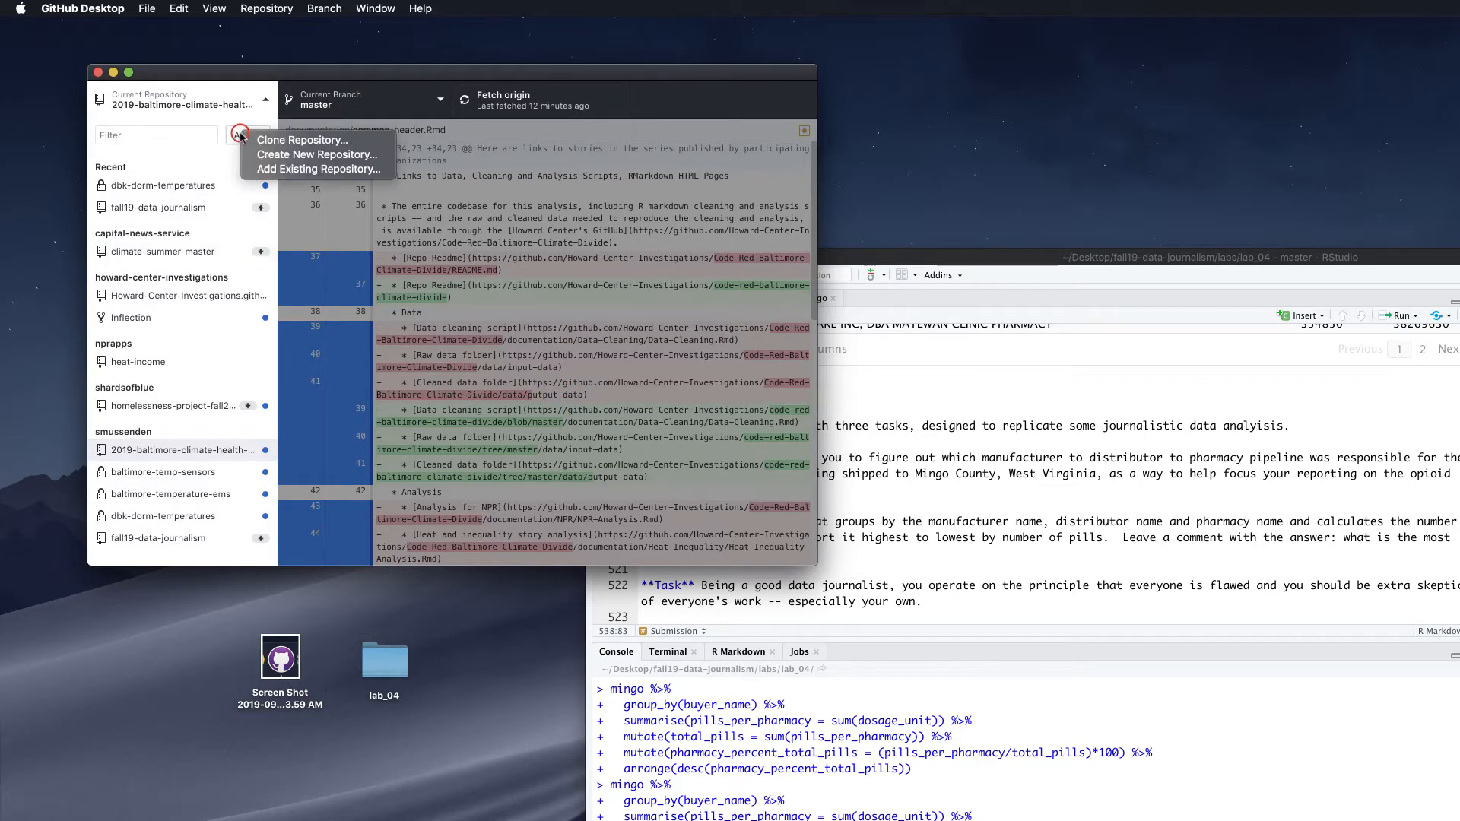
Clone coursework-data-journalism-fall-19 from the GitHub.com tab after filtering by 'course'
click(283, 141)
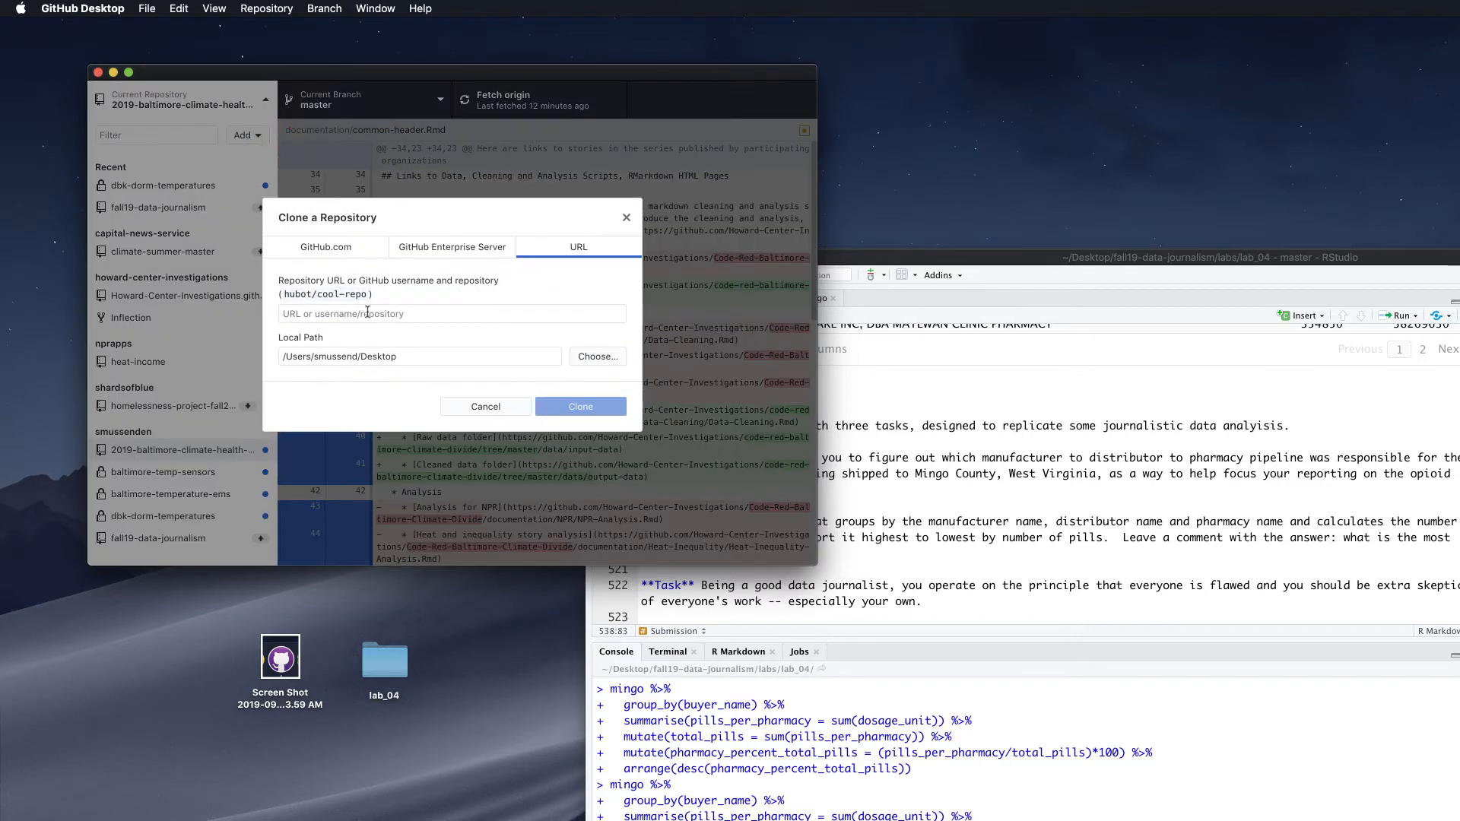
click(339, 248)
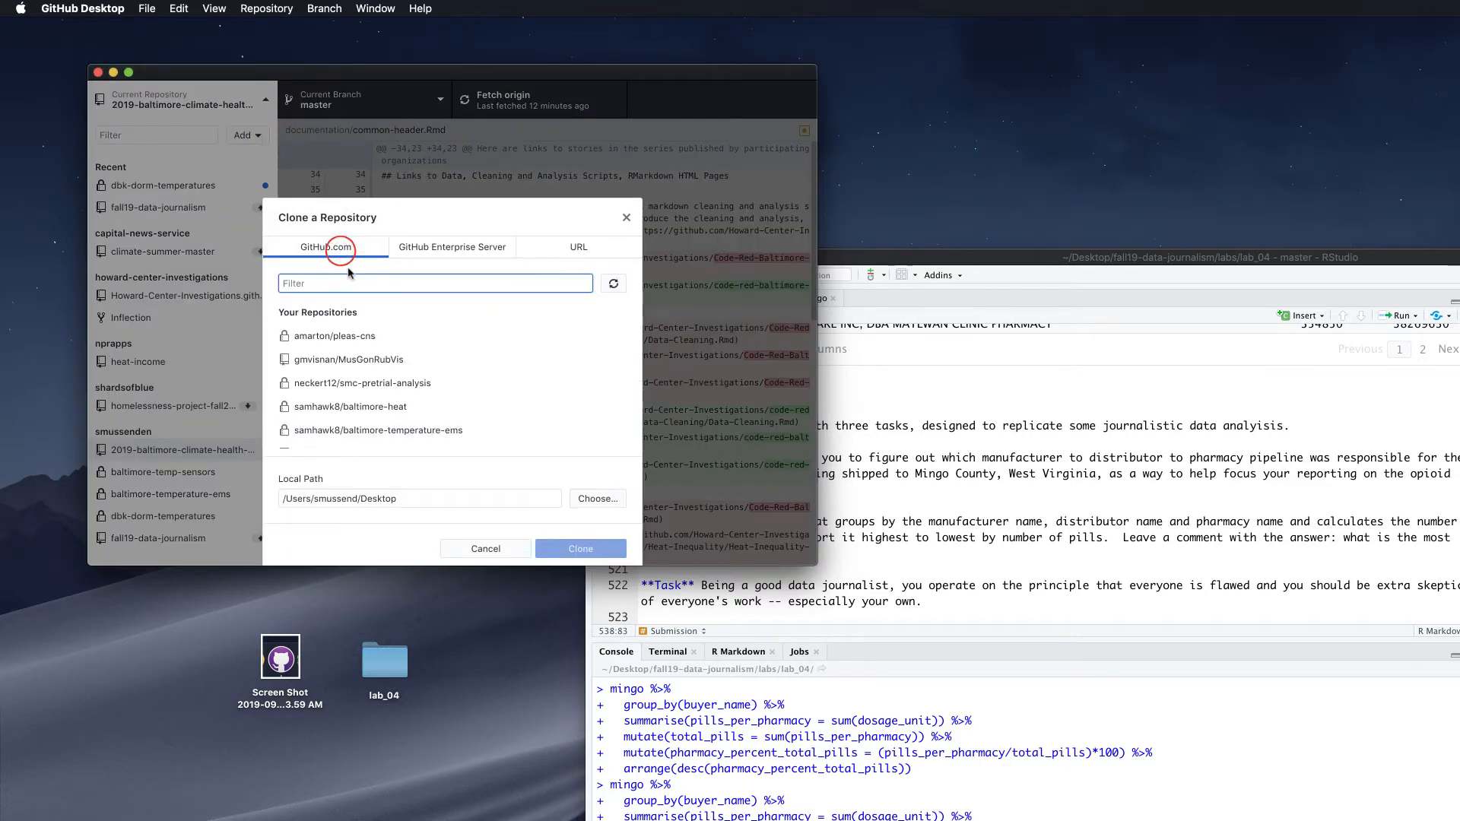
scroll(393, 352, down, 2)
scroll(393, 352, down, 3)
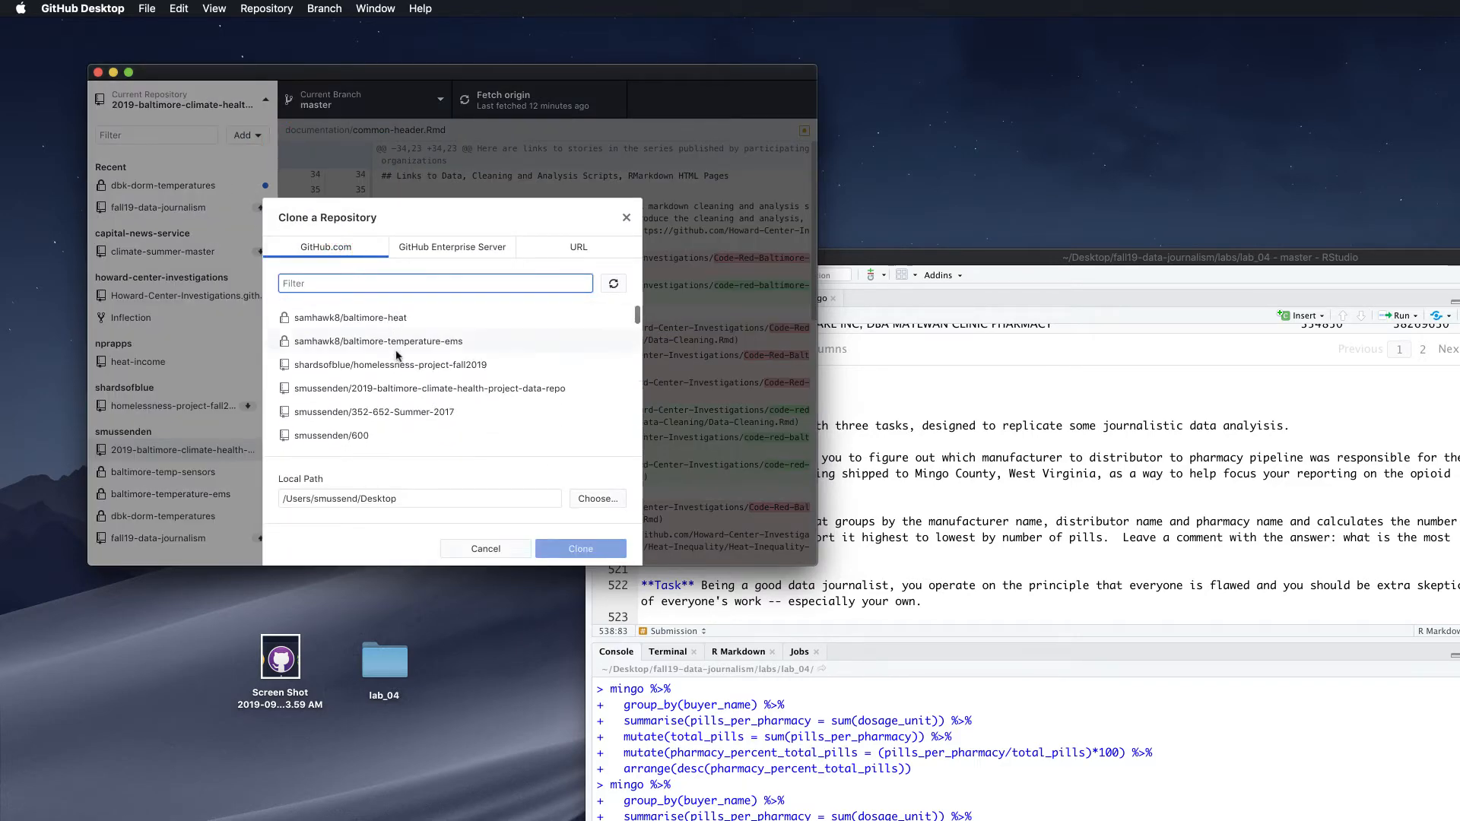
text(course)
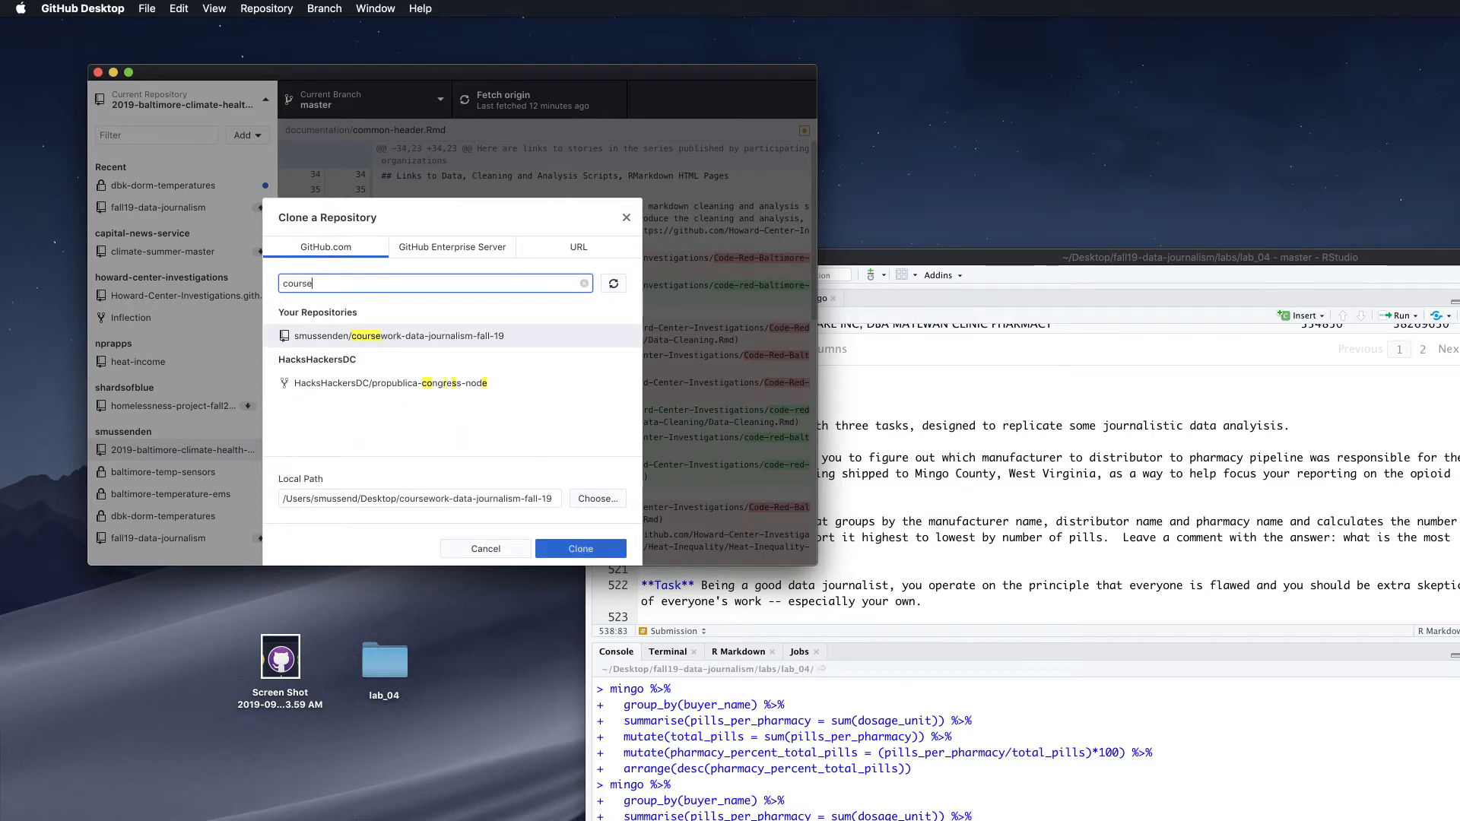
click(393, 339)
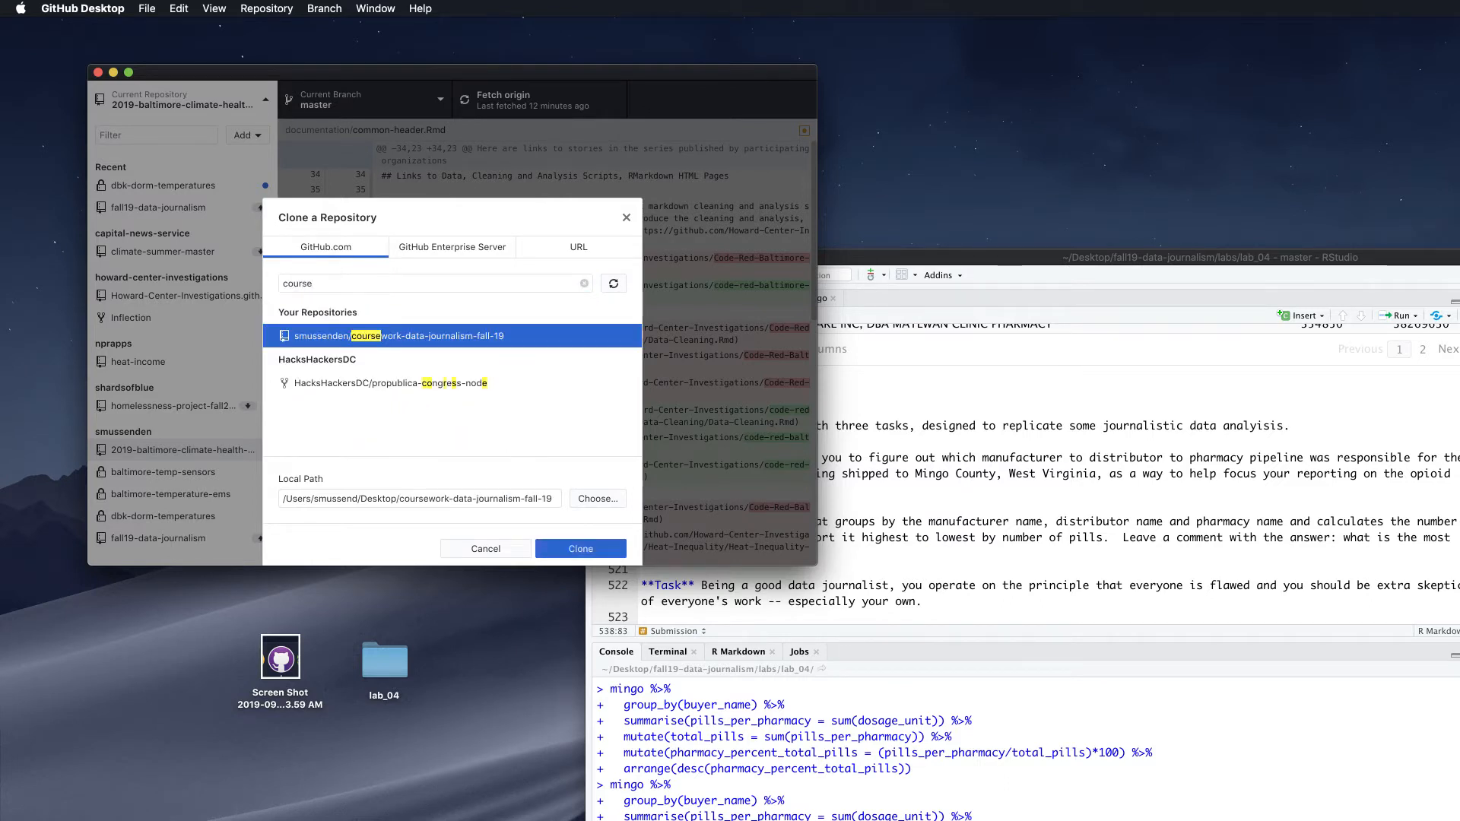
key(Return)
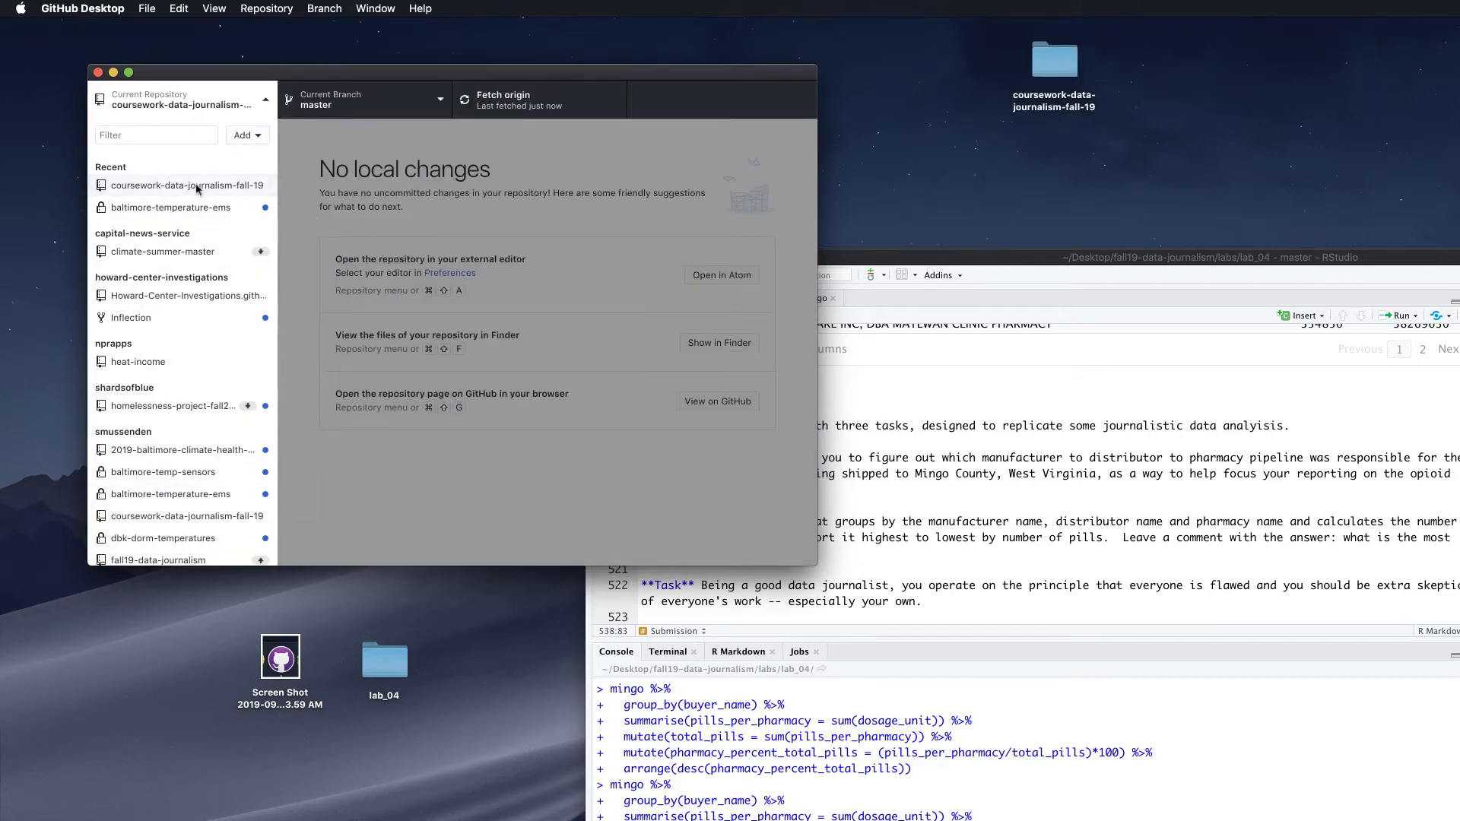
Remove the new clone again, moving its local files to the Trash
right_click(196, 189)
click(224, 240)
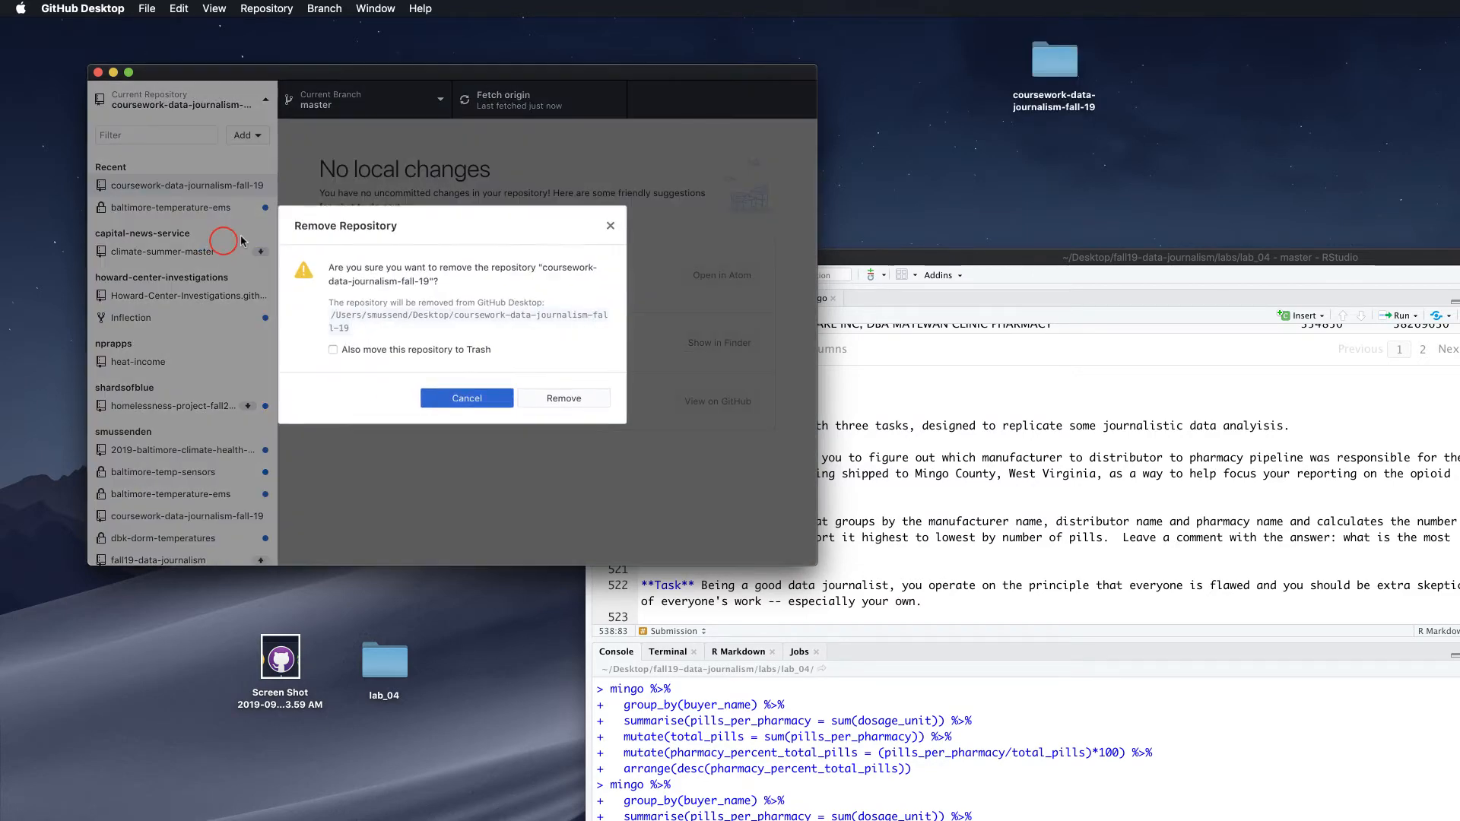
click(411, 348)
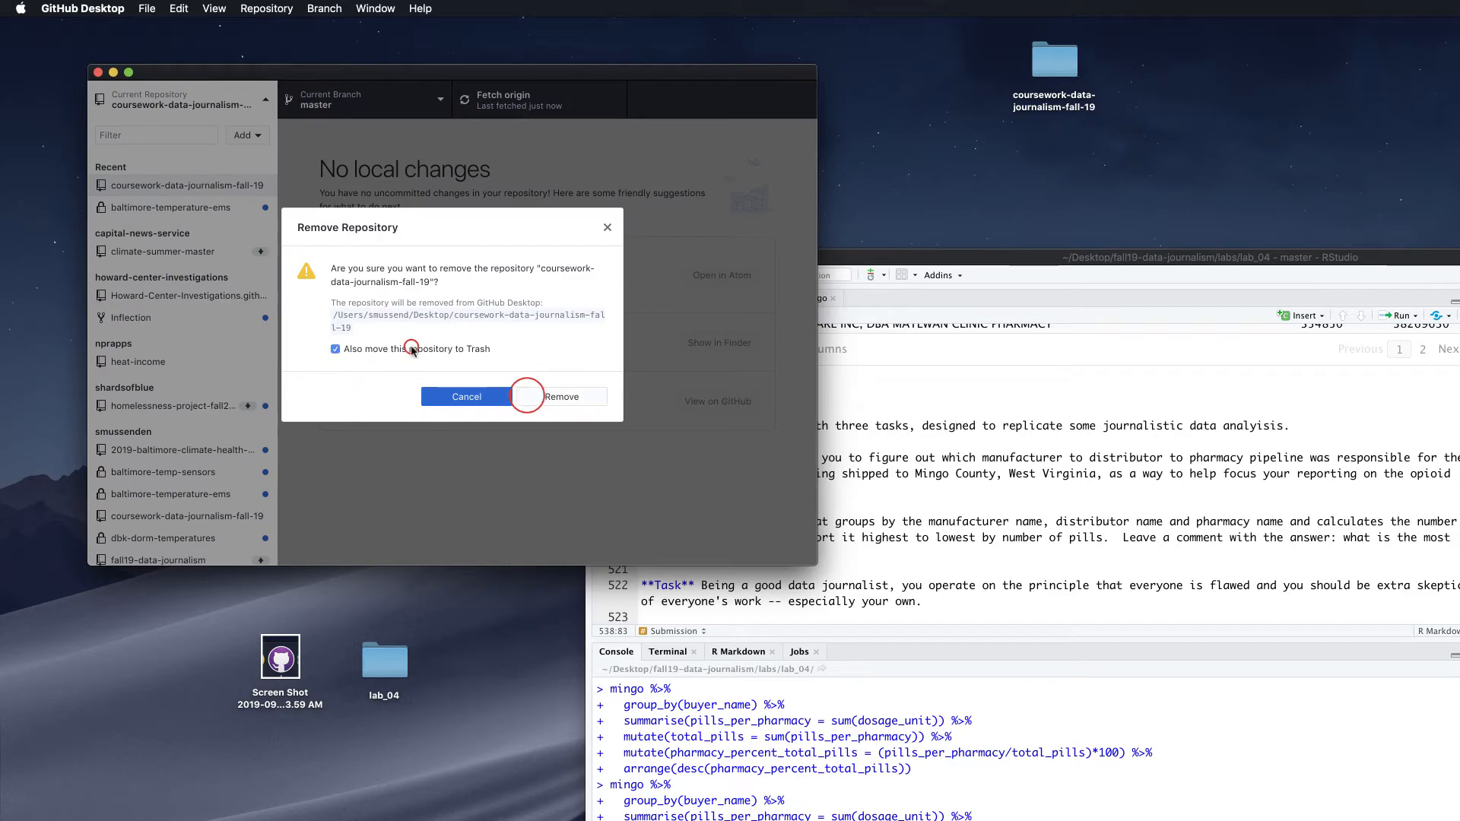
click(562, 398)
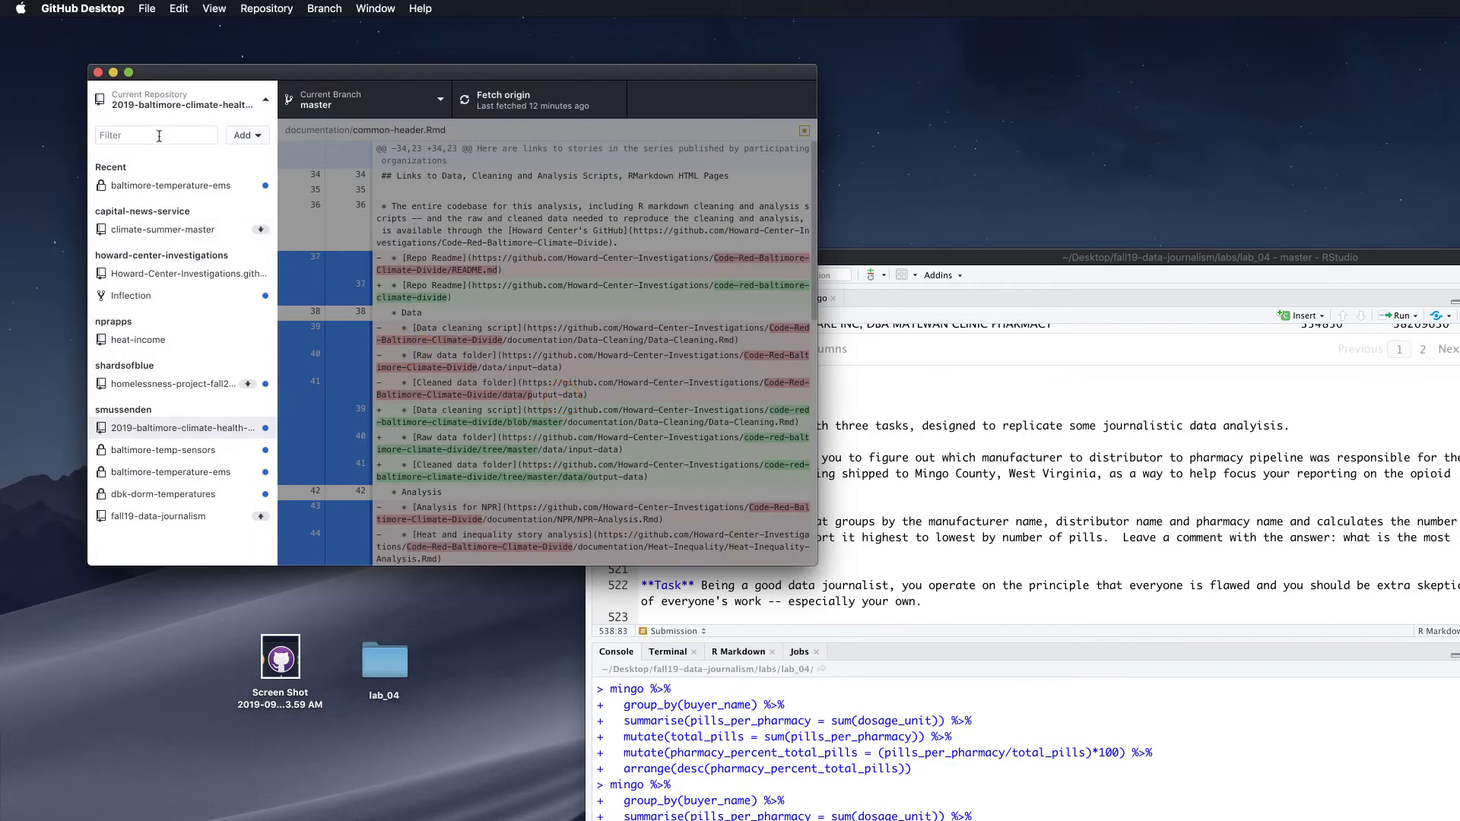
Select coursework-data-journalism-fall-19 via the 'course' filter, keeping the Desktop local path
click(249, 136)
click(311, 140)
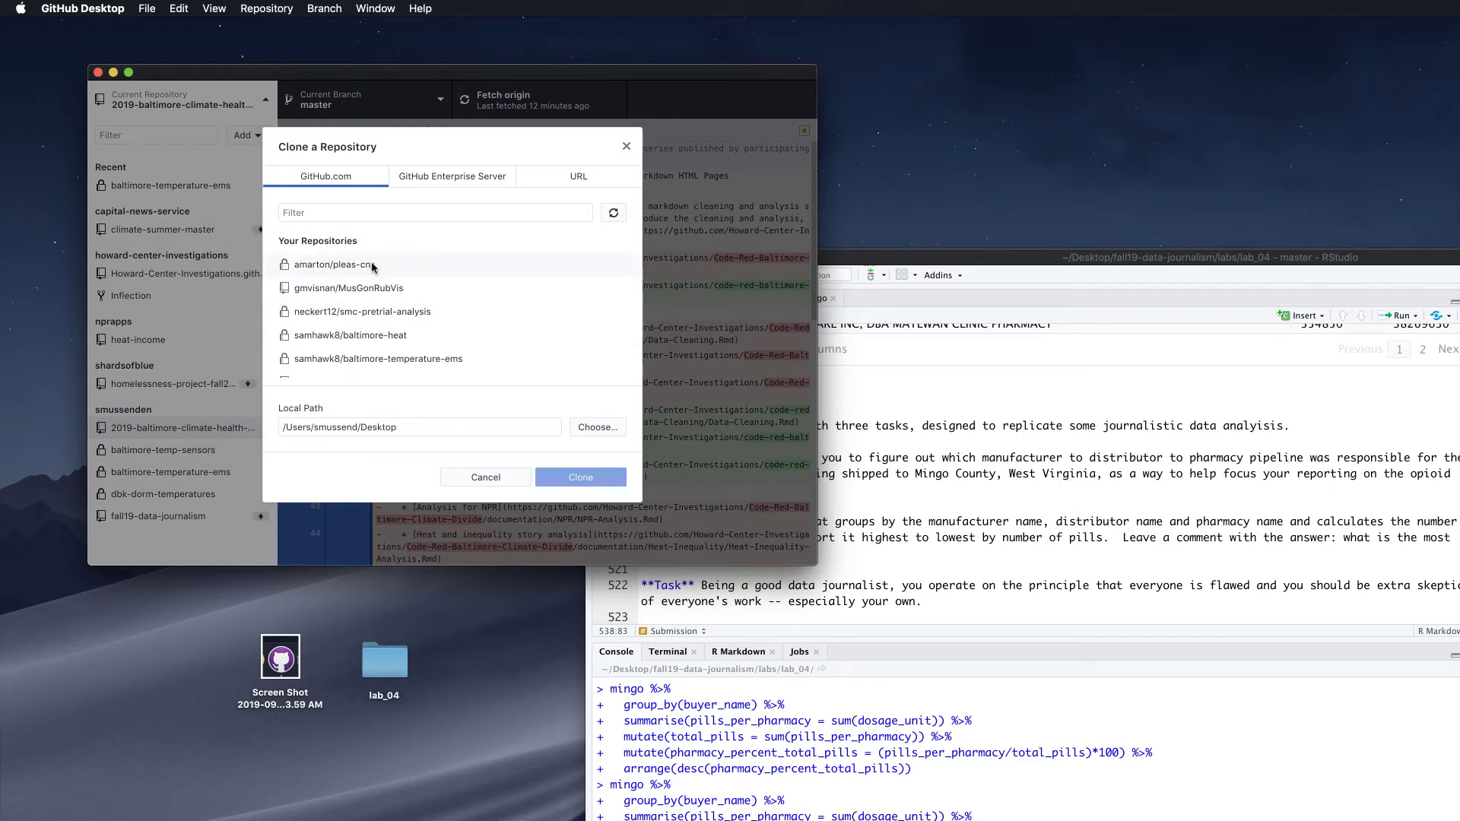
click(362, 213)
text(course)
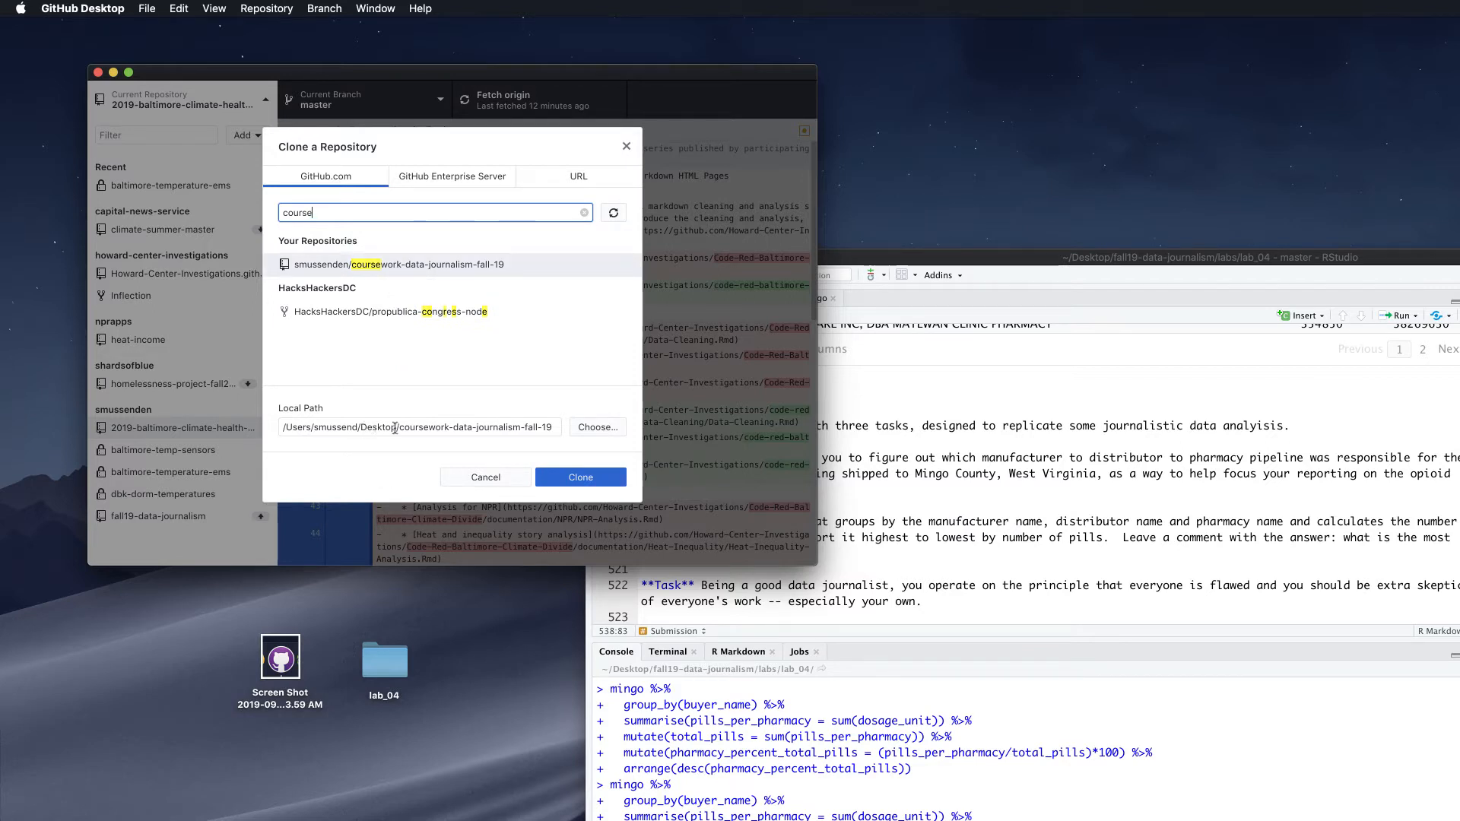
click(580, 430)
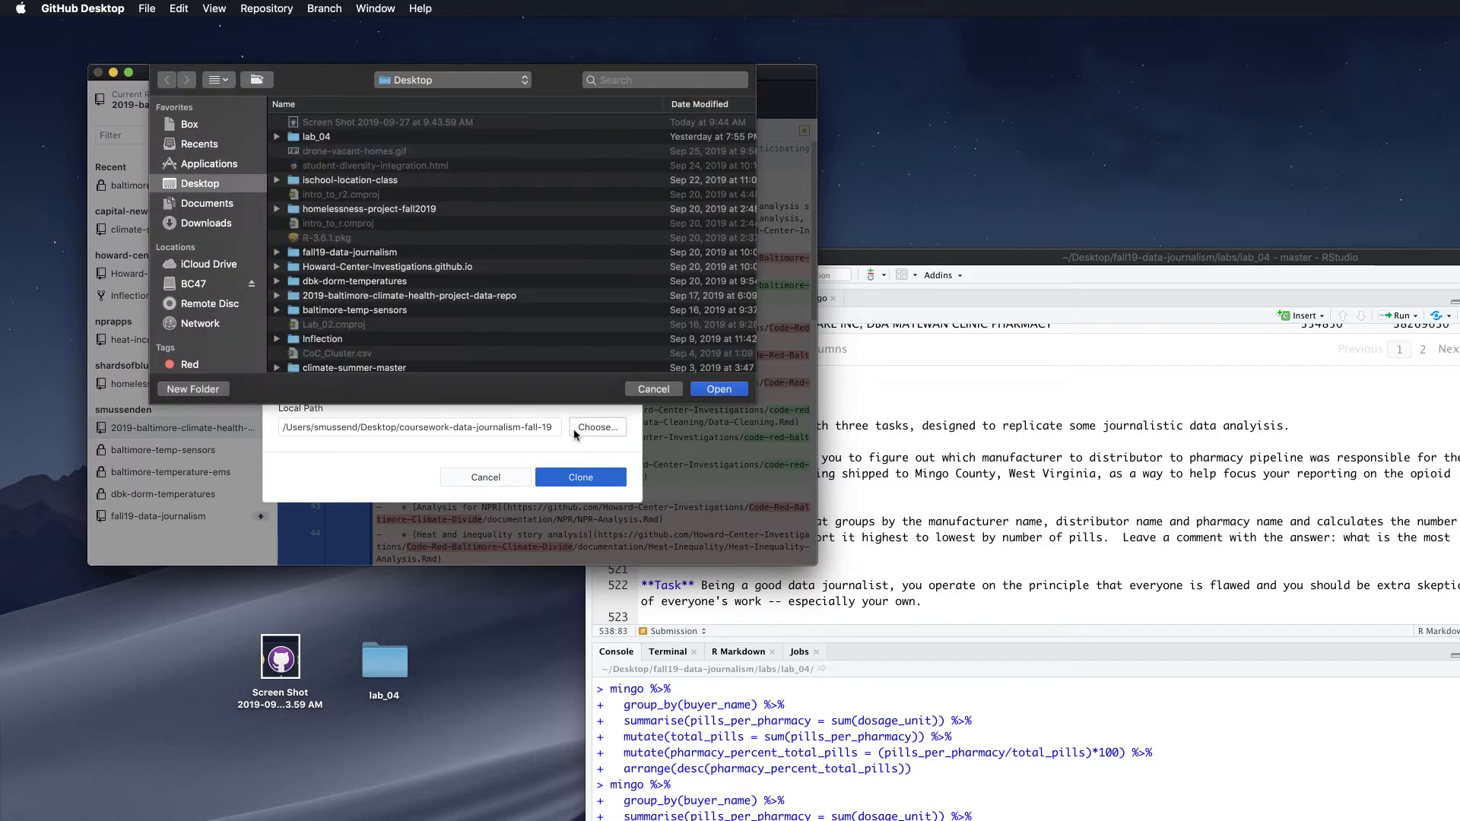
click(667, 389)
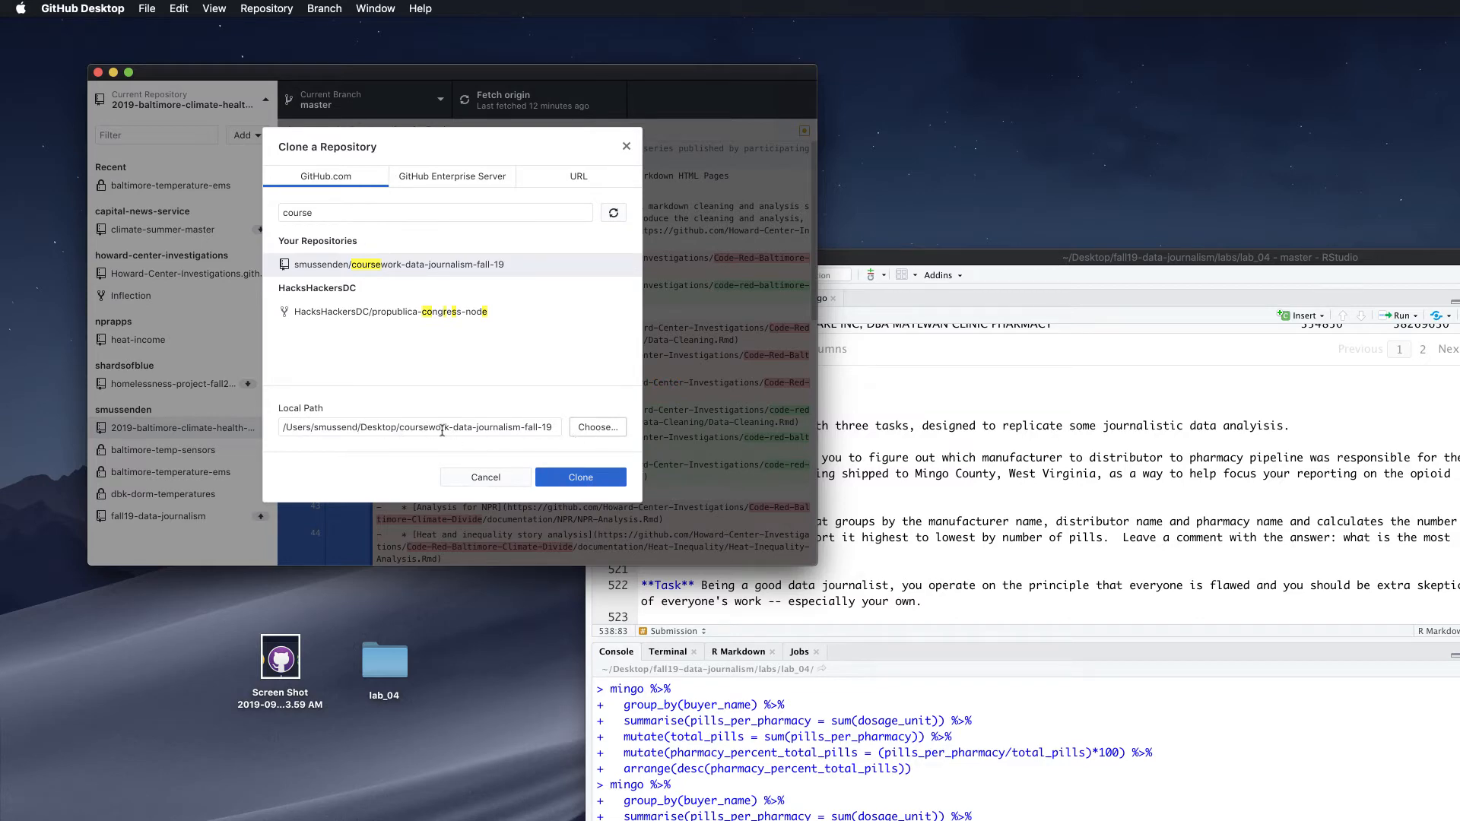
Clone the repository to the Desktop and check its folder contains LICENSE and README.md
click(578, 476)
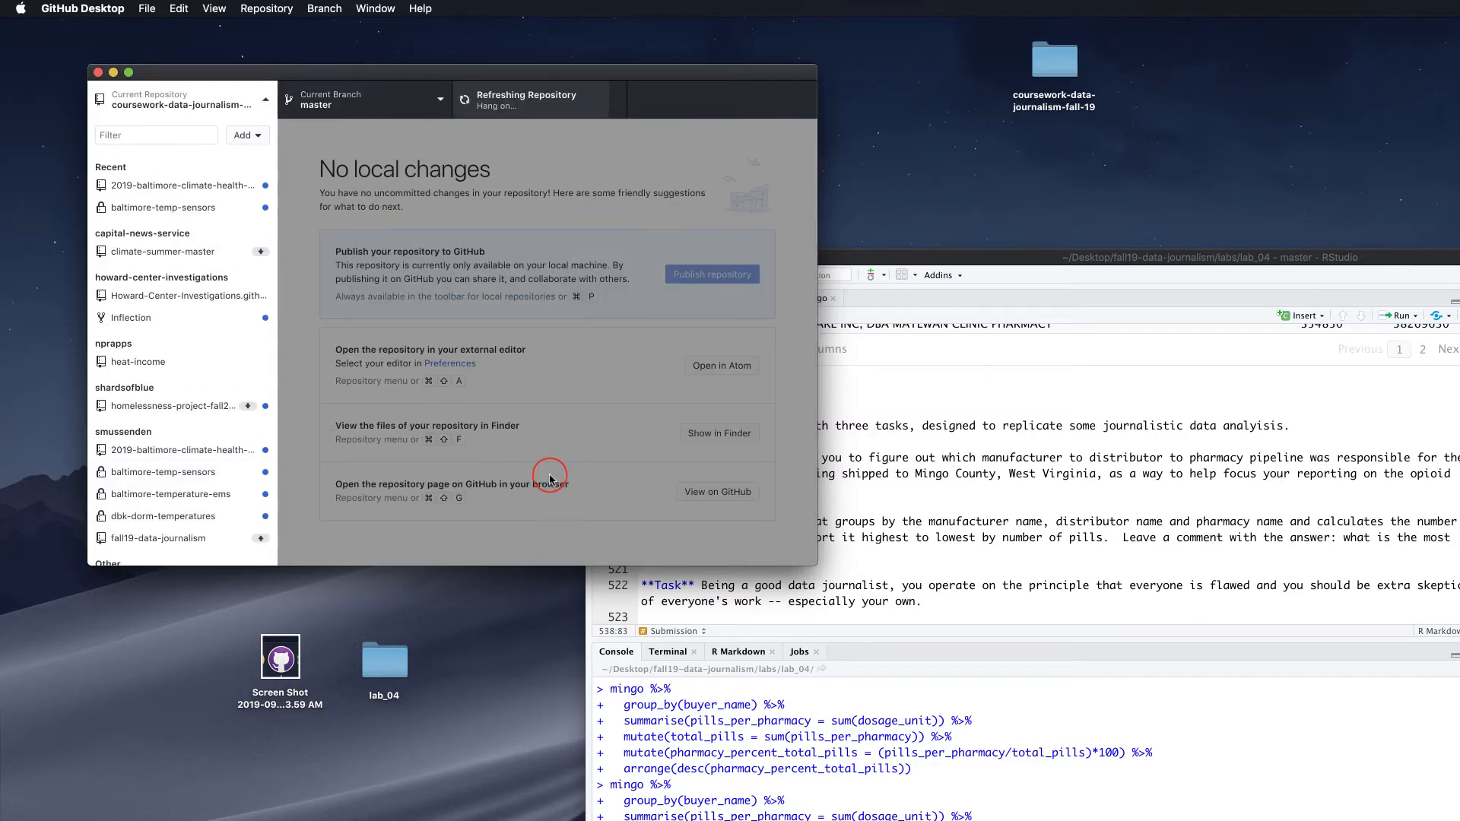
drag(1054, 61, 1074, 122)
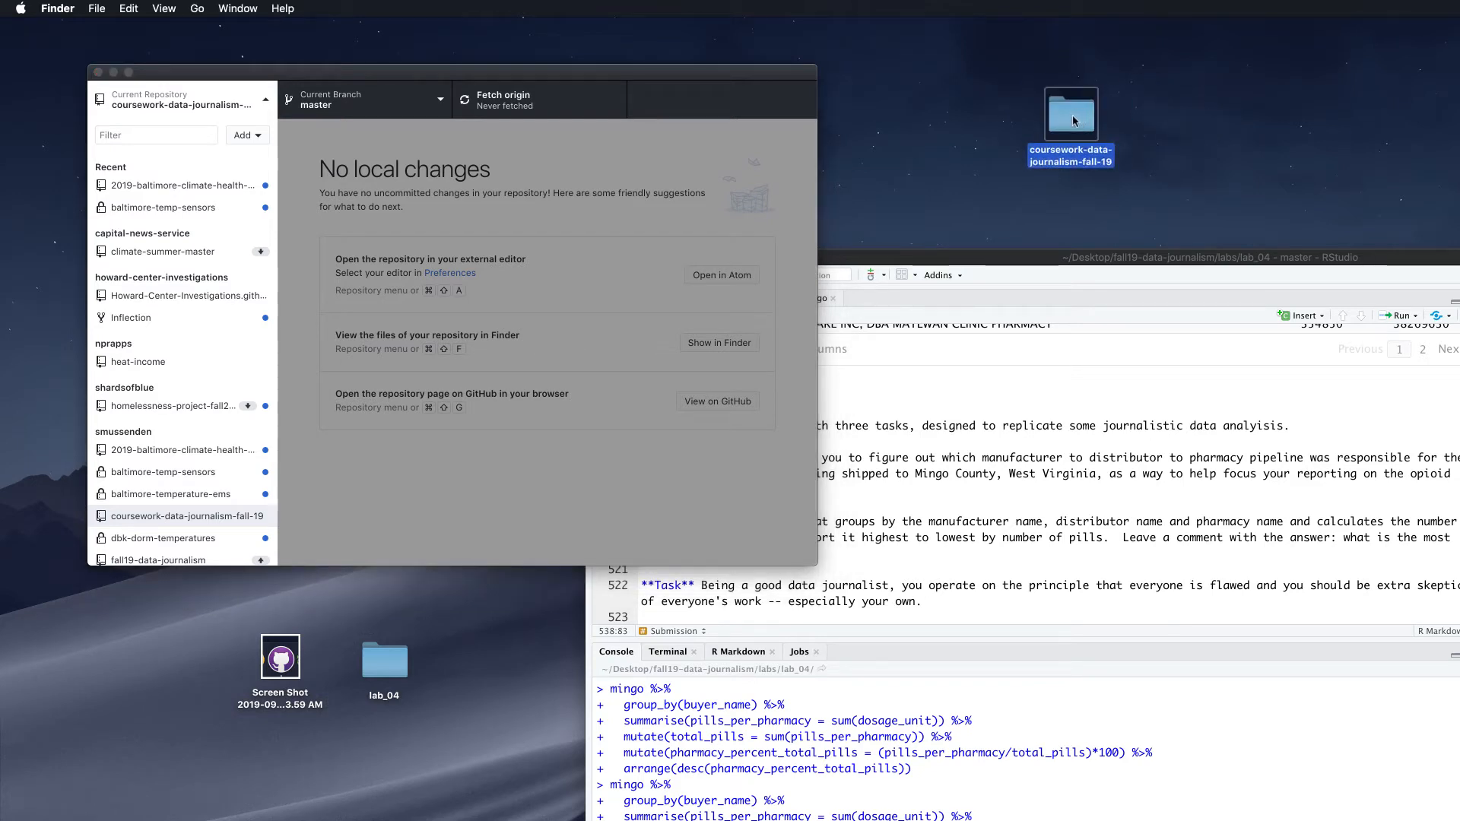
double_click(1072, 118)
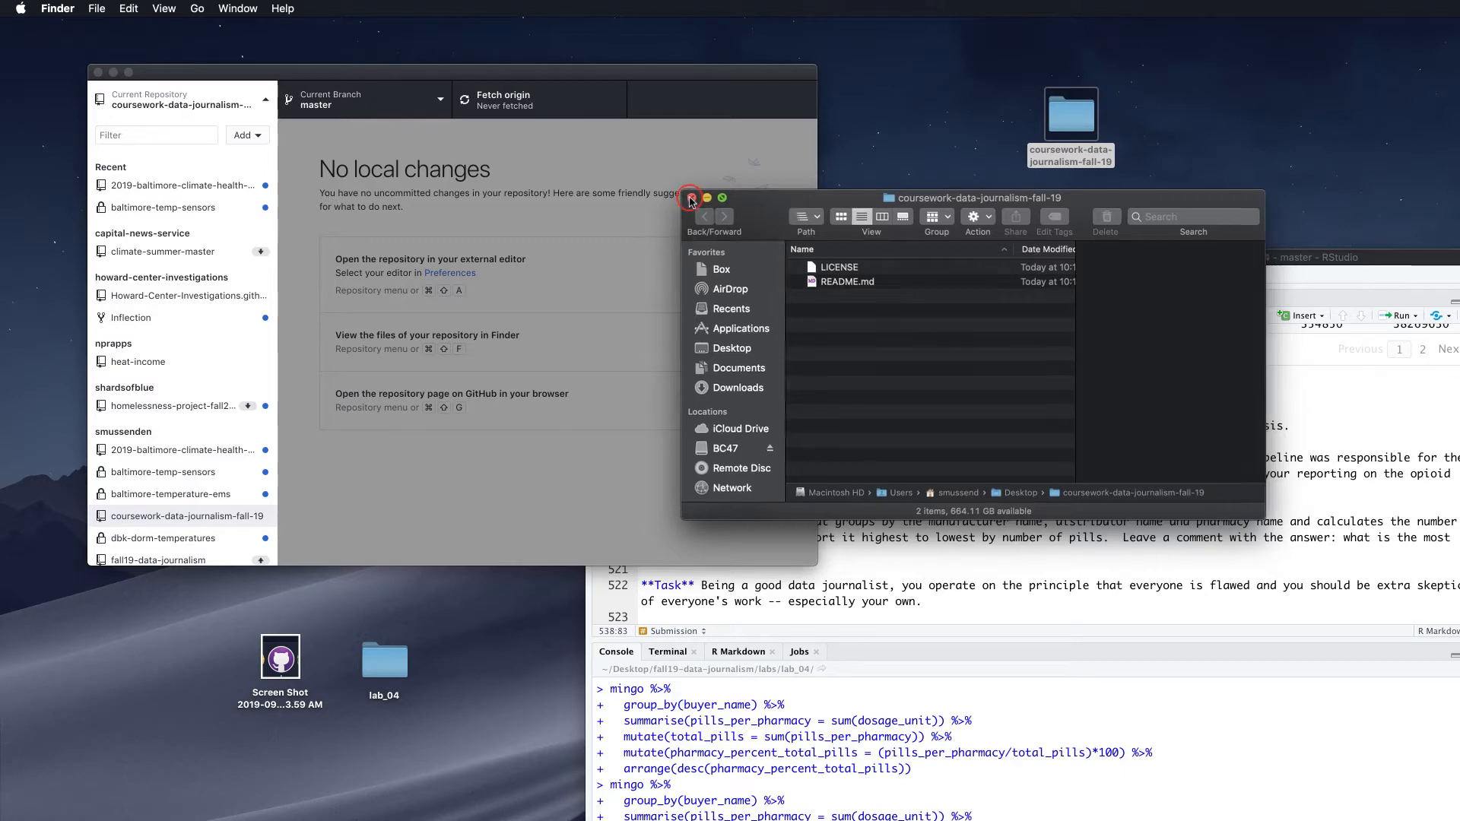
click(691, 198)
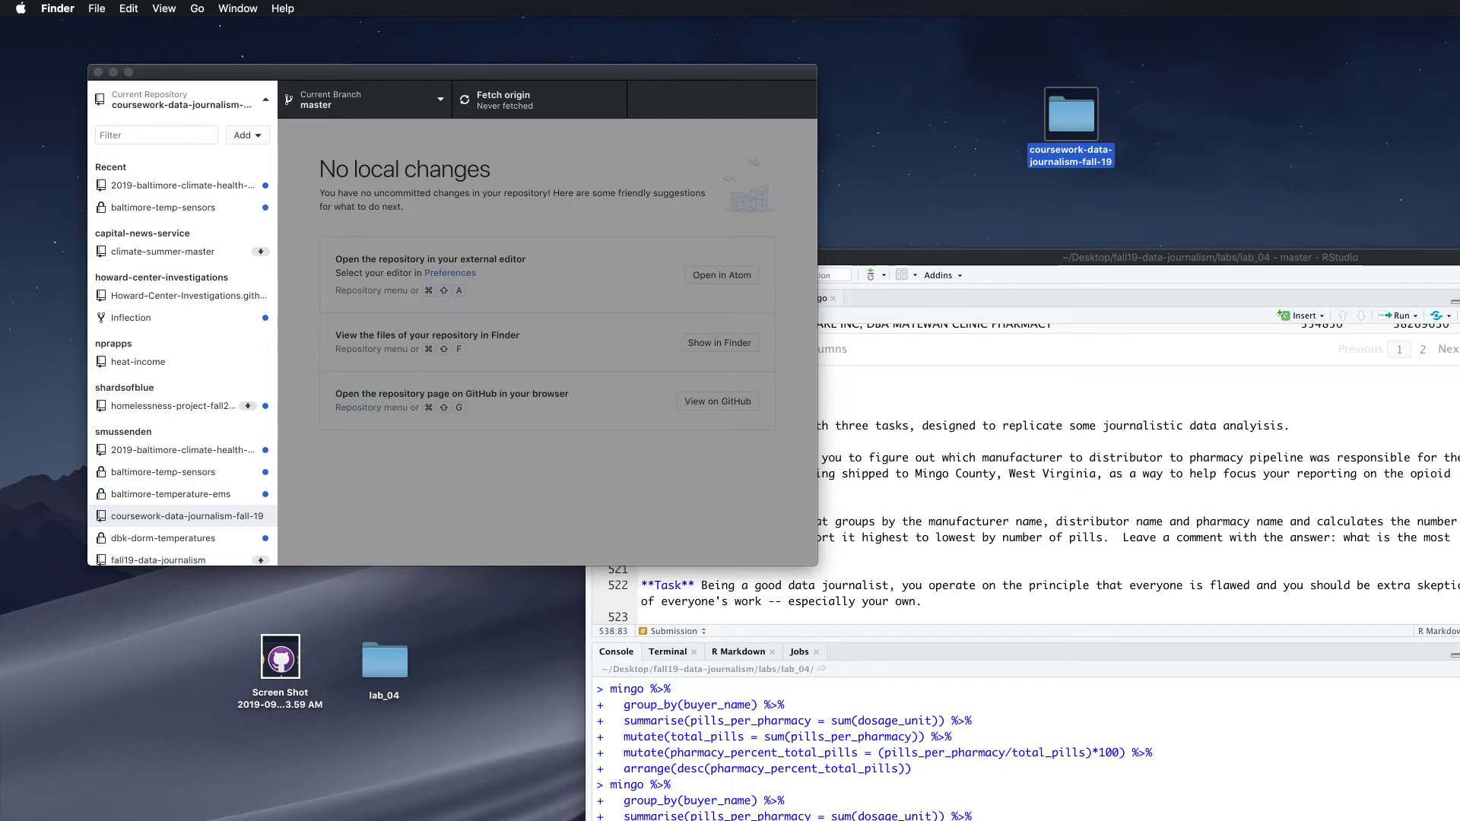
drag(913, 820, 490, 668)
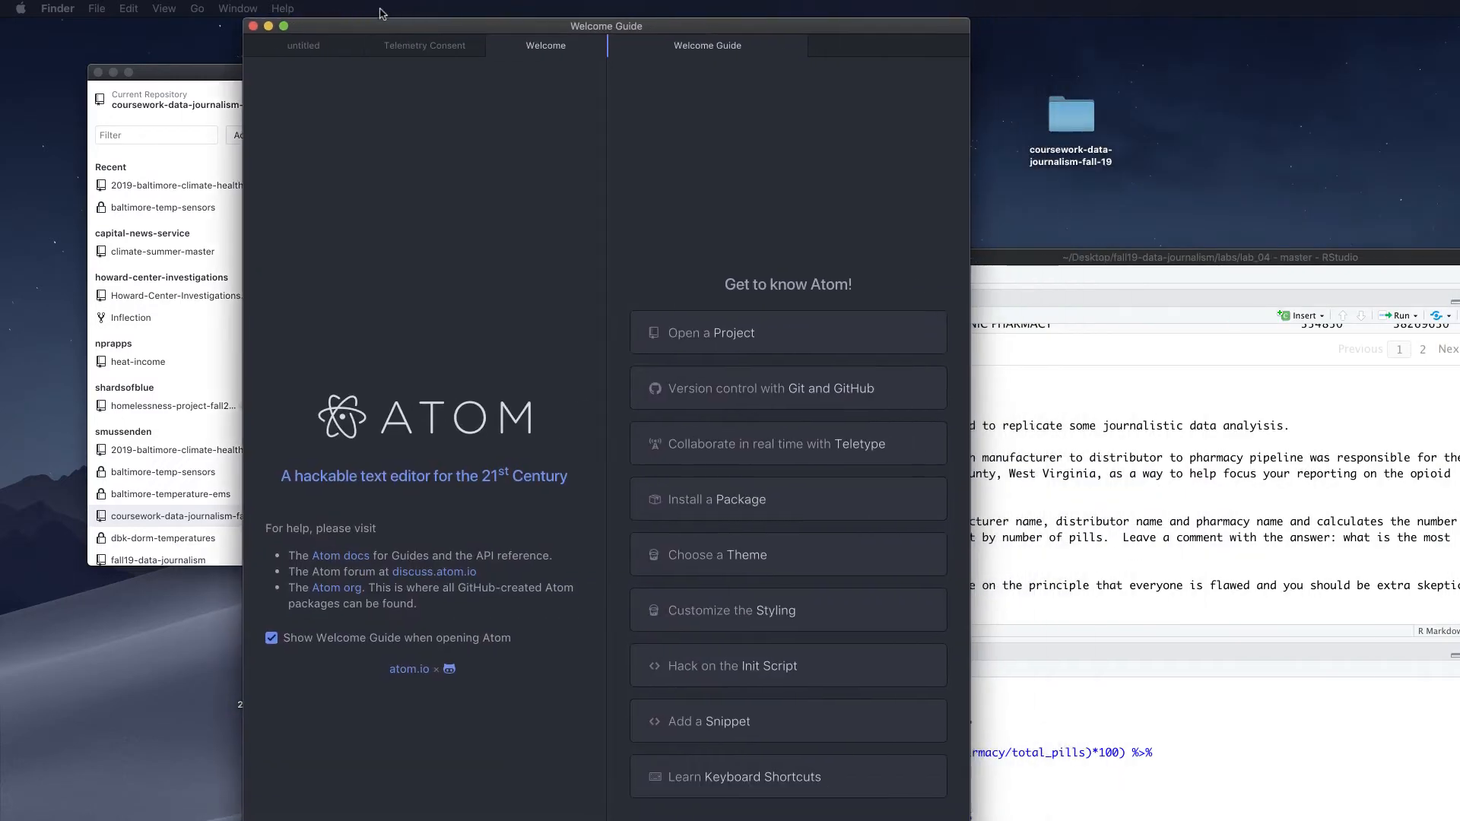
Close Atom's Welcome, Telemetry and untitled tabs and add coursework-data-journalism-fall-19 as a project folder
click(555, 46)
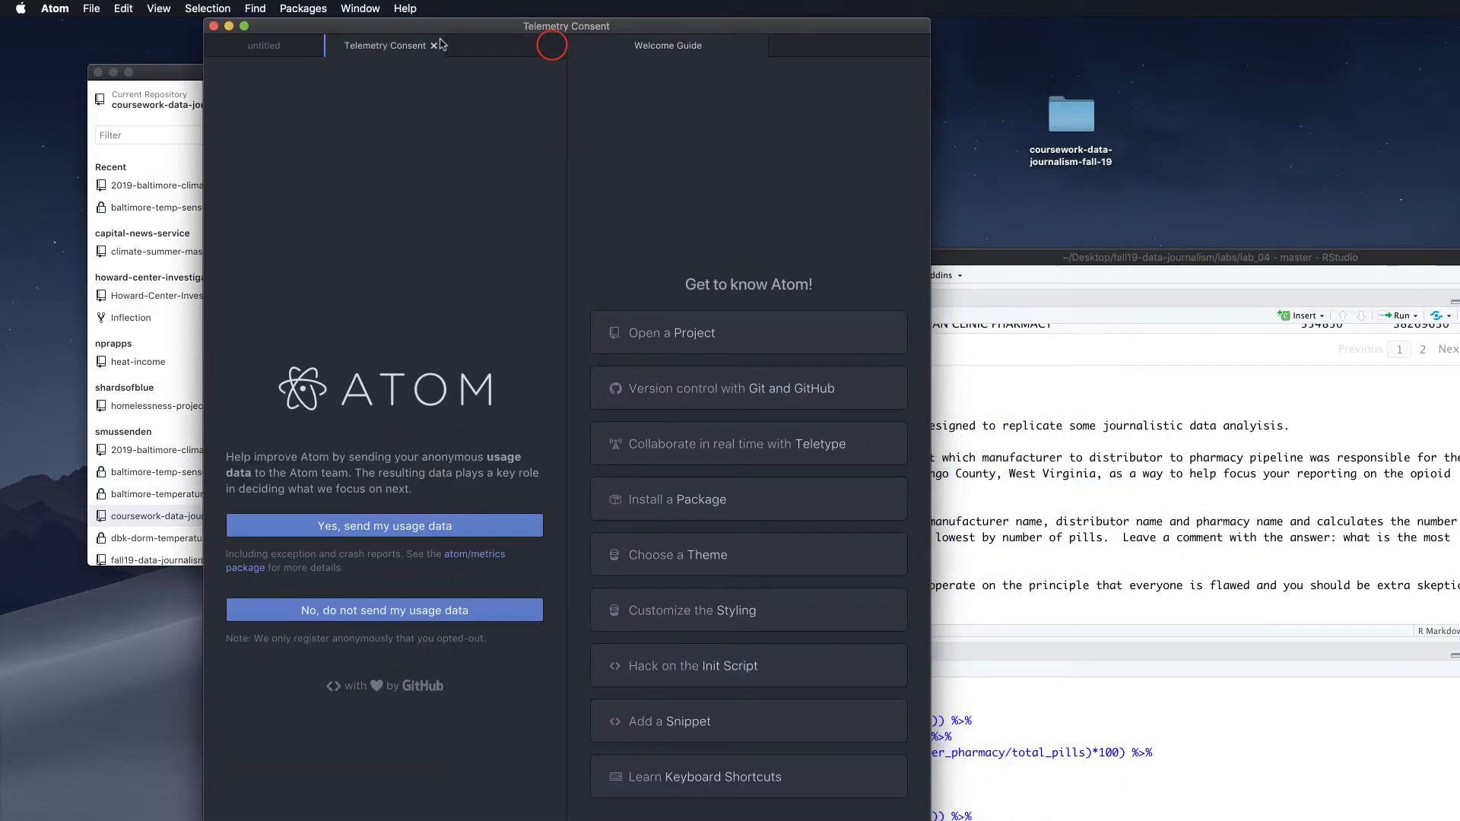
click(434, 46)
click(313, 46)
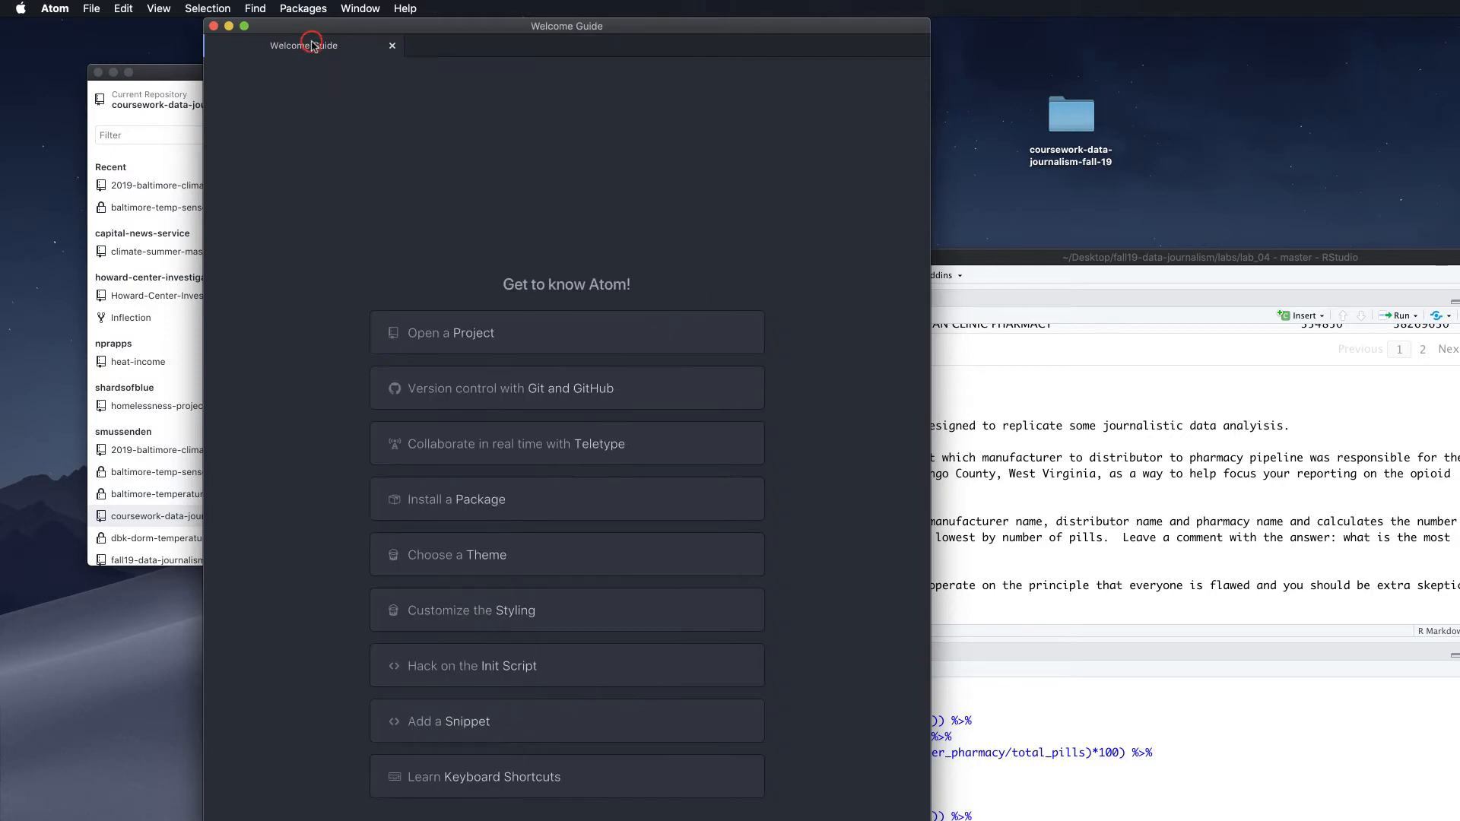
click(91, 9)
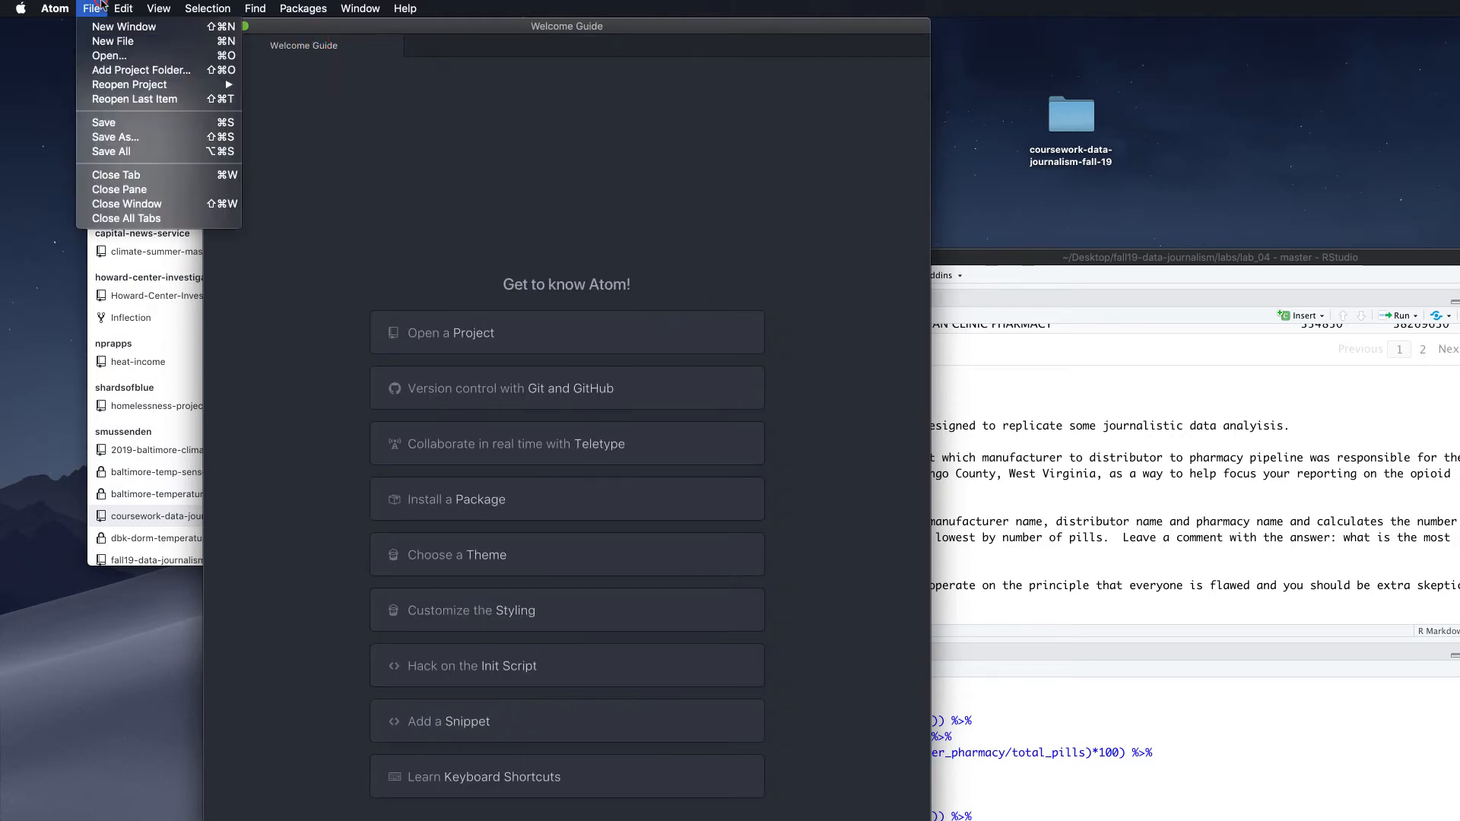
click(124, 70)
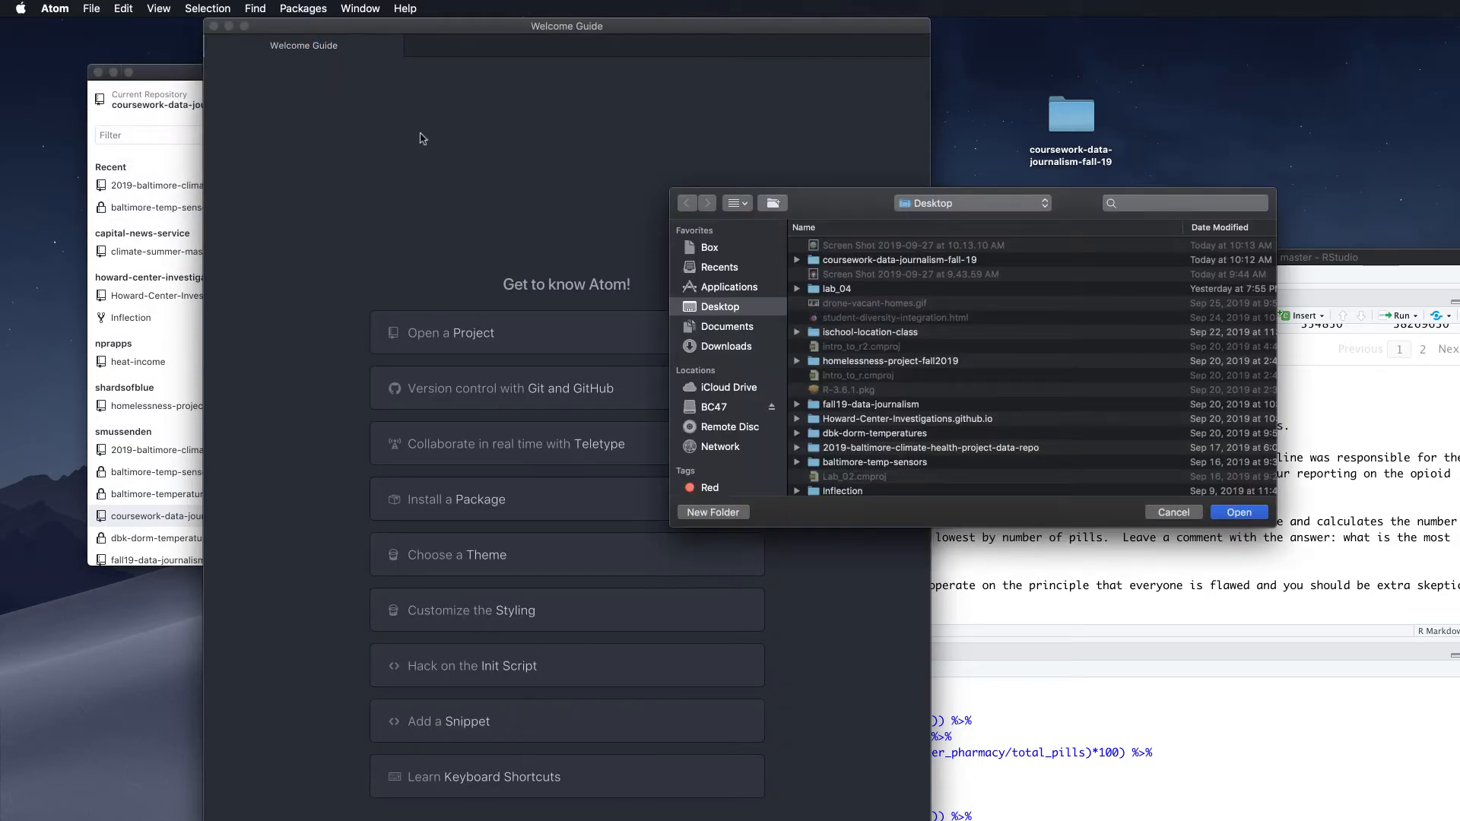
click(855, 261)
click(1240, 511)
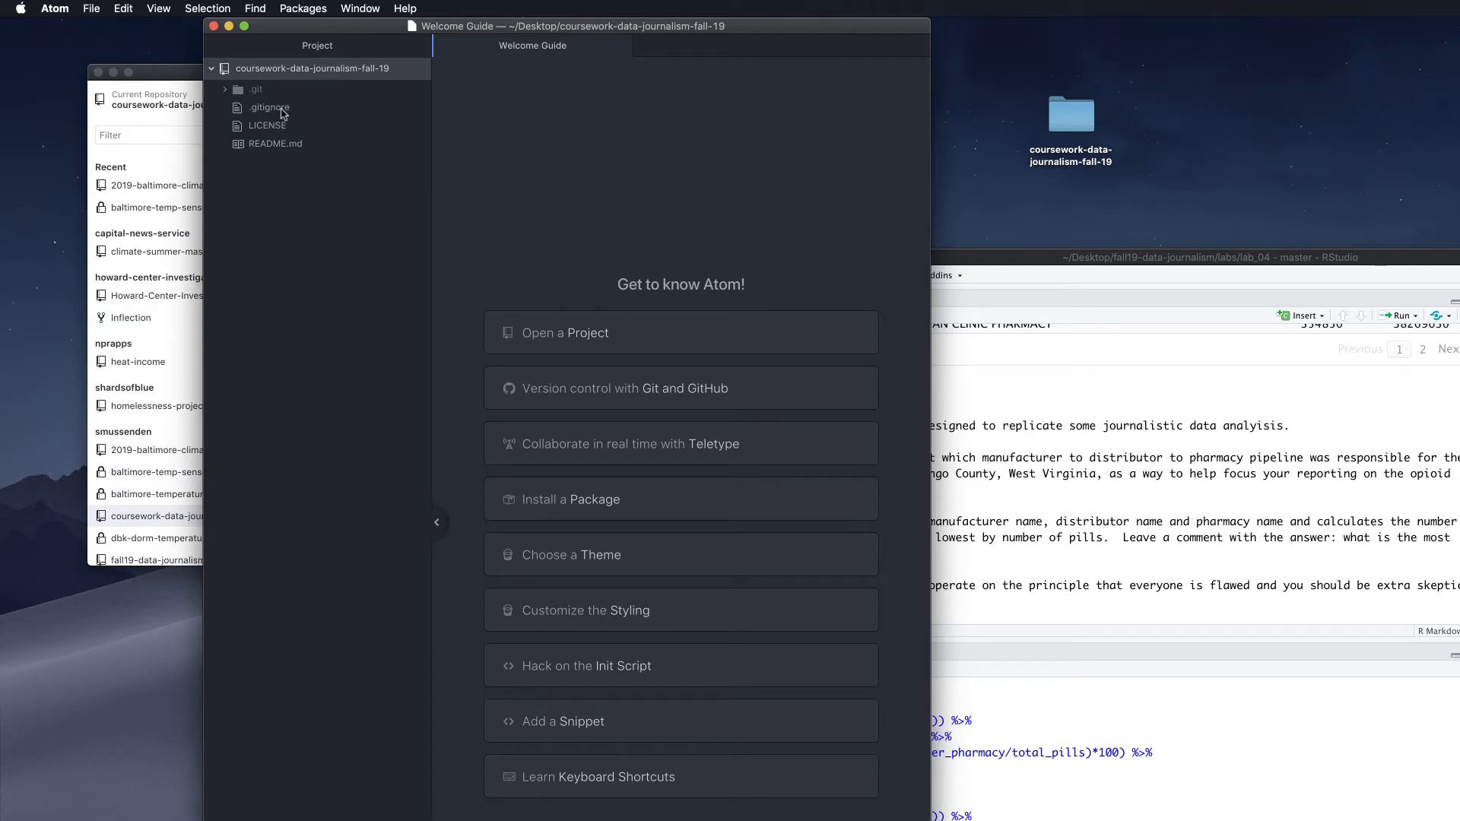
View the repository's R .gitignore in Atom, then minimize the editor
double_click(1074, 114)
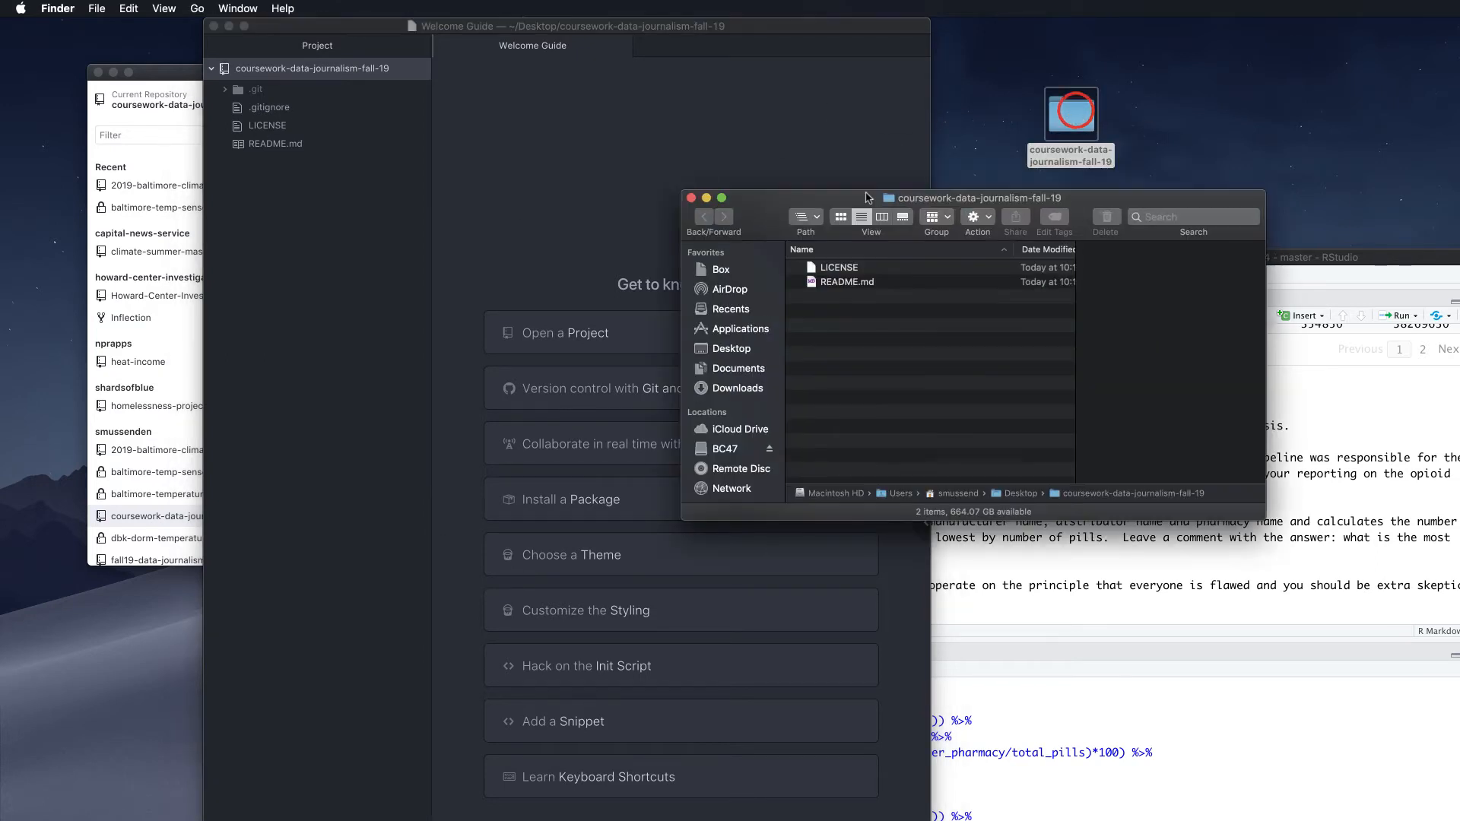
drag(806, 195, 1061, 57)
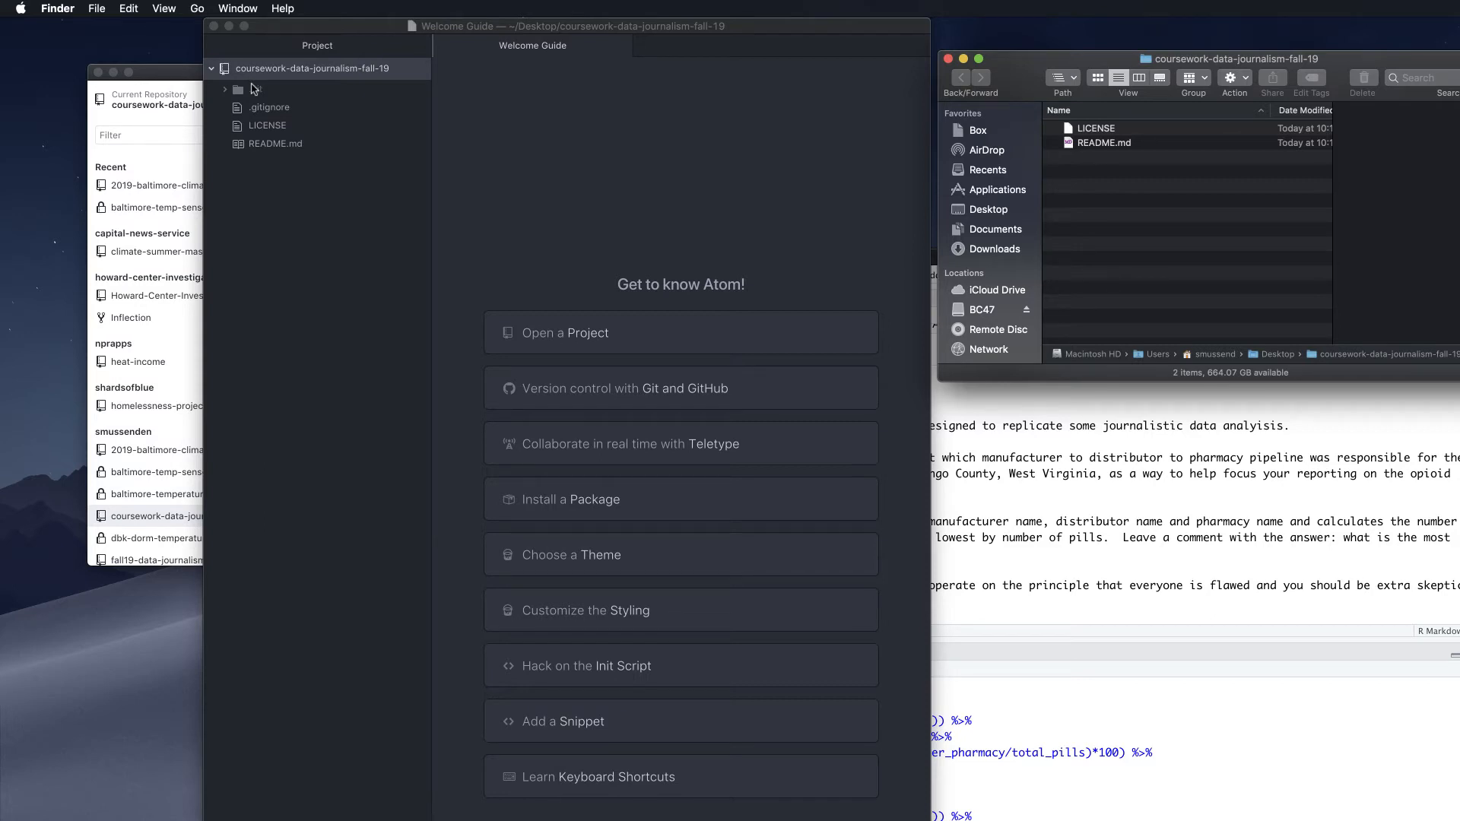
click(266, 108)
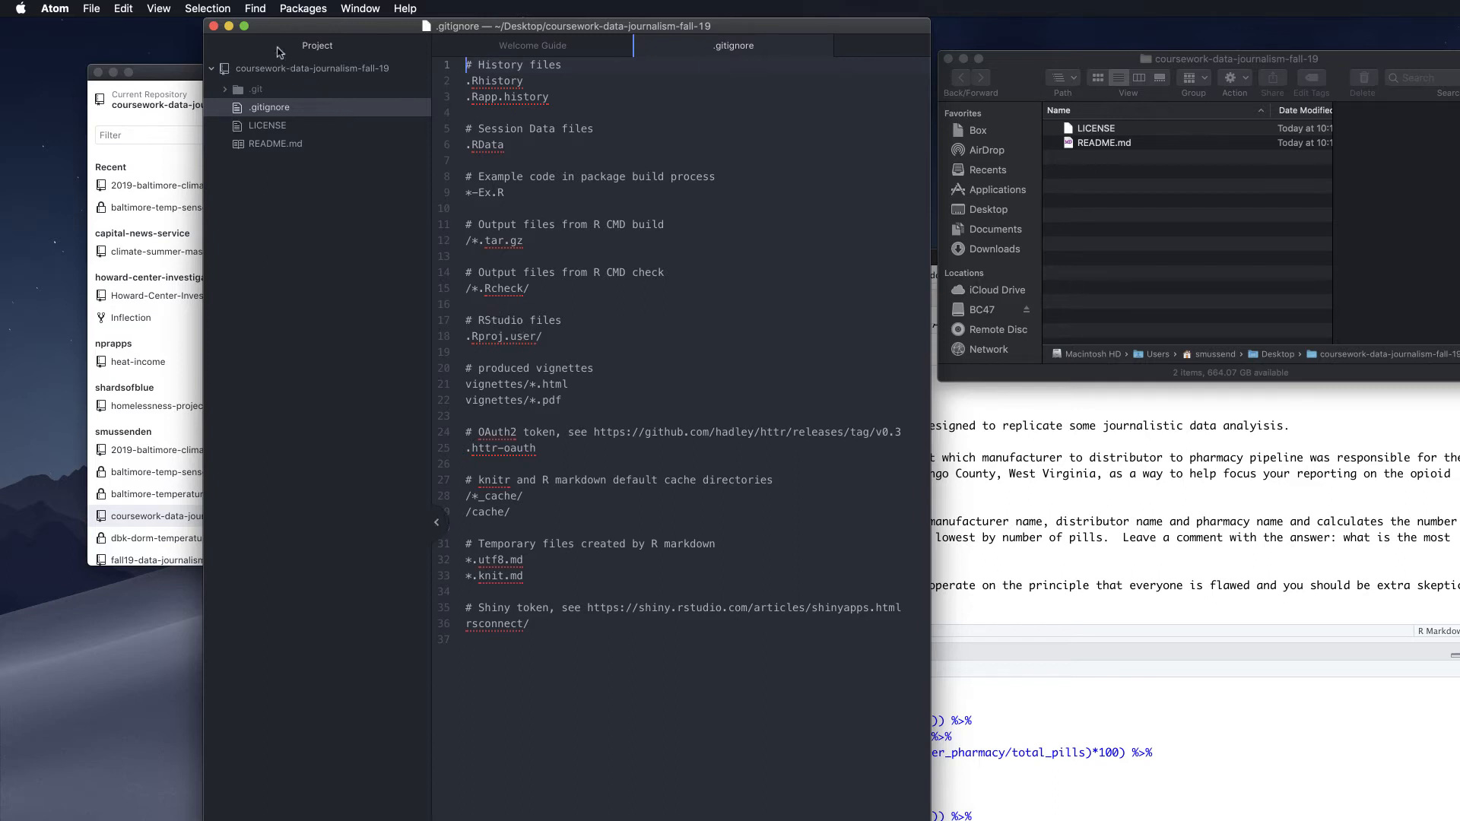
click(229, 27)
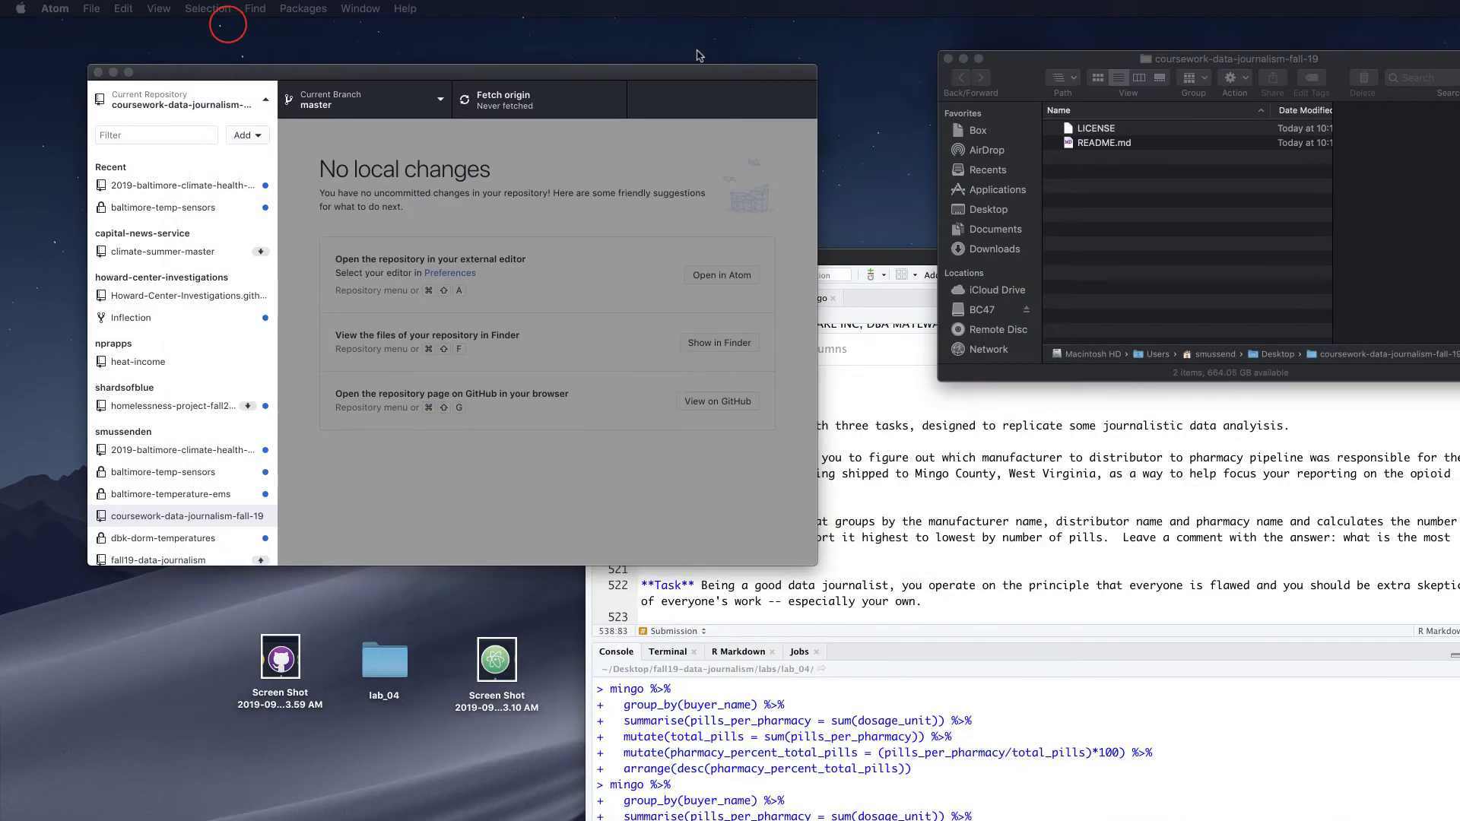
Create a new folder named class_assignments inside the repository folder
drag(1061, 60, 972, 41)
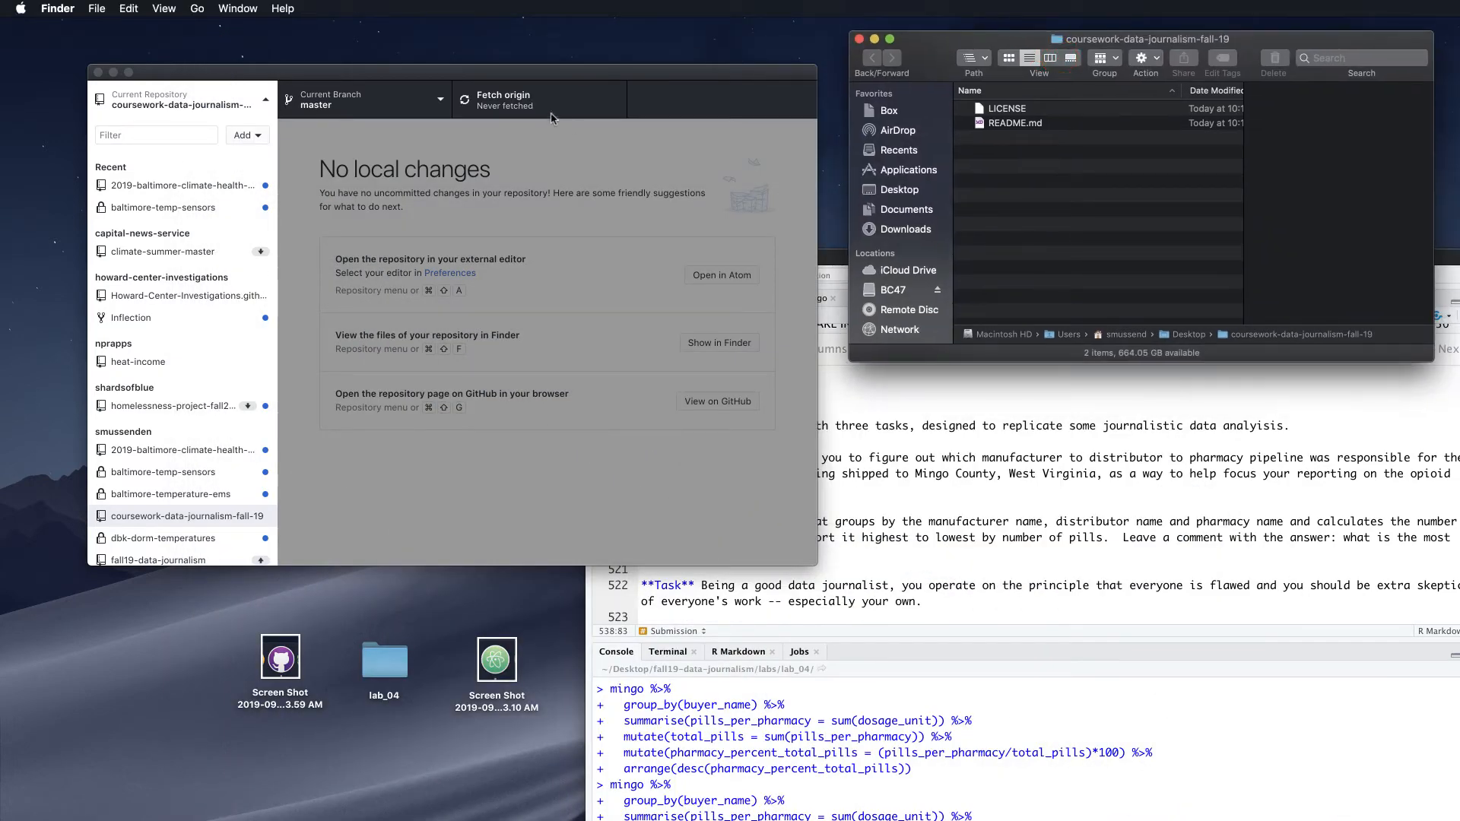
click(266, 103)
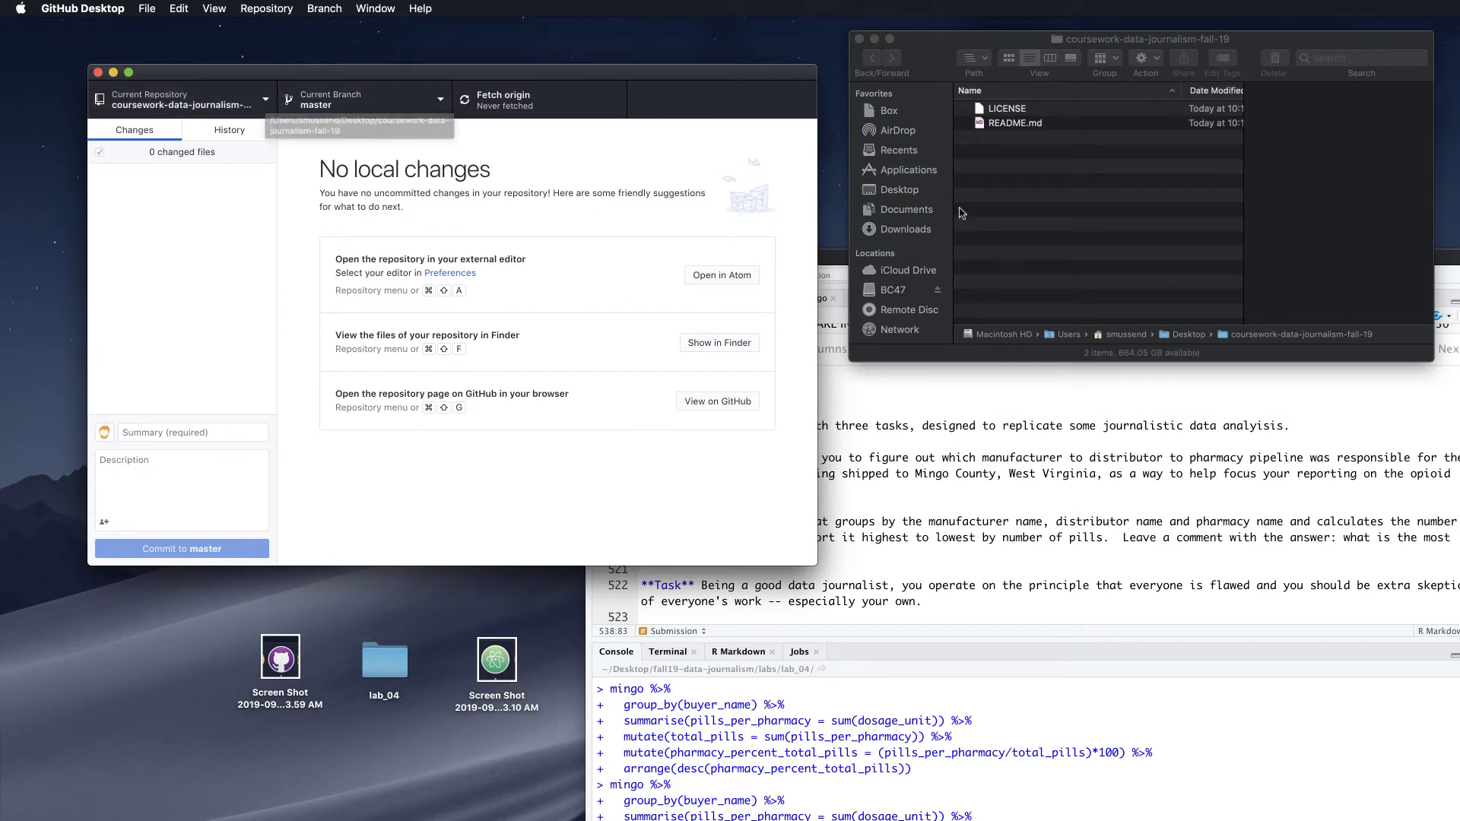
right_click(1036, 190)
click(1057, 192)
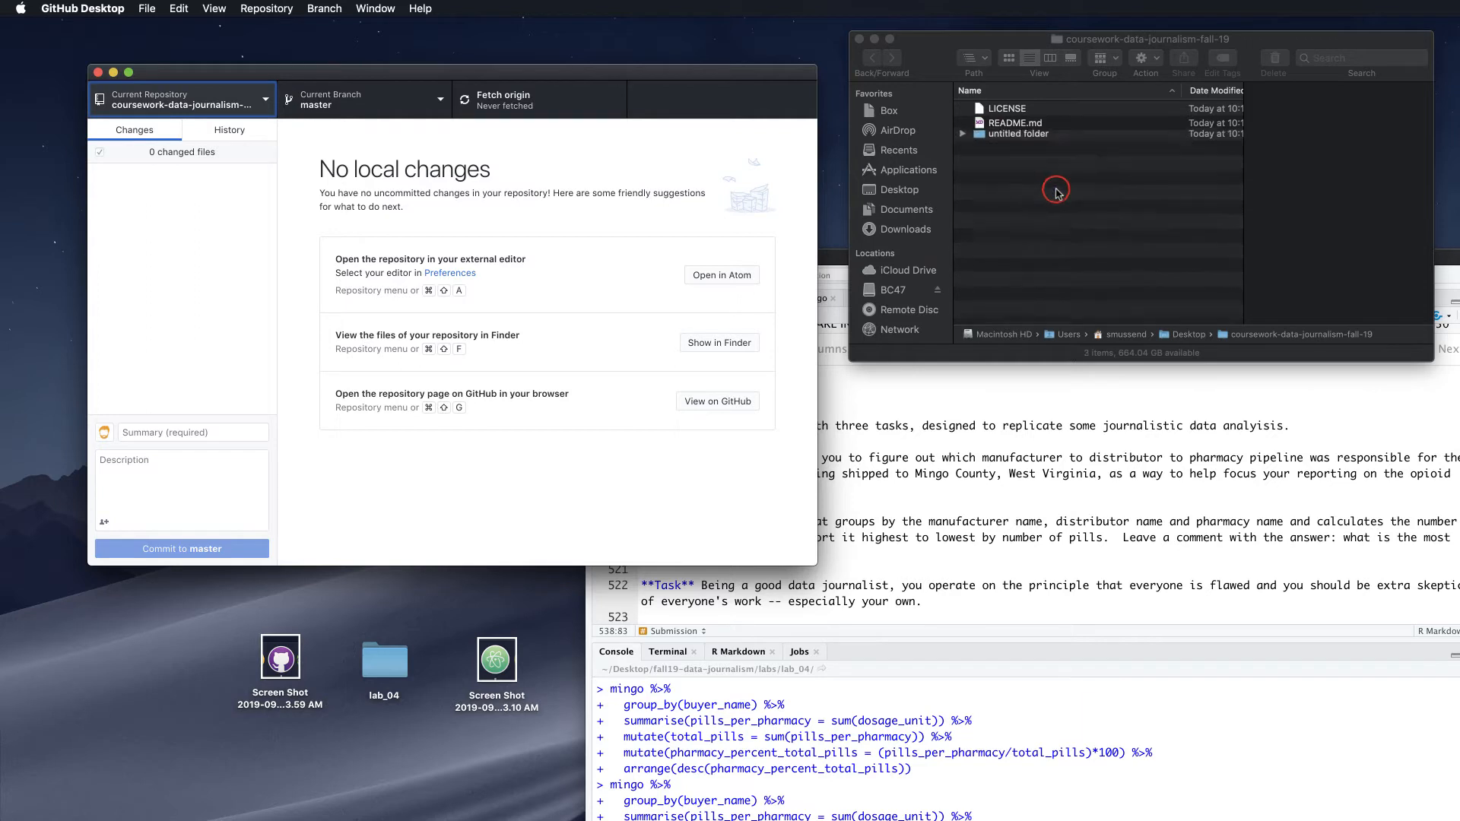
click(998, 141)
click(1004, 140)
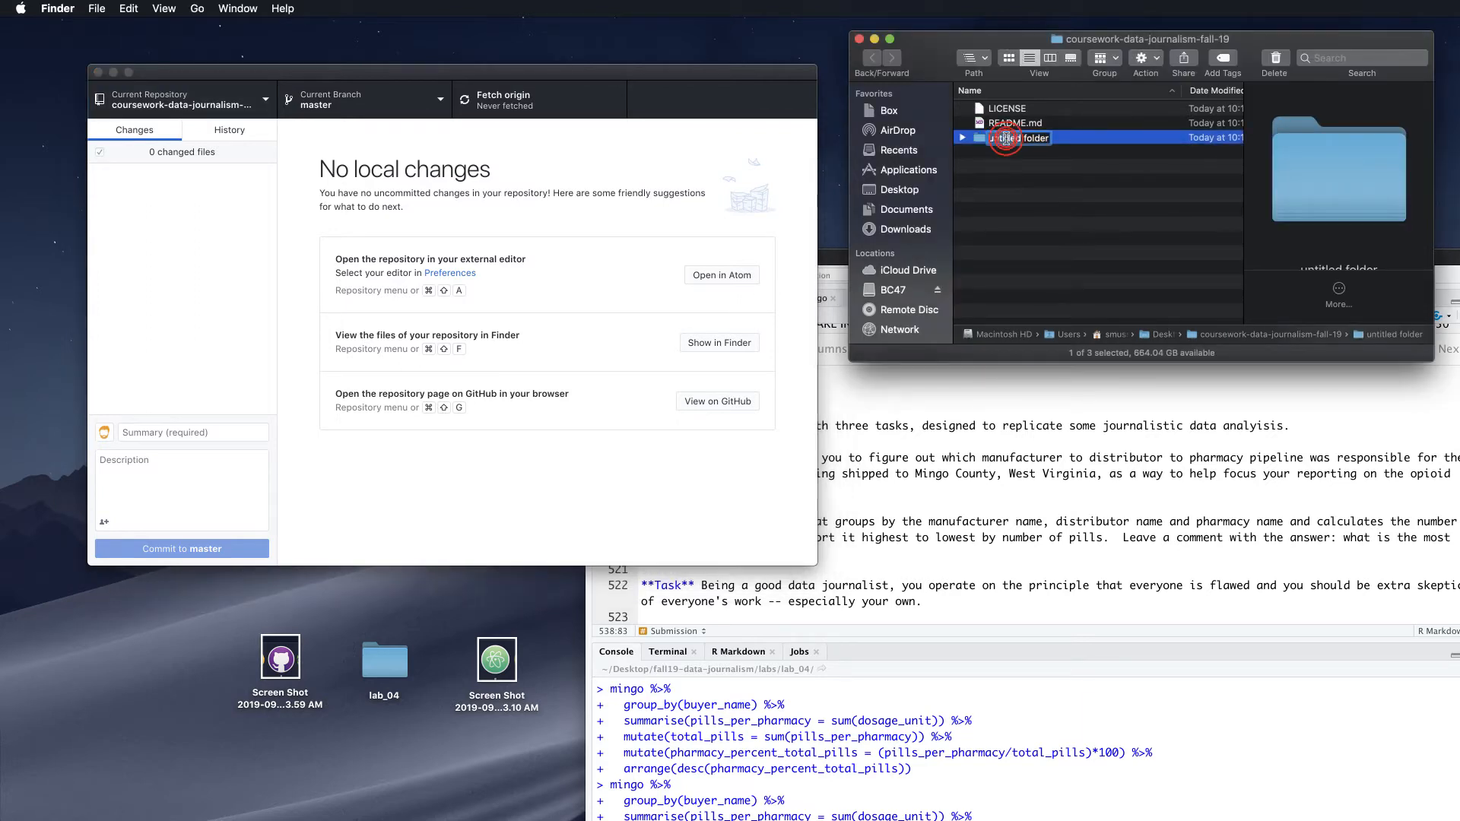
text(clas)
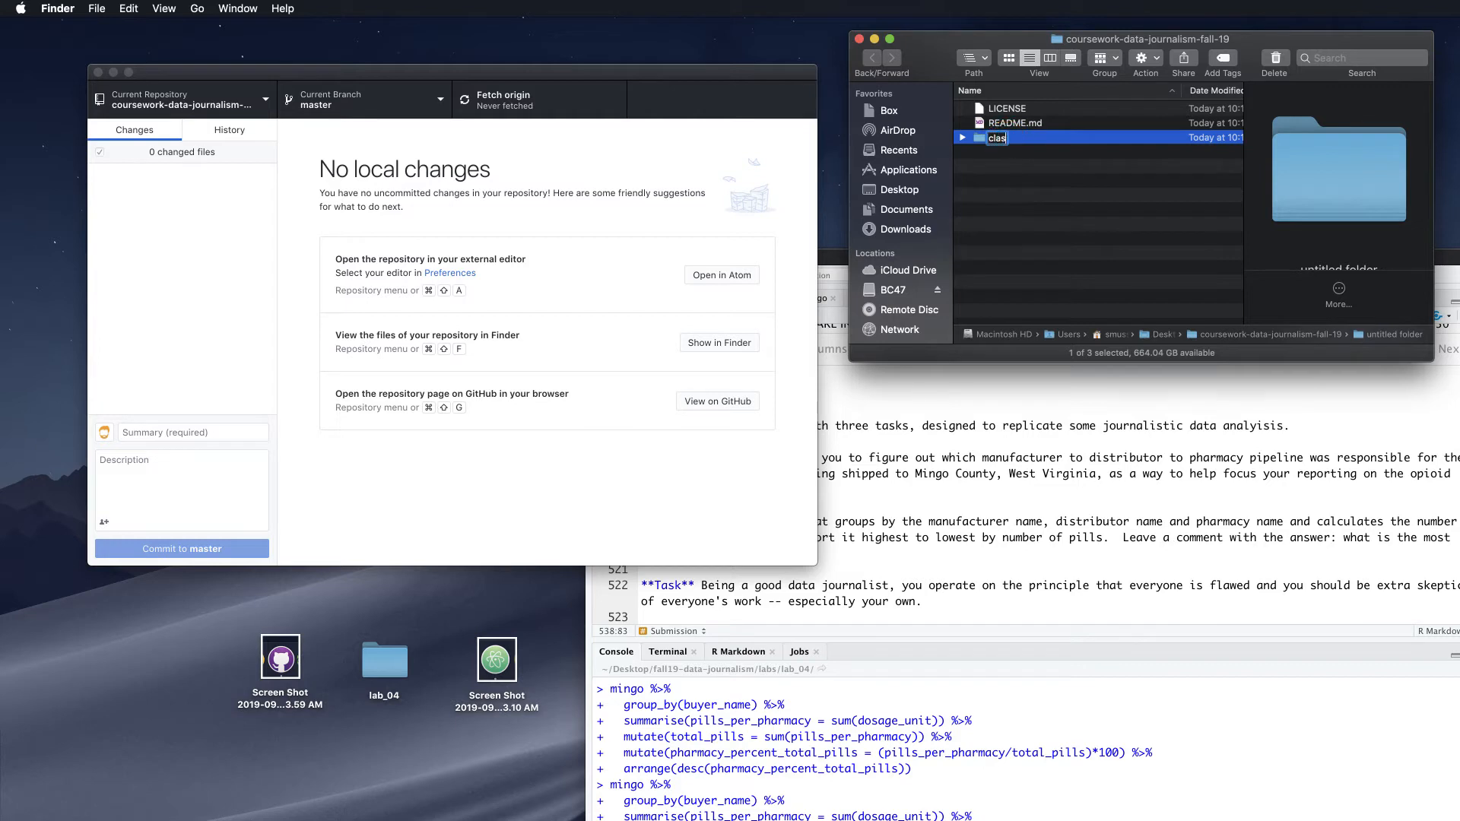
text(s_assignments)
key(Return)
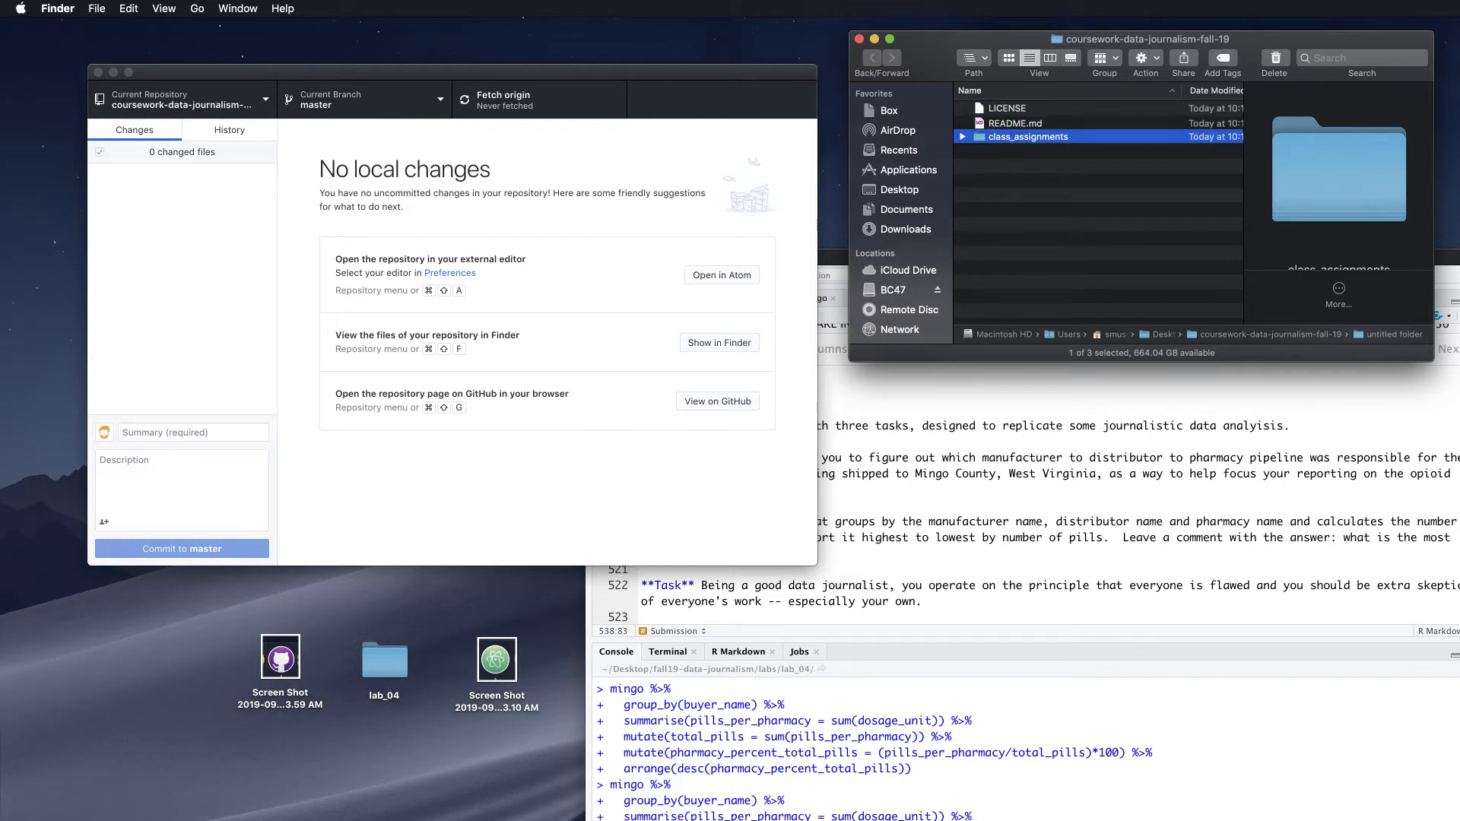
Add a second new folder named labs to the repository
right_click(1019, 167)
click(1038, 175)
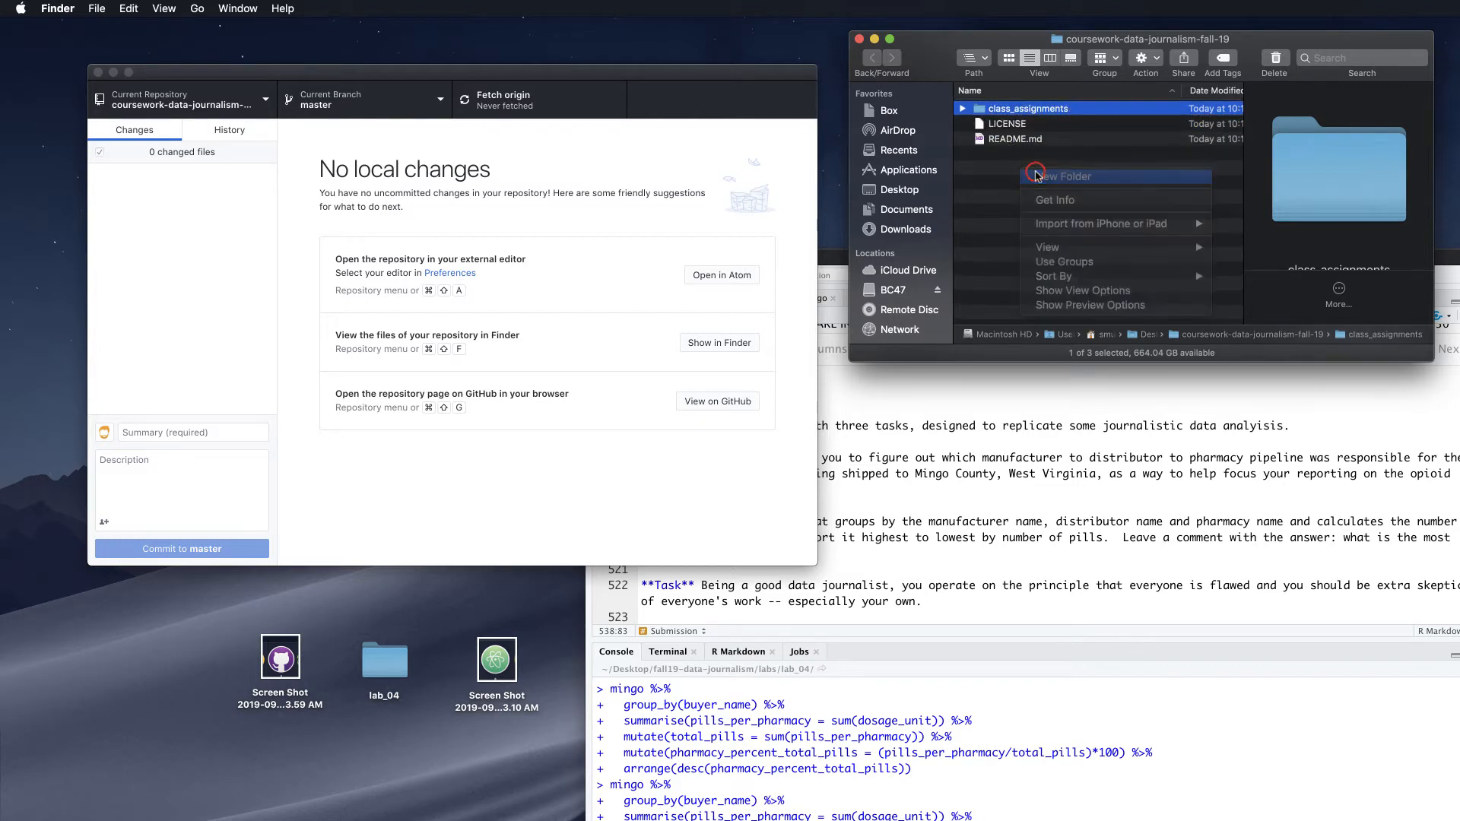
text(labs)
key(Return)
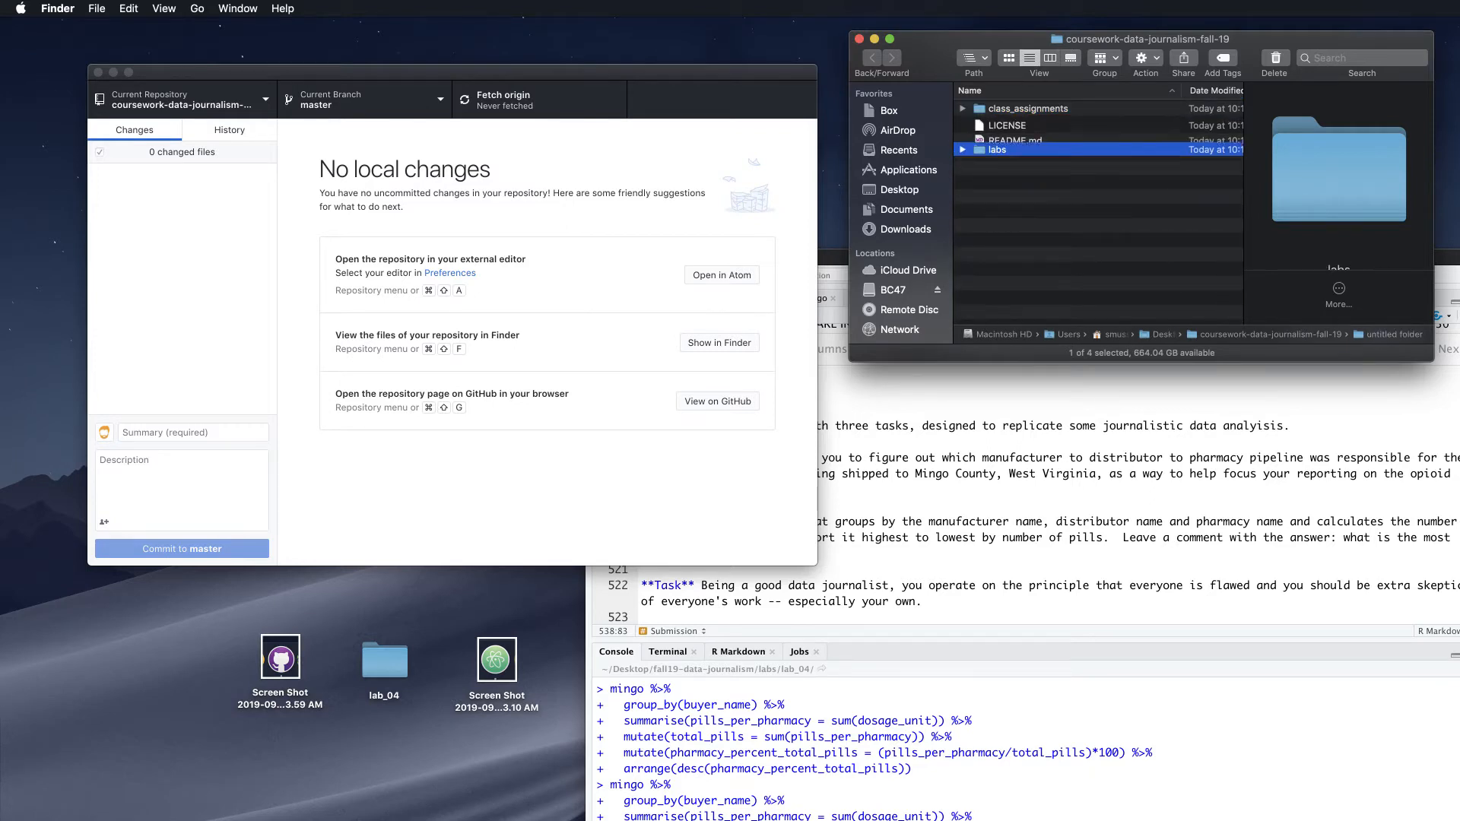
Add a third folder named data_analysis_project to the repository
right_click(1019, 202)
click(1038, 206)
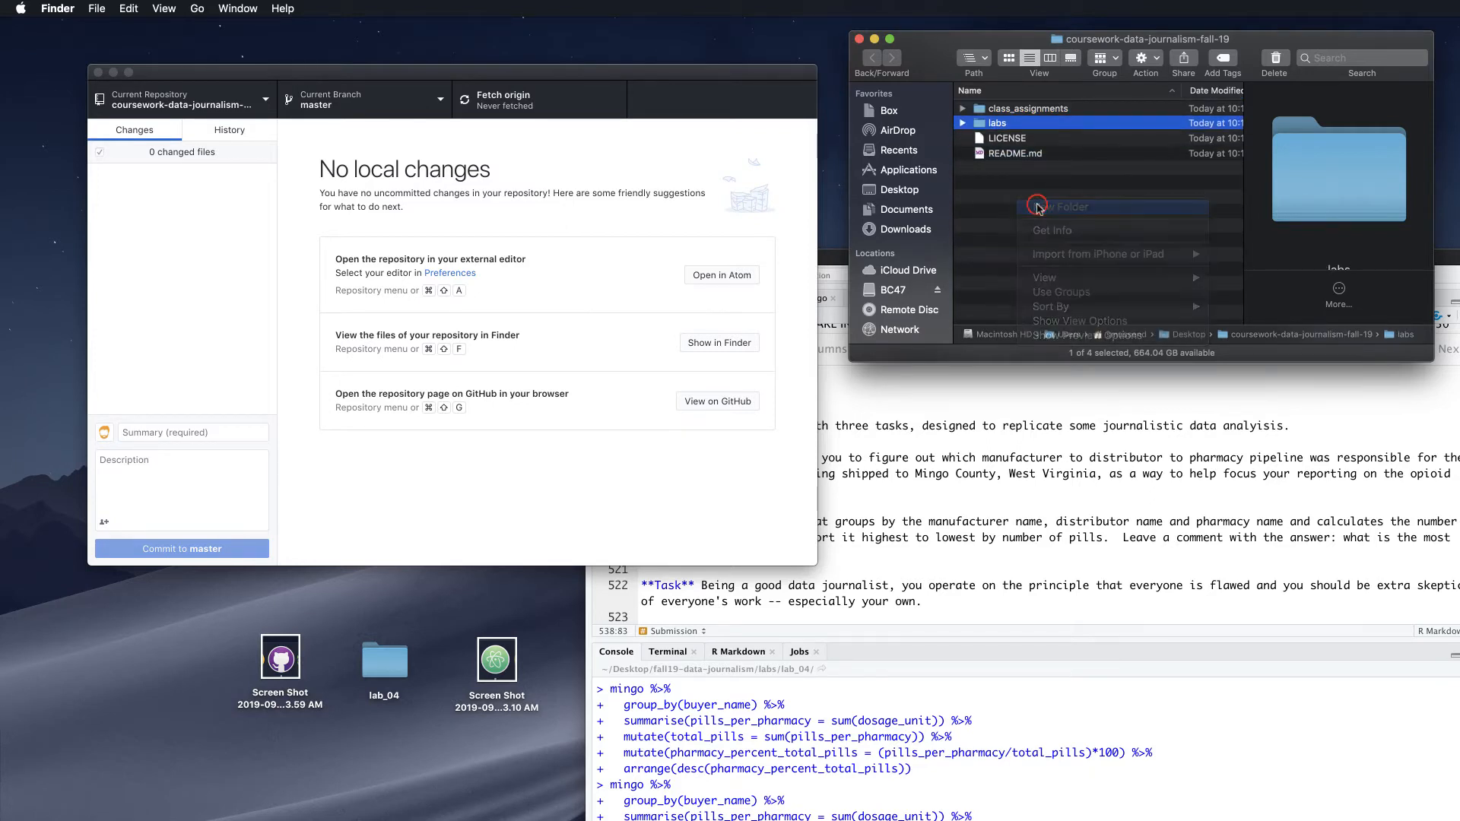
text(data_ana)
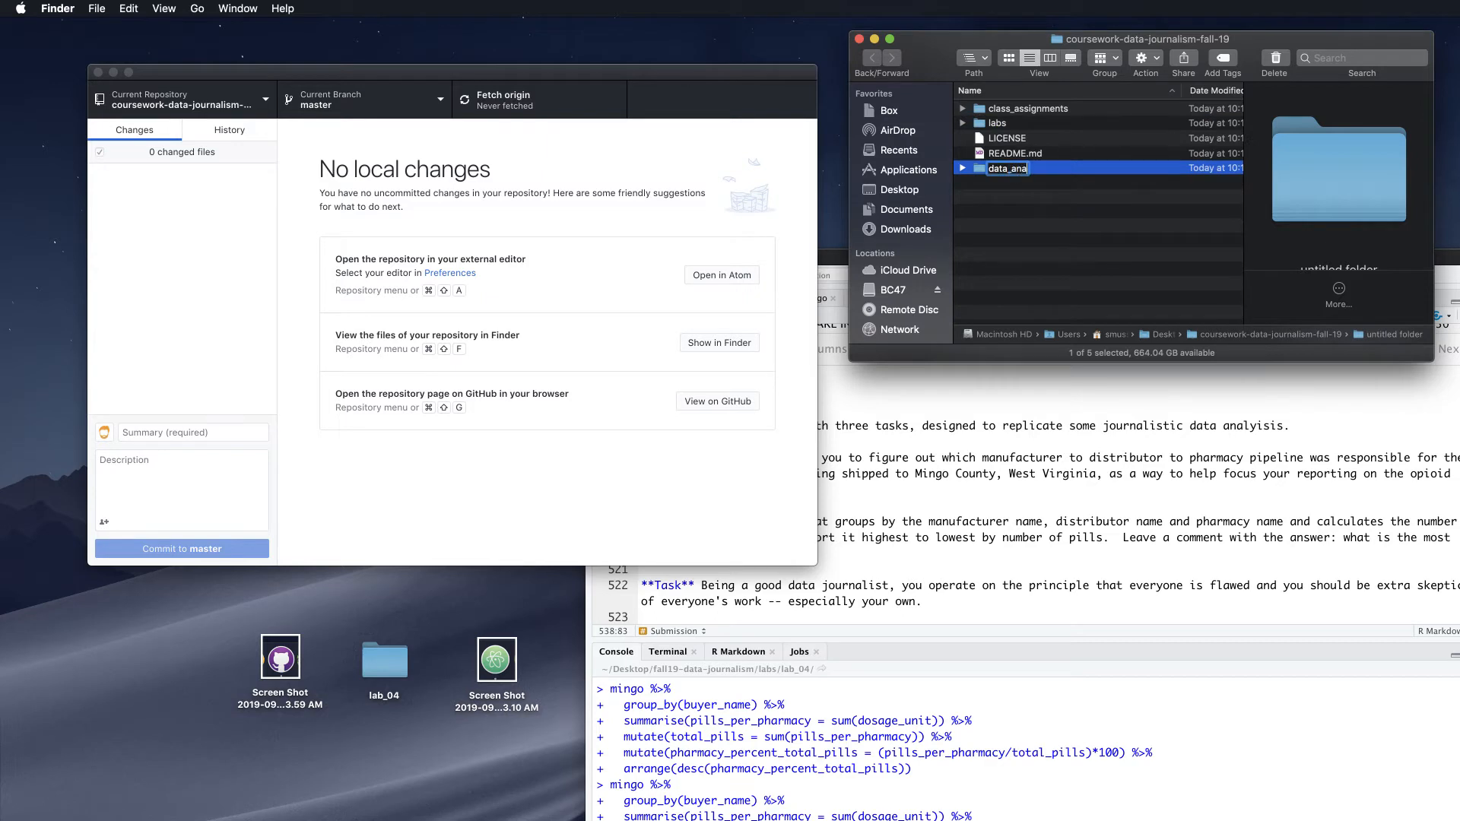
text(lysis_project)
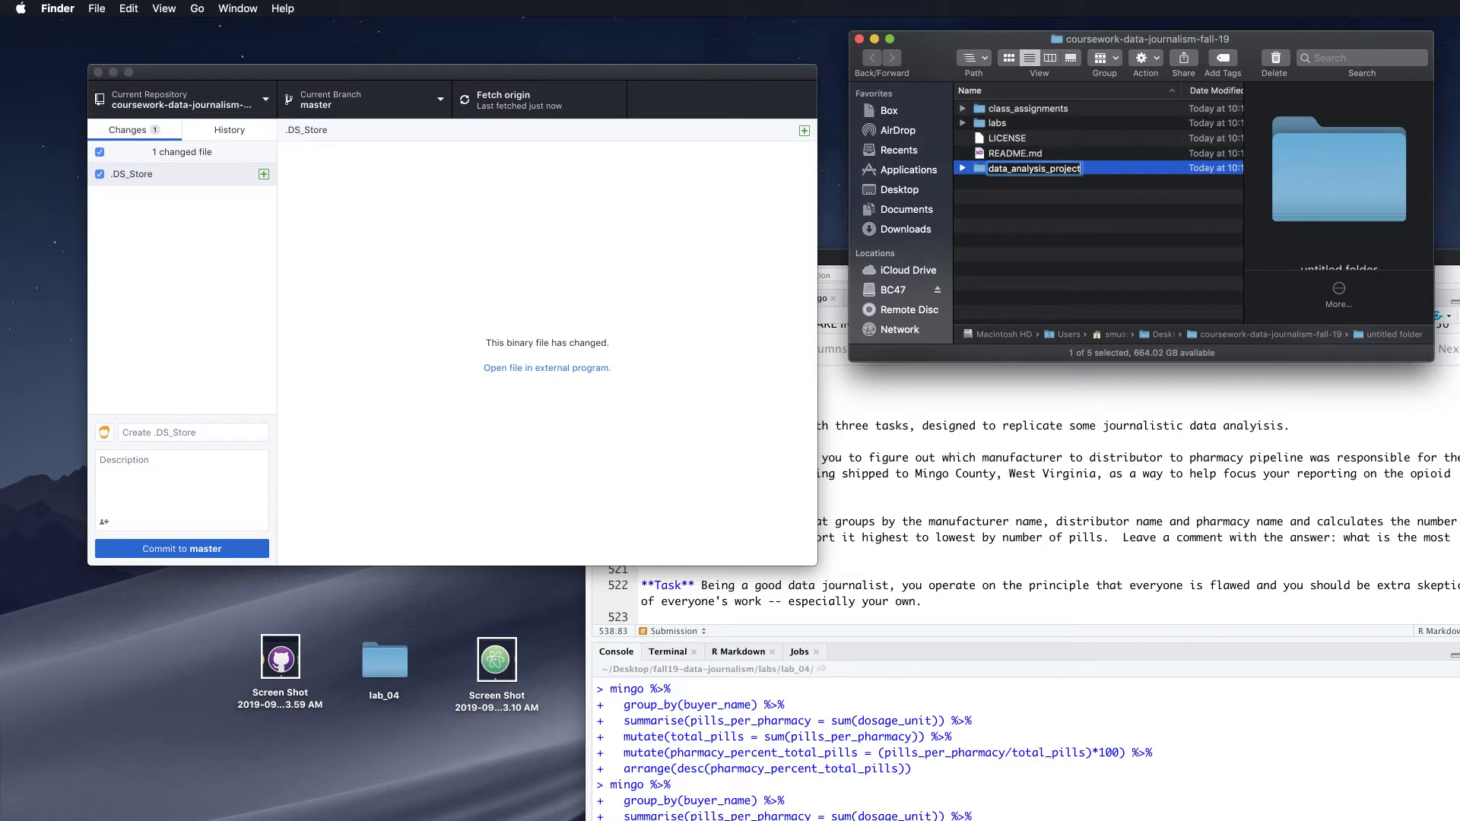
key(Return)
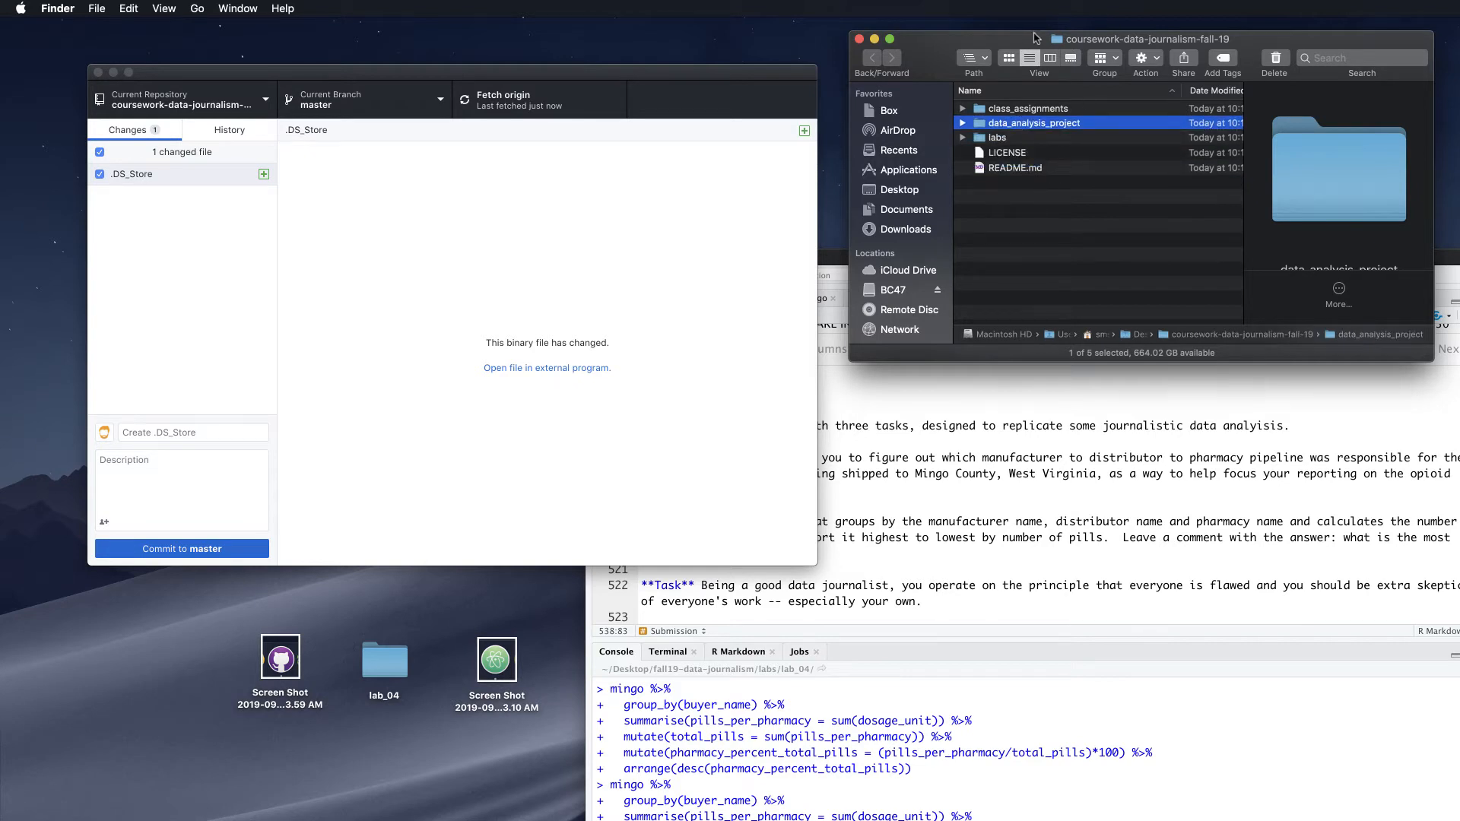
drag(1030, 40, 1068, 45)
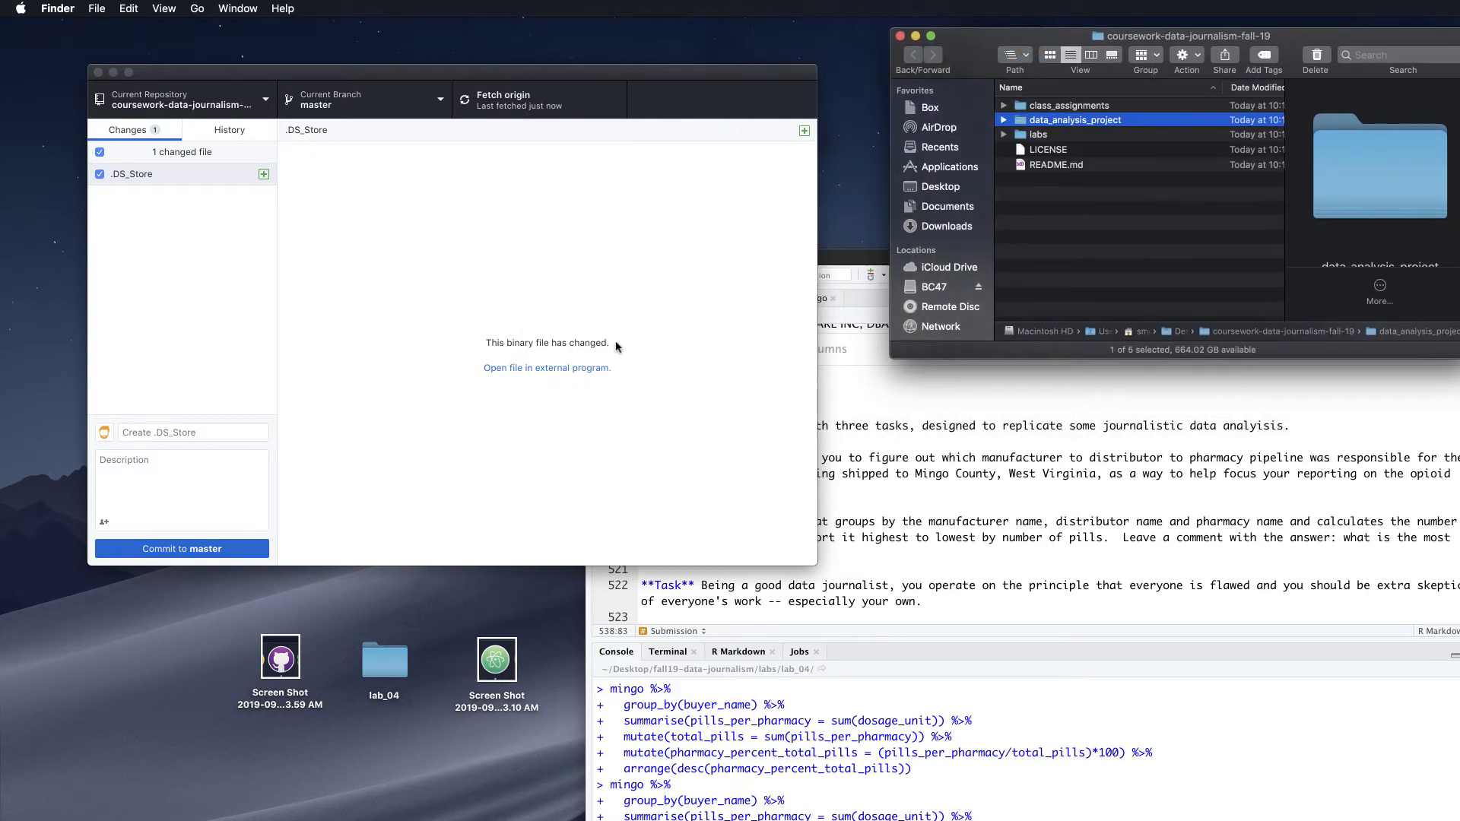
Drag the desktop lab_04 folder into the repository's expanded labs folder
double_click(392, 663)
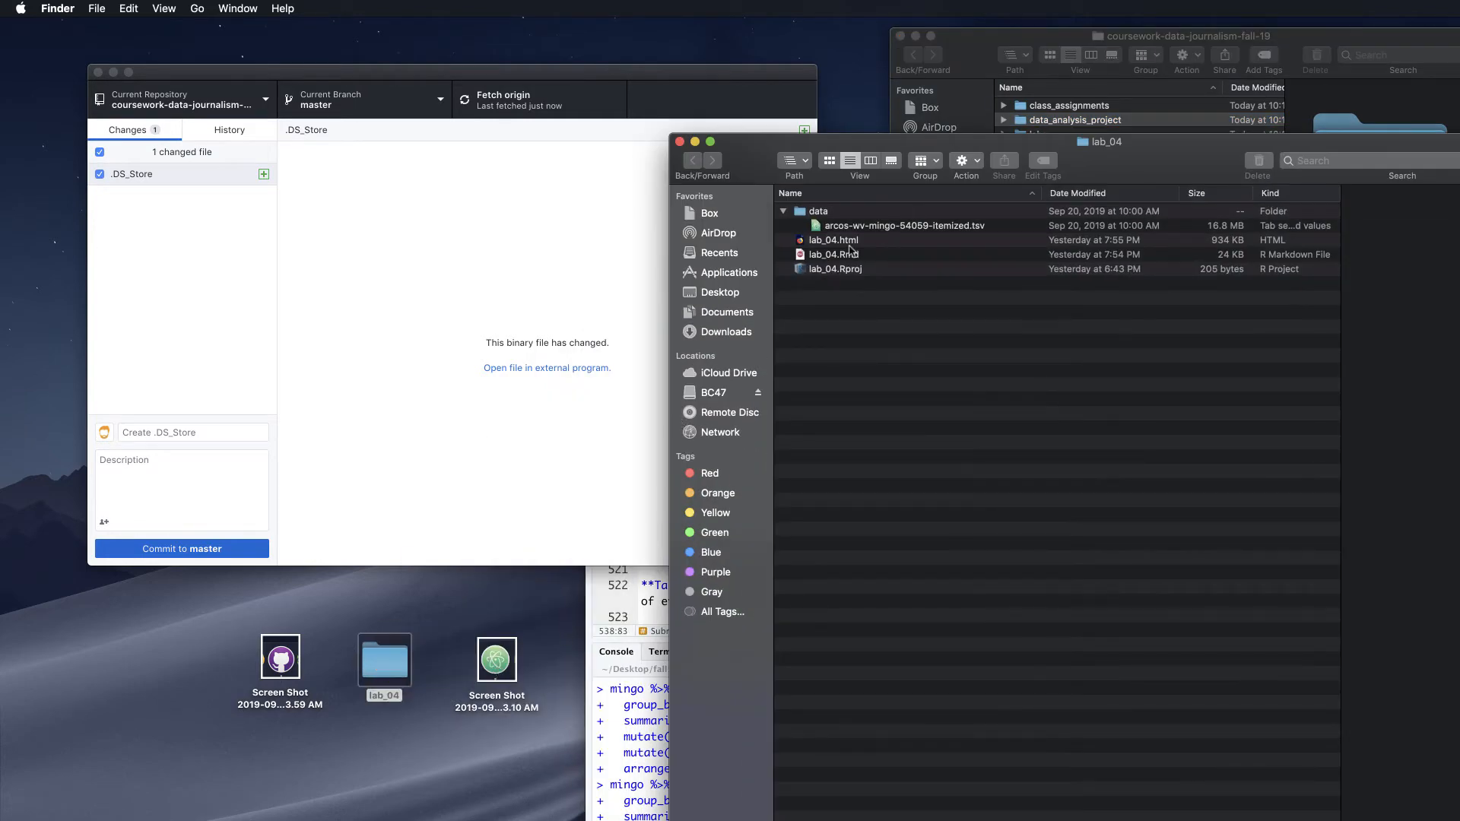
click(680, 142)
click(999, 135)
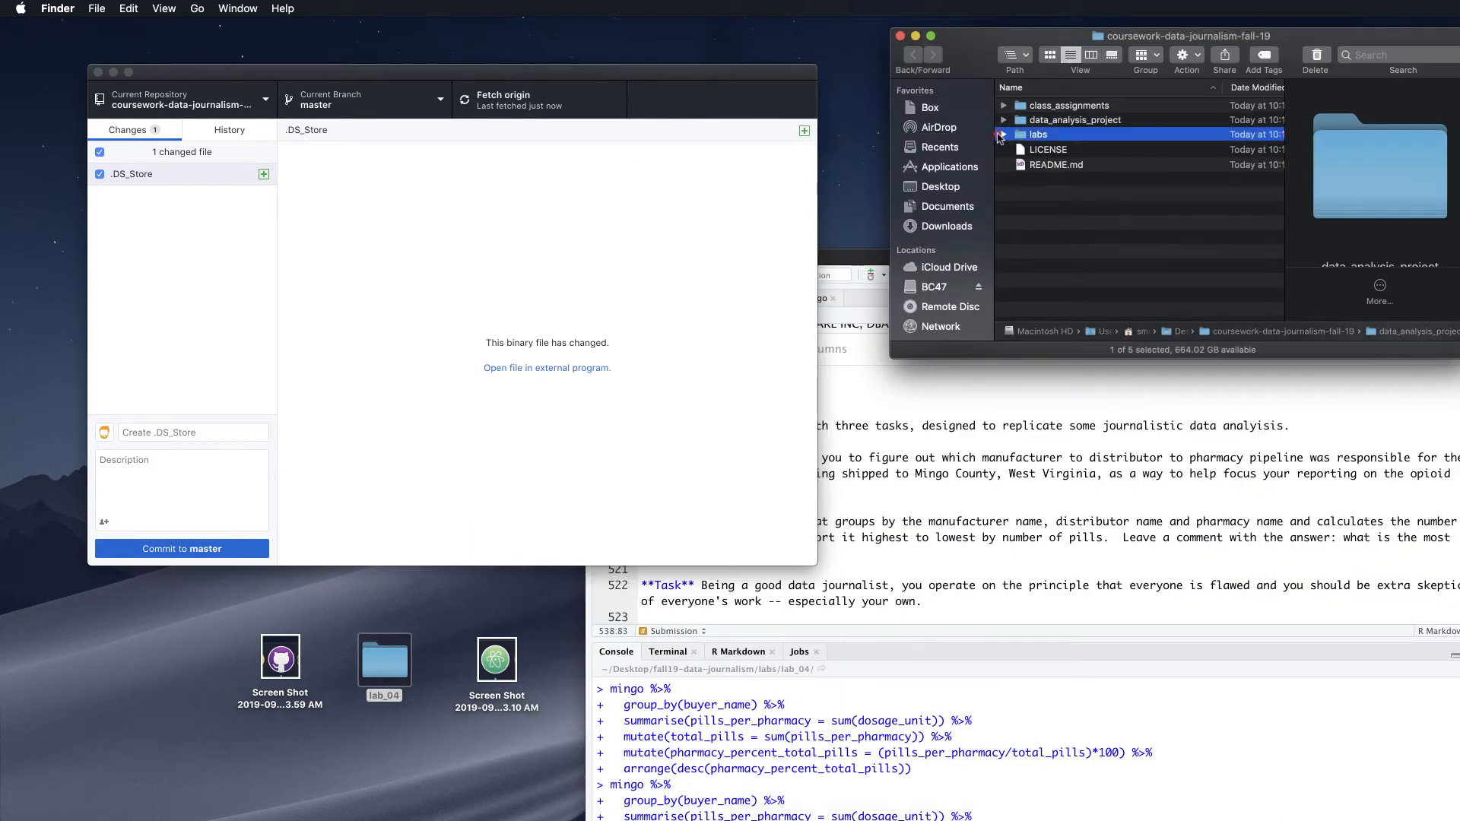
click(1003, 134)
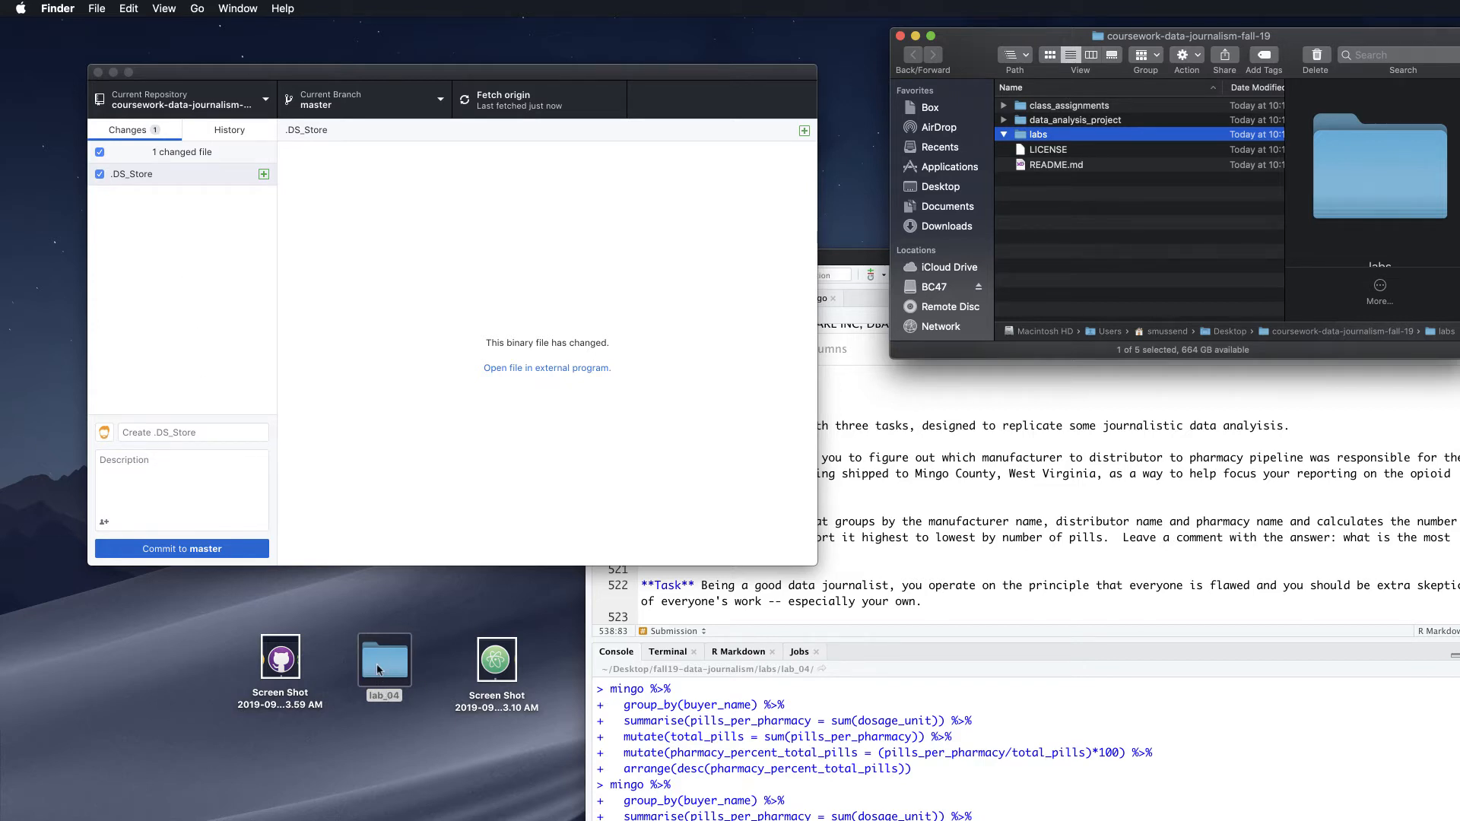
drag(378, 667, 1034, 139)
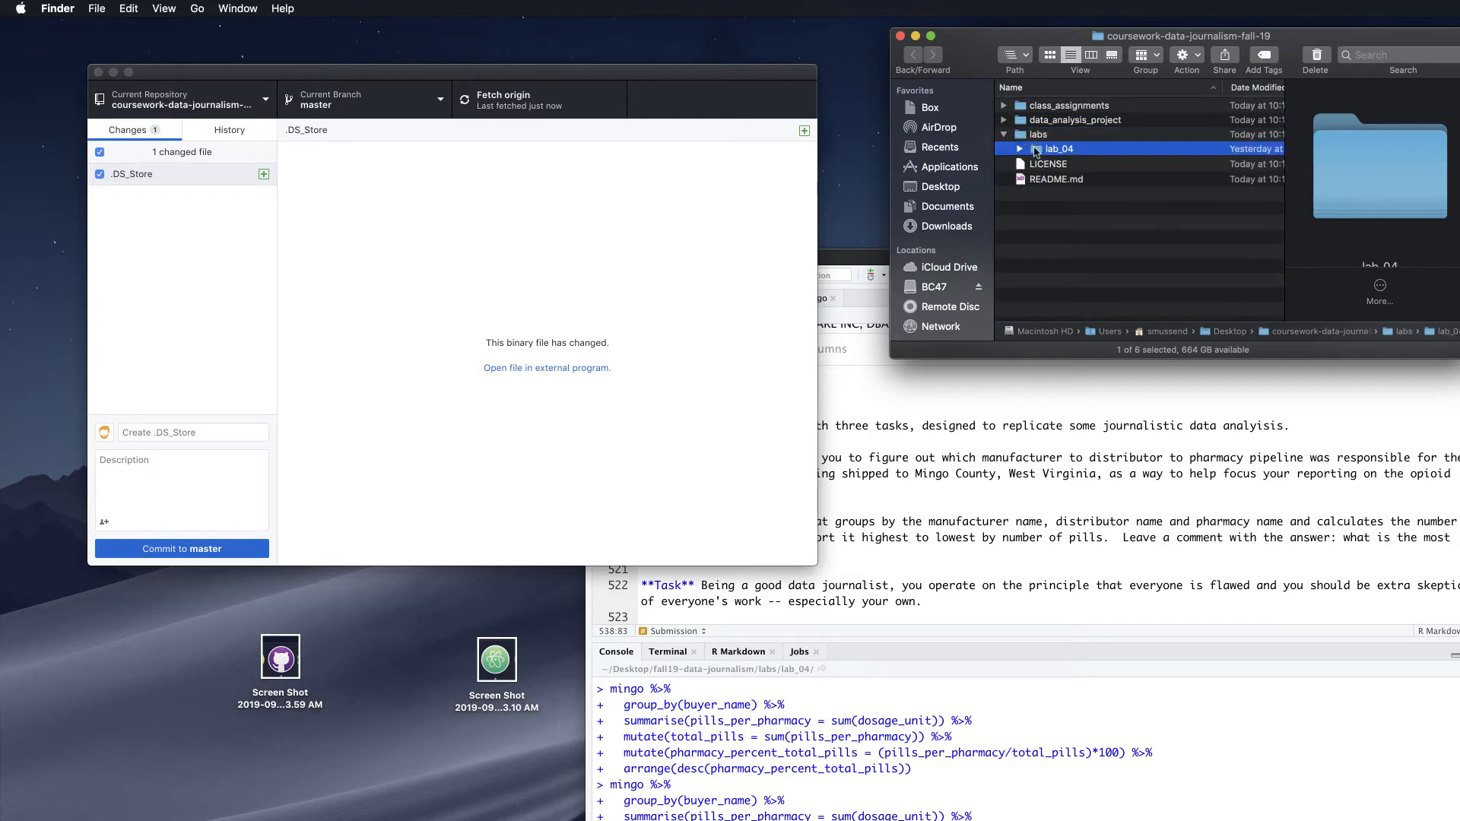
click(1059, 247)
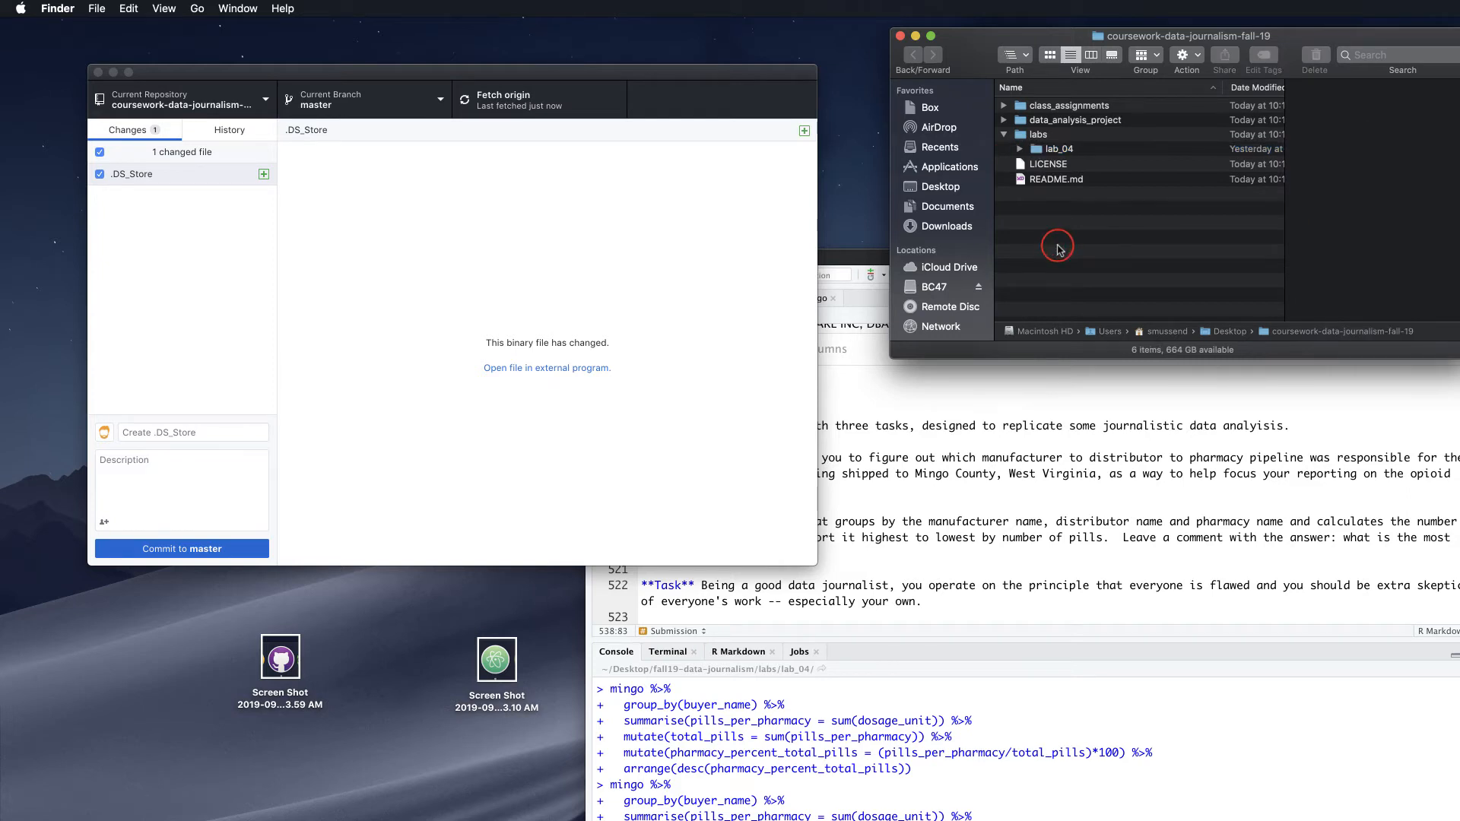
click(498, 221)
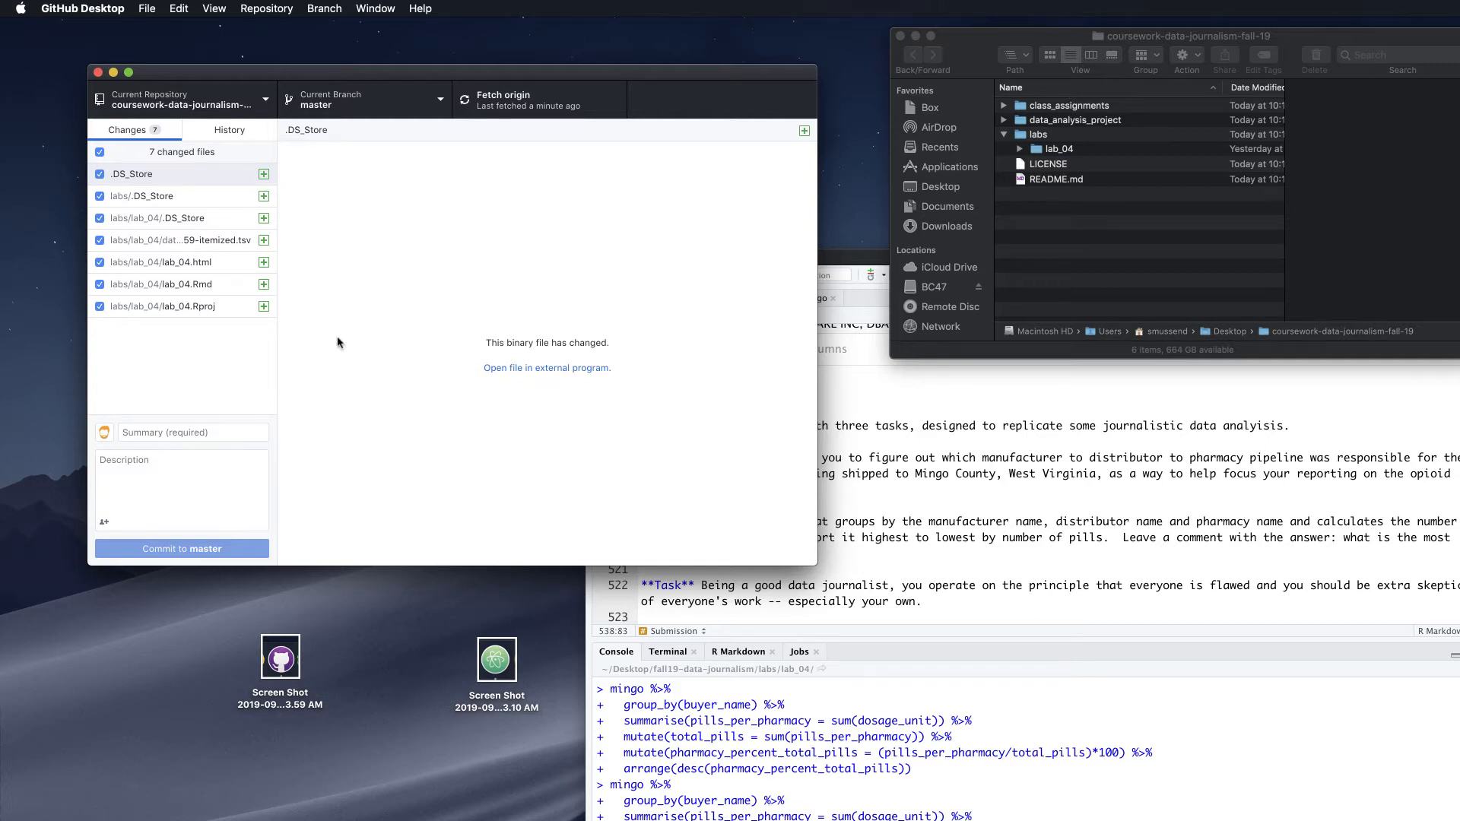
Commit the seven lab_04 files to master with the summary 'adding lab 4 files'
click(187, 432)
text(adding lab)
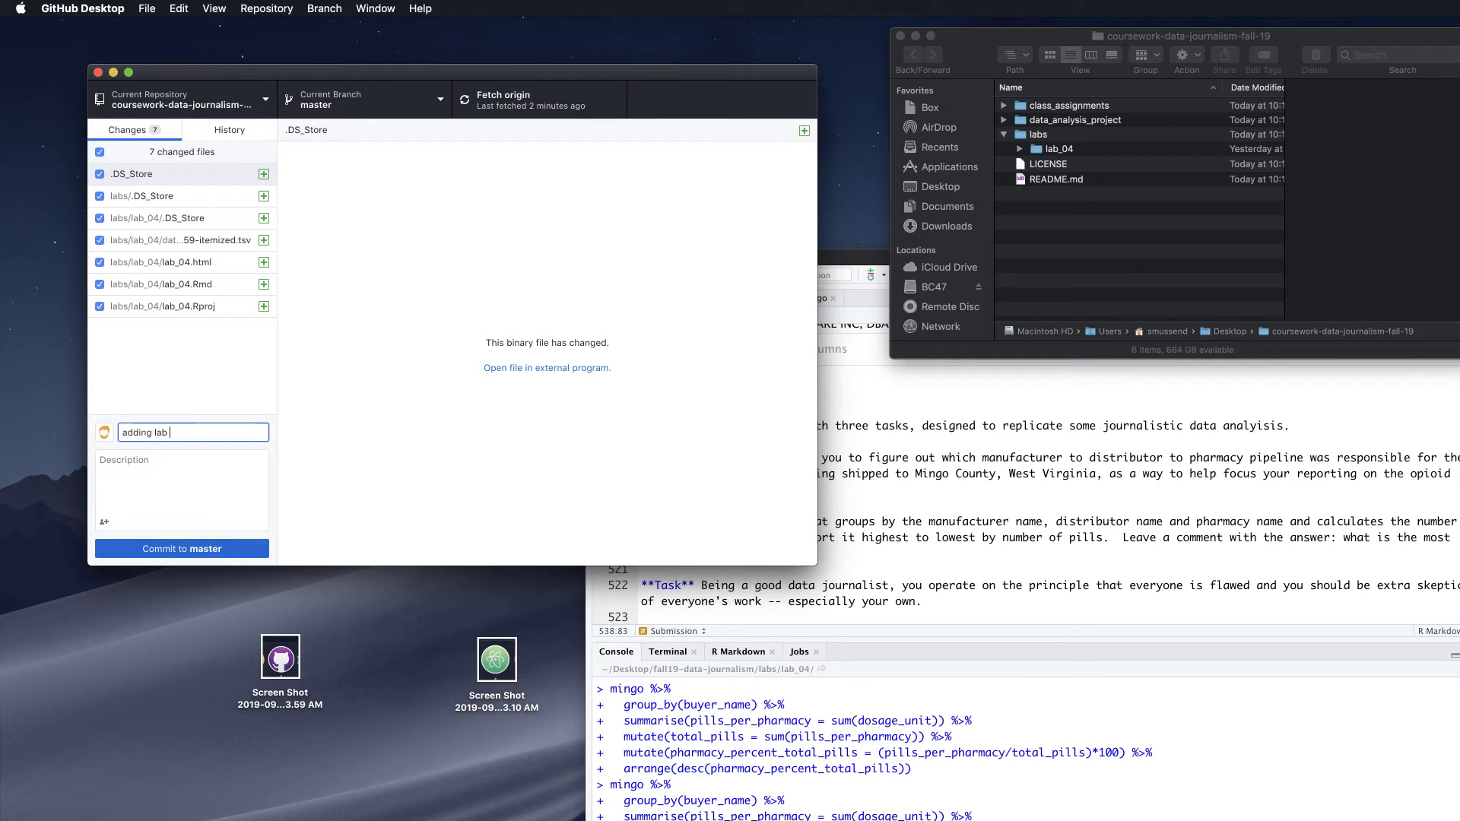
text( 4 files)
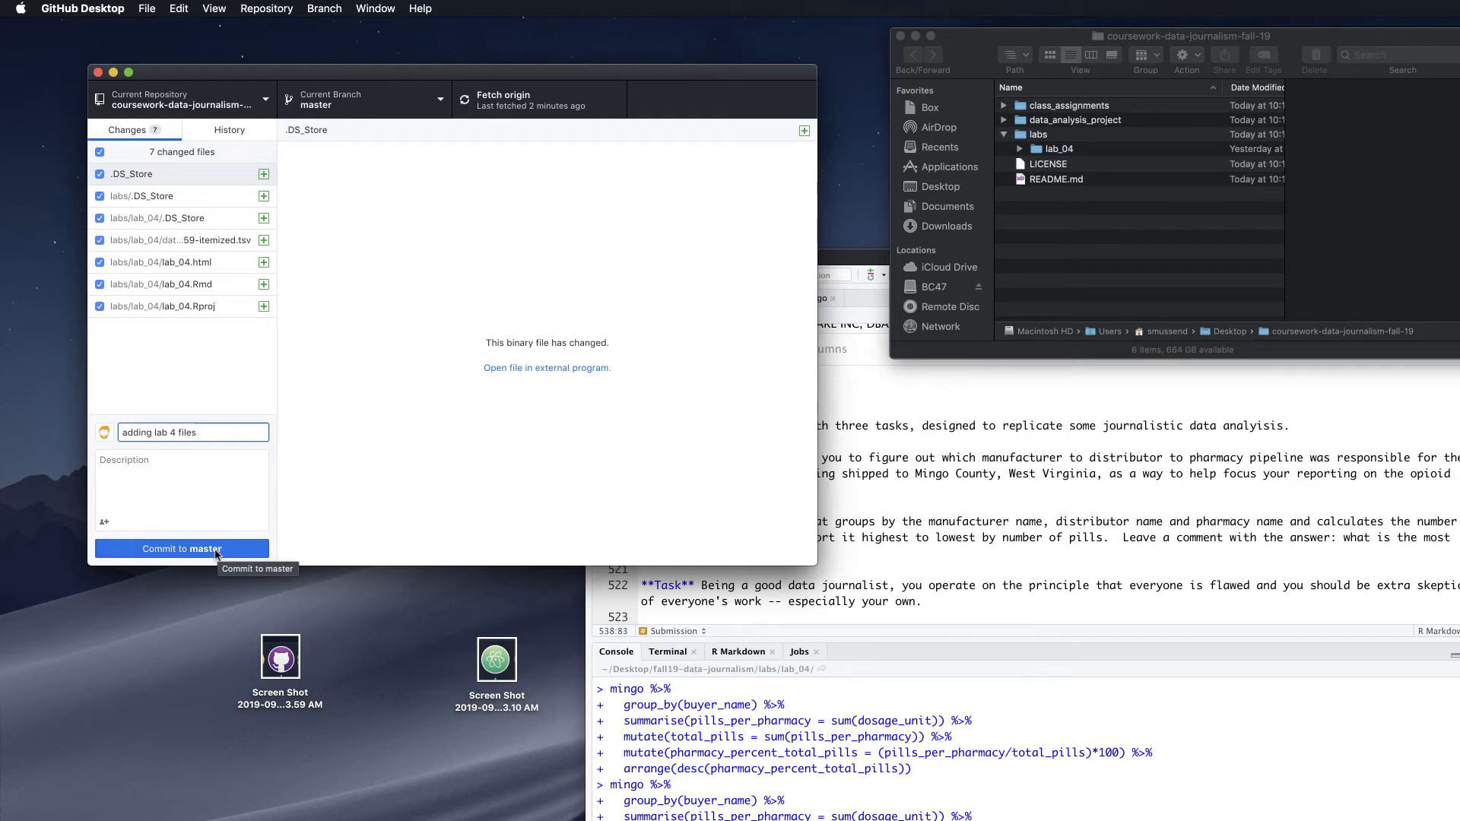
click(174, 461)
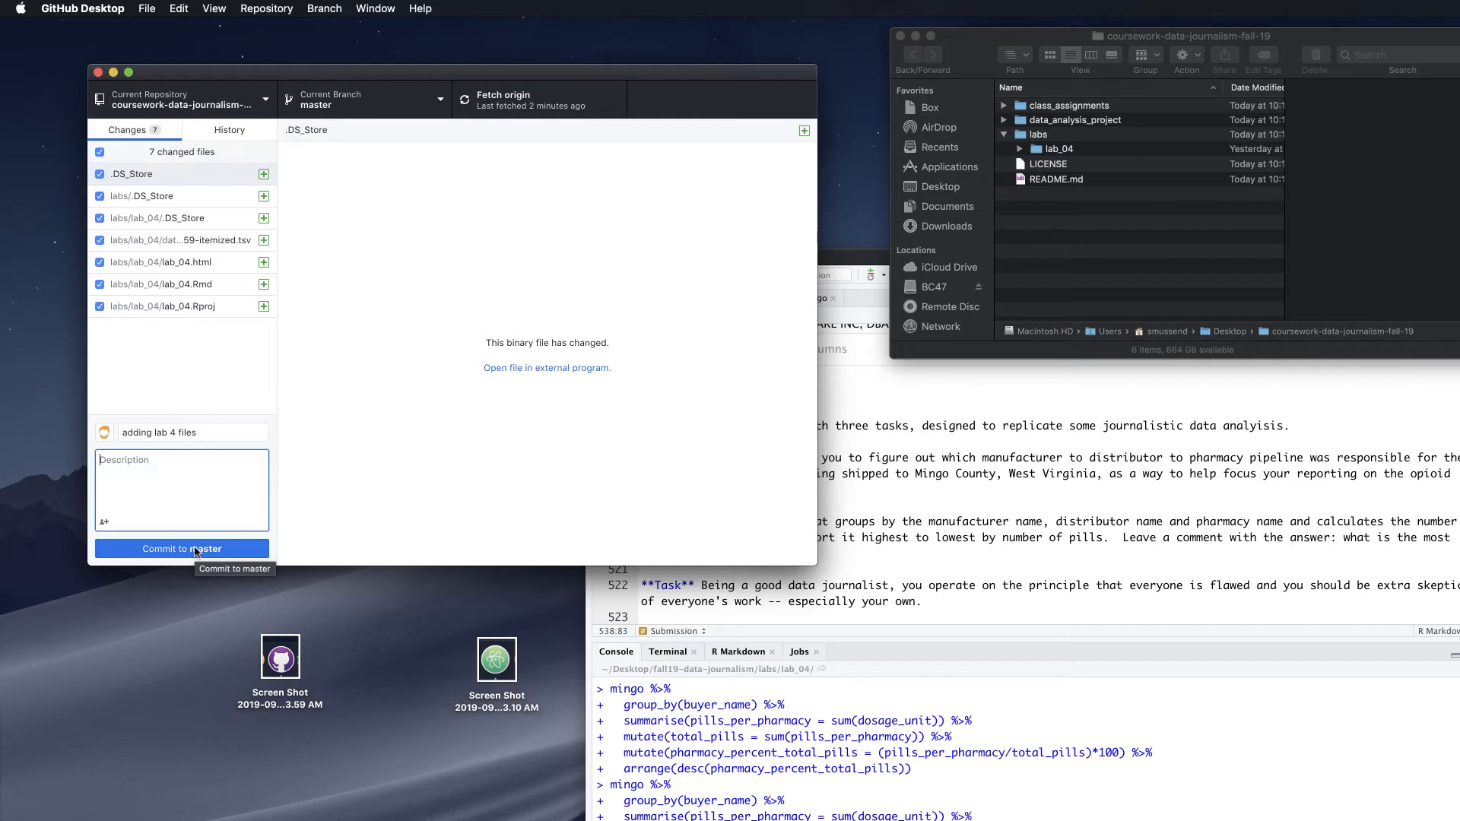
click(426, 101)
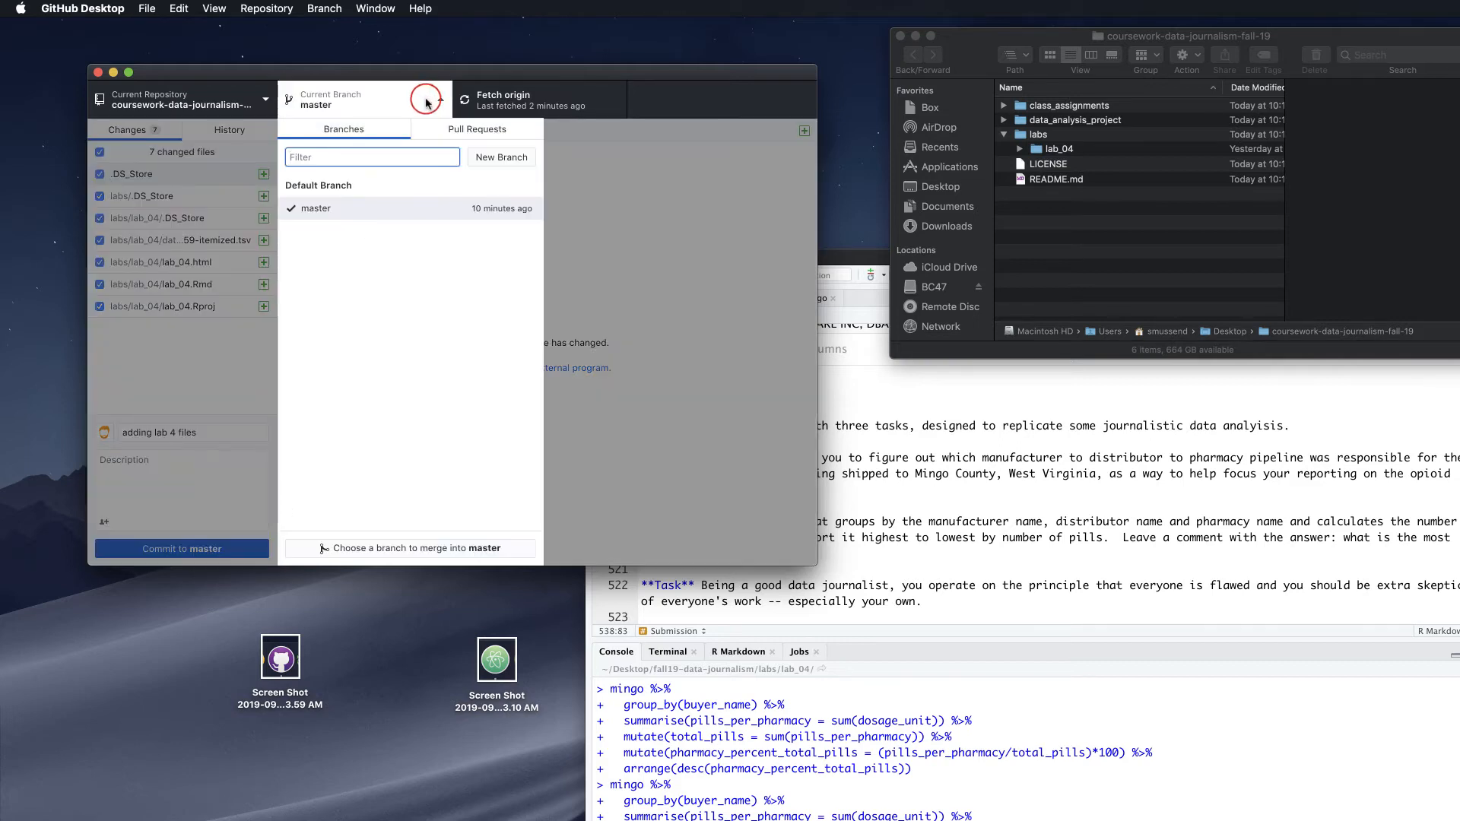
click(631, 222)
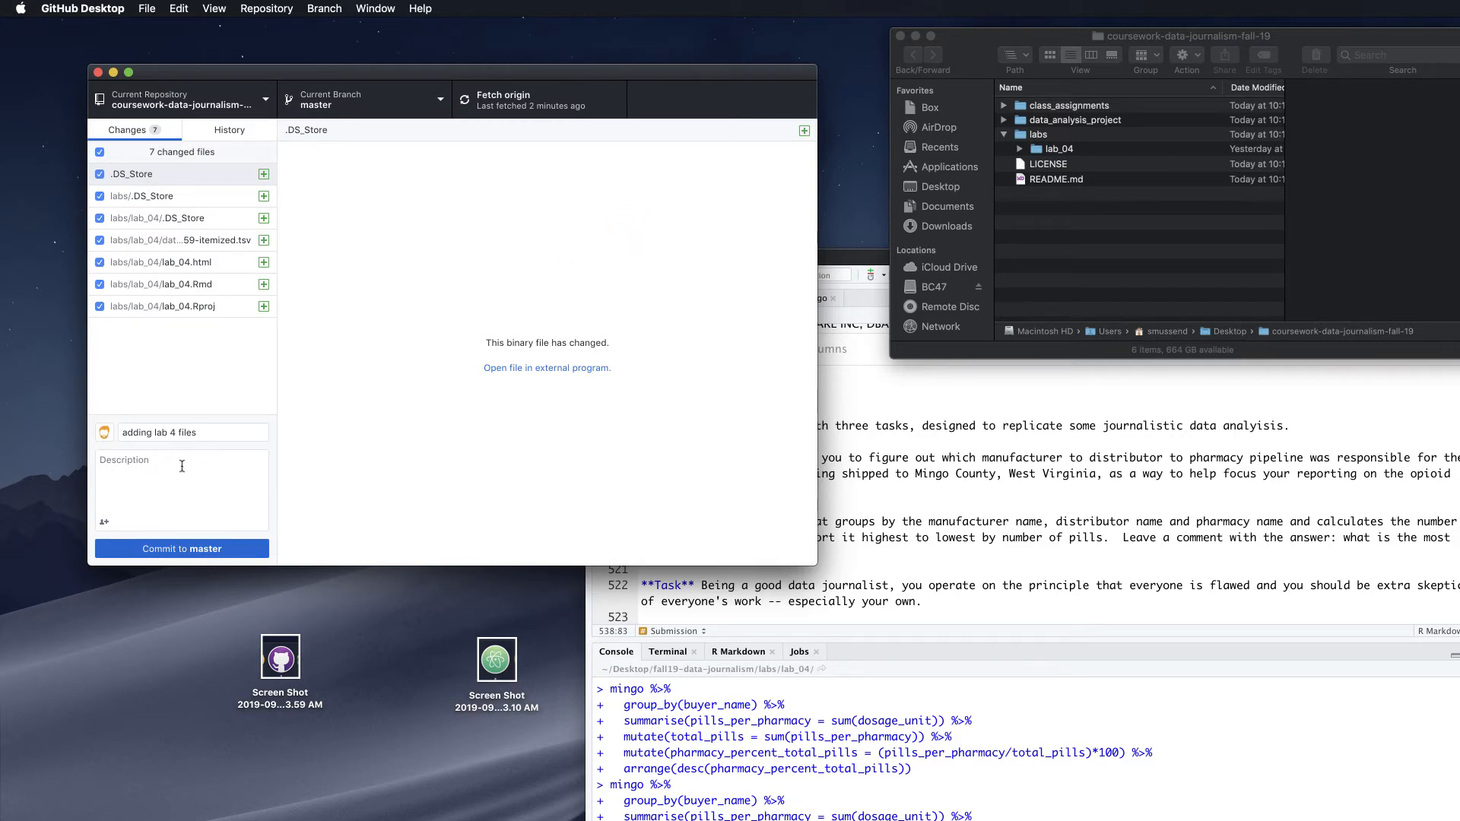
click(184, 550)
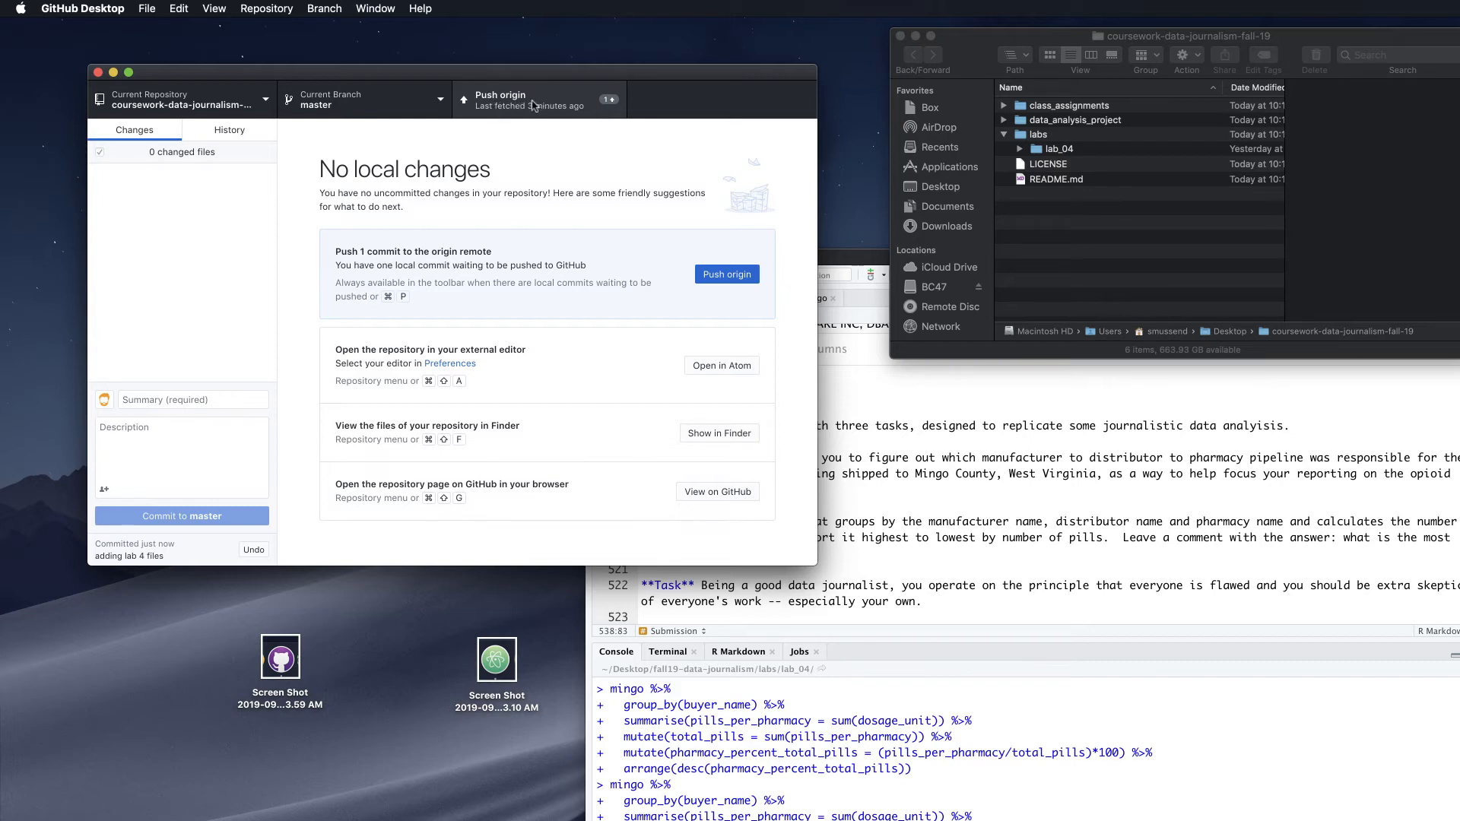
Push the lab 4 commit to origin and view the repository on GitHub
click(527, 102)
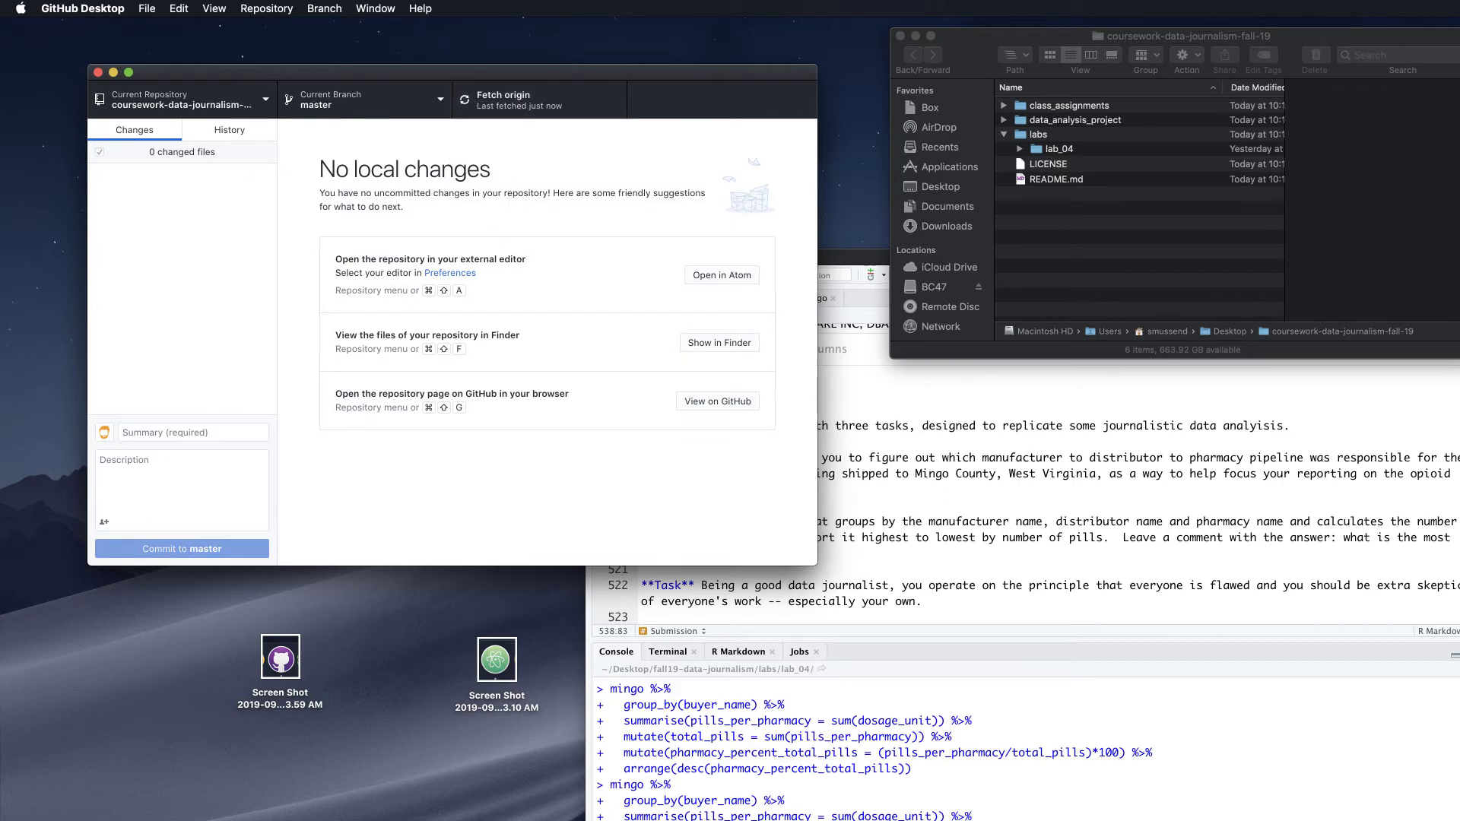
key(super+shift+g)
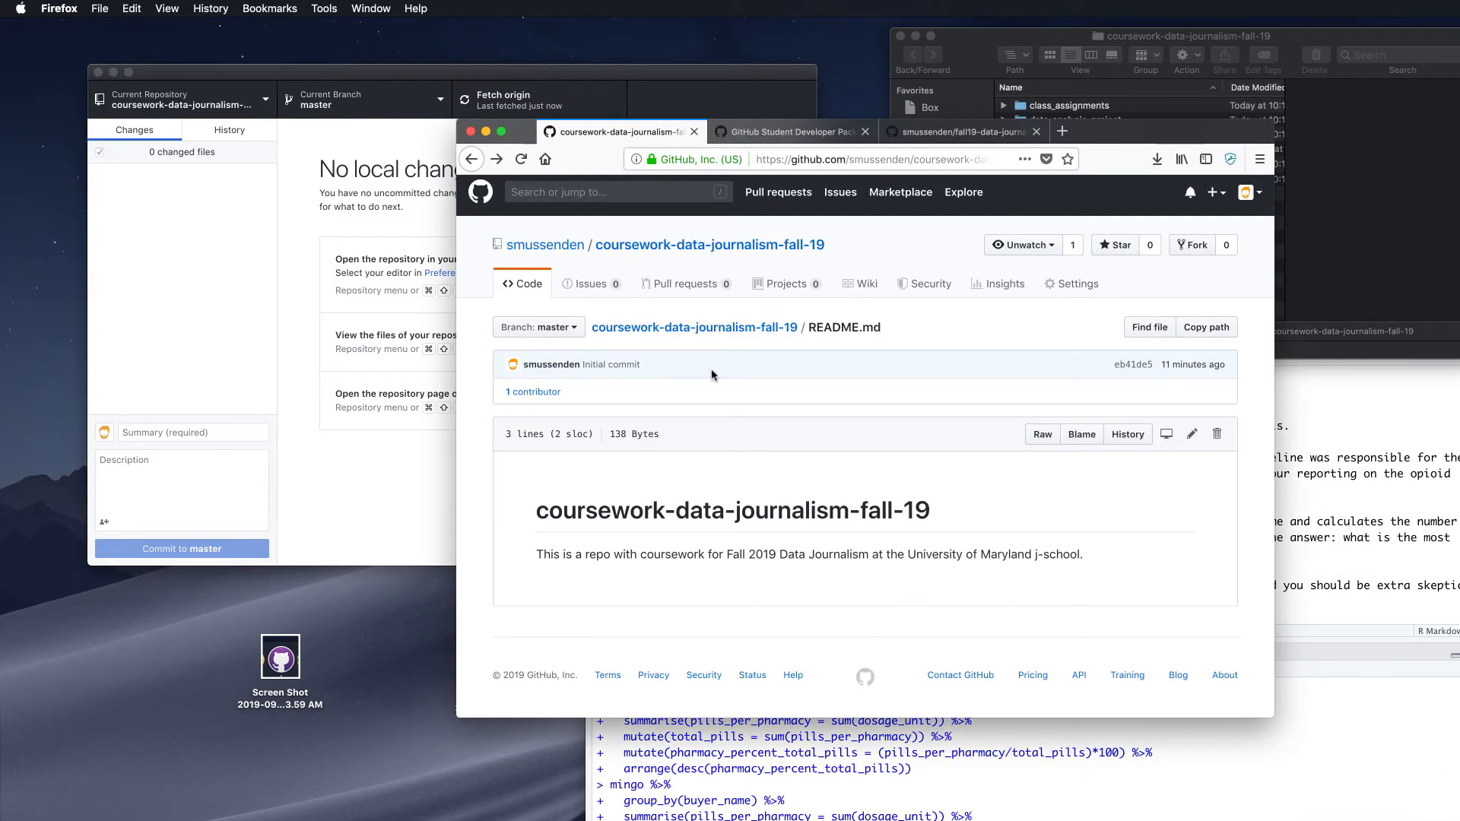
Browse to labs/lab_04 on GitHub and open lab_04.Rmd to confirm it uploaded
click(712, 327)
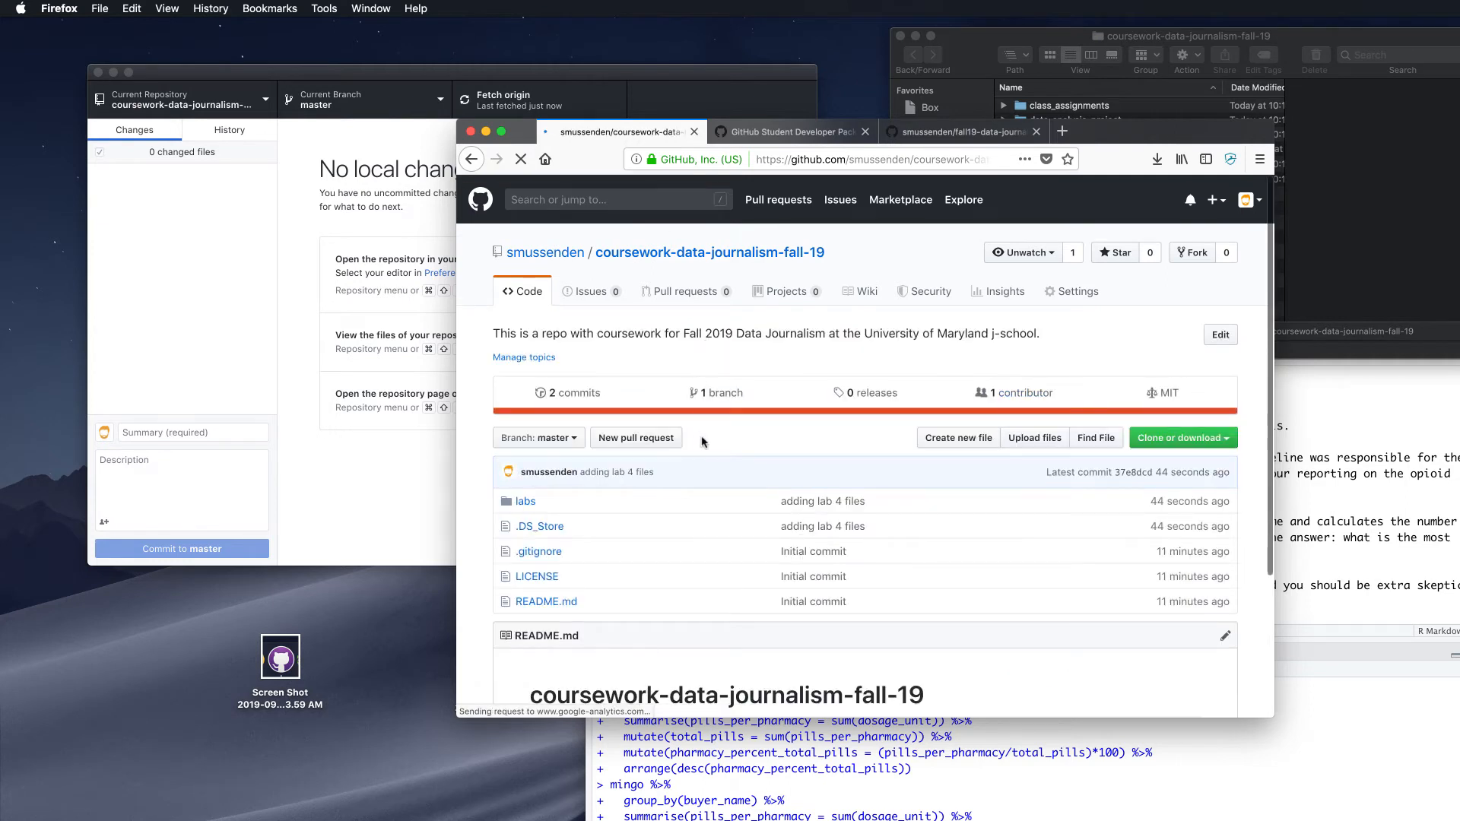
scroll(702, 442, down, 2)
scroll(702, 441, down, 1)
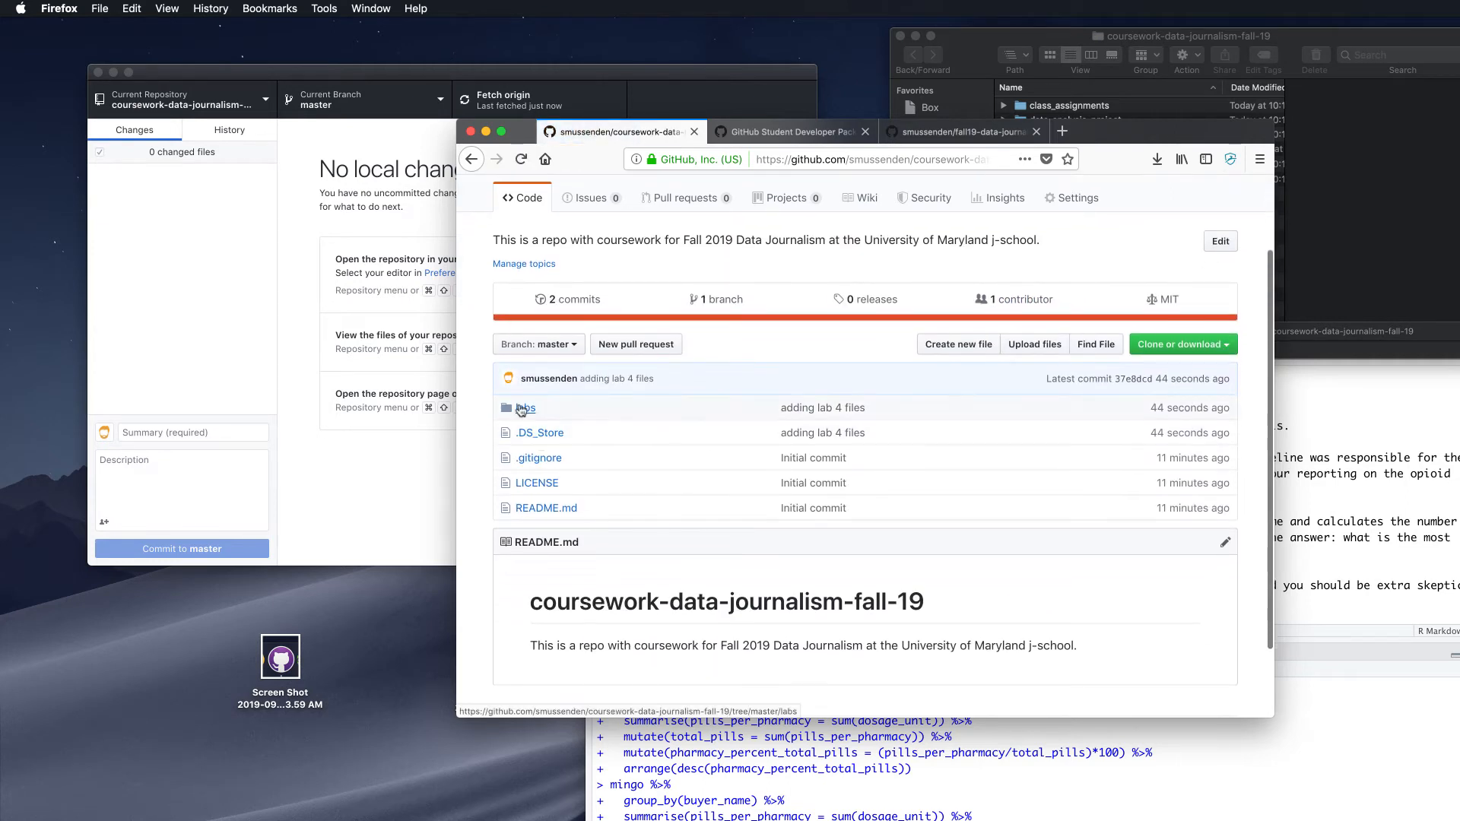
scroll(522, 411, down, 1)
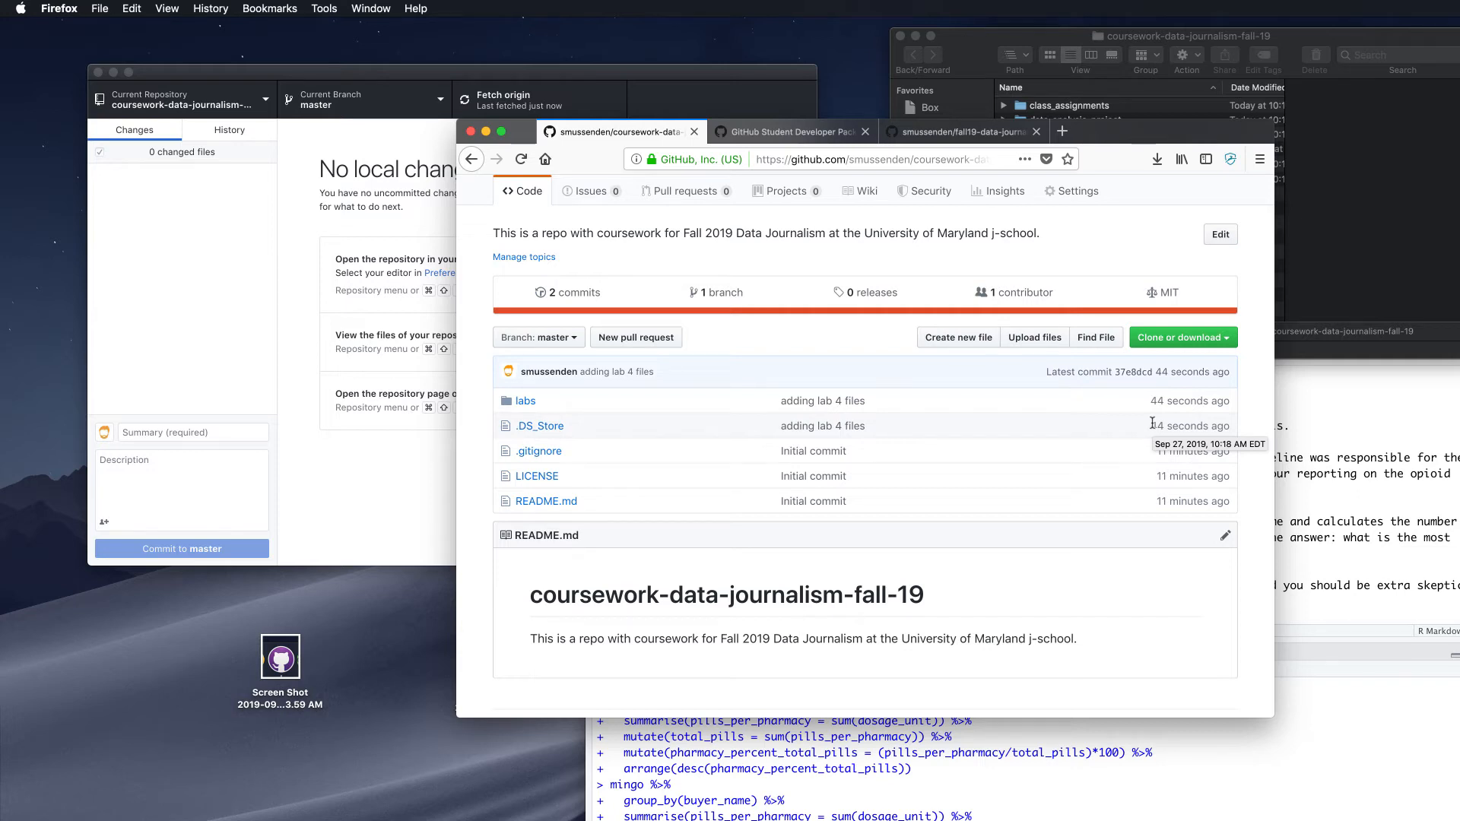
scroll(527, 394, down, 1)
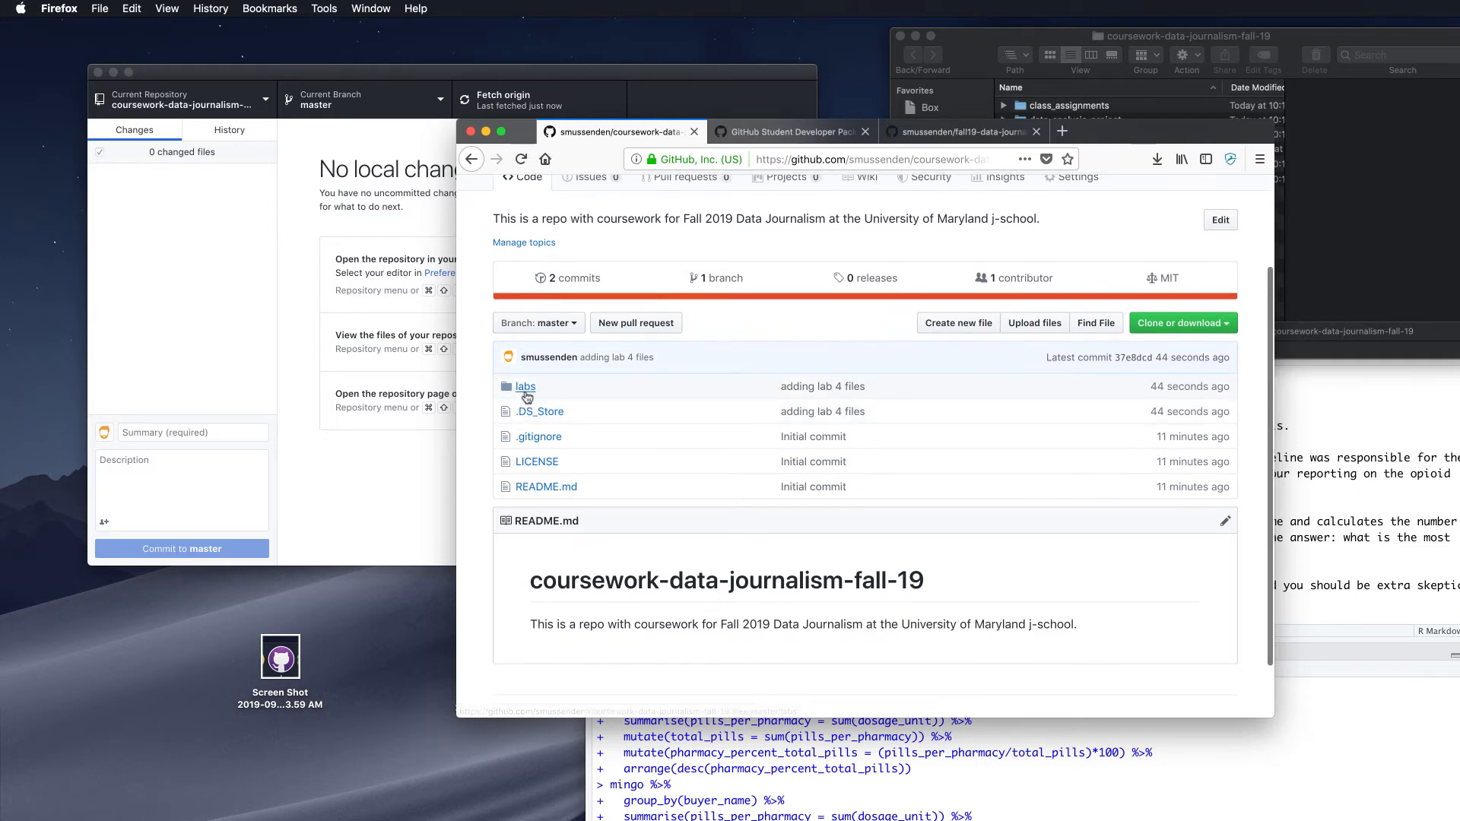
click(526, 388)
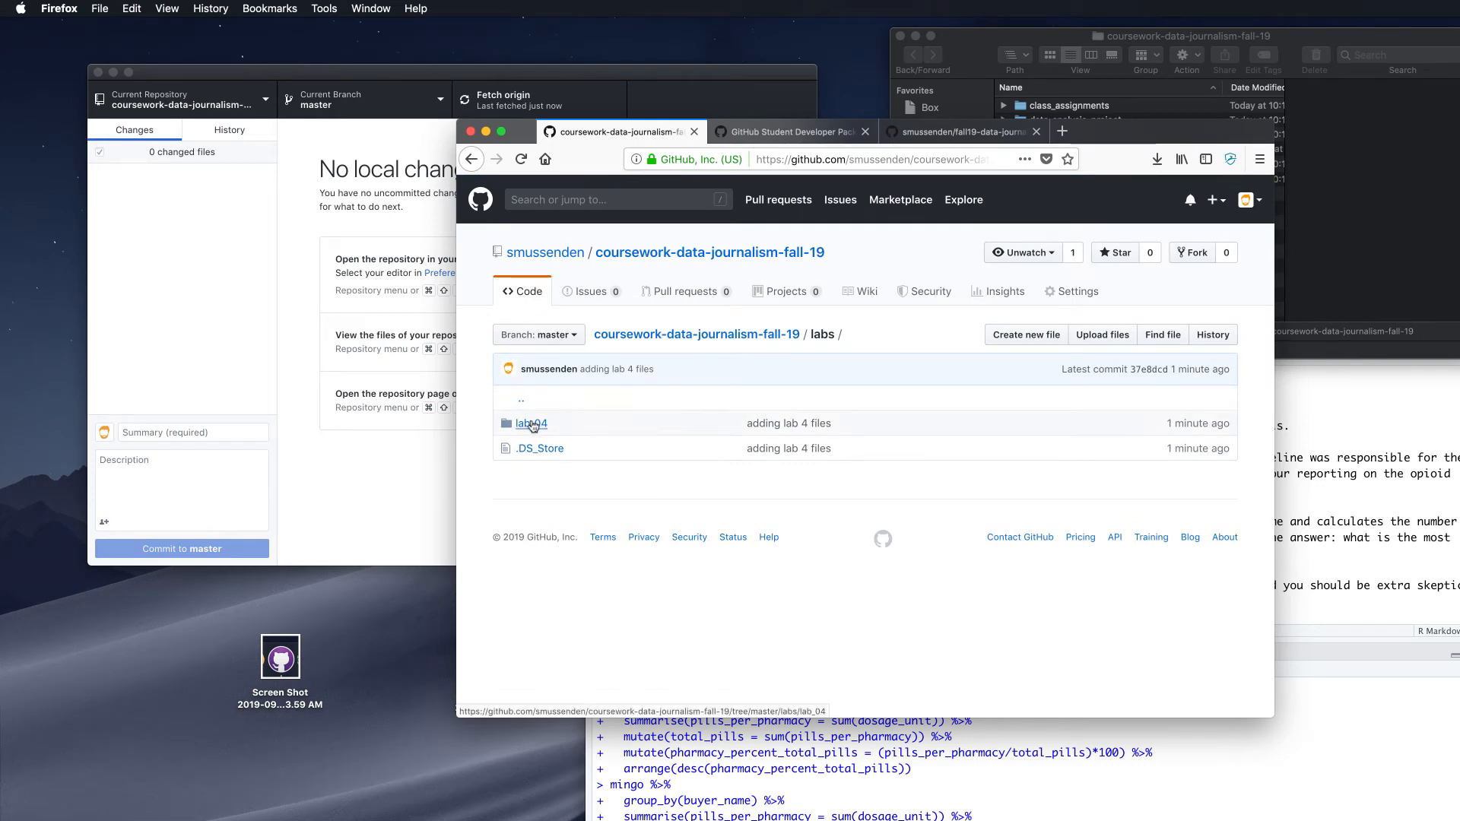
click(531, 424)
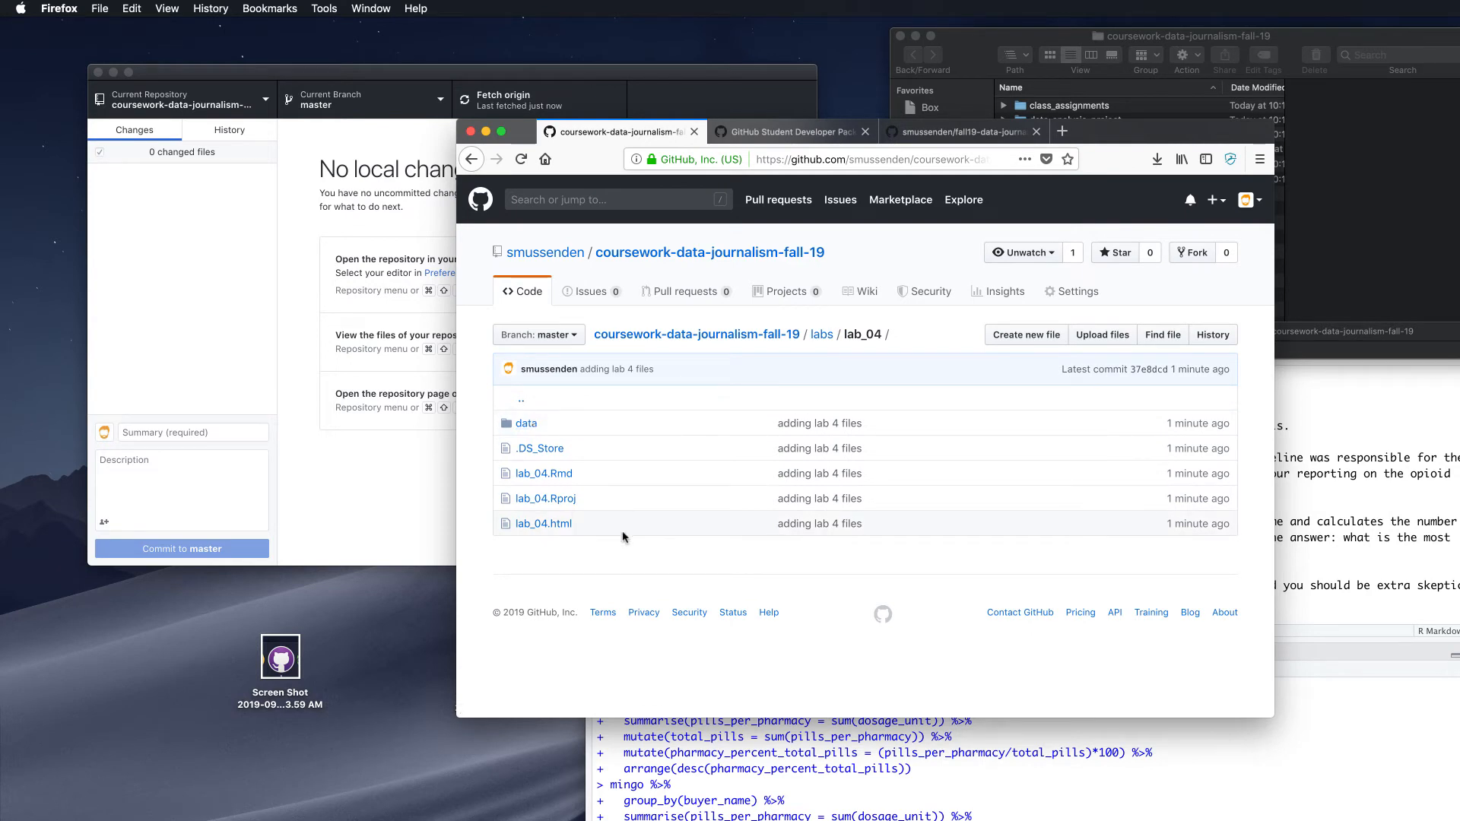
click(549, 475)
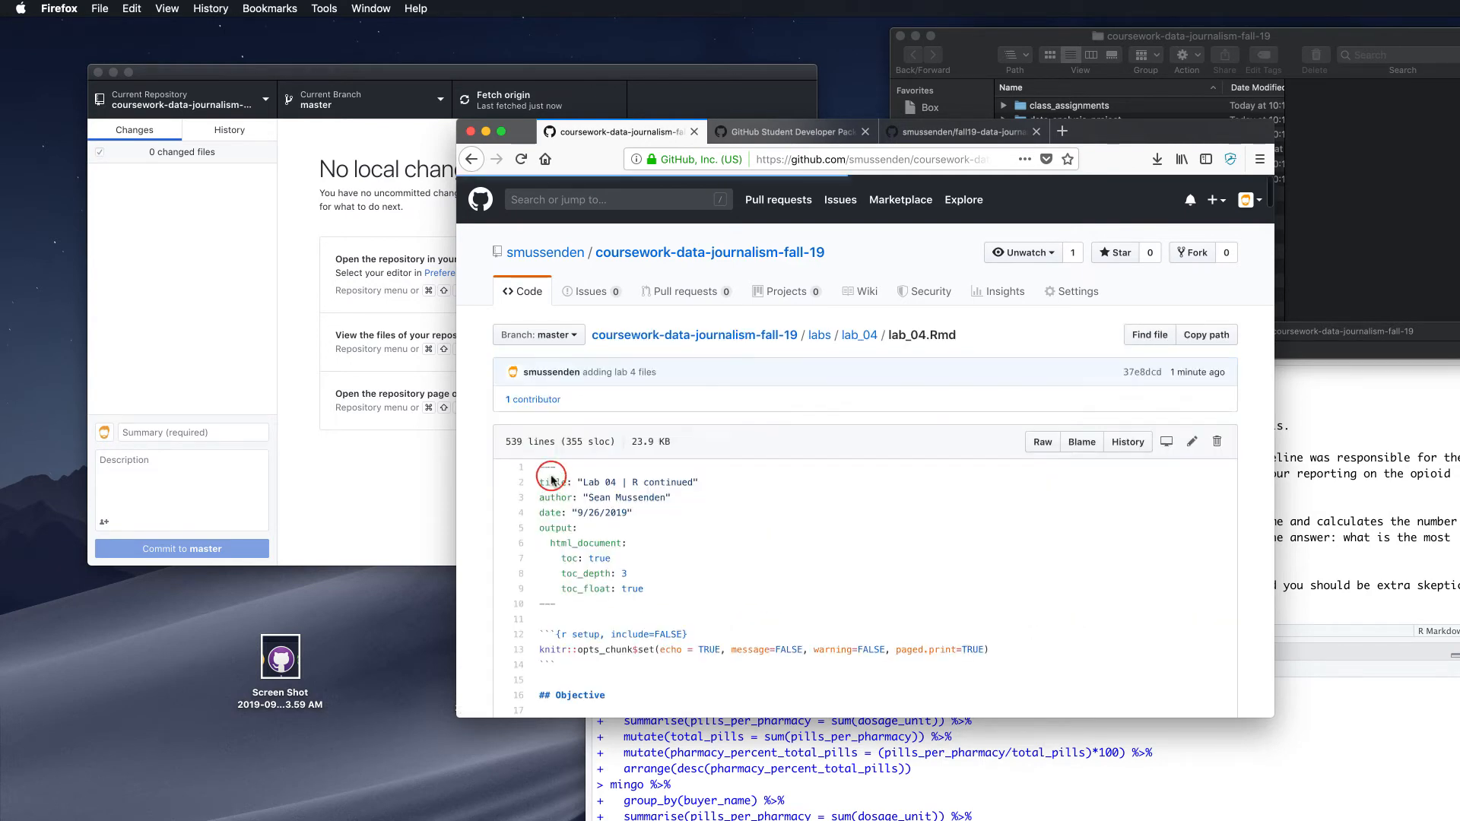
Check the lab_04.Rmd page address and go back to the lab_04 folder listing
scroll(601, 494, down, 10)
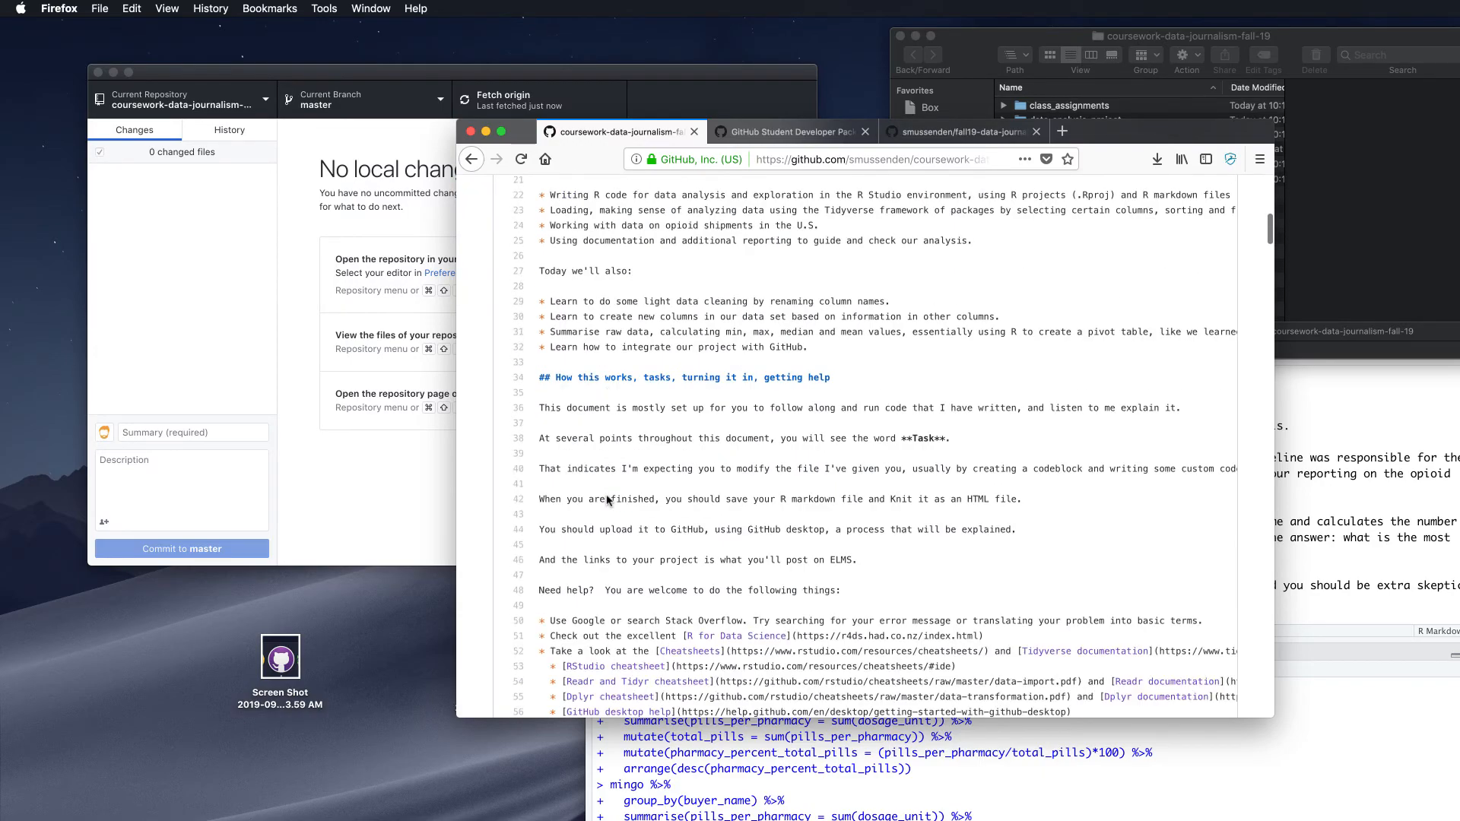
scroll(607, 500, down, 5)
scroll(607, 498, up, 20)
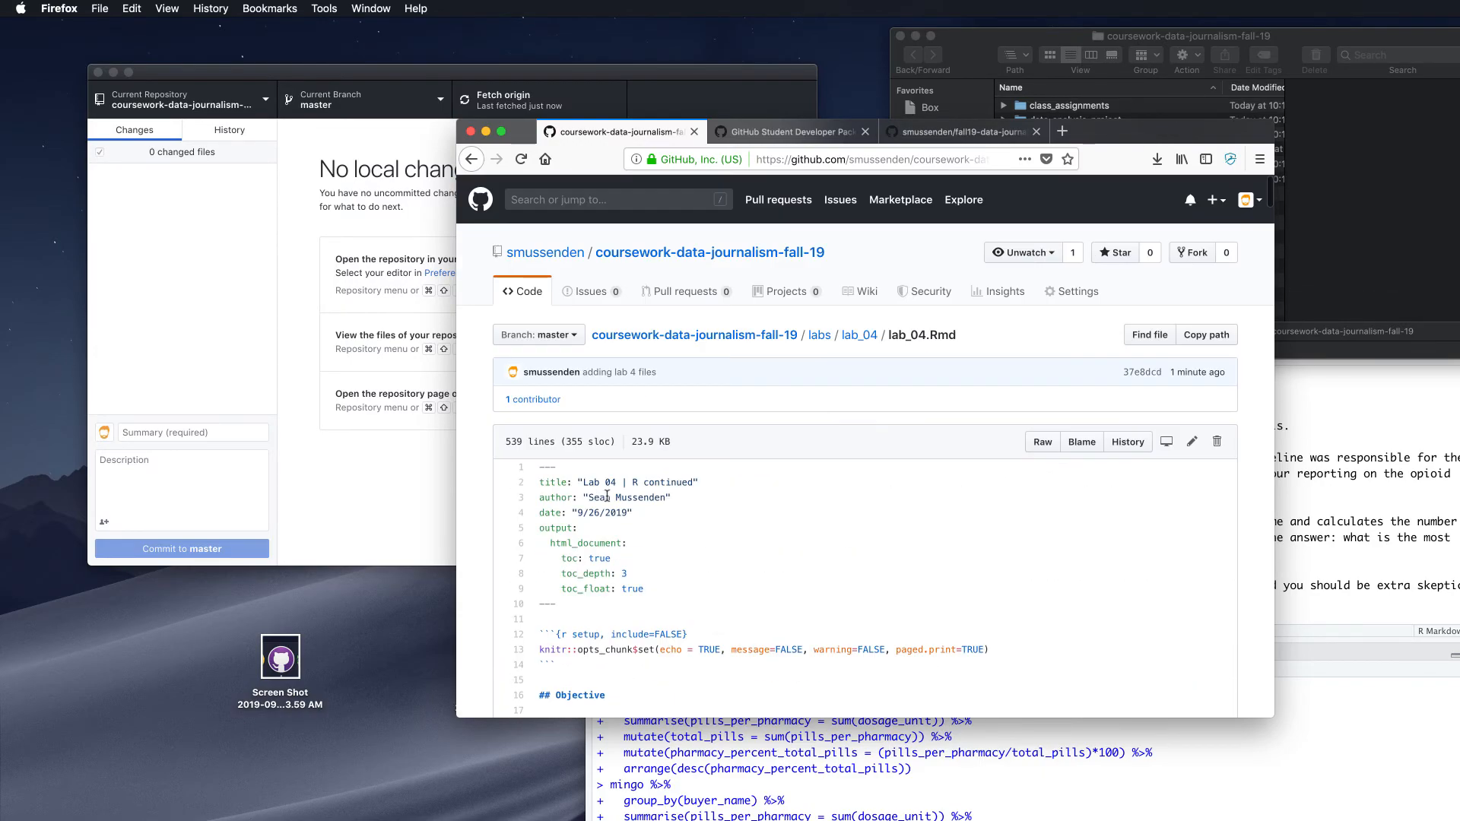
click(855, 158)
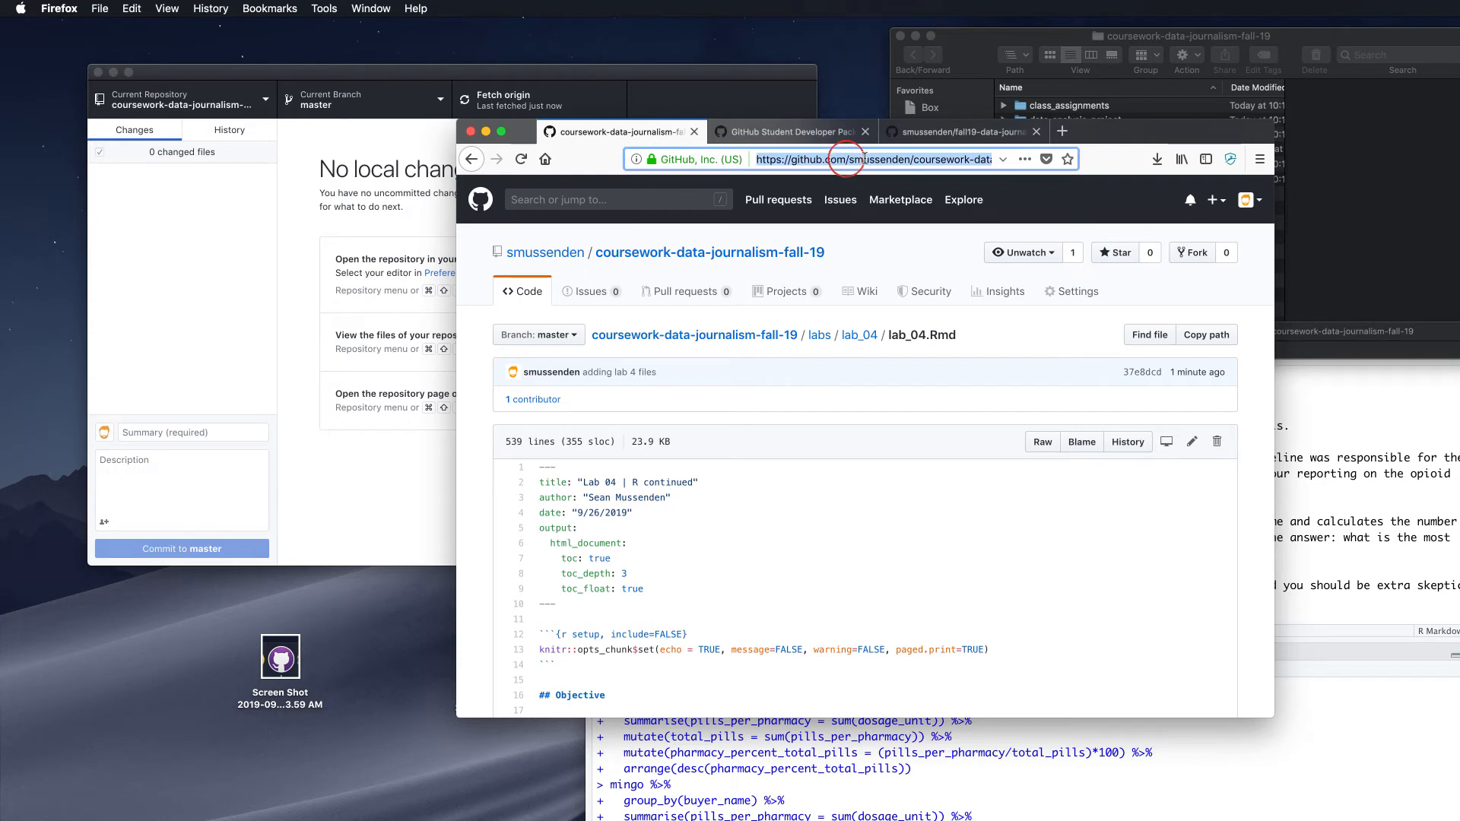
key(super+a)
click(466, 161)
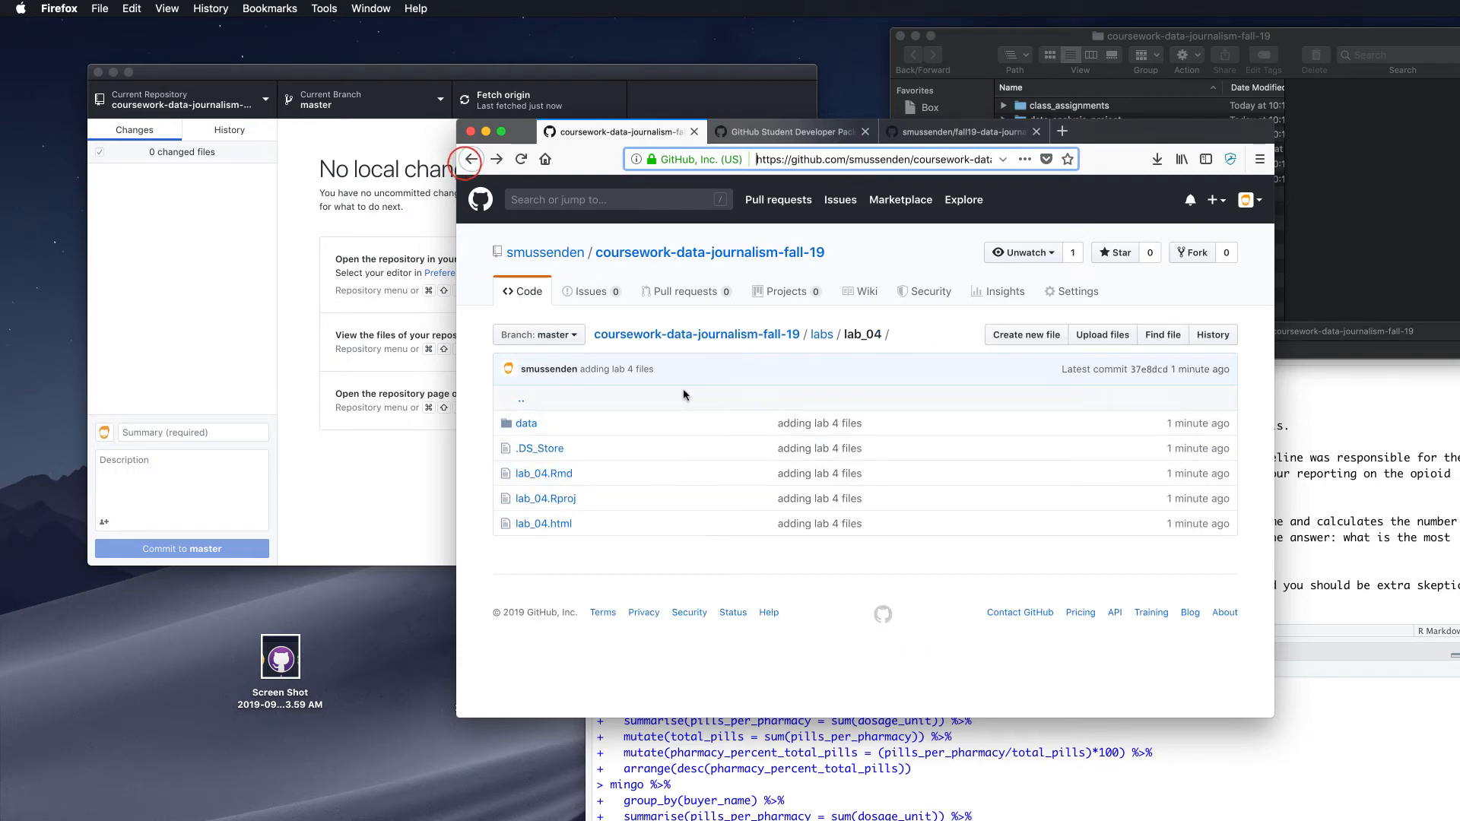
Open lab_04.html and scroll through its source to confirm the upload
click(539, 524)
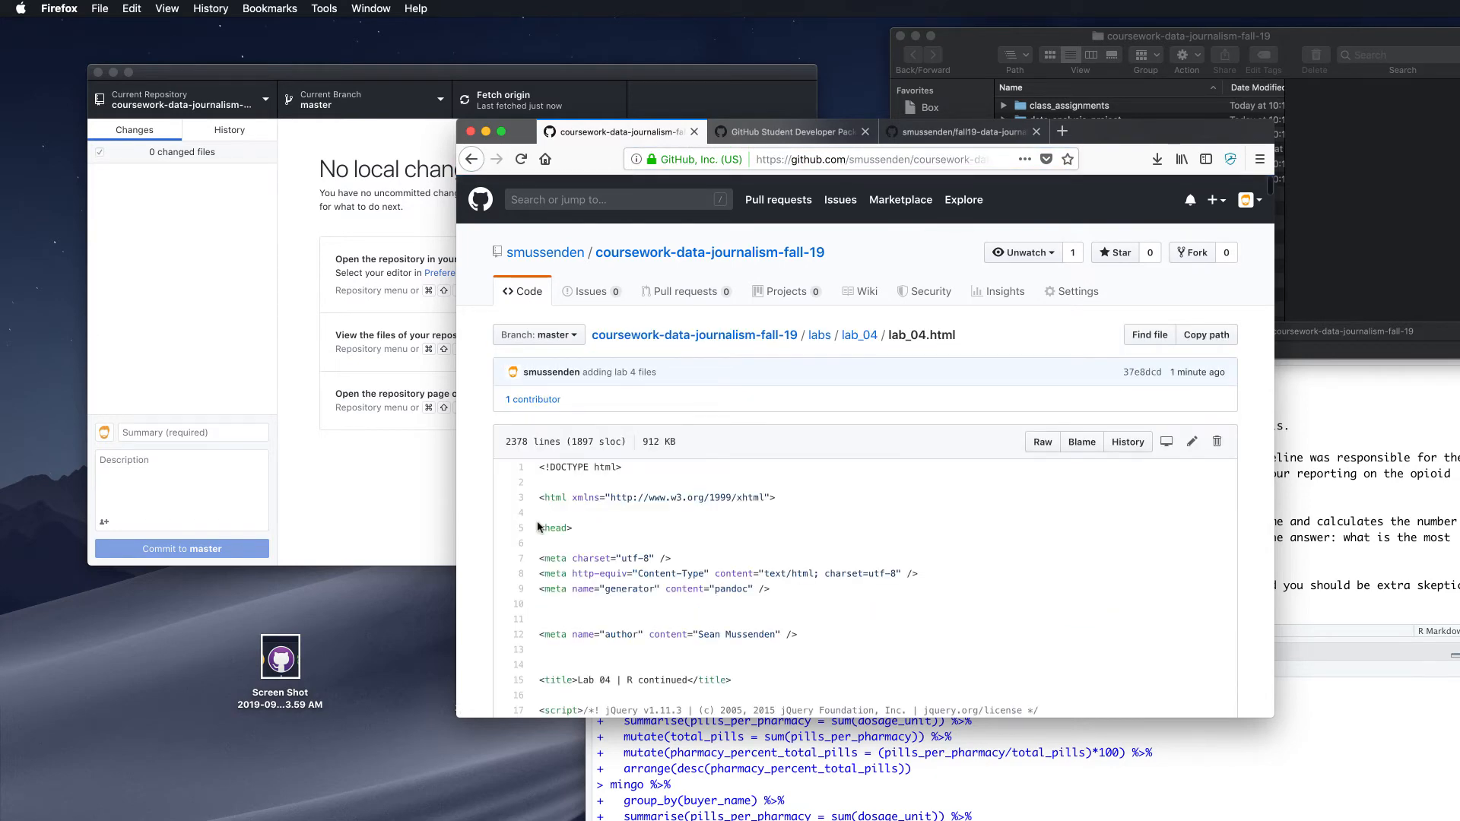
scroll(537, 527, down, 5)
scroll(538, 526, down, 3)
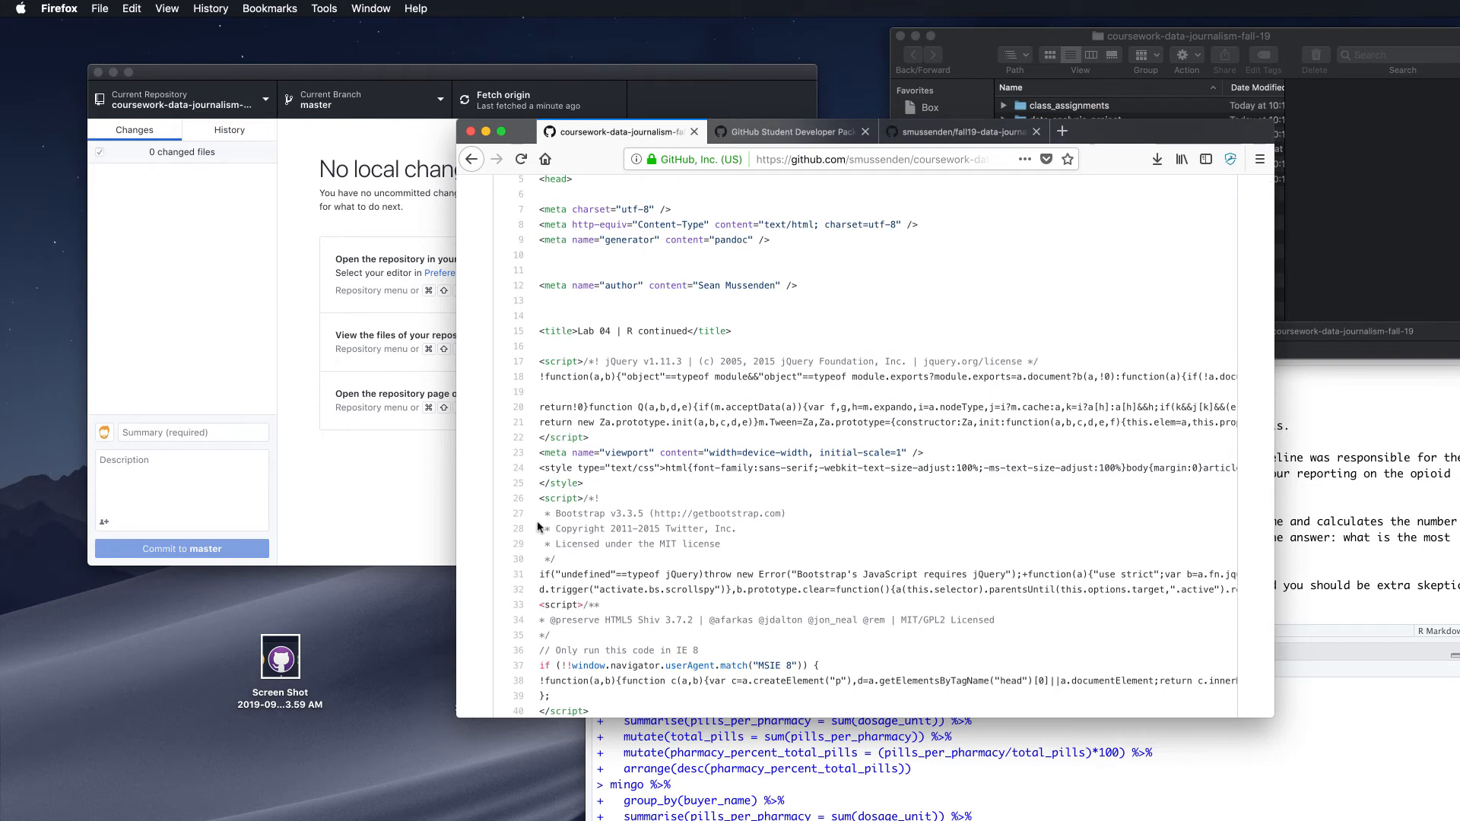
scroll(540, 521, down, 3)
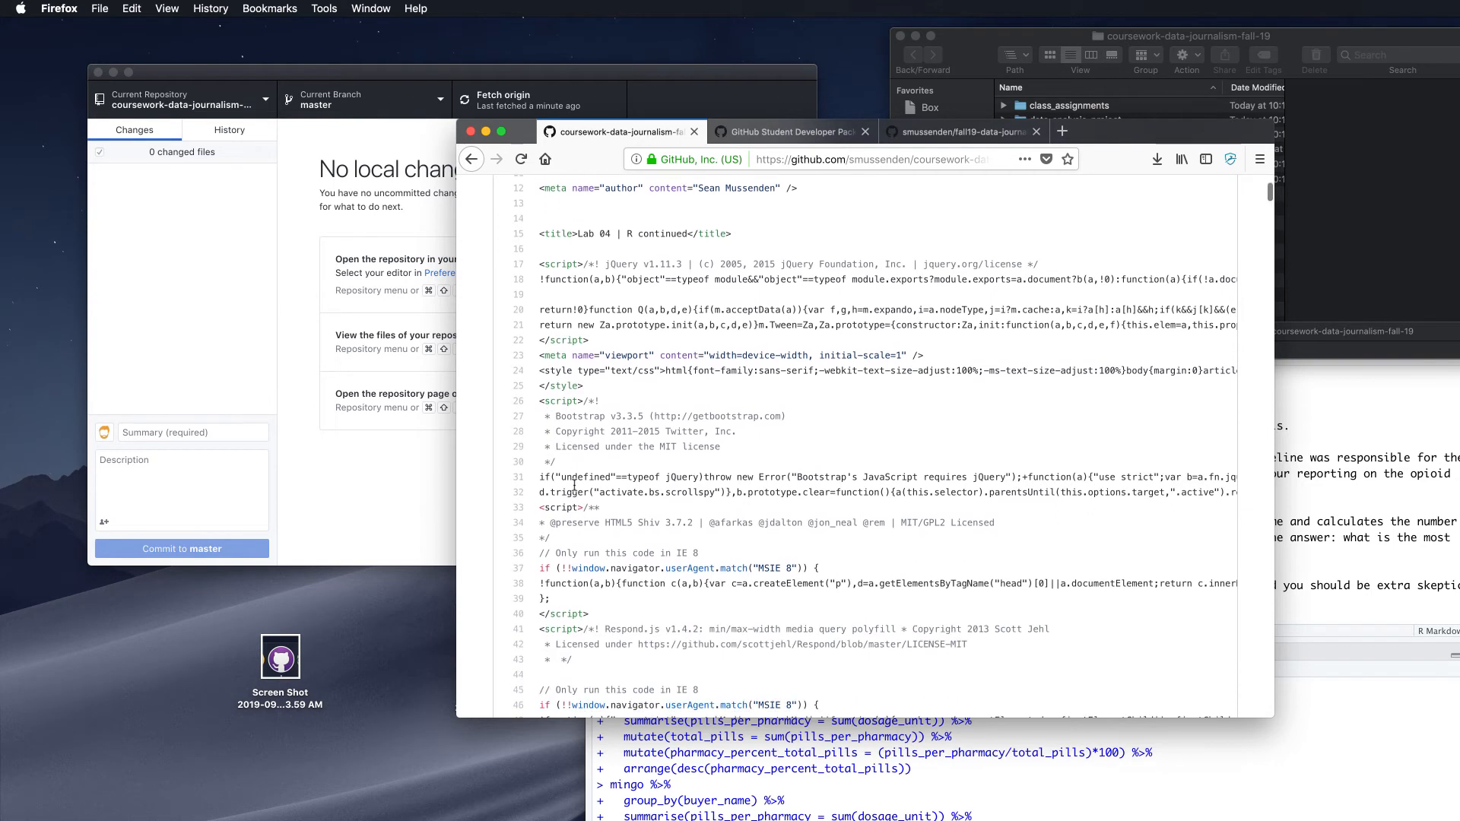
scroll(574, 487, down, 1)
scroll(548, 493, down, 10)
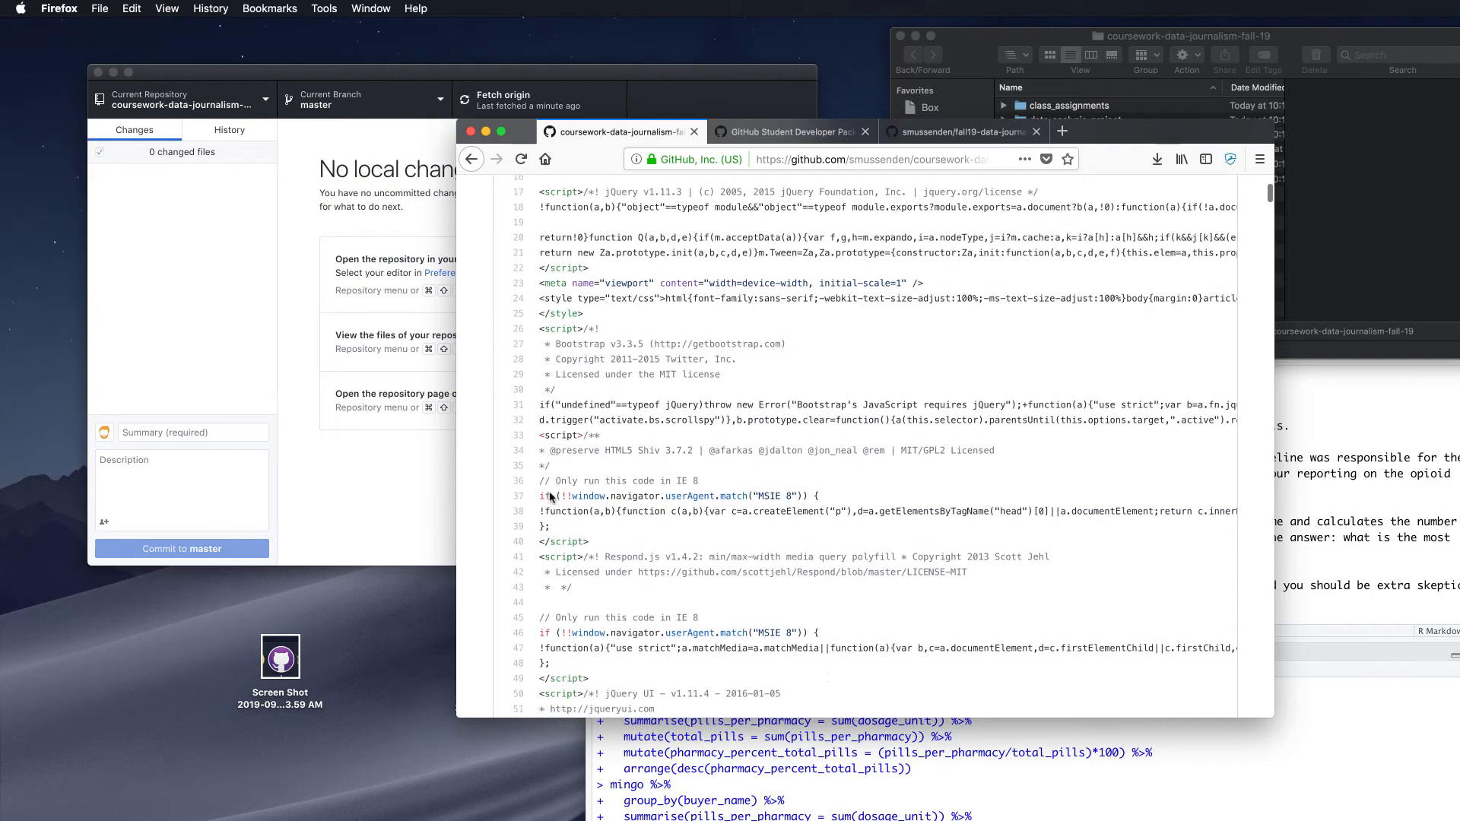
scroll(549, 494, down, 20)
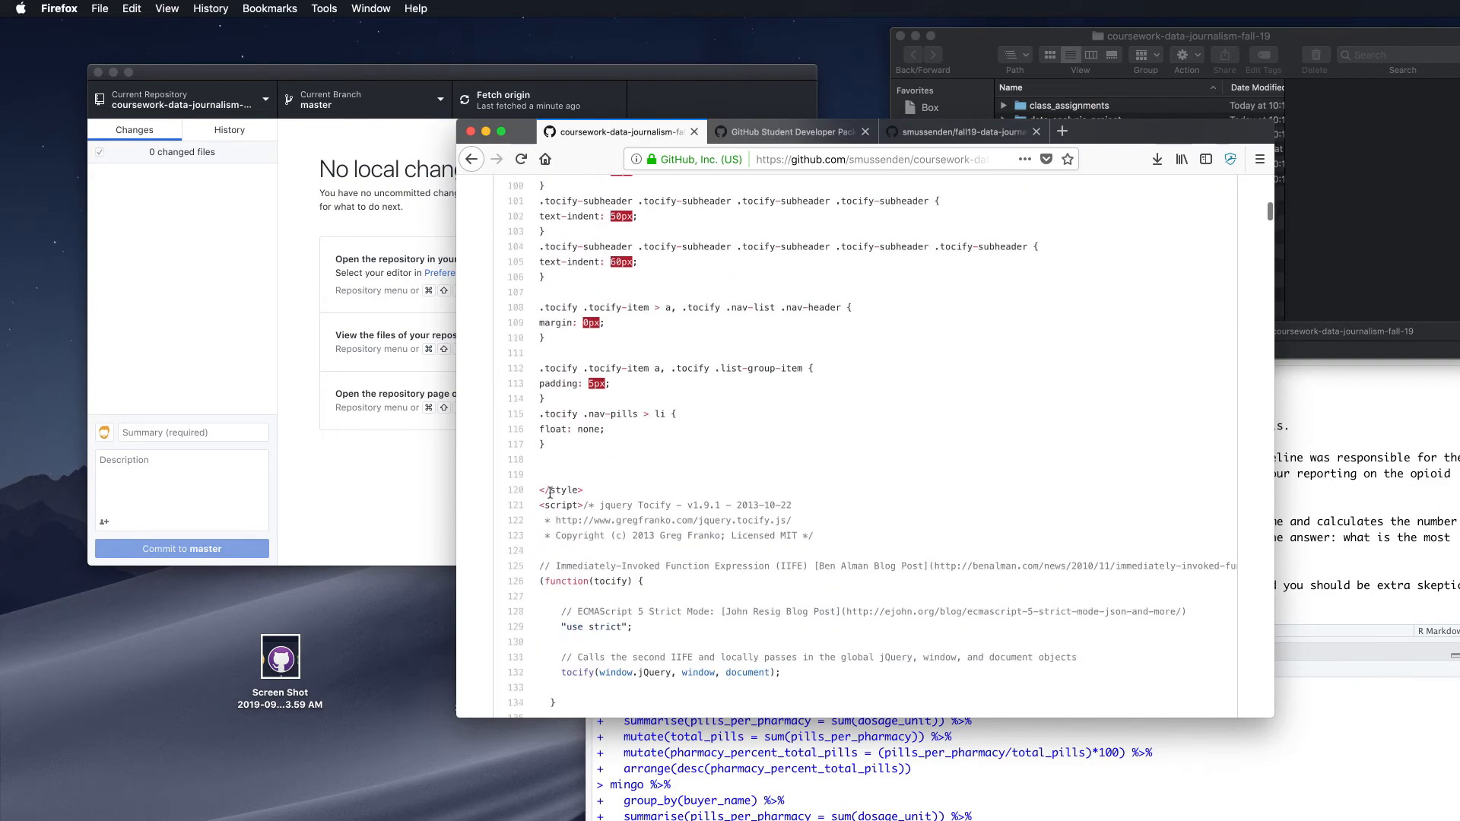
scroll(550, 493, down, 20)
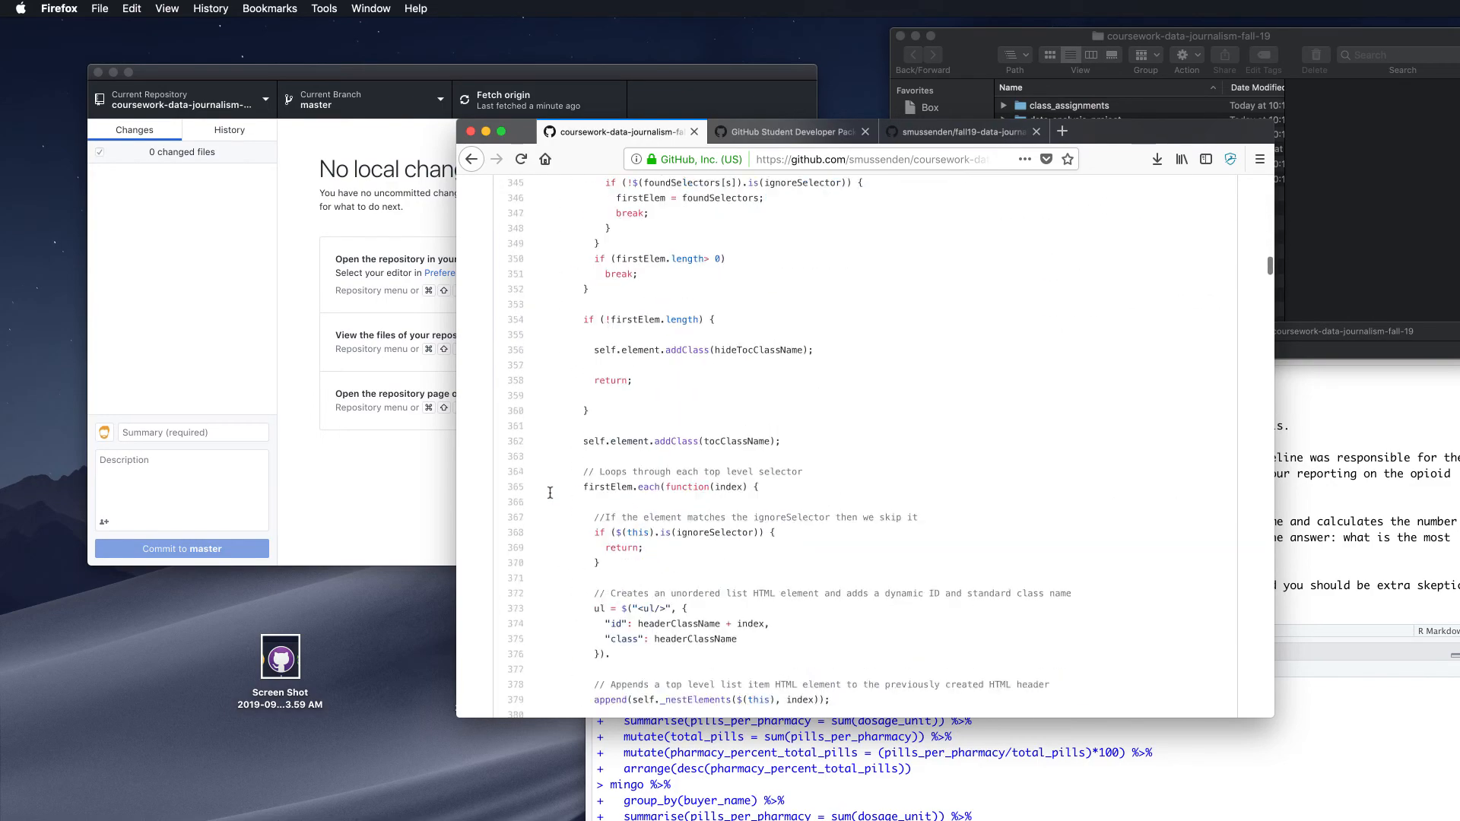
scroll(549, 493, down, 20)
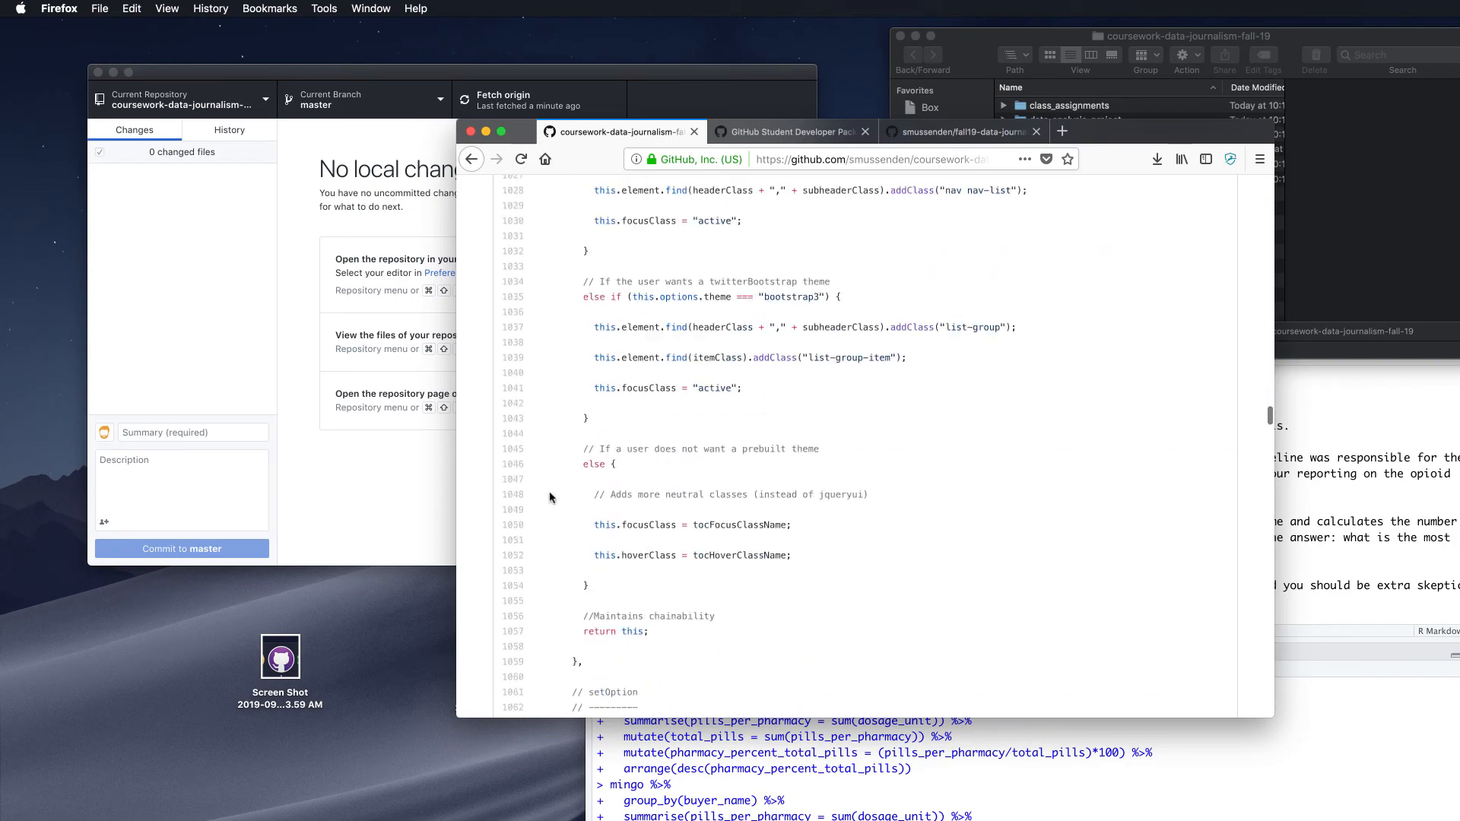
scroll(550, 494, down, 20)
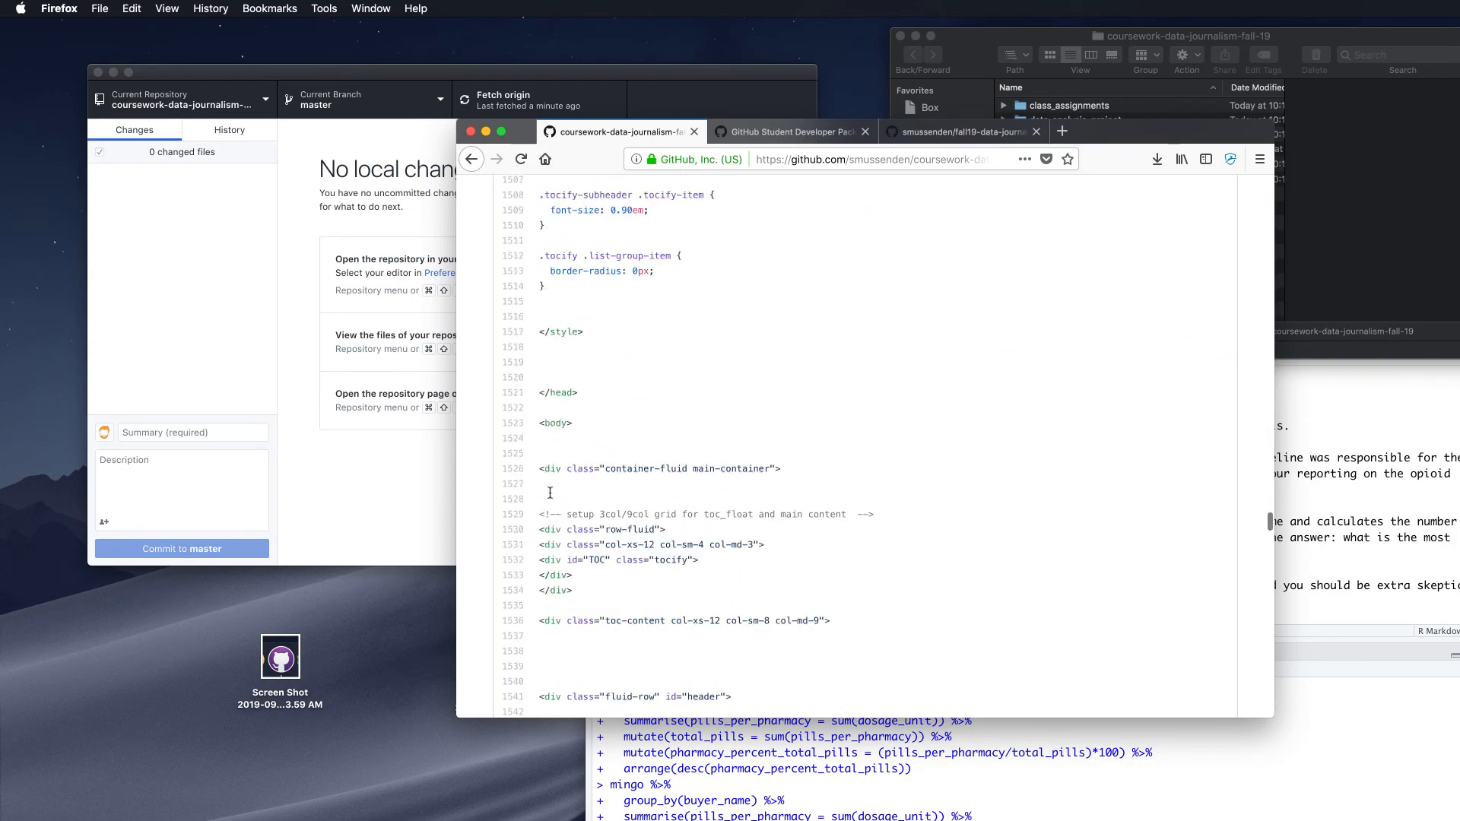
scroll(550, 493, up, 20)
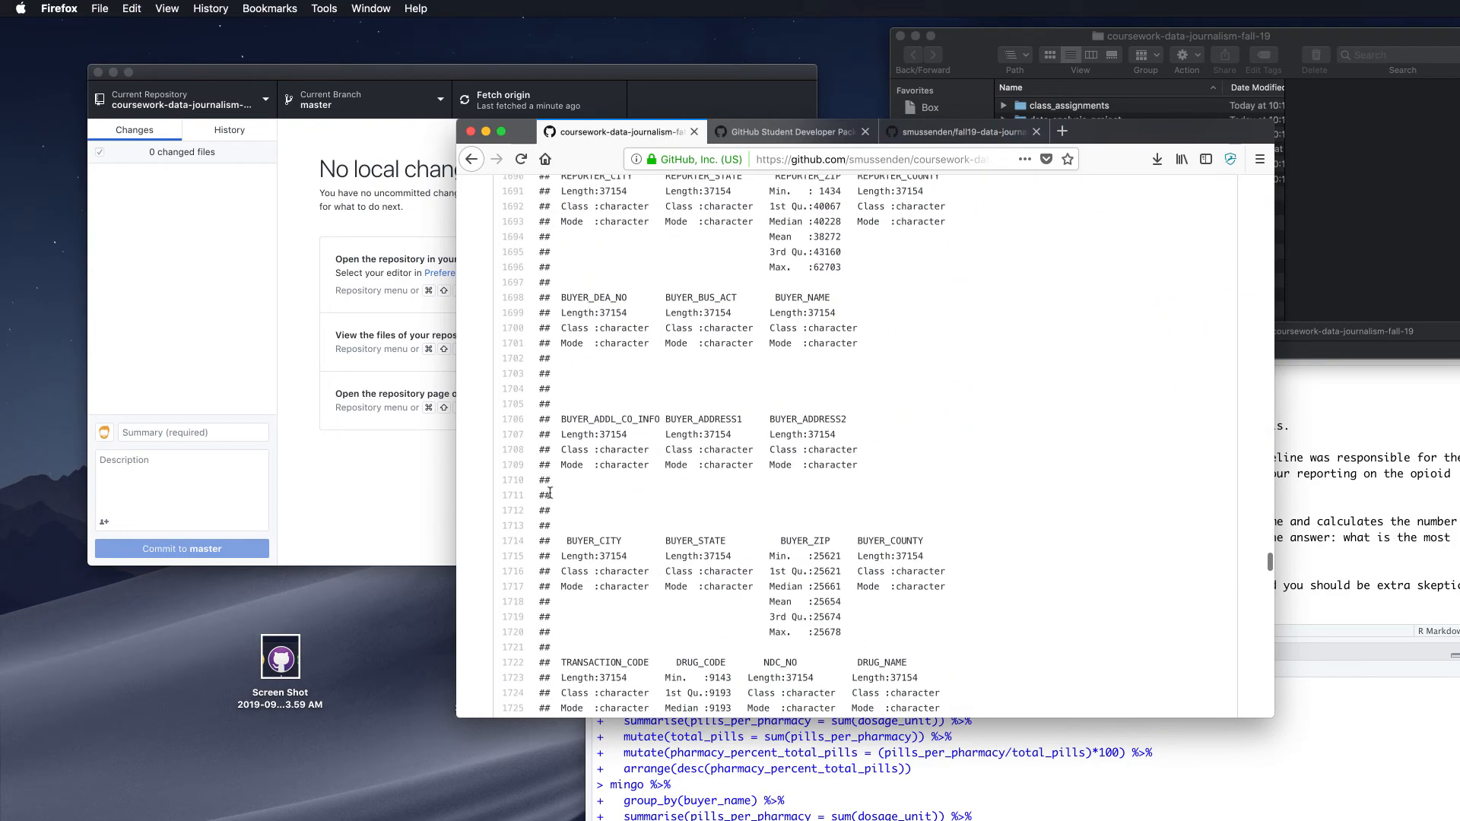
scroll(549, 493, up, 20)
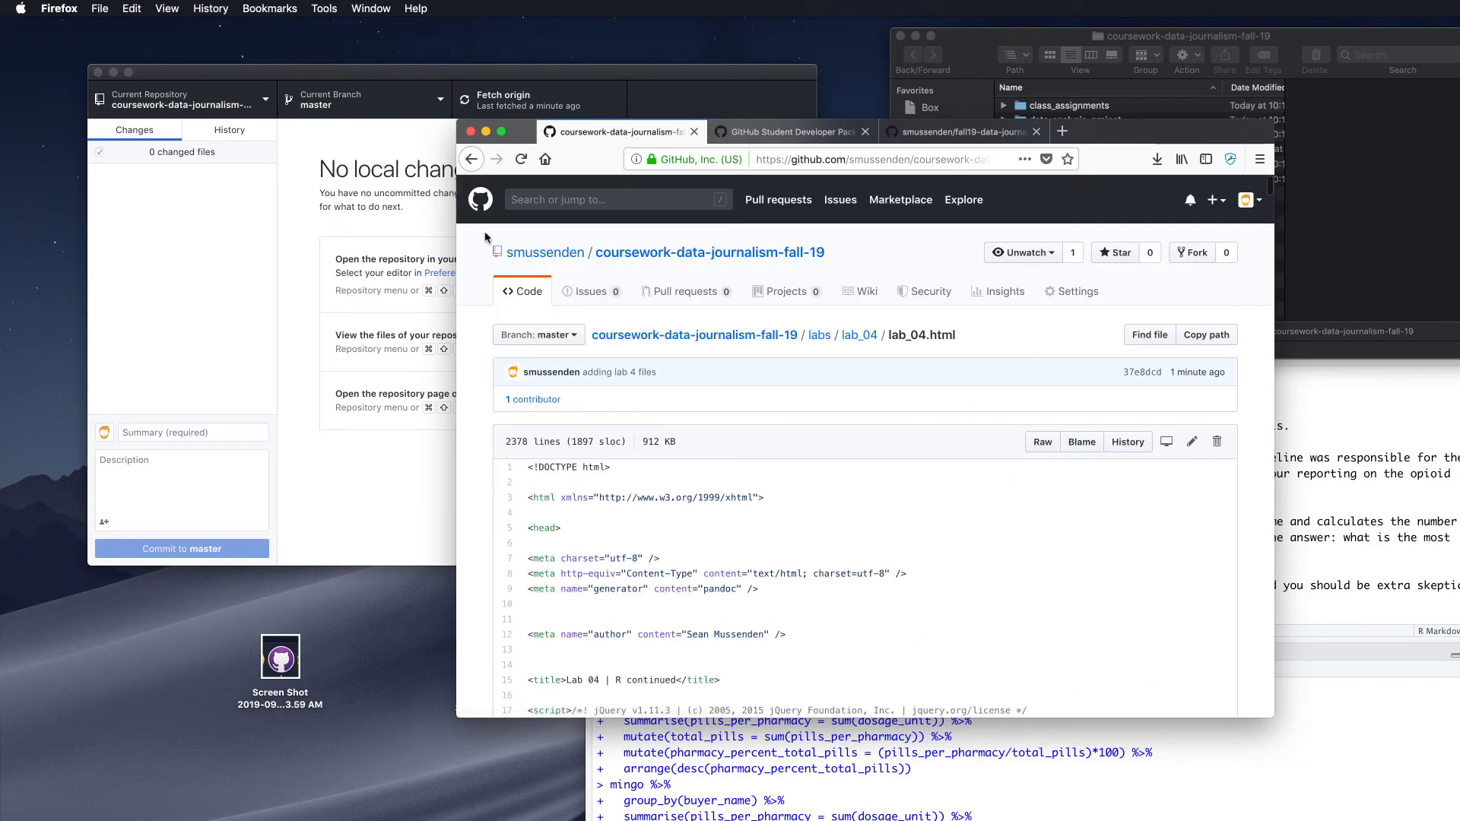
click(476, 160)
Go back up through labs to the repository's main page and scroll to the README
click(474, 159)
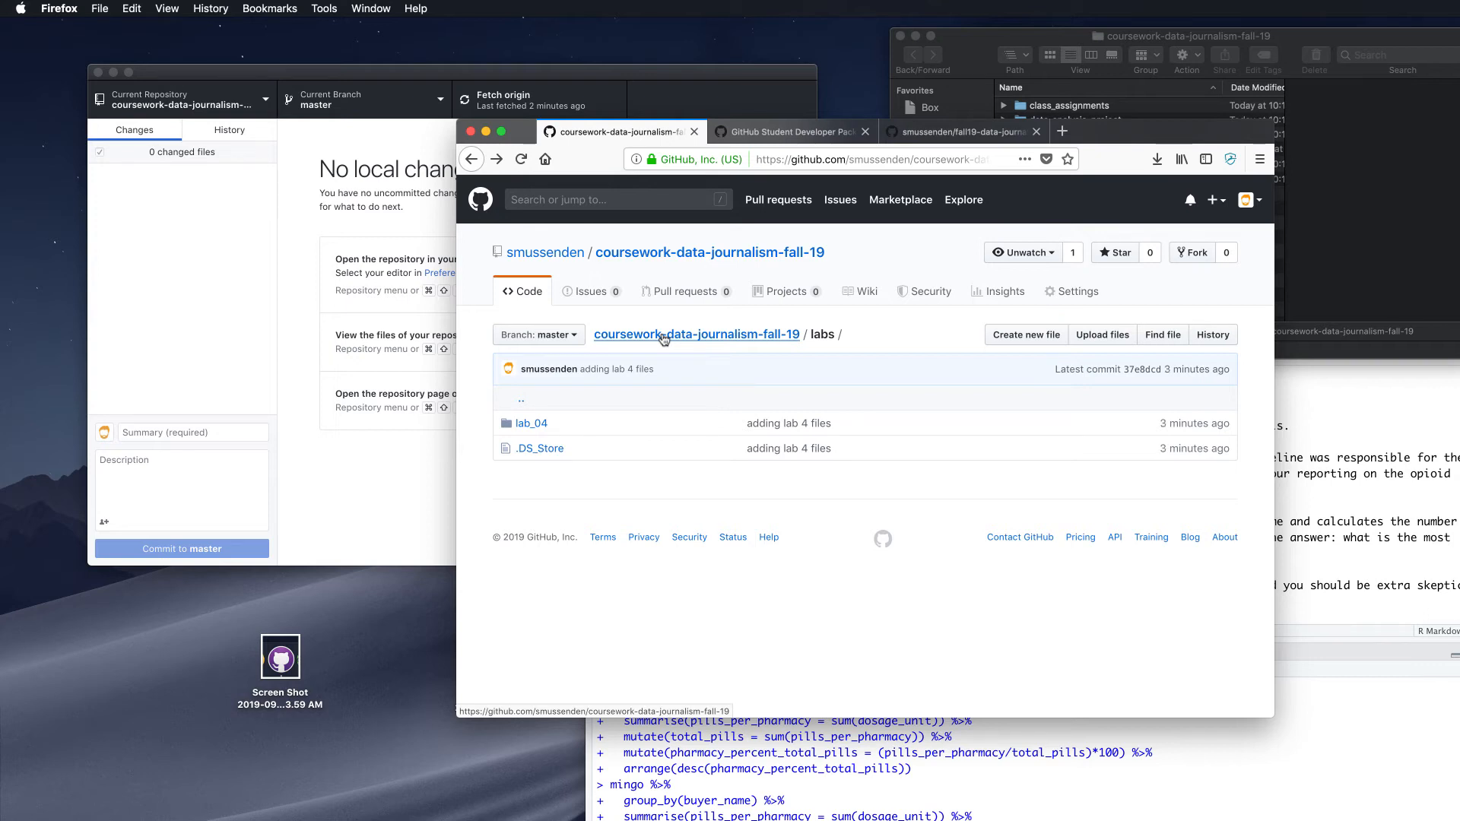
click(751, 336)
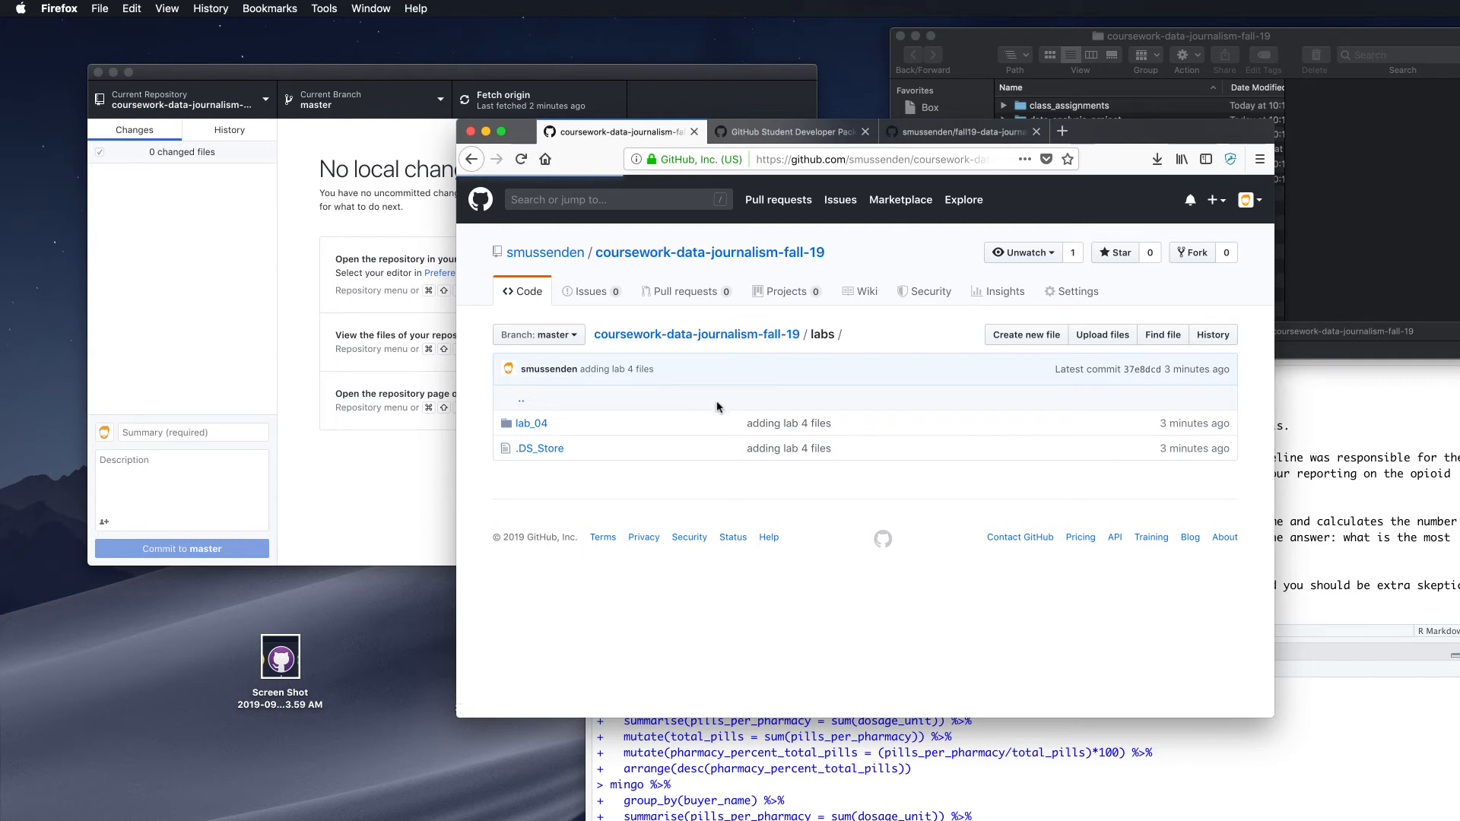
scroll(717, 406, down, 5)
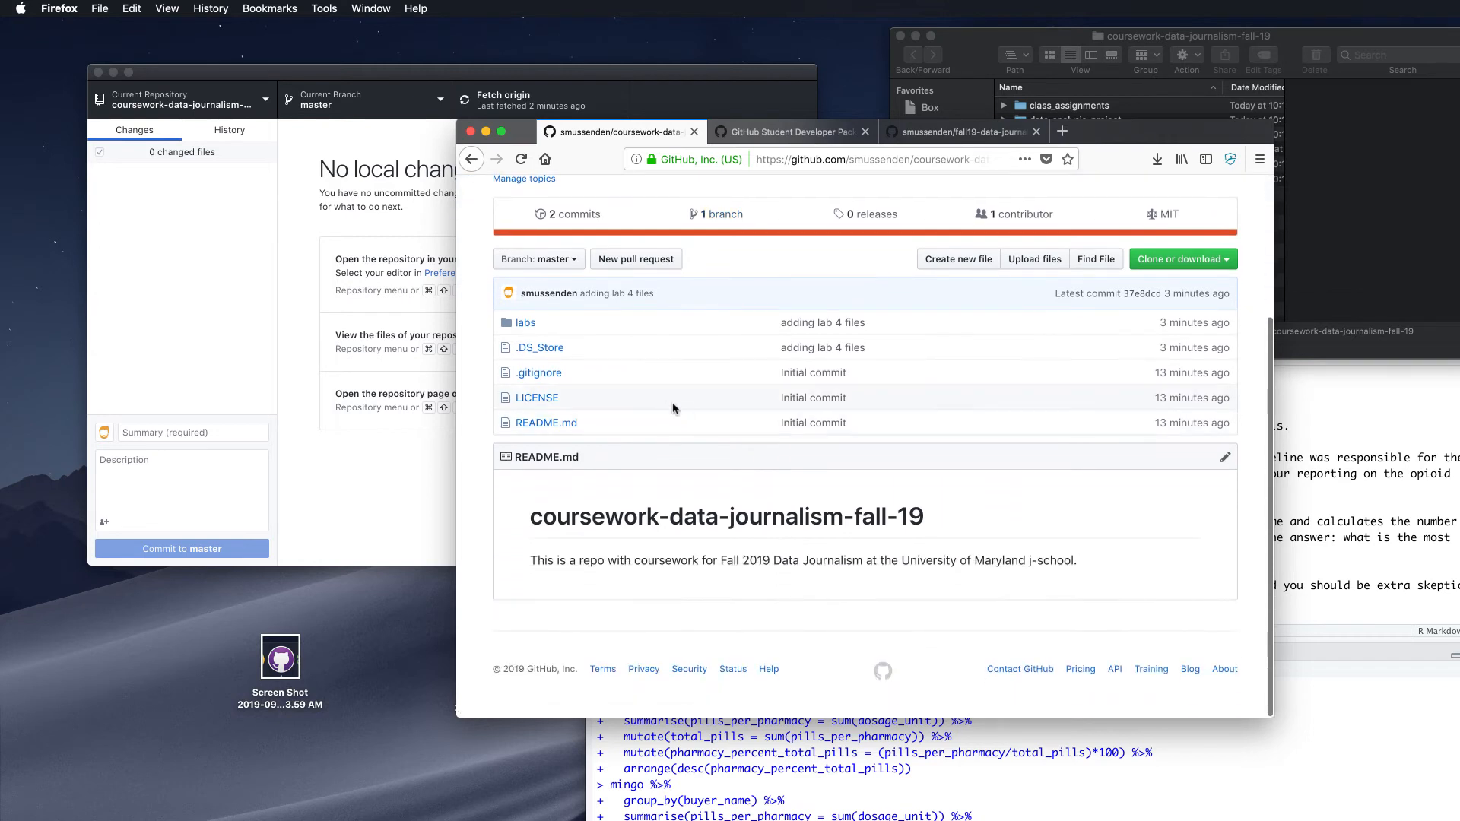
Add the line 'I put my classwork and homework here.' to README.md
click(1225, 461)
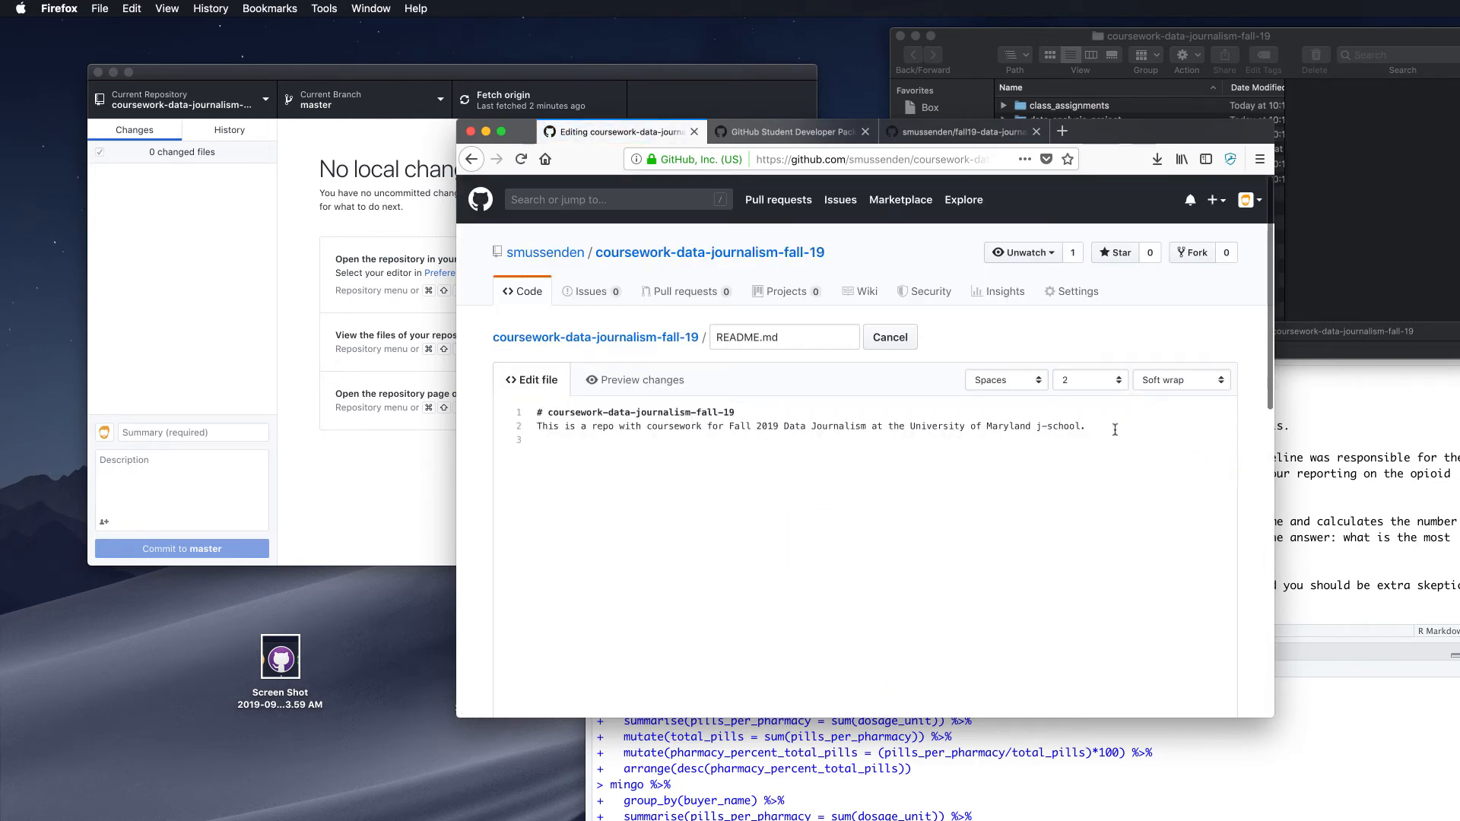
click(1114, 429)
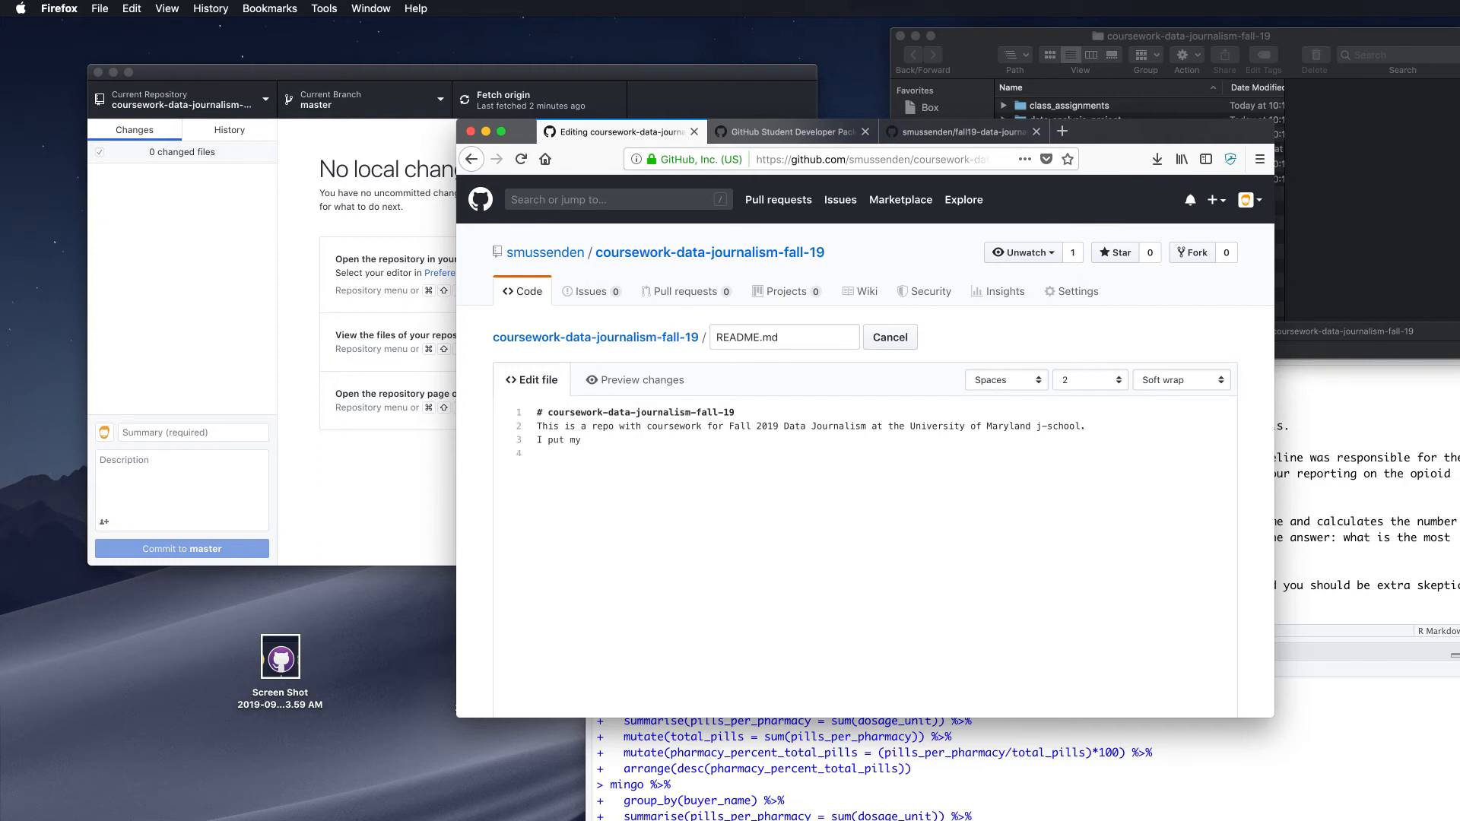
text(swork and homework here.)
scroll(988, 440, down, 10)
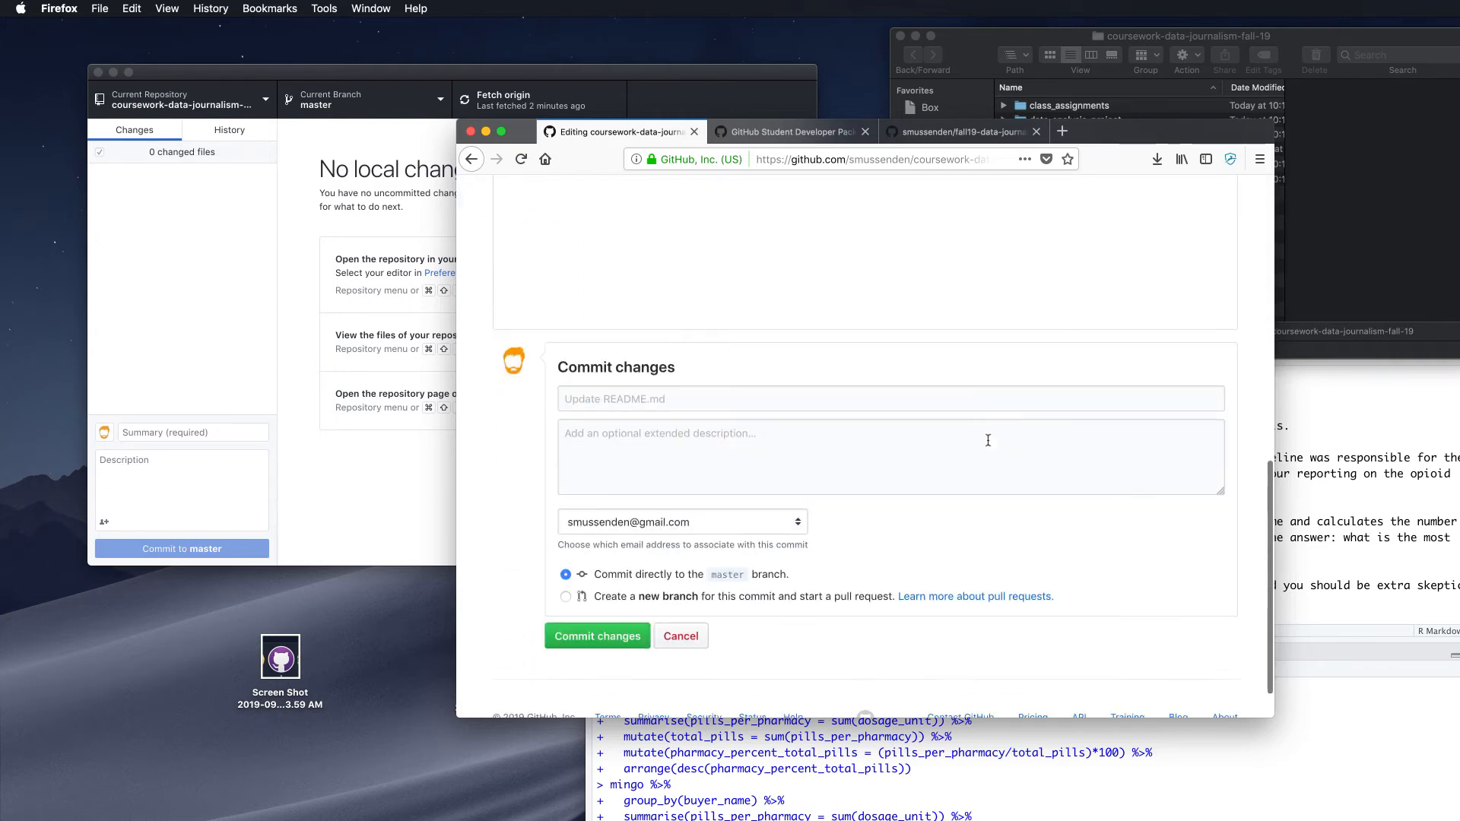
scroll(988, 440, up, 10)
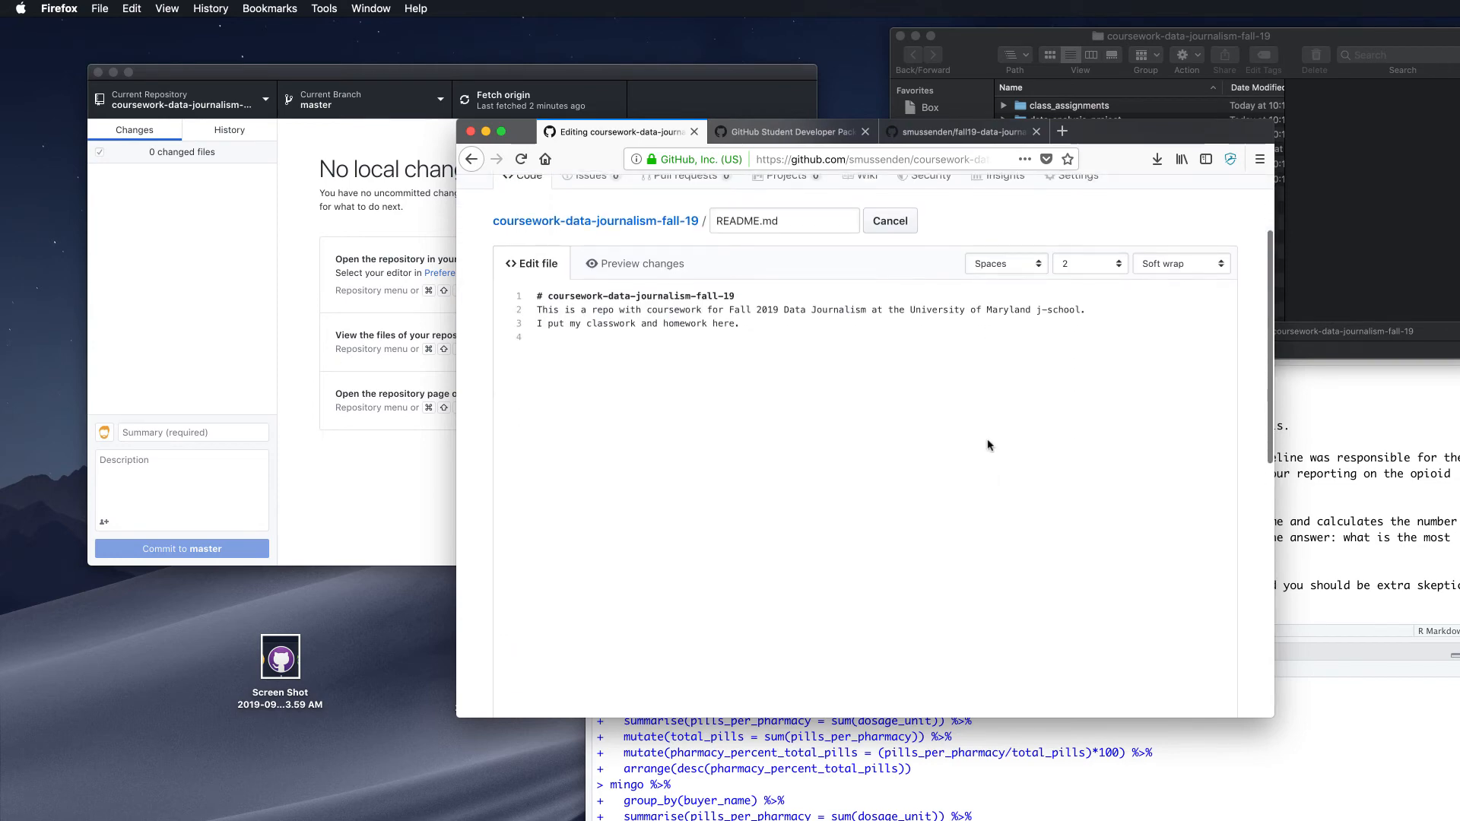
scroll(987, 445, down, 6)
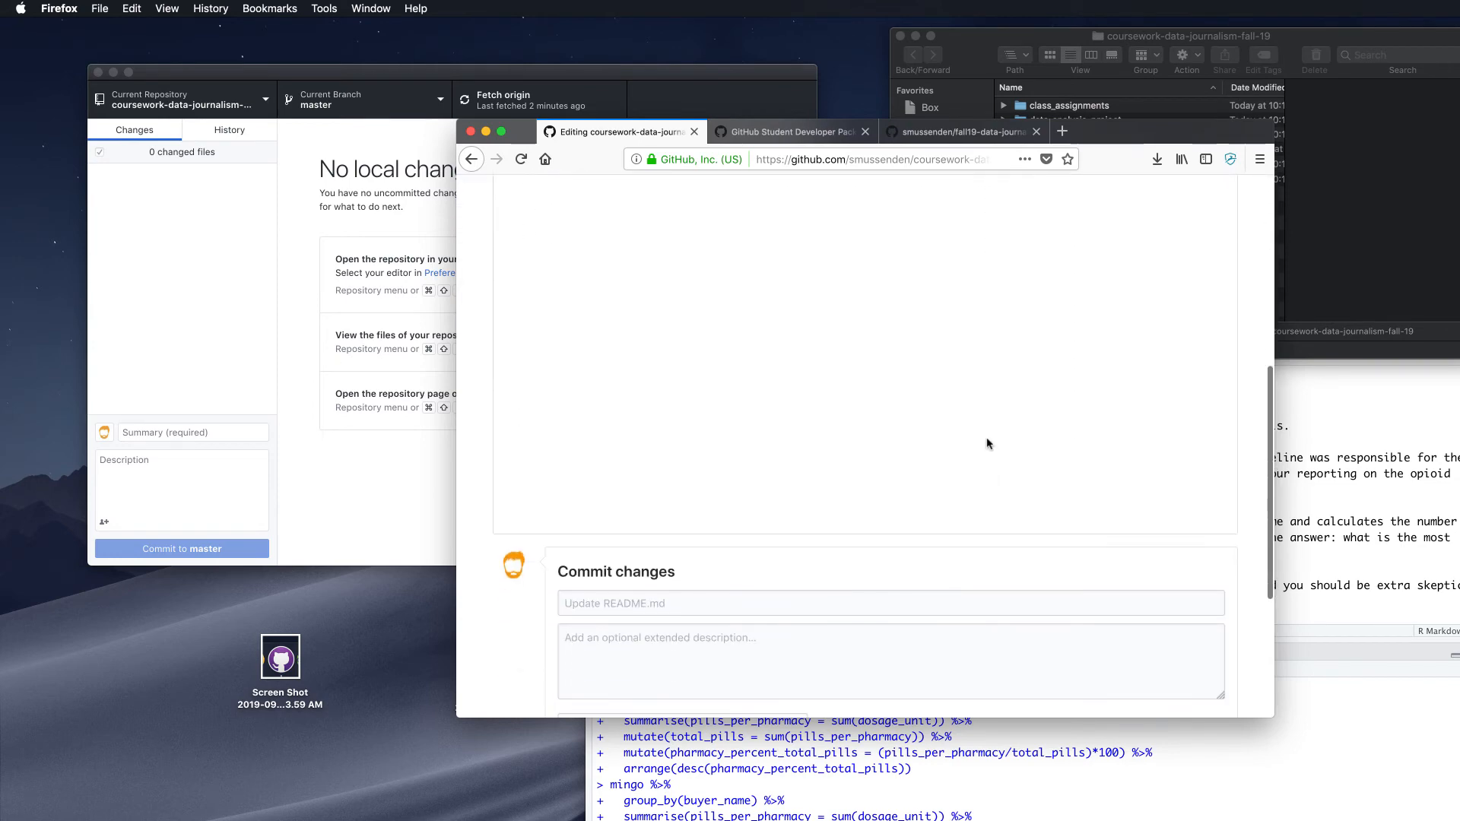
scroll(866, 500, down, 1)
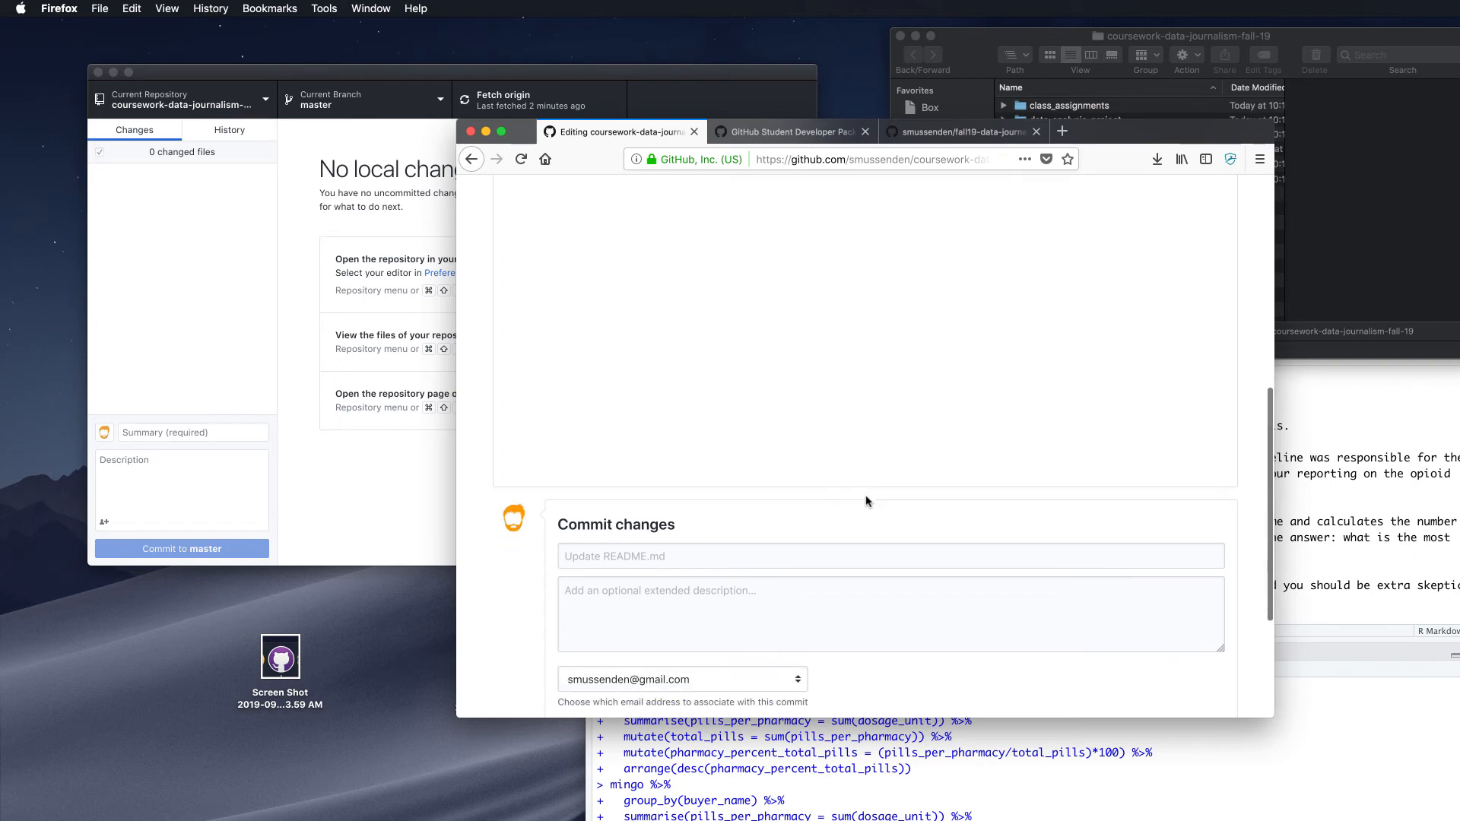
Enter 'Updating the readme file' as the commit summary
click(763, 557)
text(Upda)
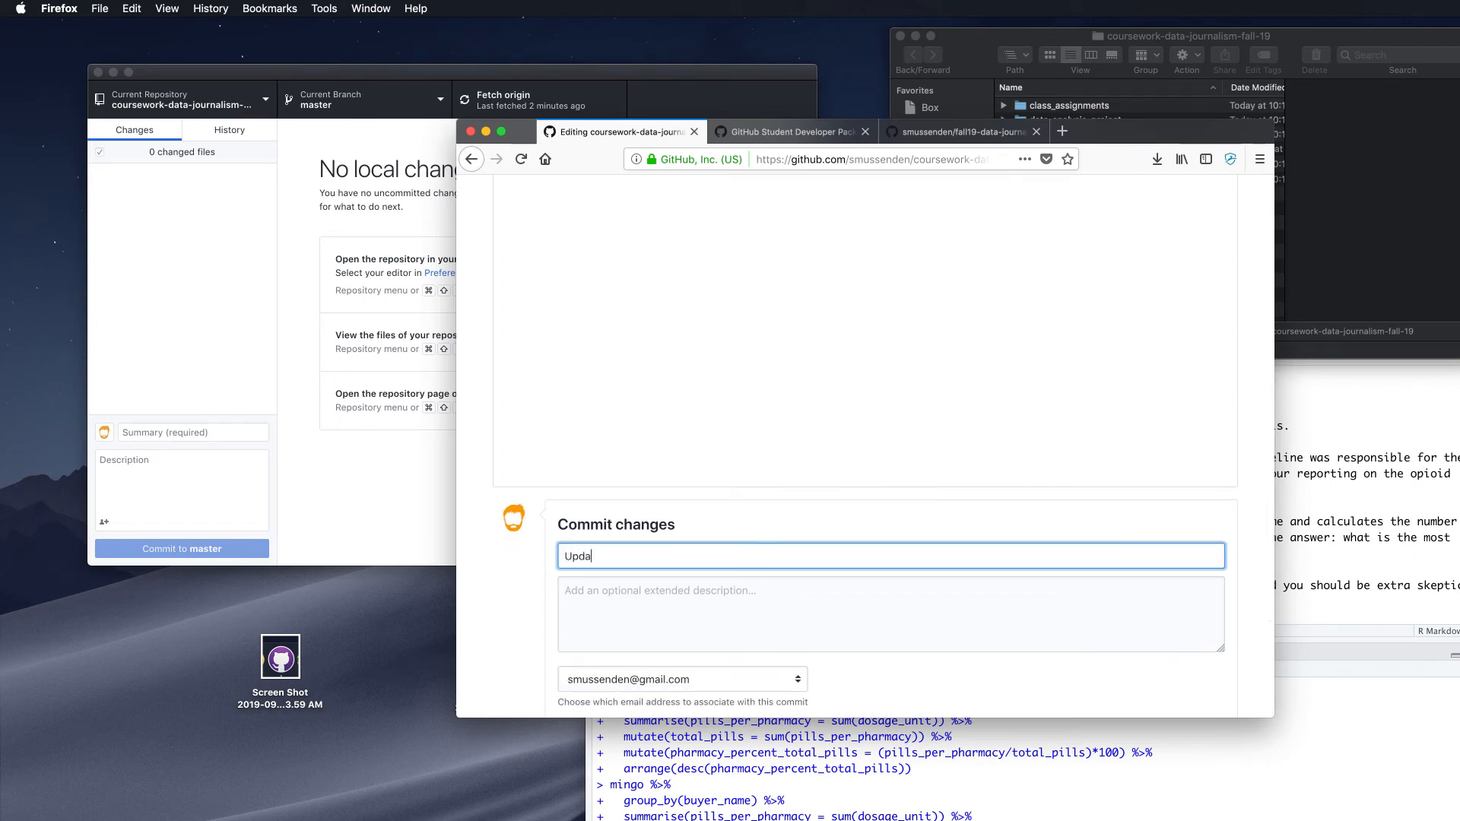
text(ting the readme file)
scroll(536, 541, down, 1)
scroll(536, 541, down, 2)
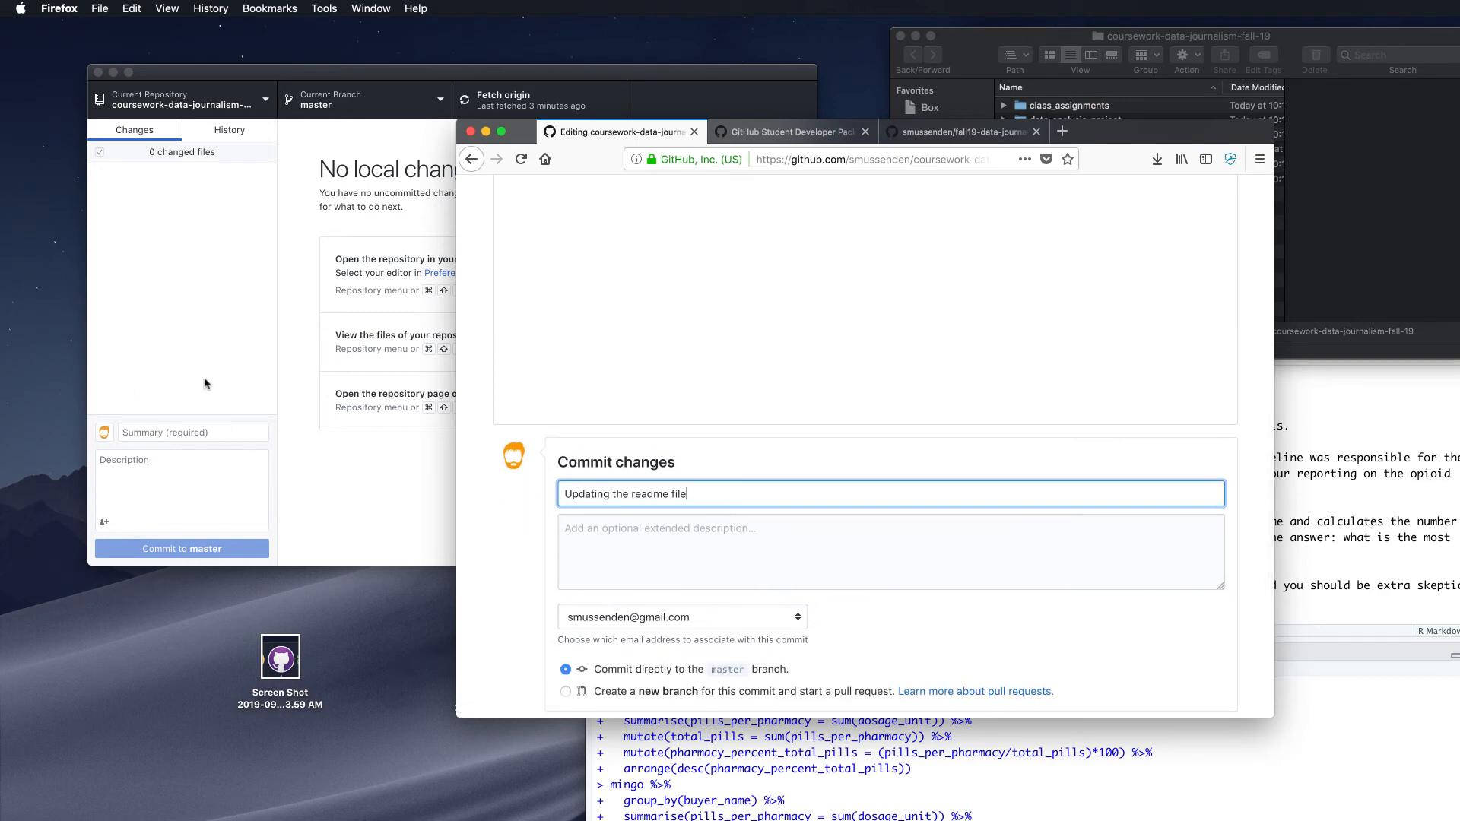
scroll(525, 479, down, 3)
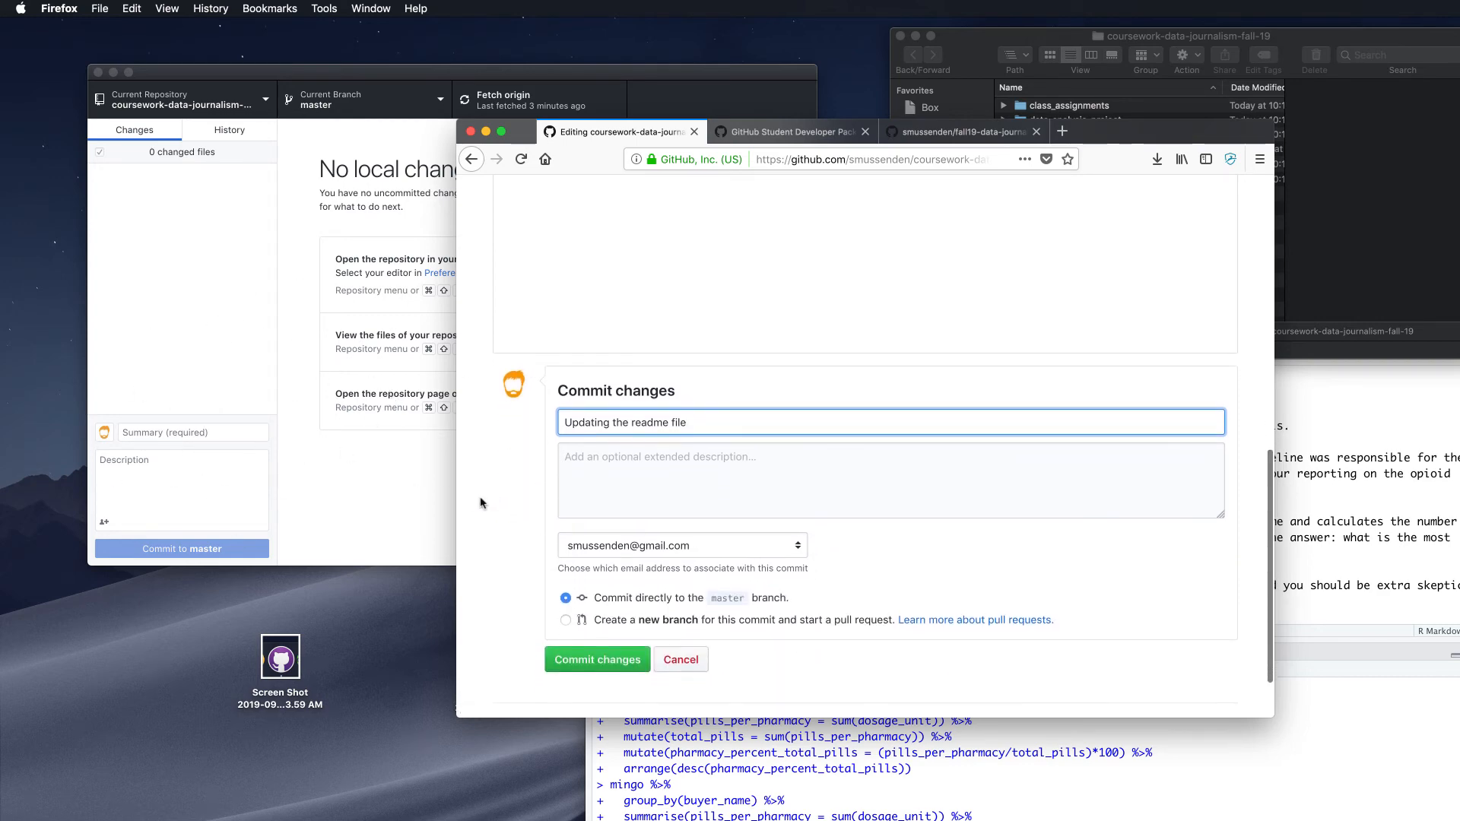
scroll(524, 460, down, 2)
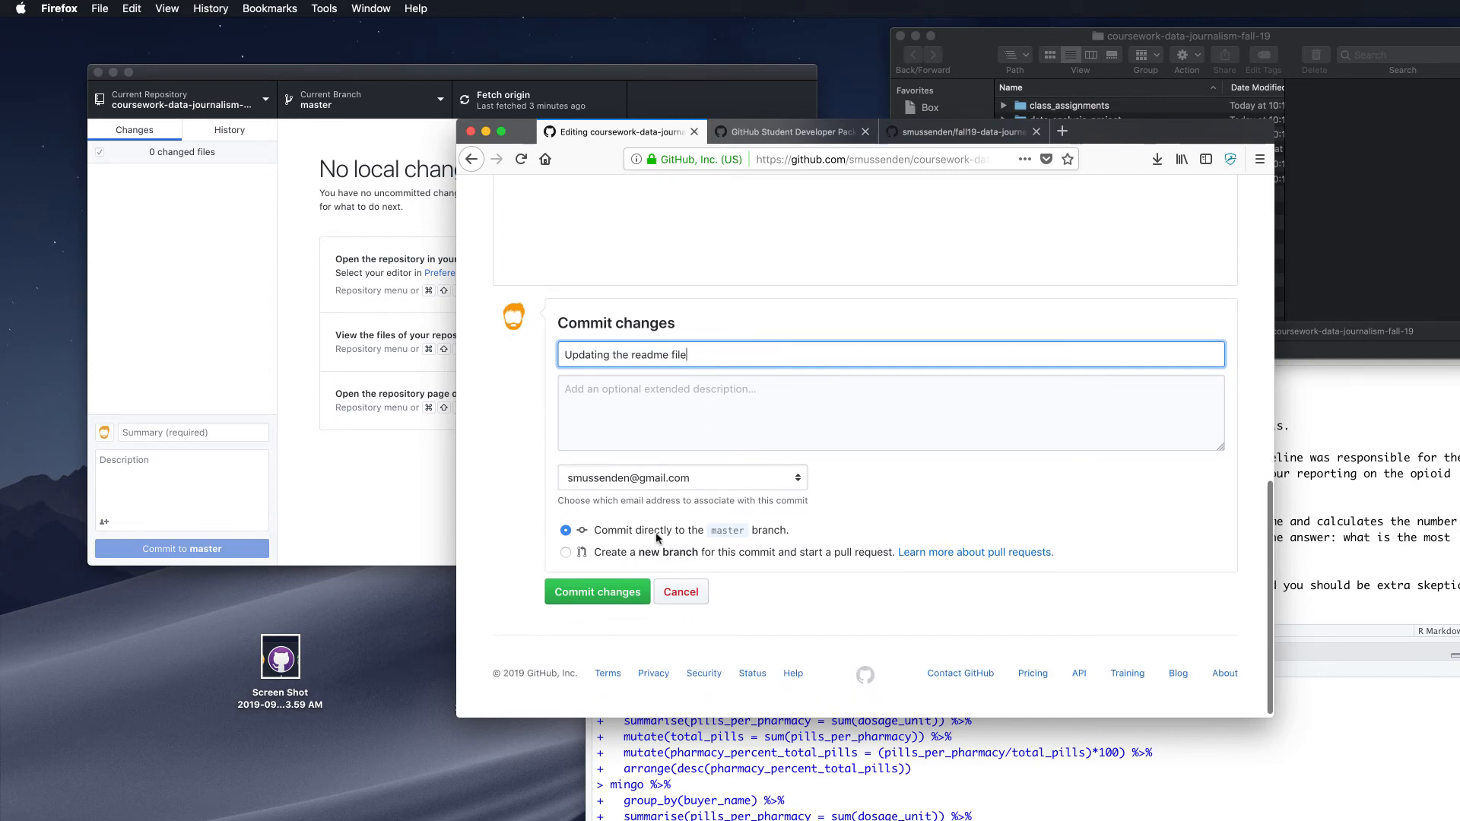
scroll(719, 537, down, 1)
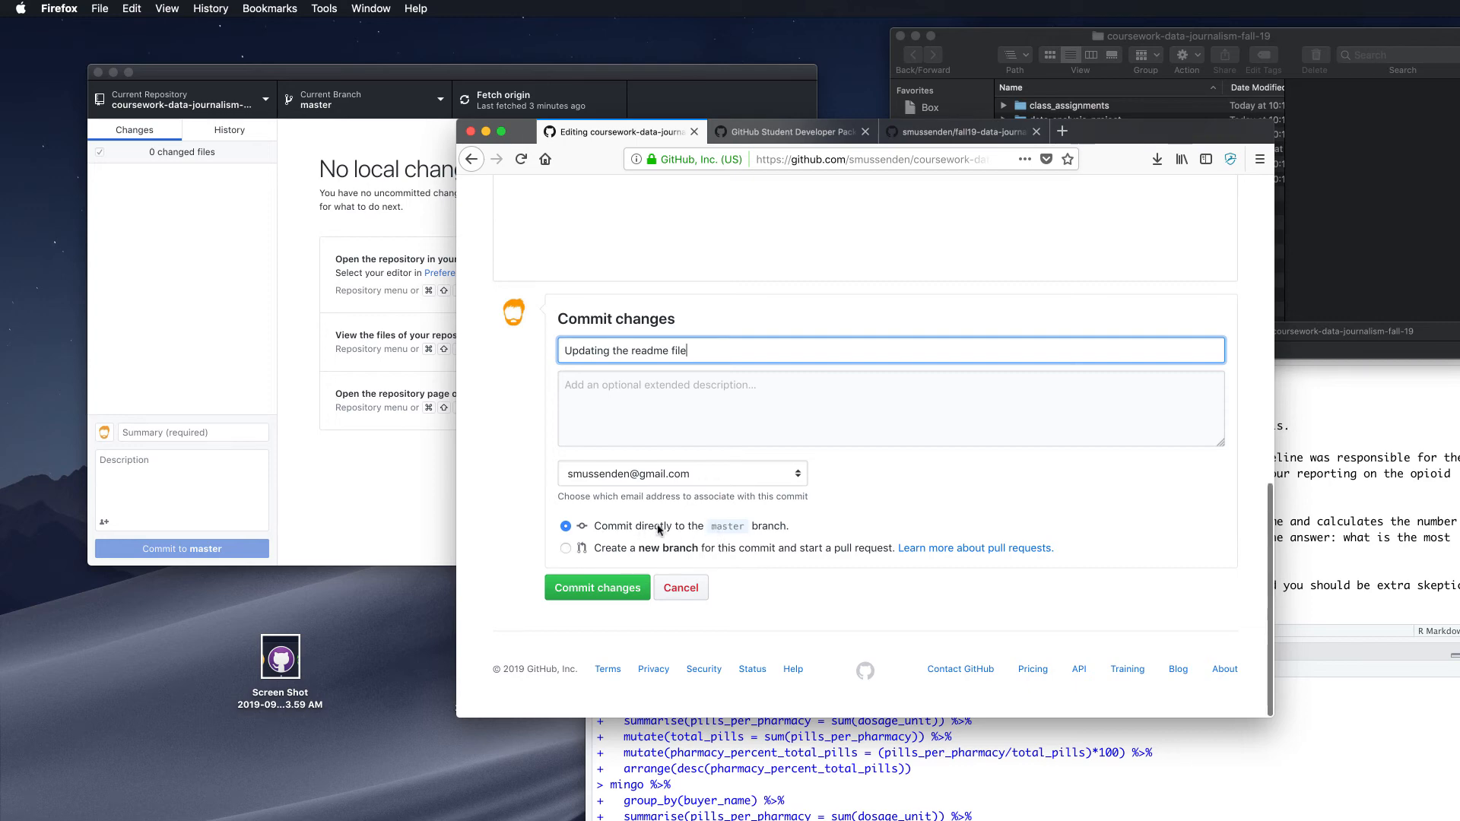
Commit the README edit directly to master and reposition the Firefox window
click(595, 592)
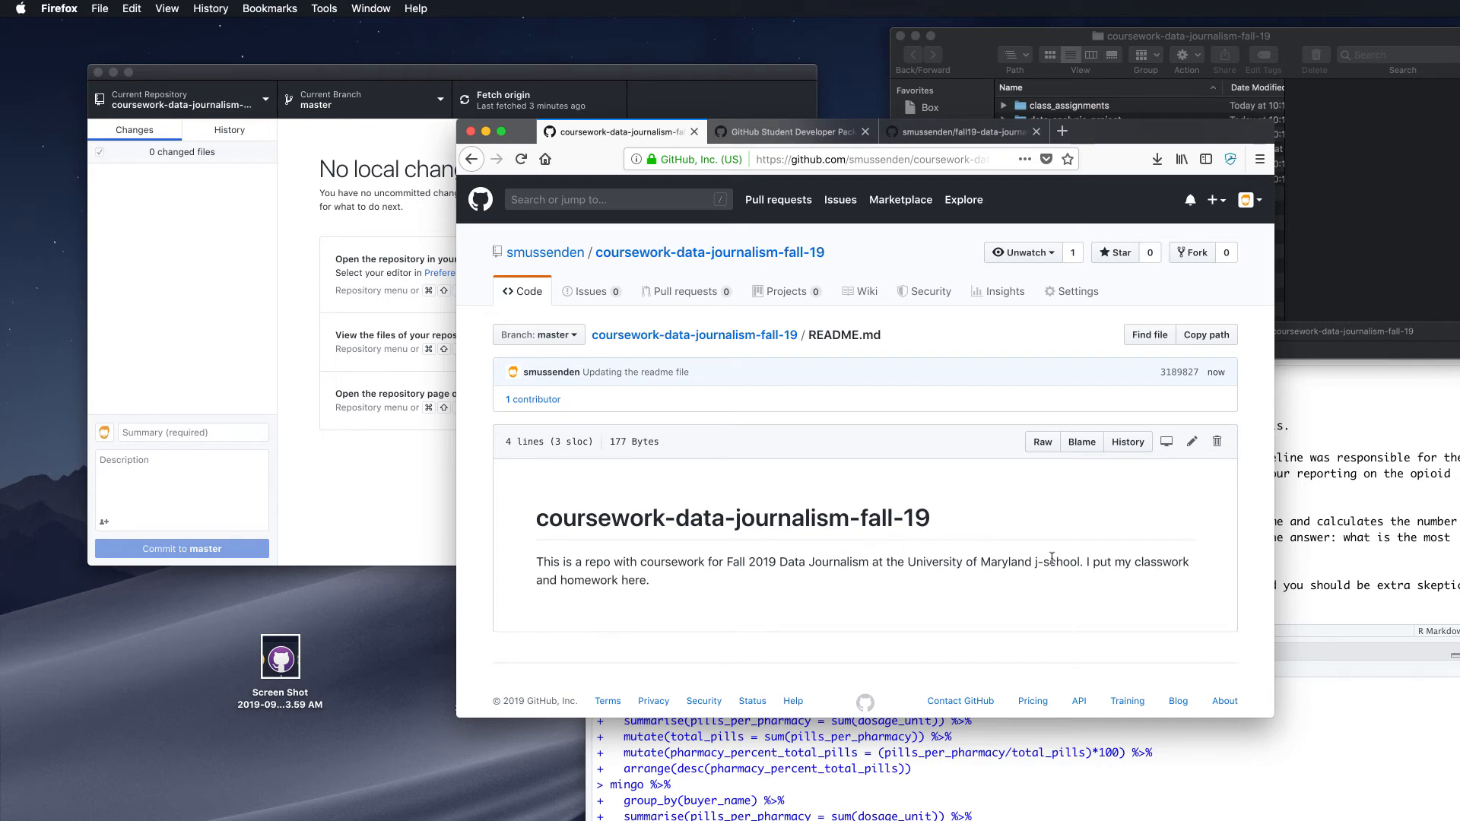
scroll(908, 449, down, 1)
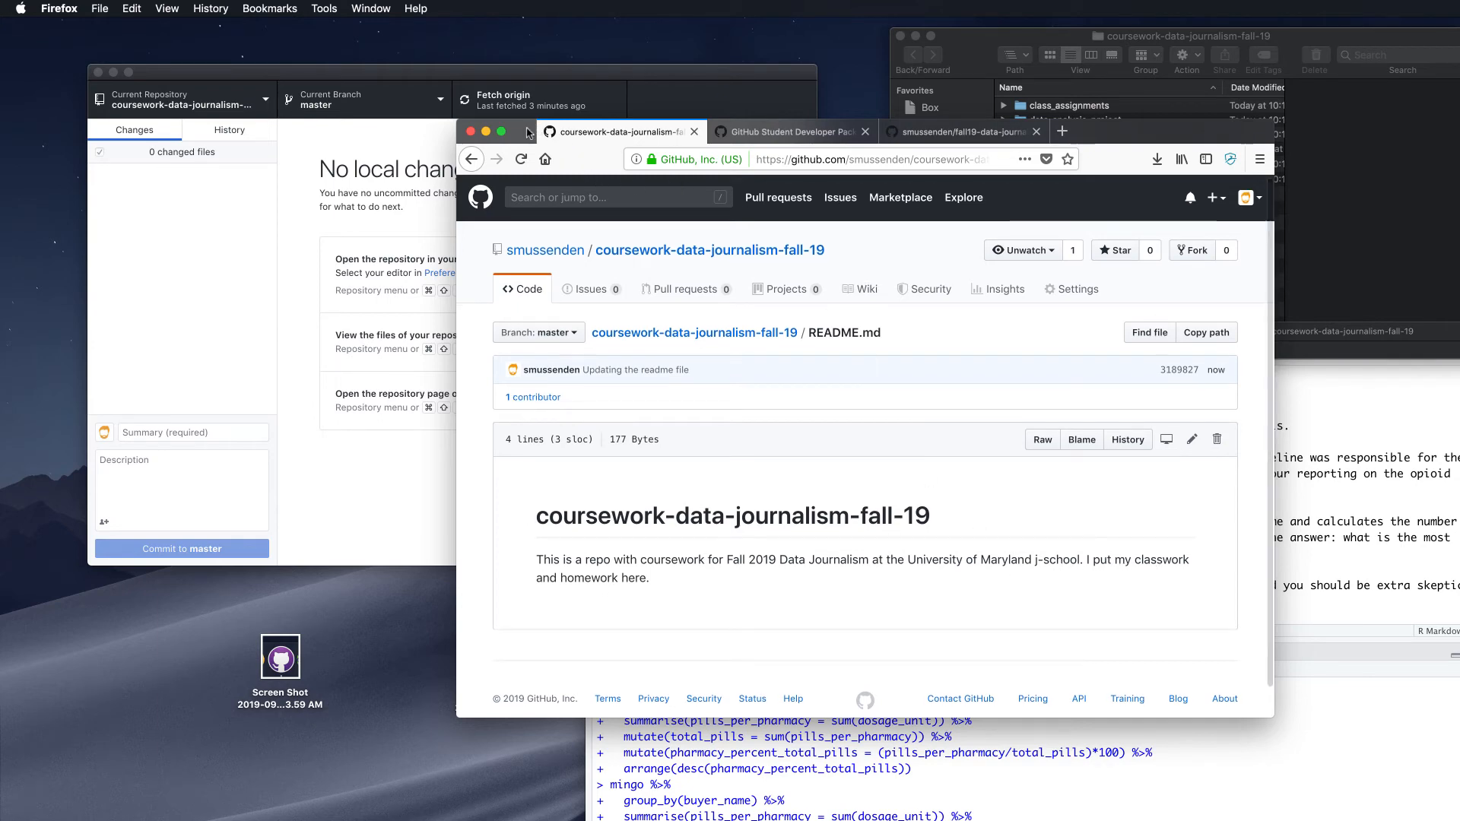
drag(528, 133, 541, 129)
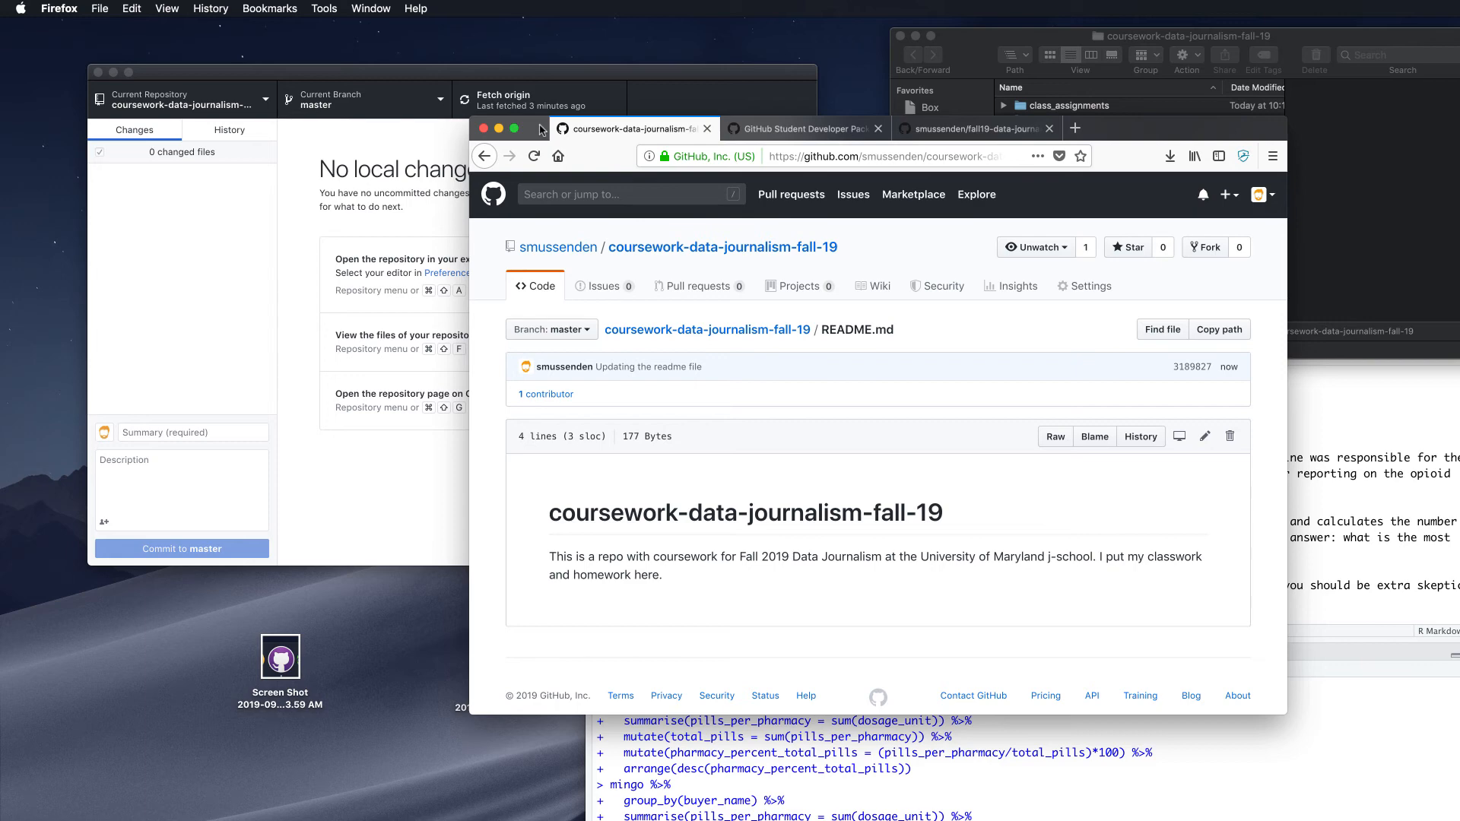
drag(541, 129, 600, 132)
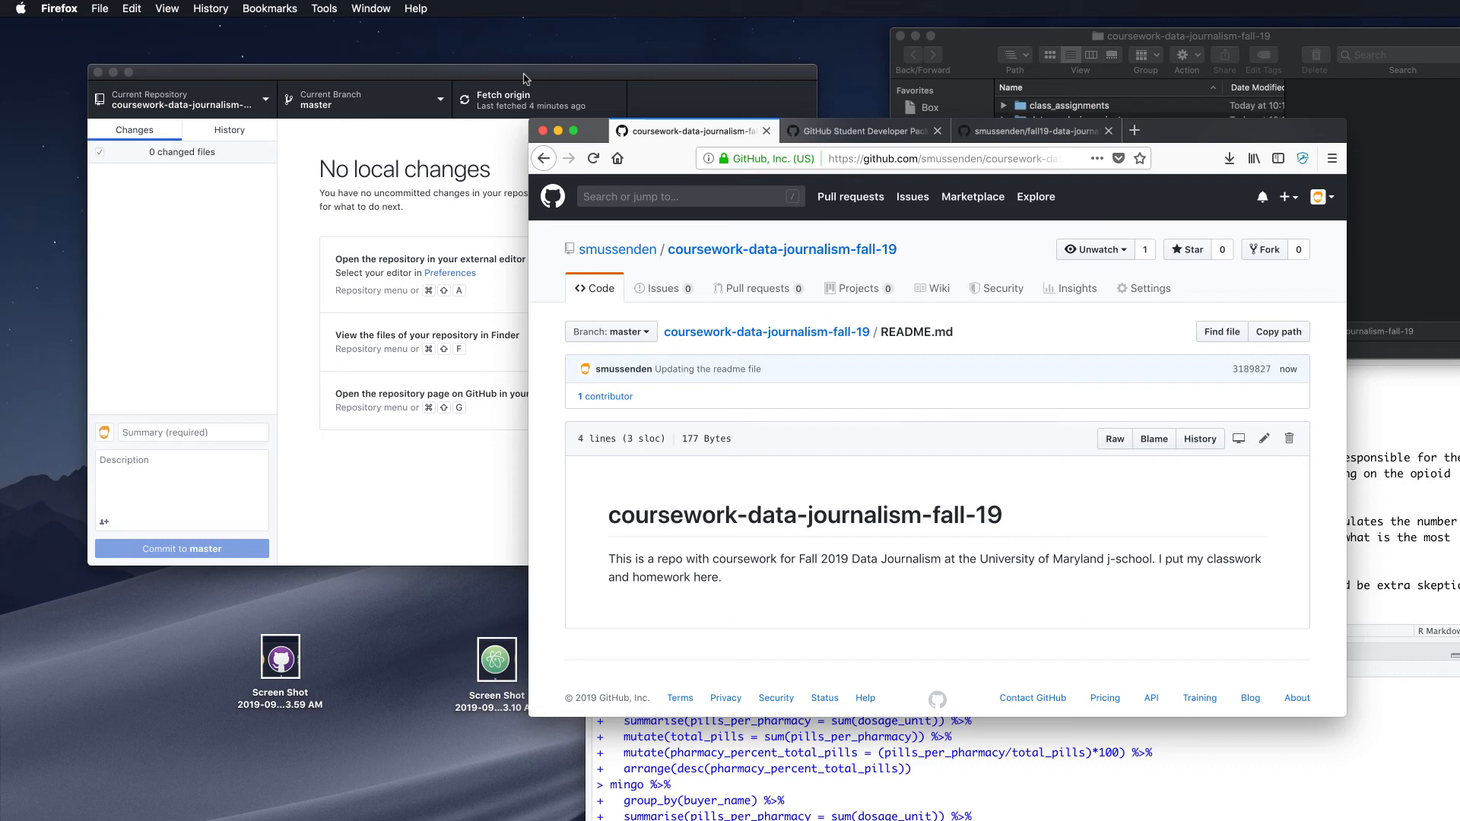
Fetch origin in GitHub Desktop, which shows one new GitHub commit waiting to be pulled
click(524, 79)
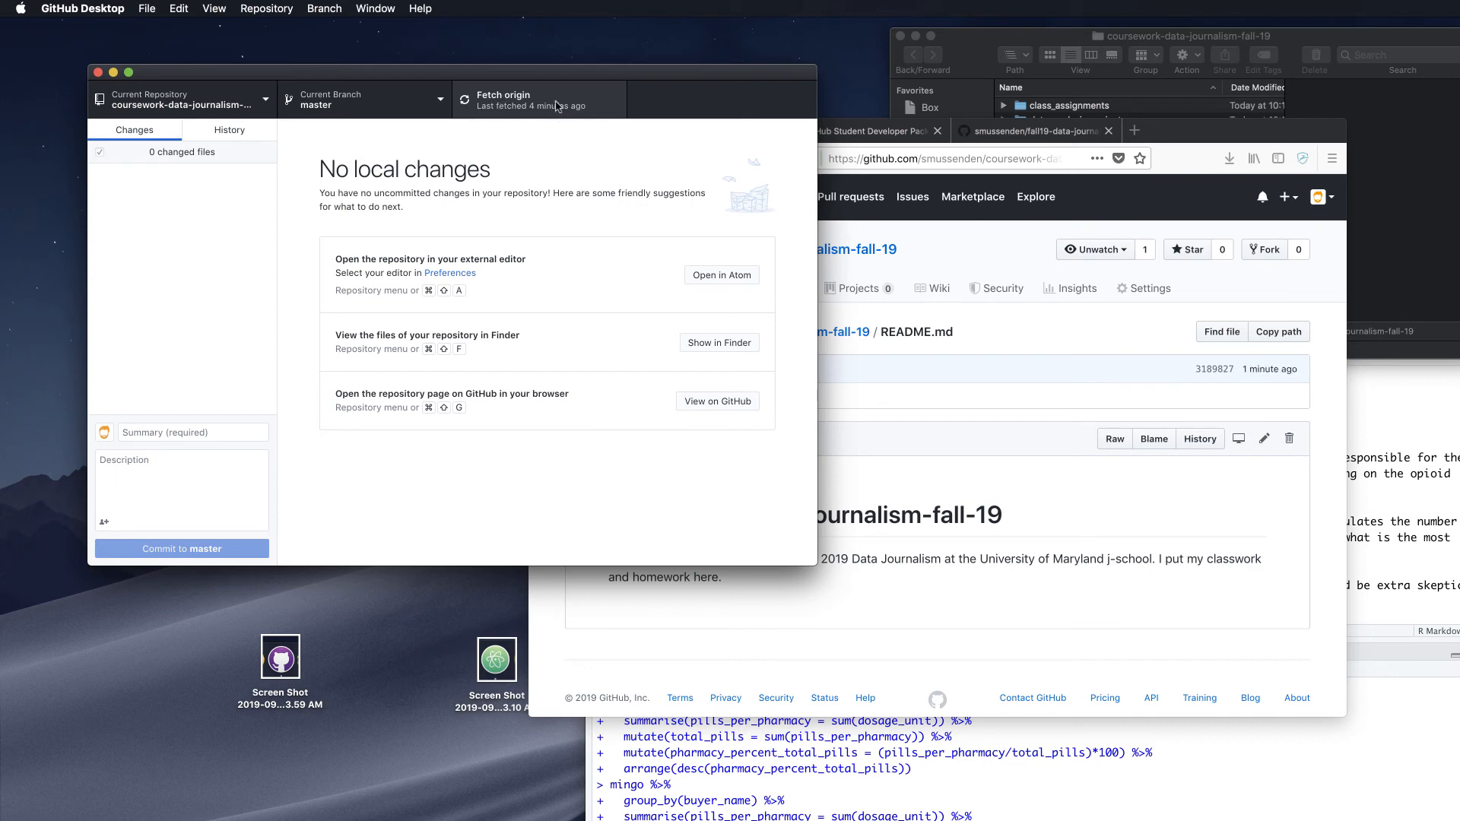
click(512, 98)
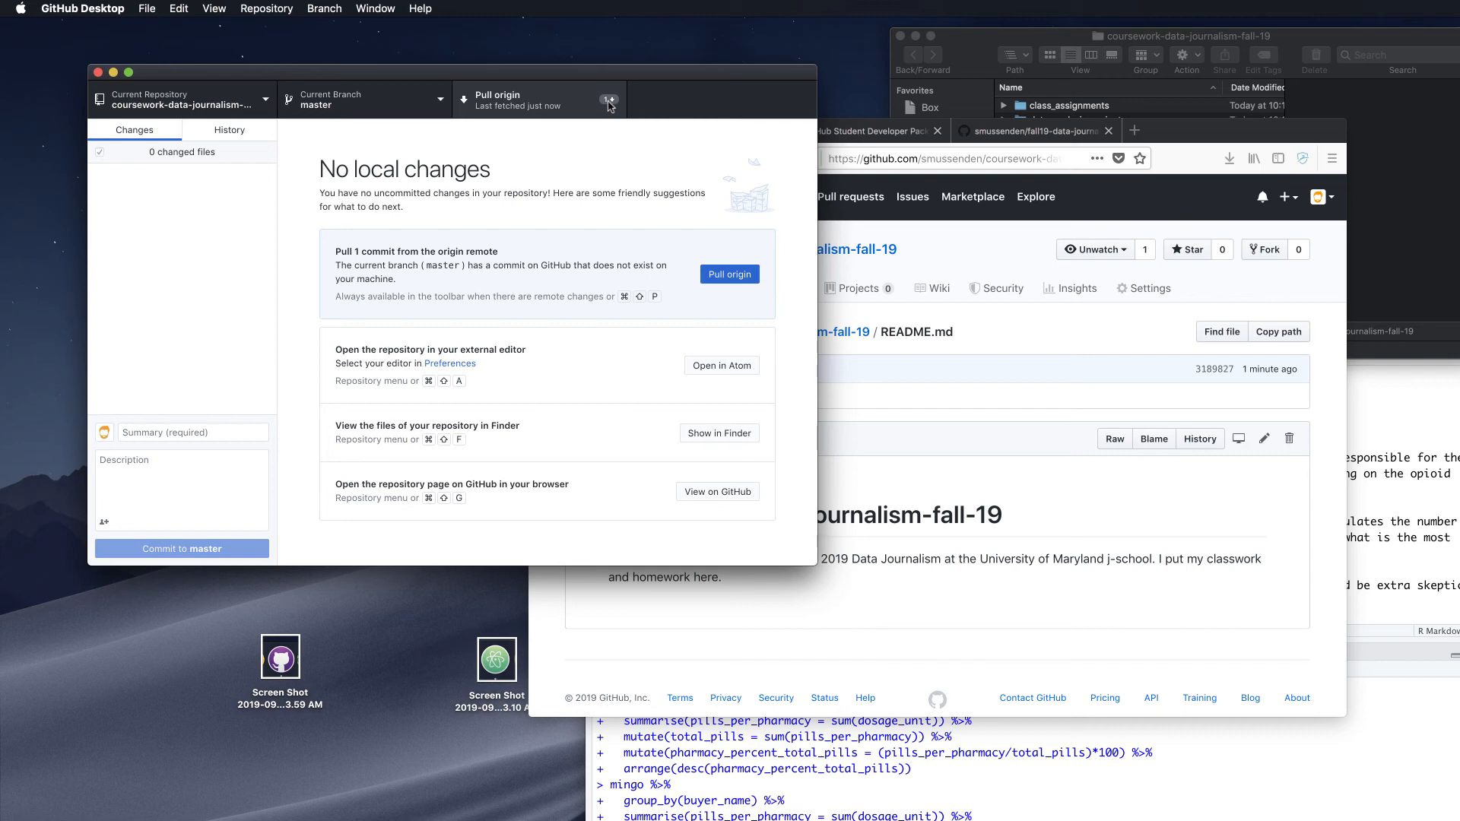
Bring the repository folder's Finder window to the front
click(971, 41)
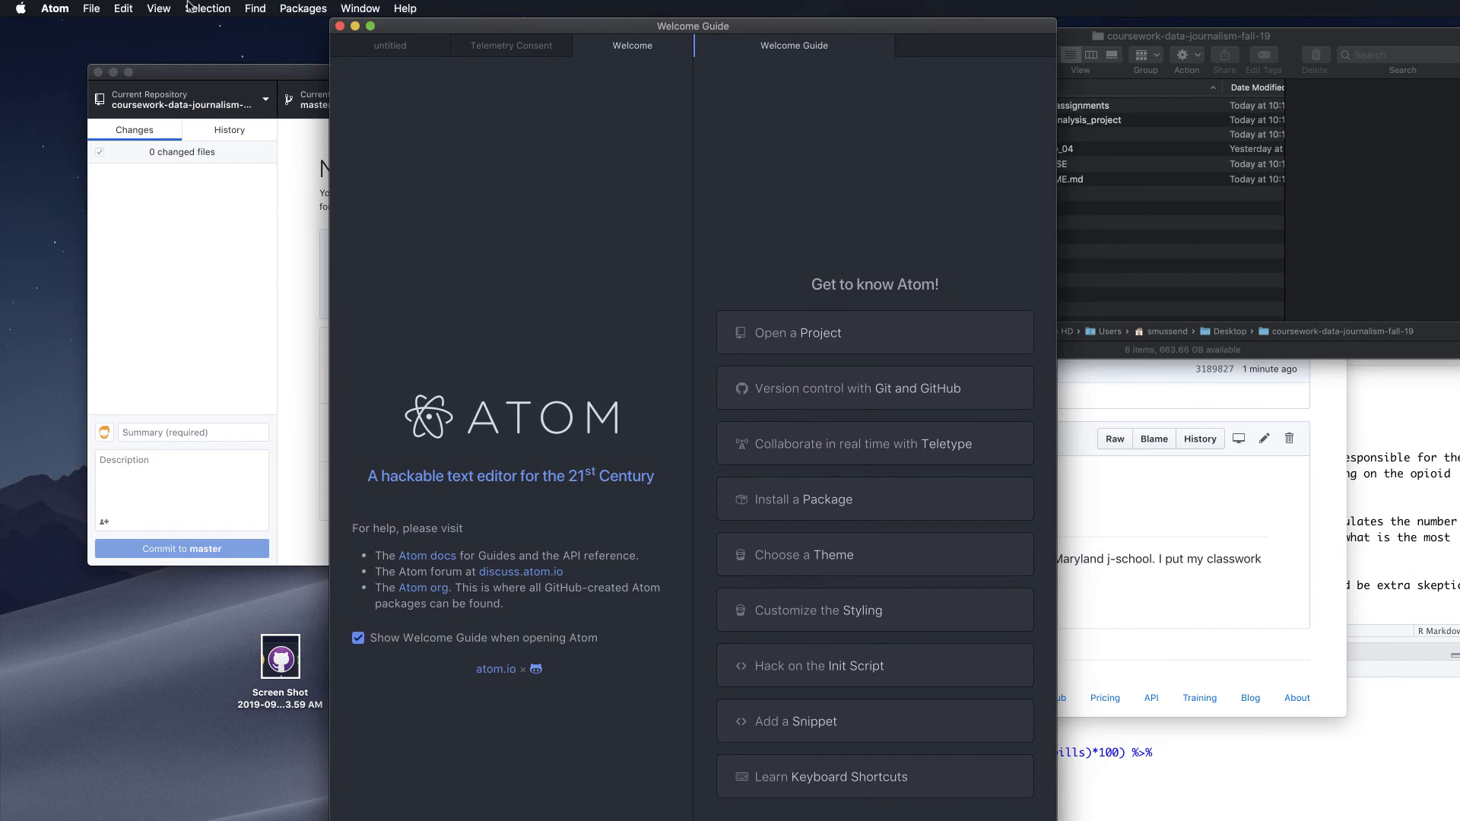
Open the coursework-data-journalism-fall-19 folder as an Atom project in a new window and view README.md
click(82, 6)
click(141, 70)
click(924, 245)
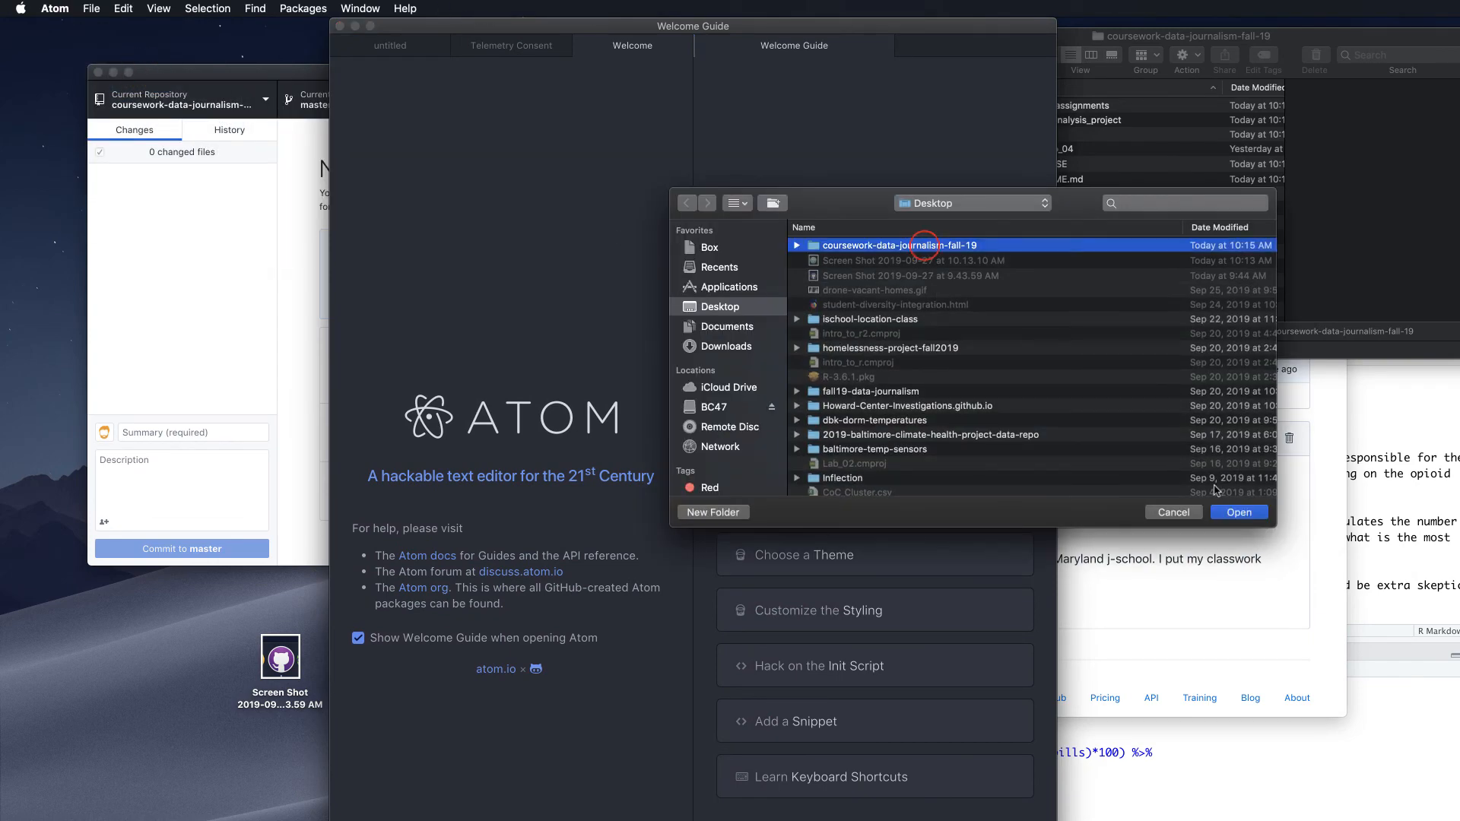
click(1233, 512)
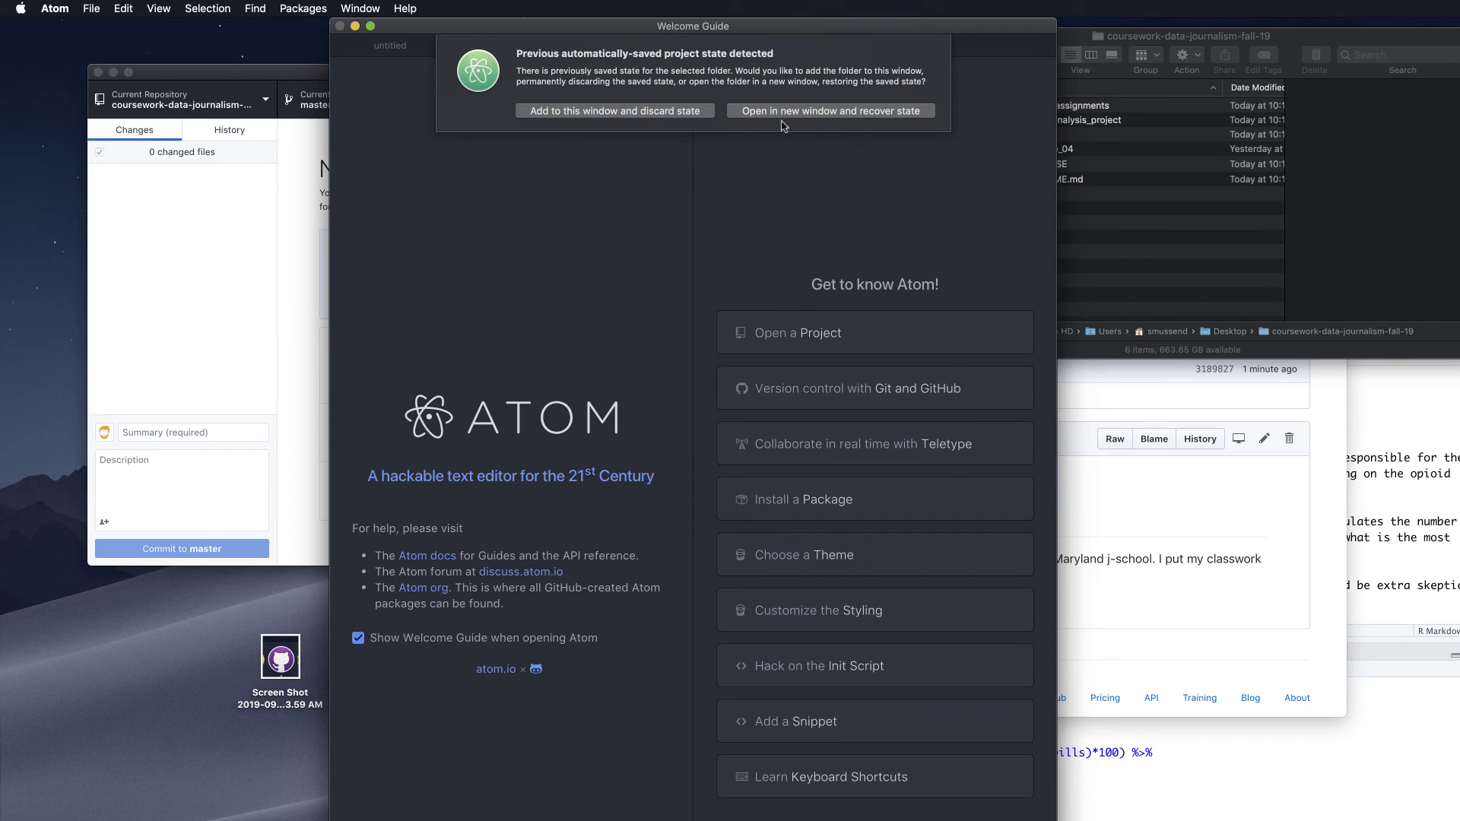
click(773, 111)
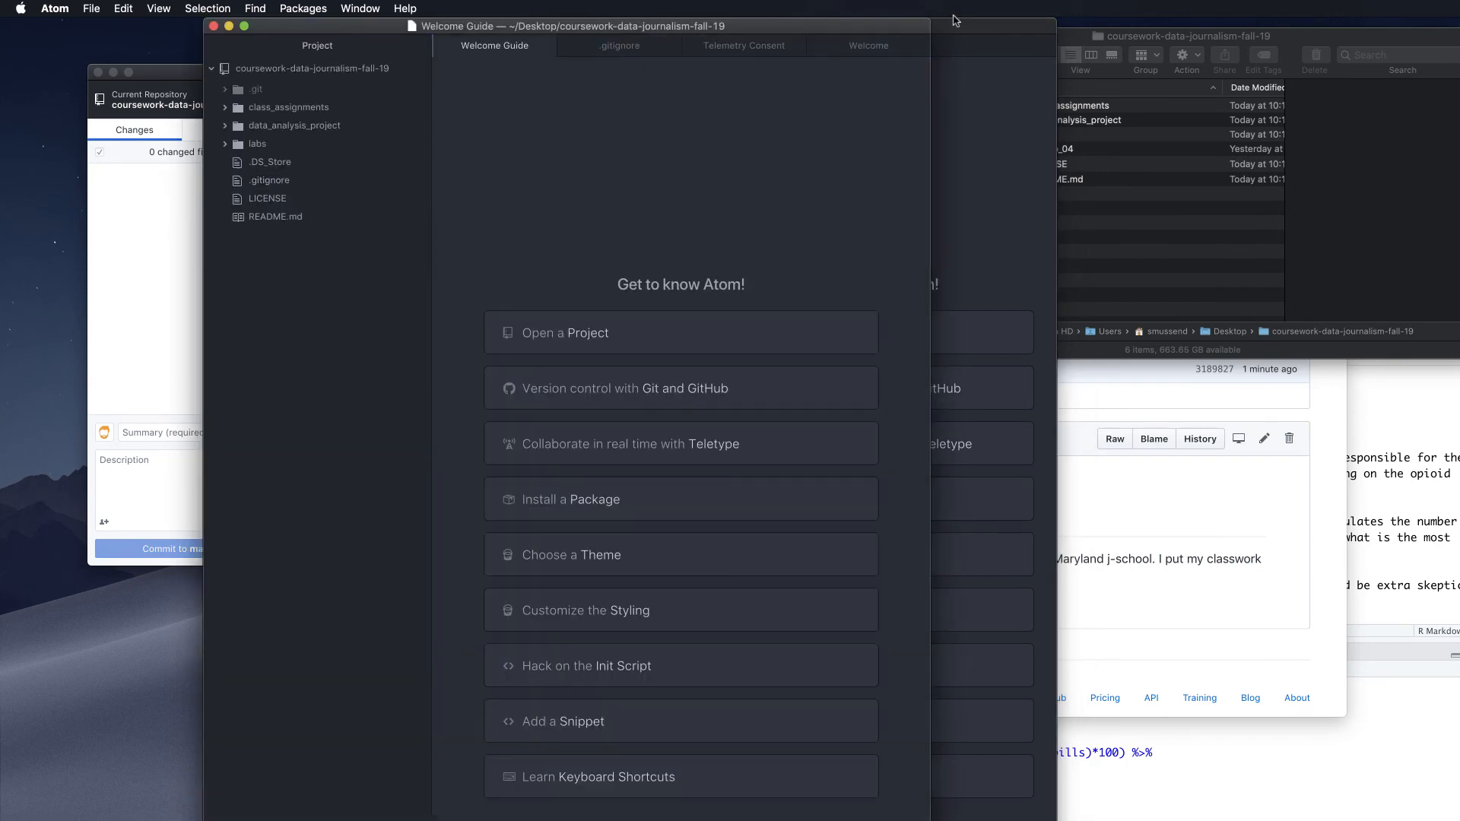
click(309, 215)
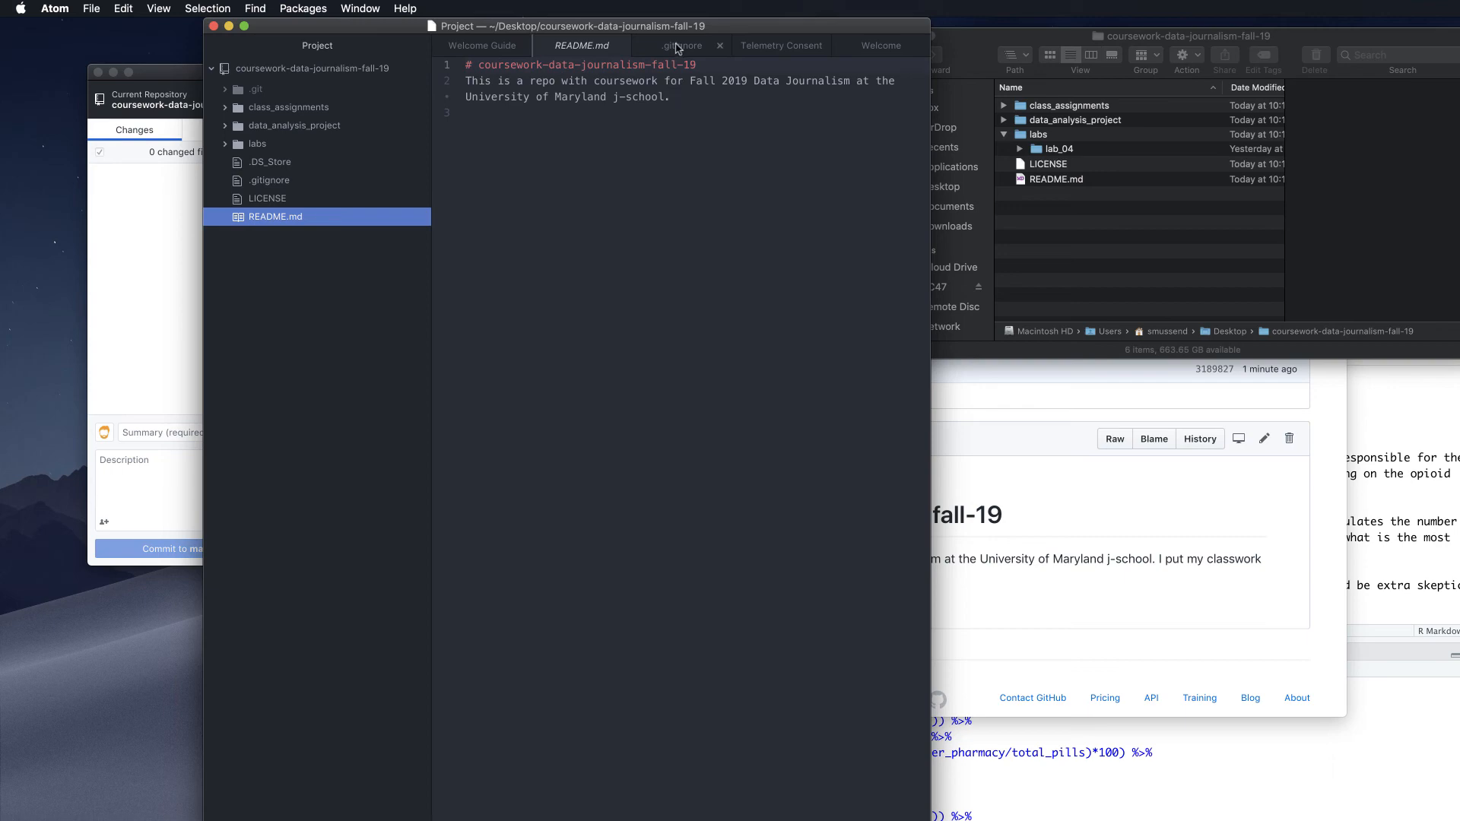
Compare the Atom editor with the GitHub README page in Firefox, then close Atom
drag(673, 27, 510, 27)
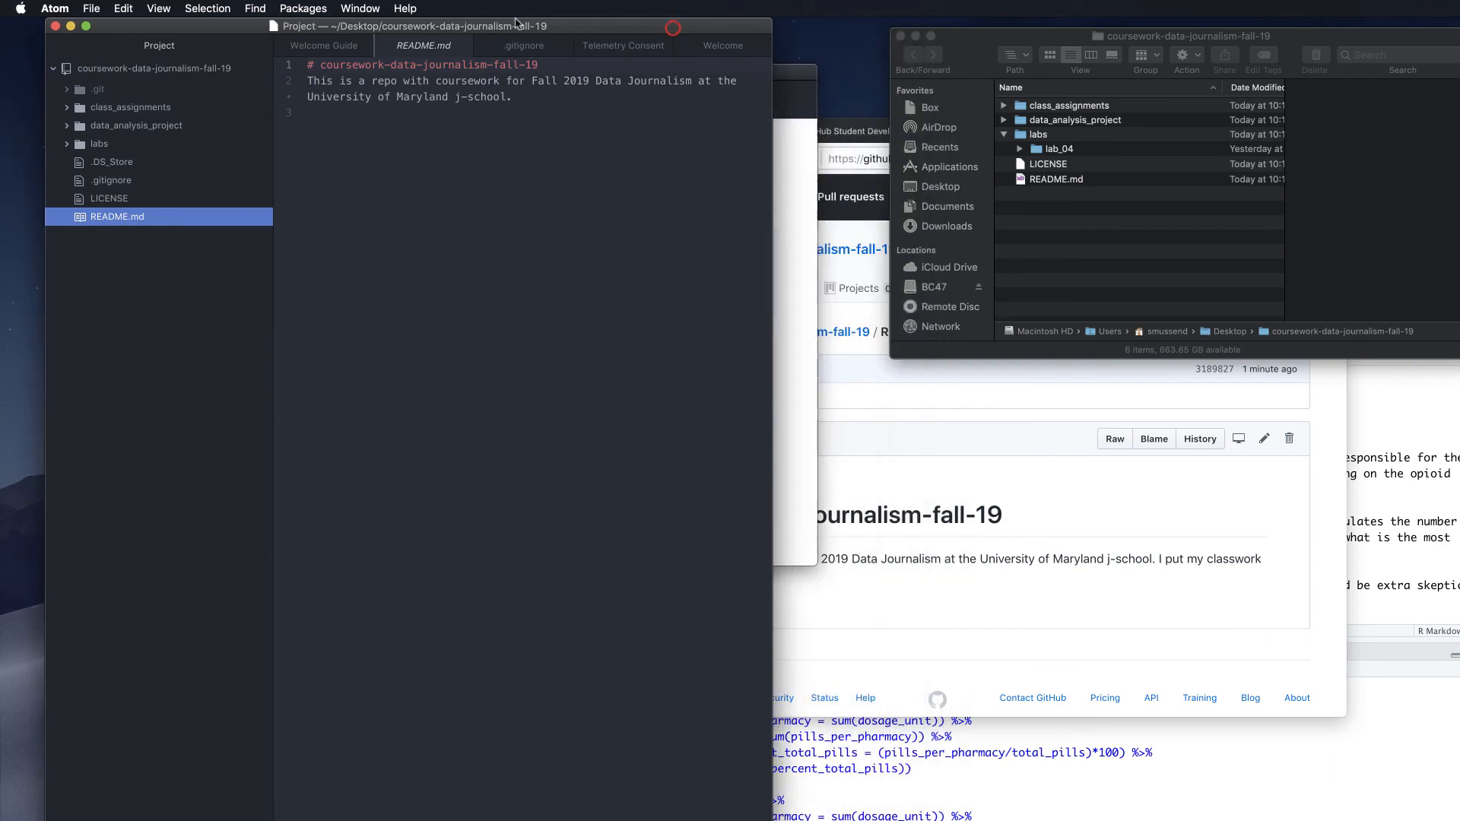
click(1097, 515)
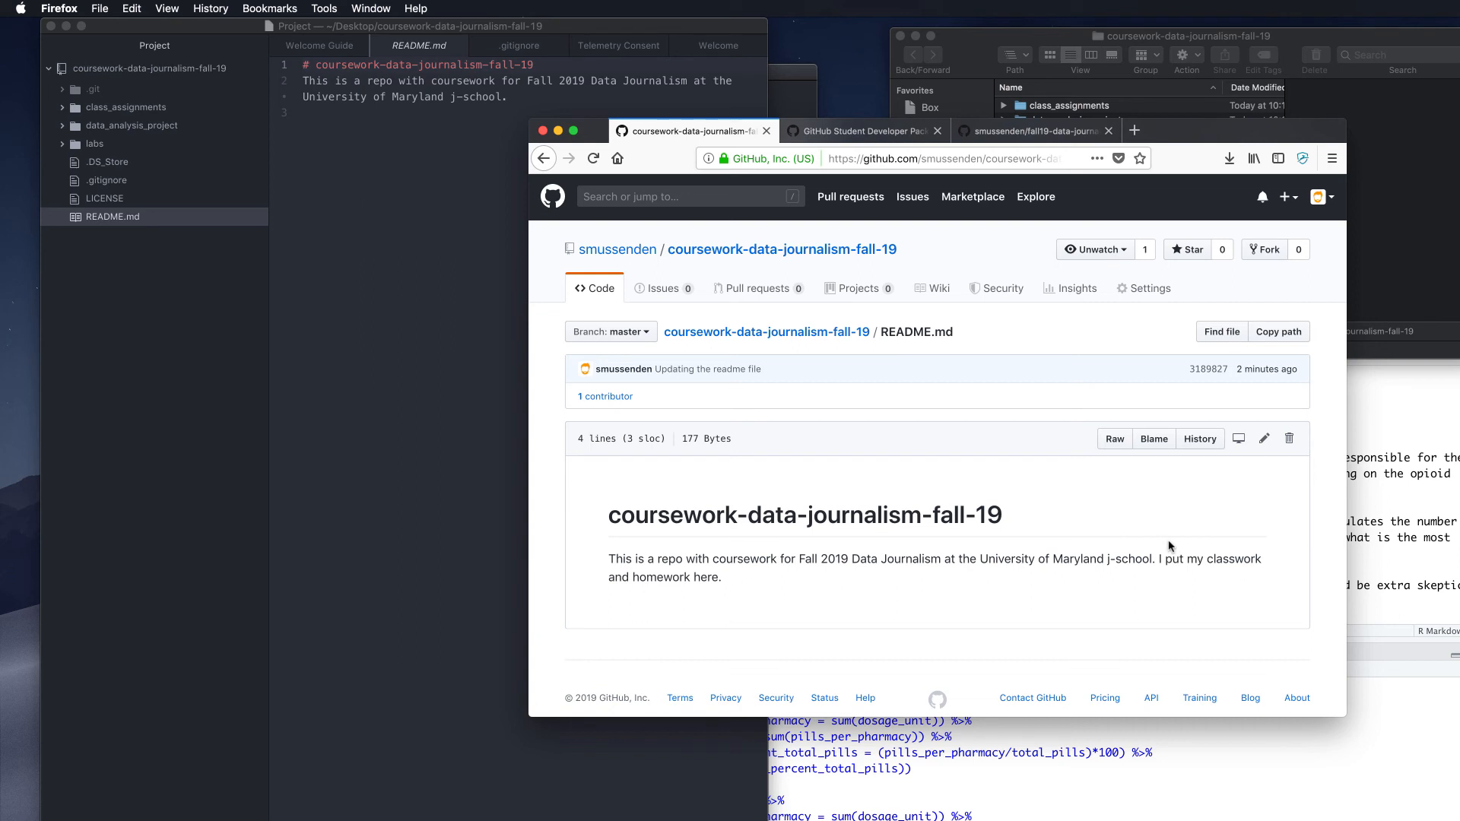
click(500, 181)
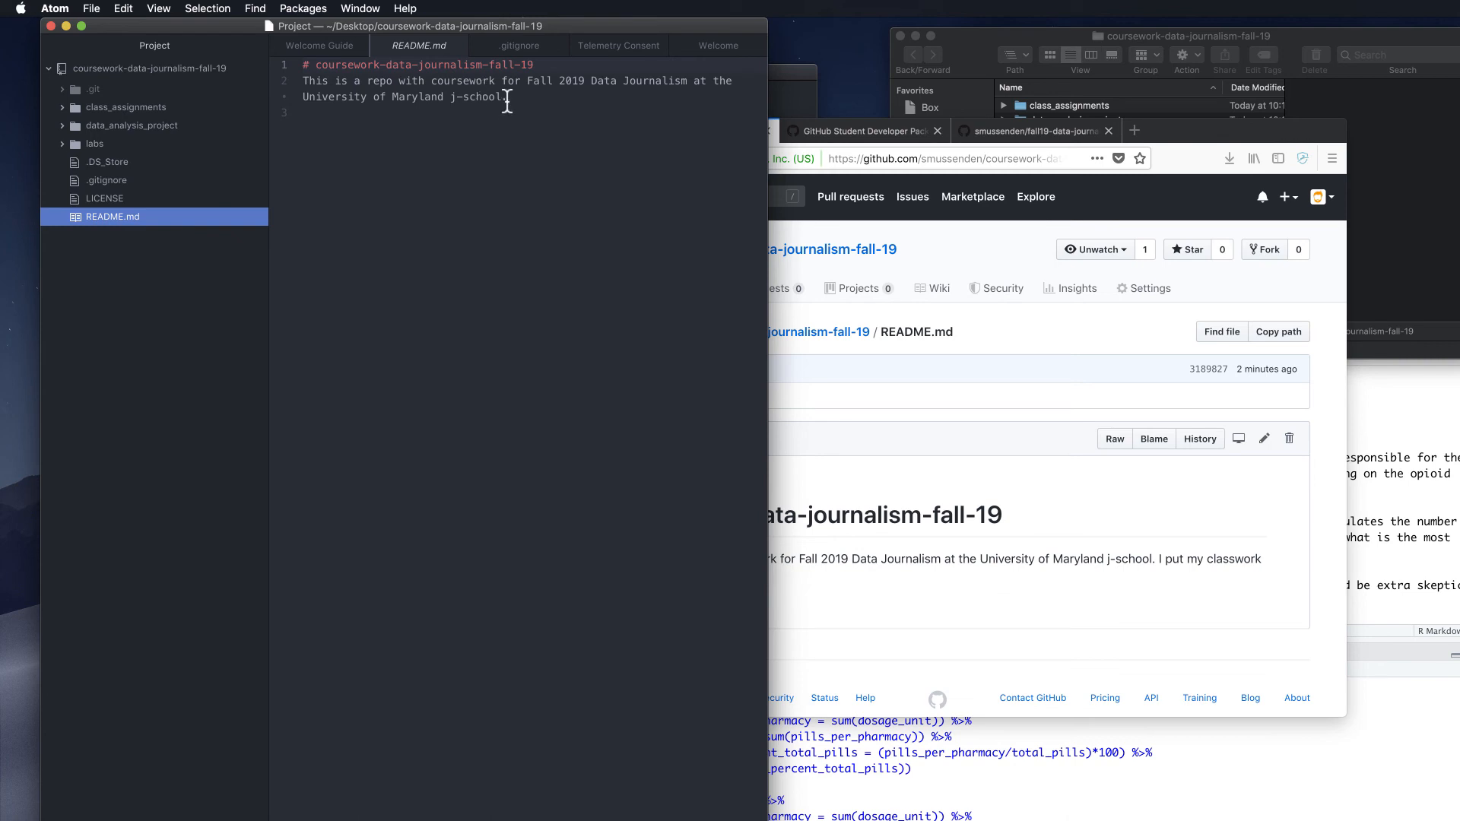
click(50, 26)
Pull the new commit from origin in GitHub Desktop and restore the minimized Atom window
click(394, 79)
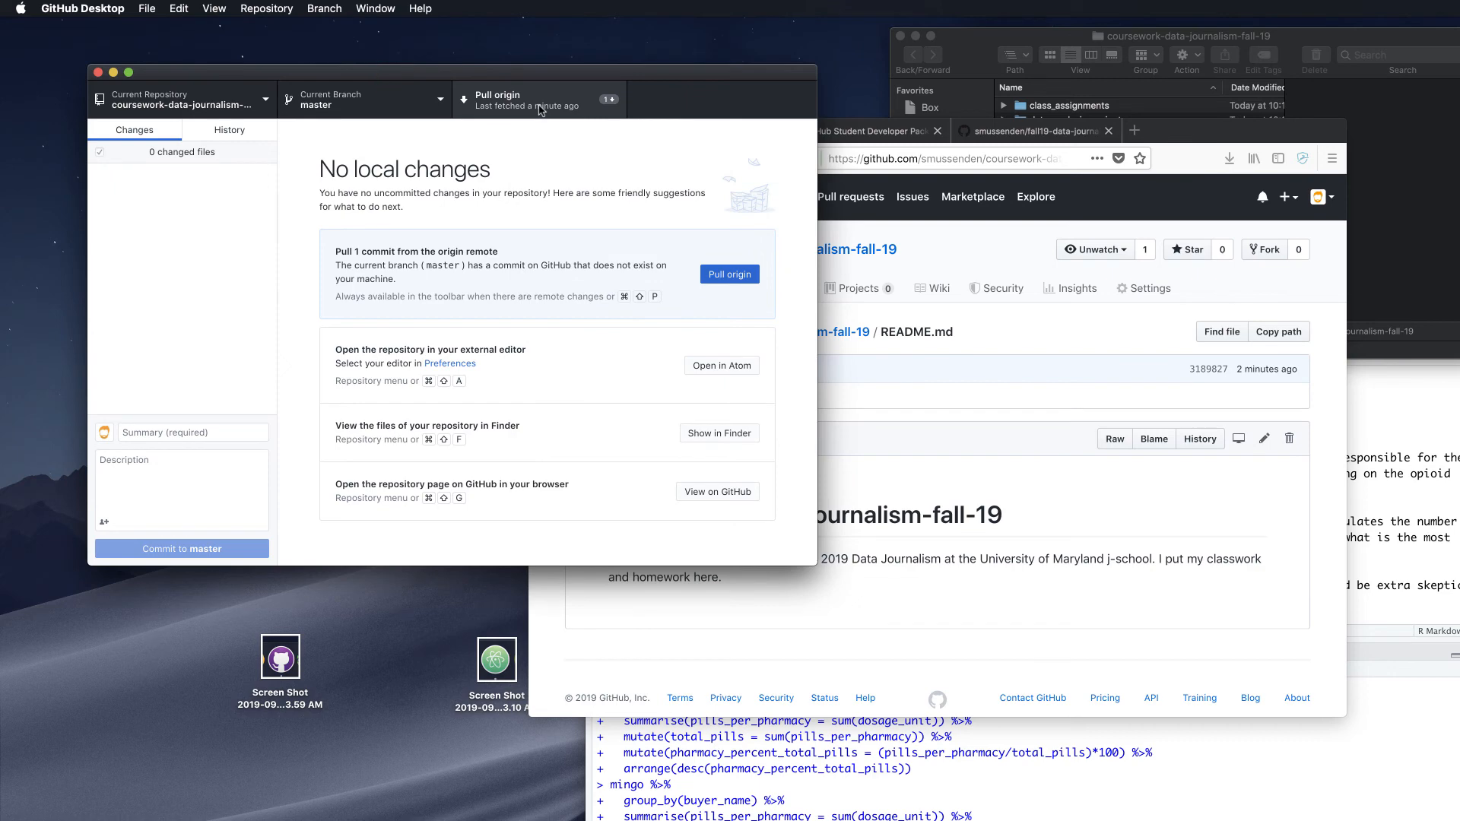
click(499, 99)
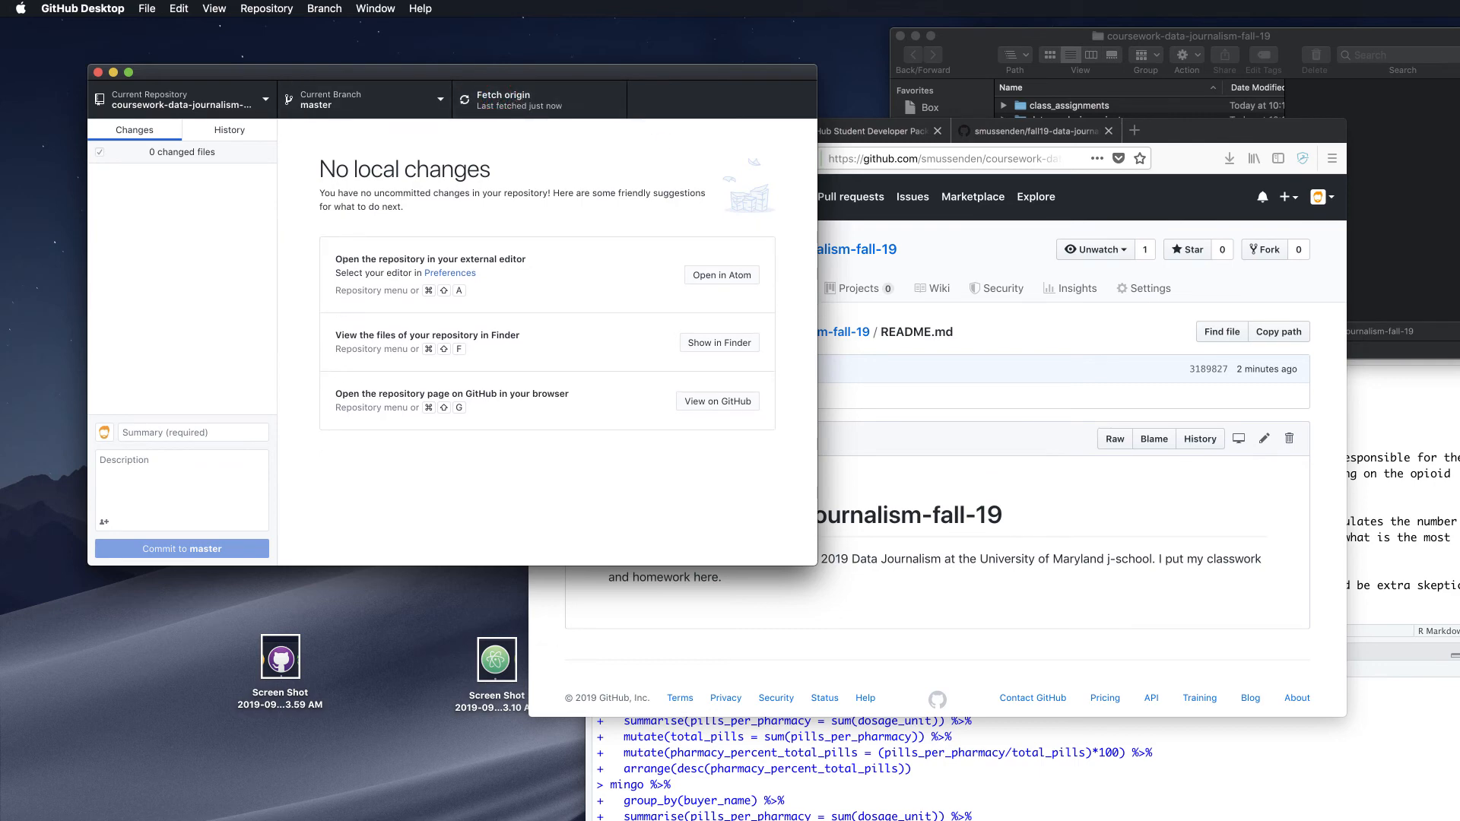
click(1407, 819)
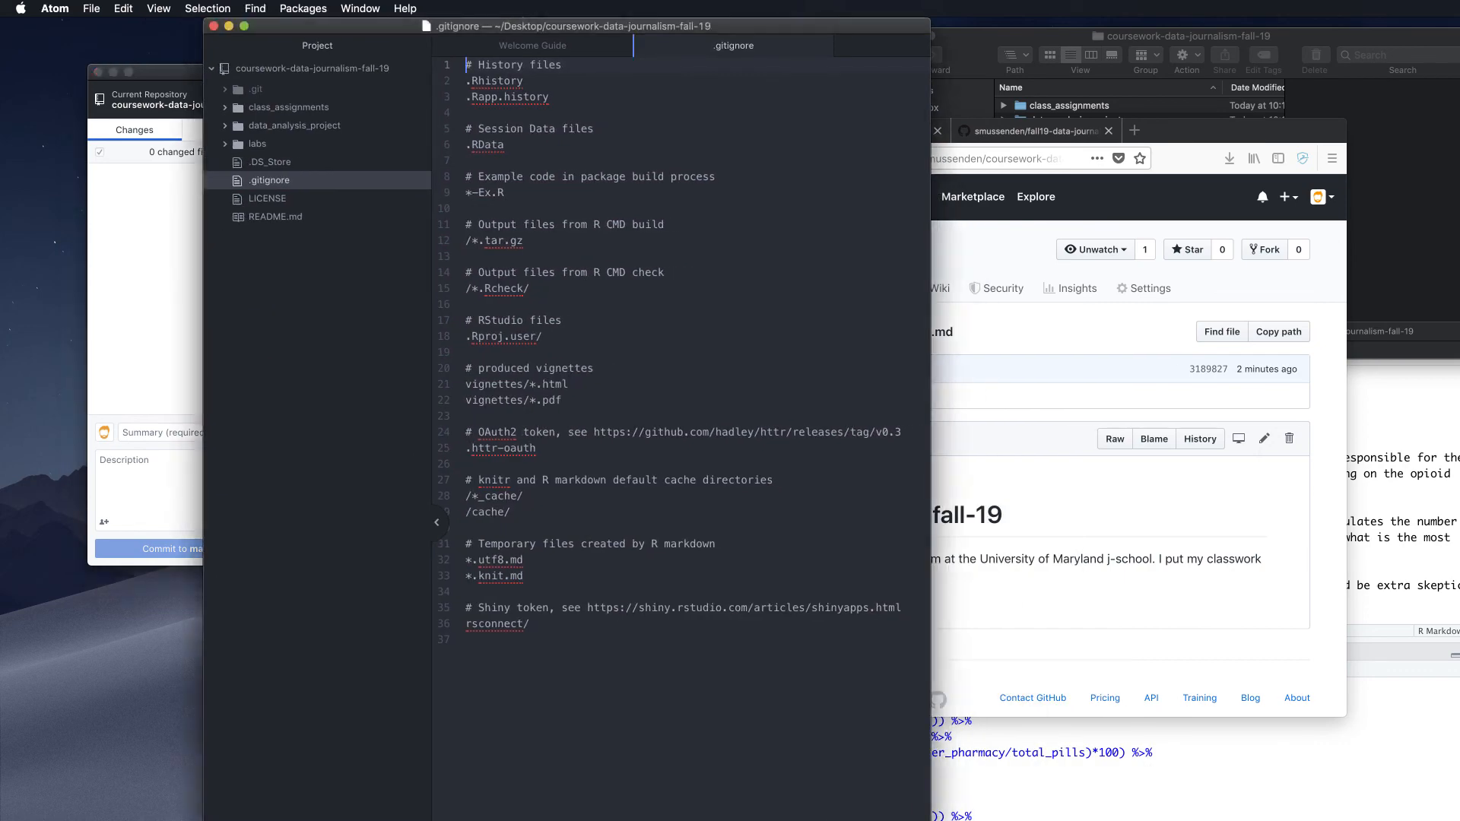
Check README.md for the pulled line 'I put my classwork and homework here.' and rearrange the windows
click(279, 218)
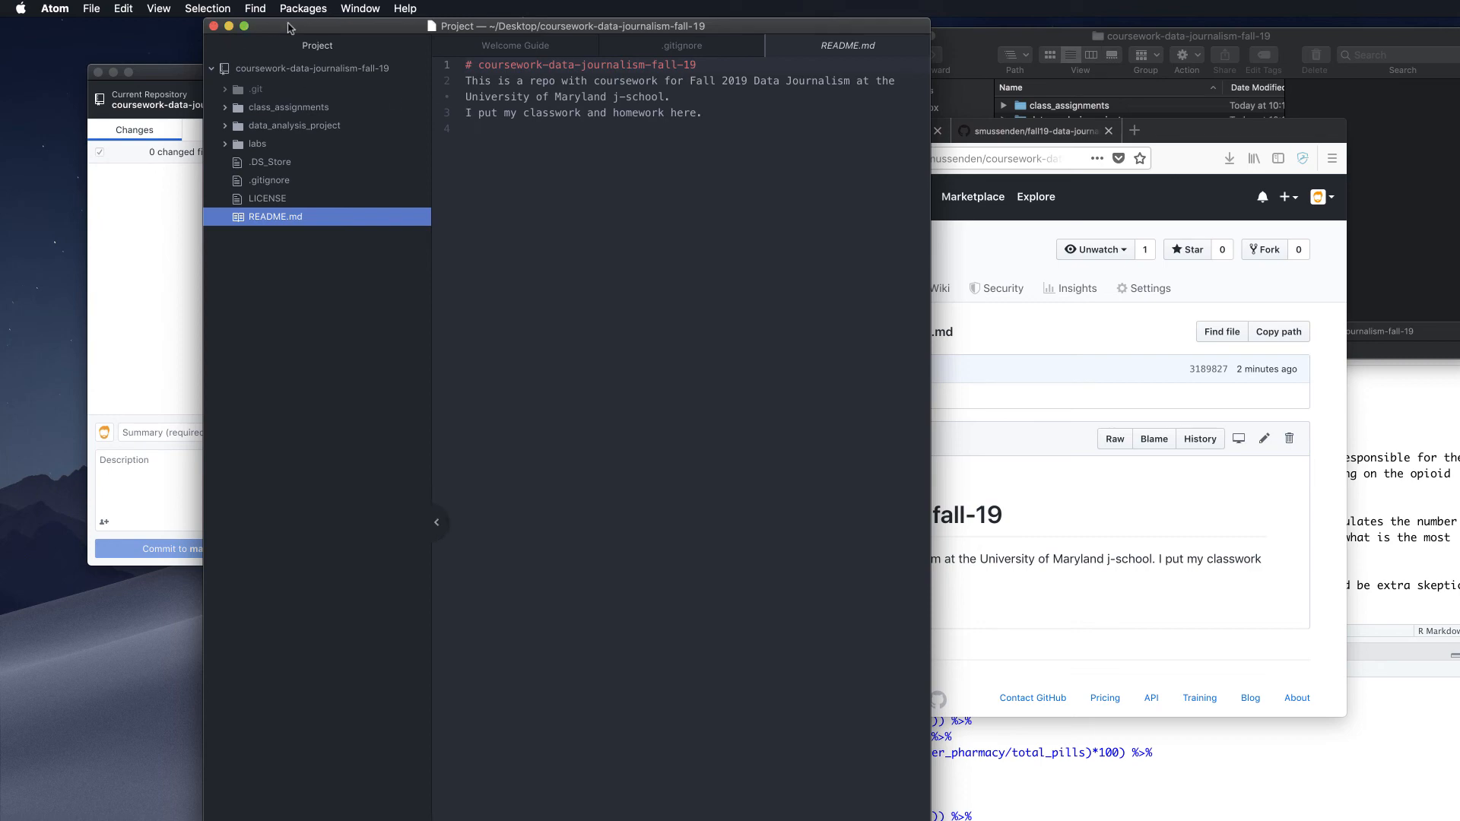
drag(289, 27, 409, 35)
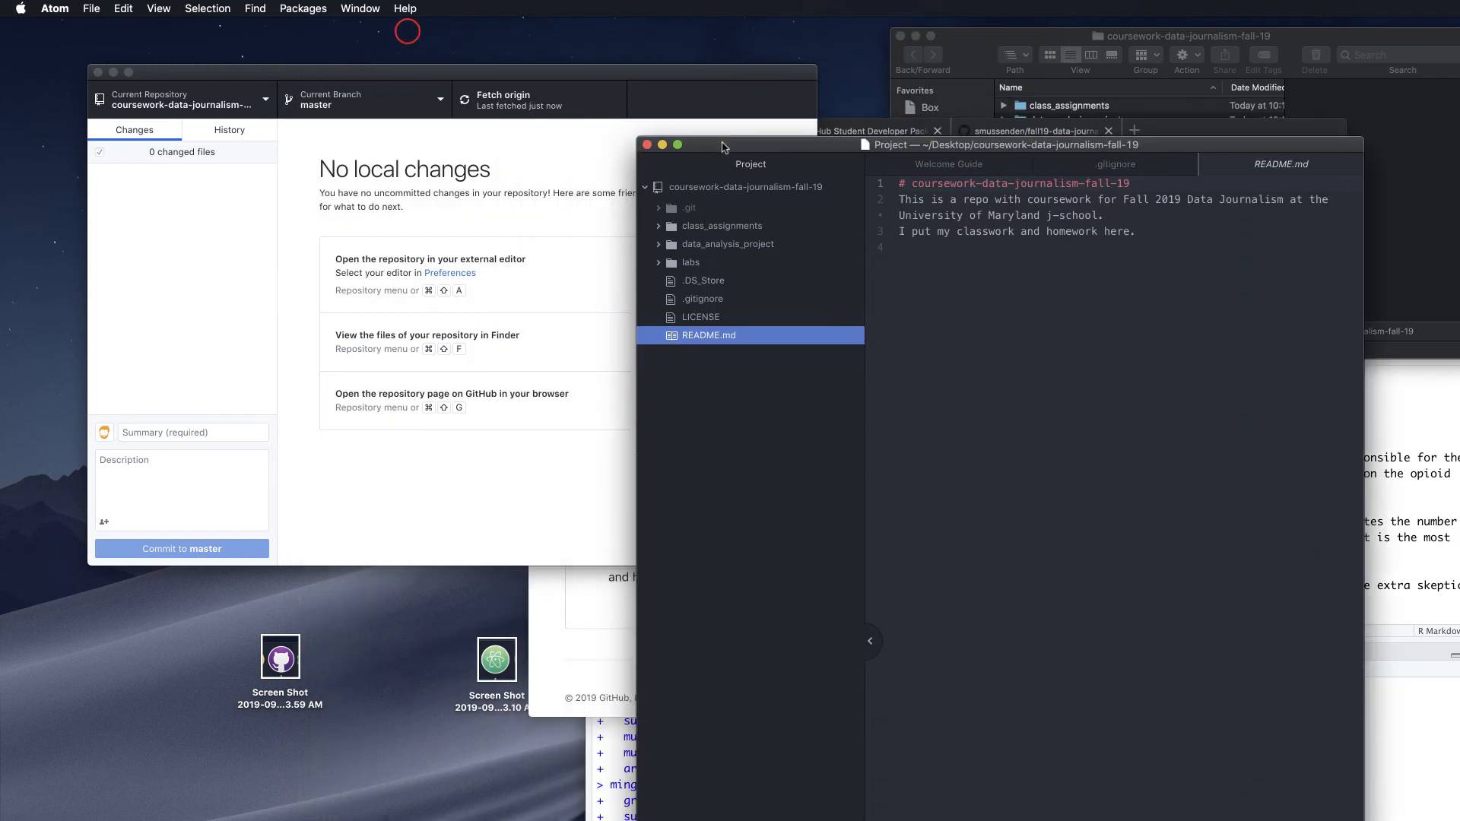
click(662, 144)
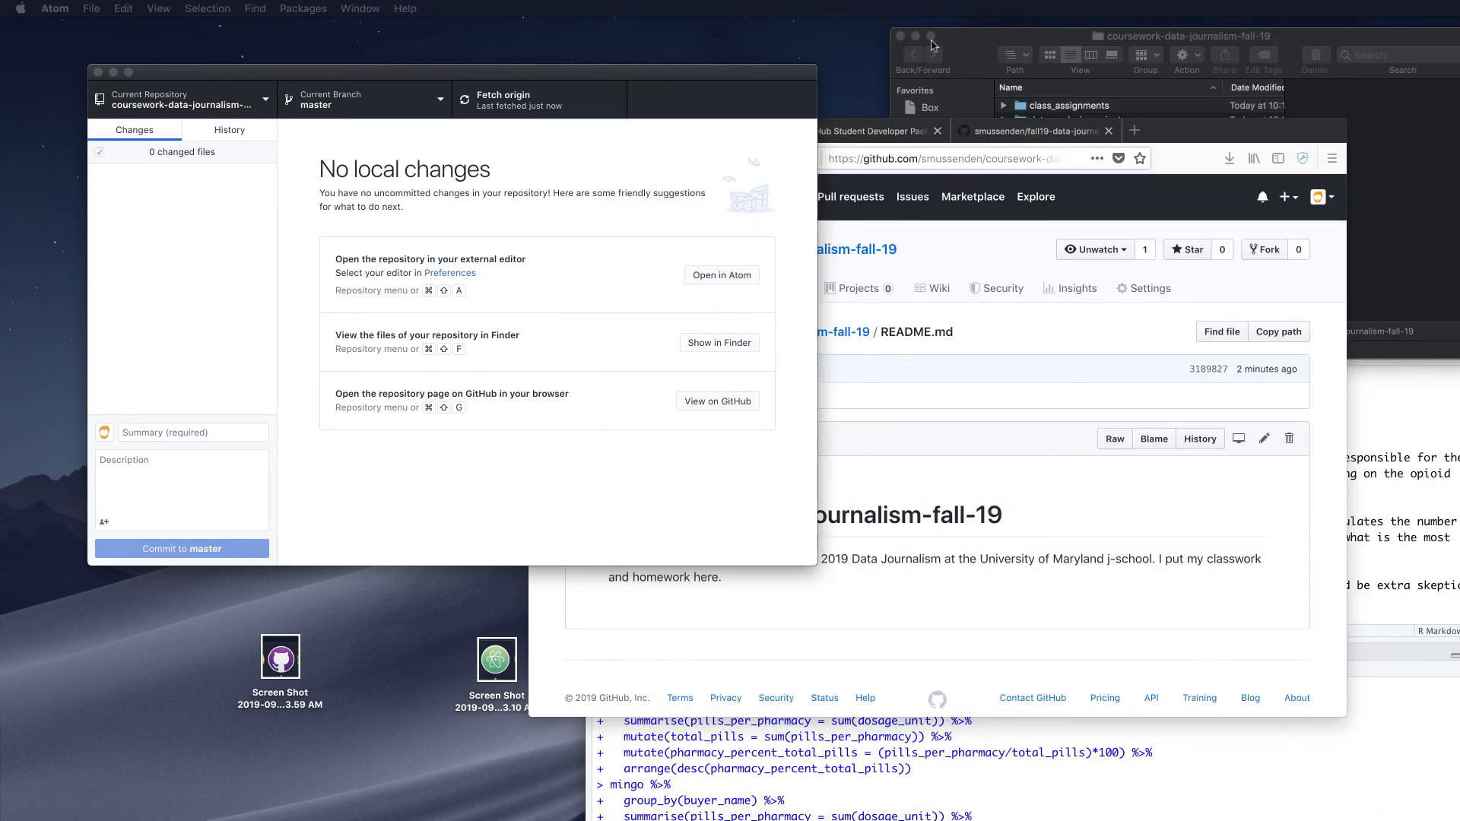
click(966, 35)
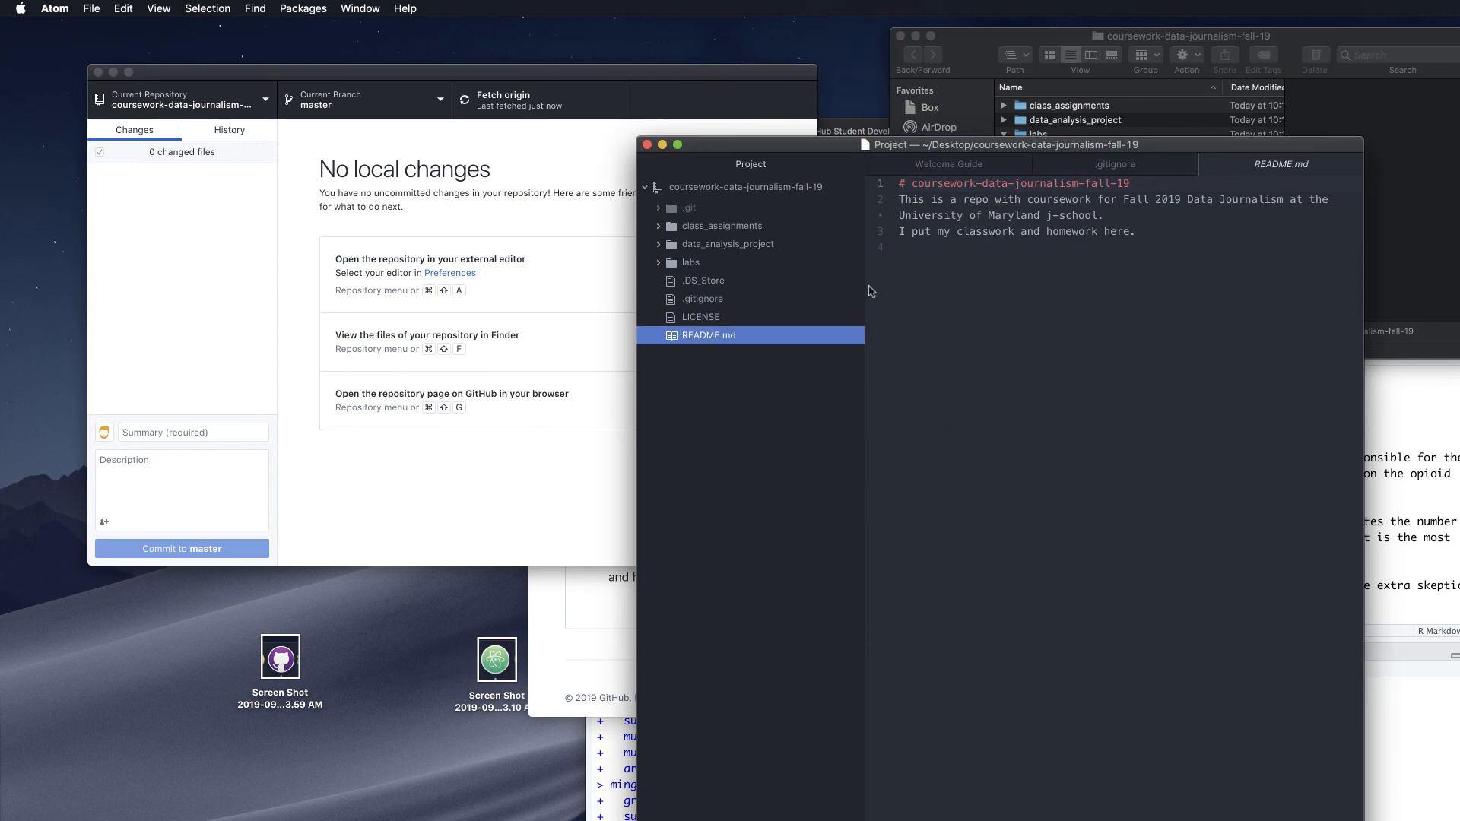
drag(733, 147, 498, 5)
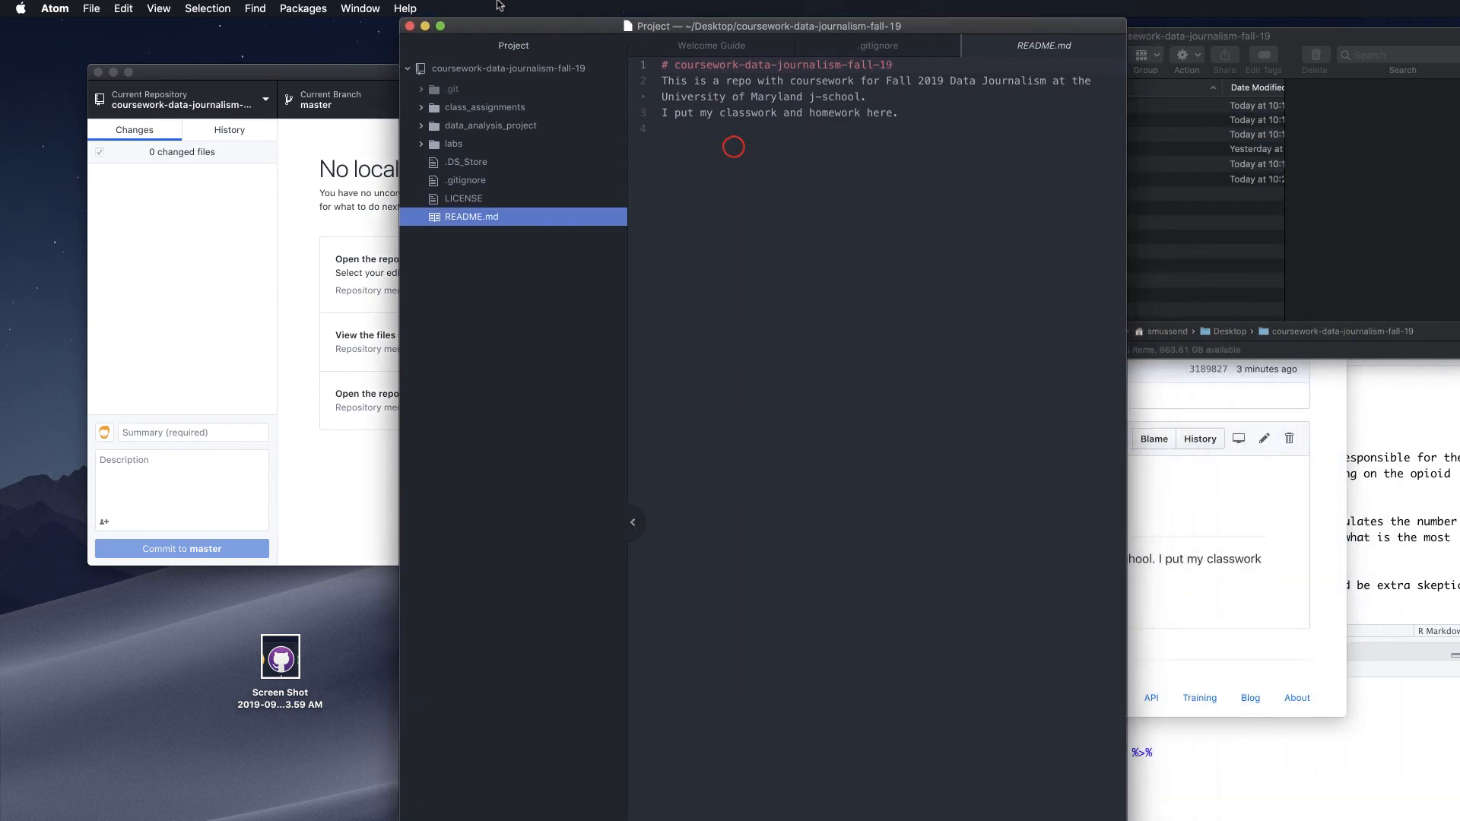
Move the top-level and labs .DS_Store files to the trash from Atom's project tree
click(472, 165)
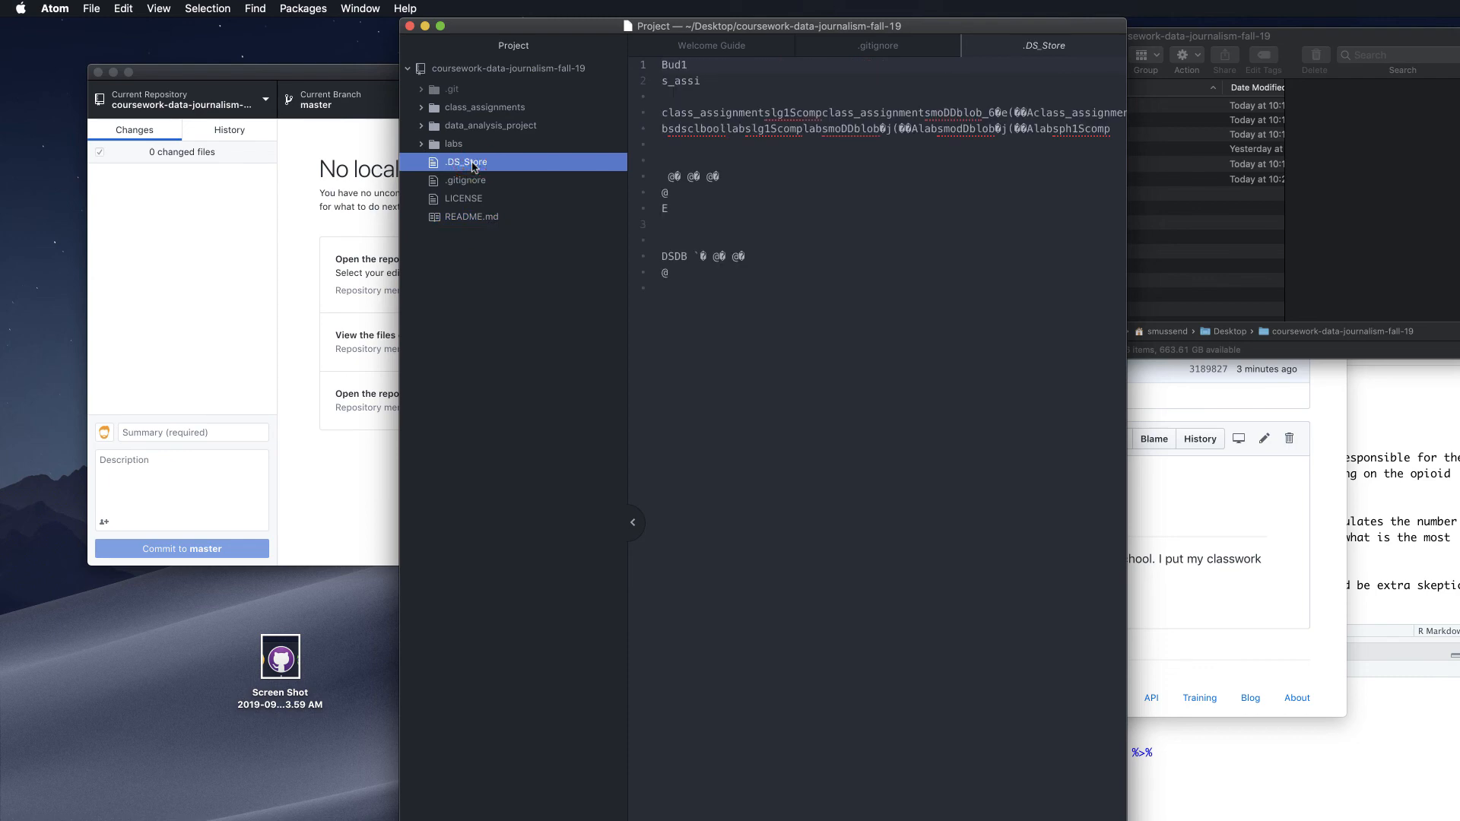
right_click(478, 168)
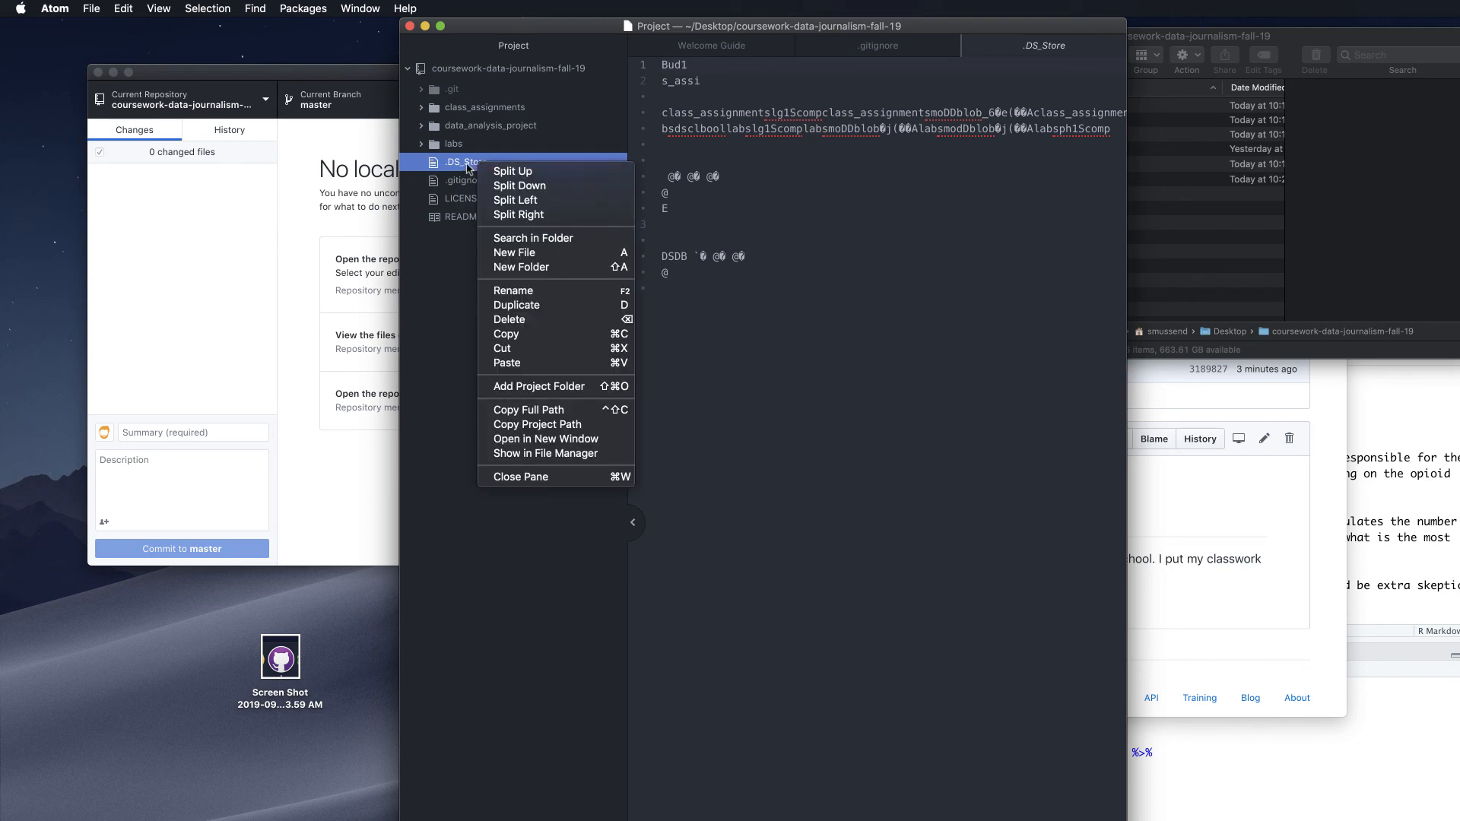
click(536, 319)
click(830, 111)
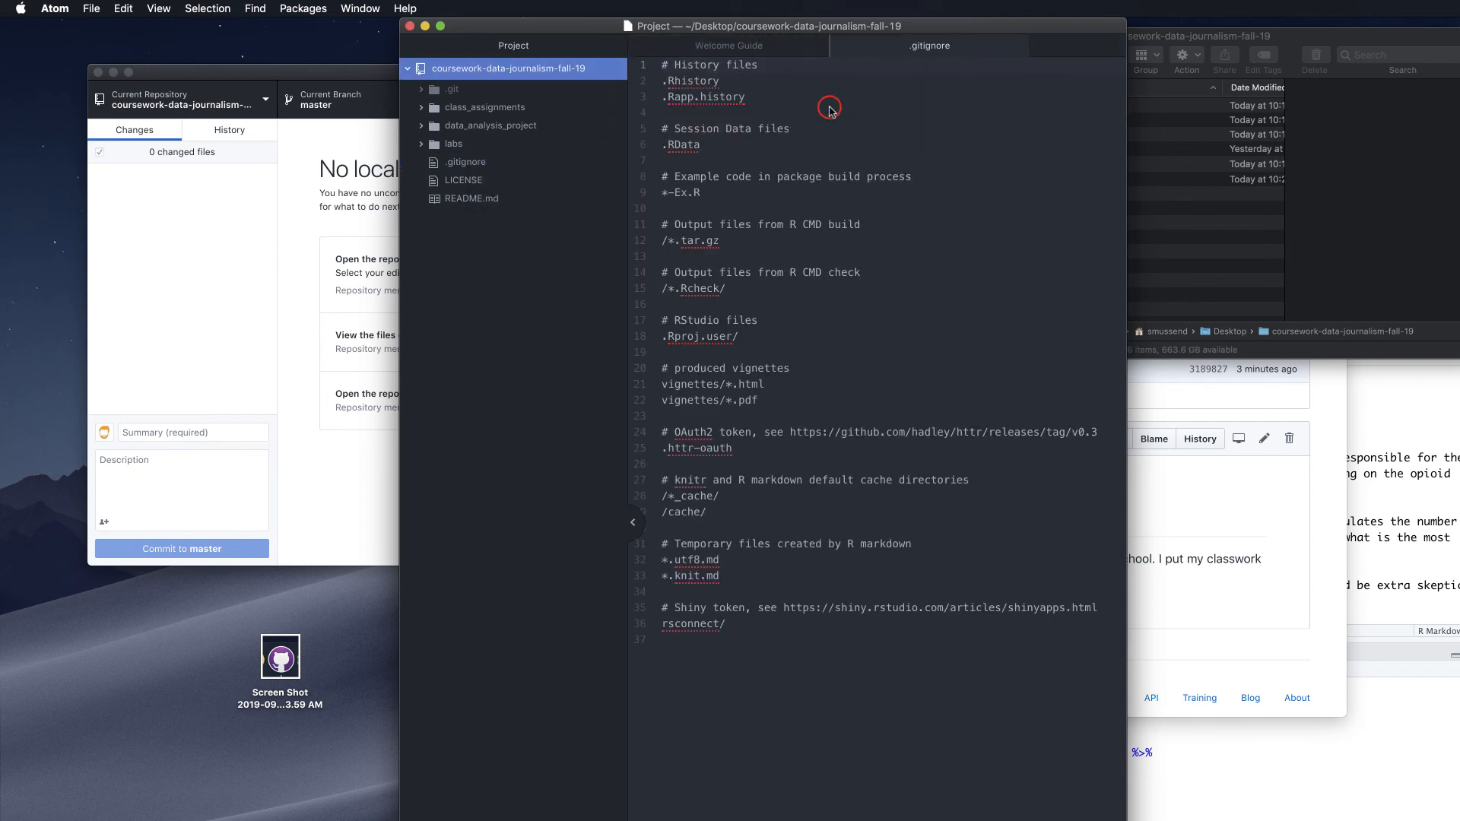
click(420, 109)
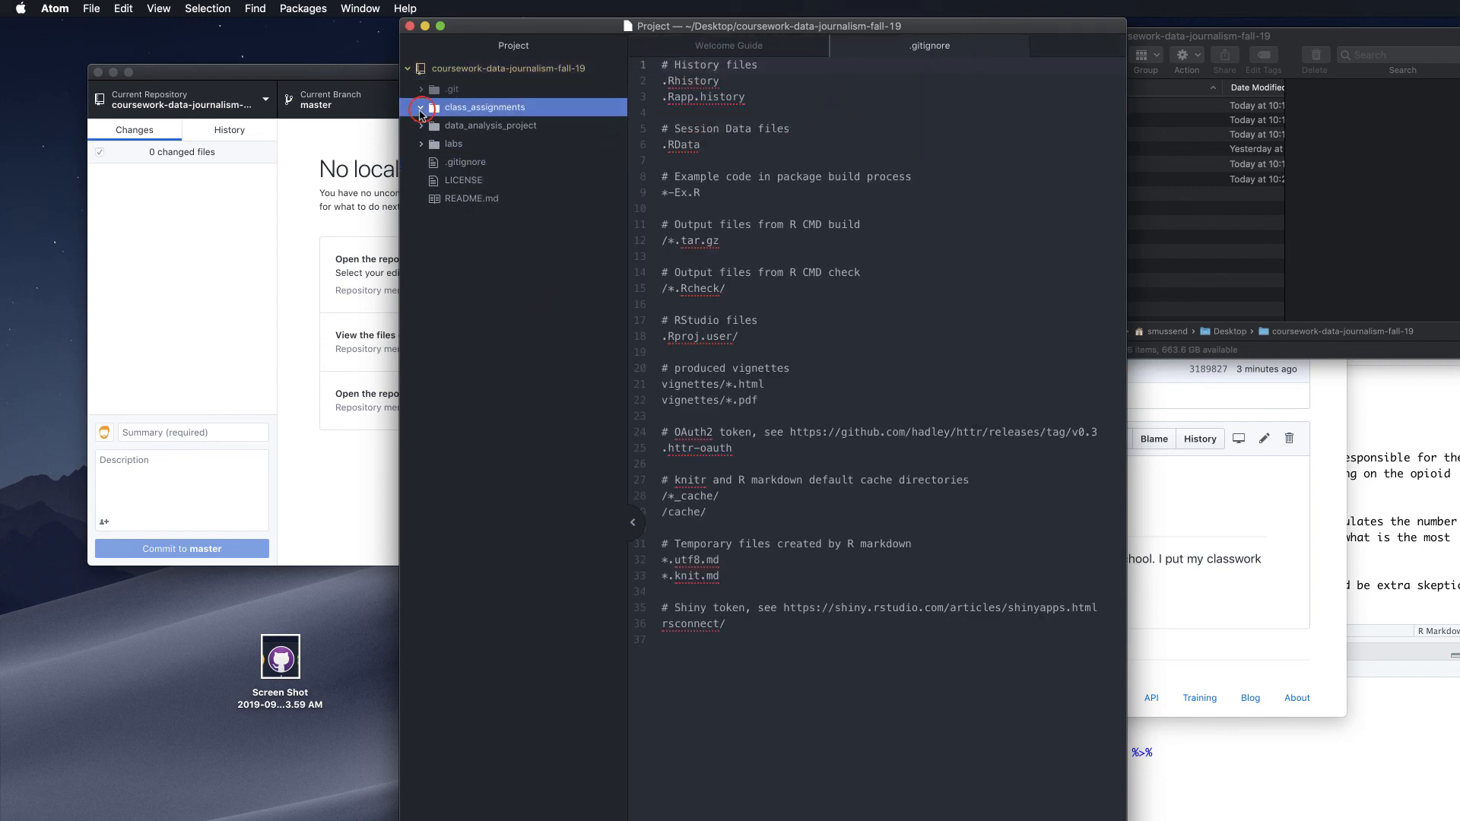
click(421, 125)
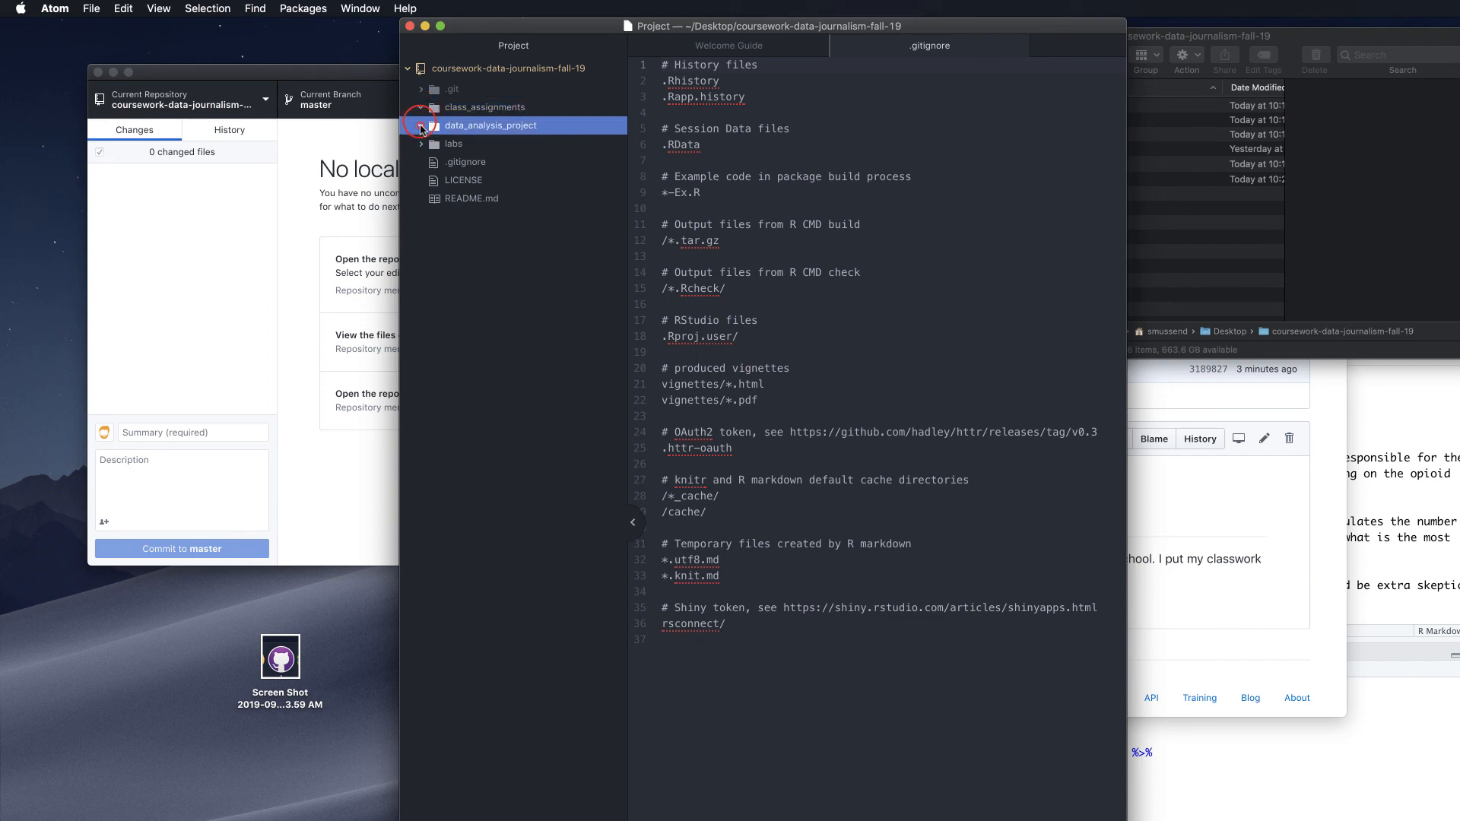
click(420, 144)
click(459, 181)
right_click(463, 180)
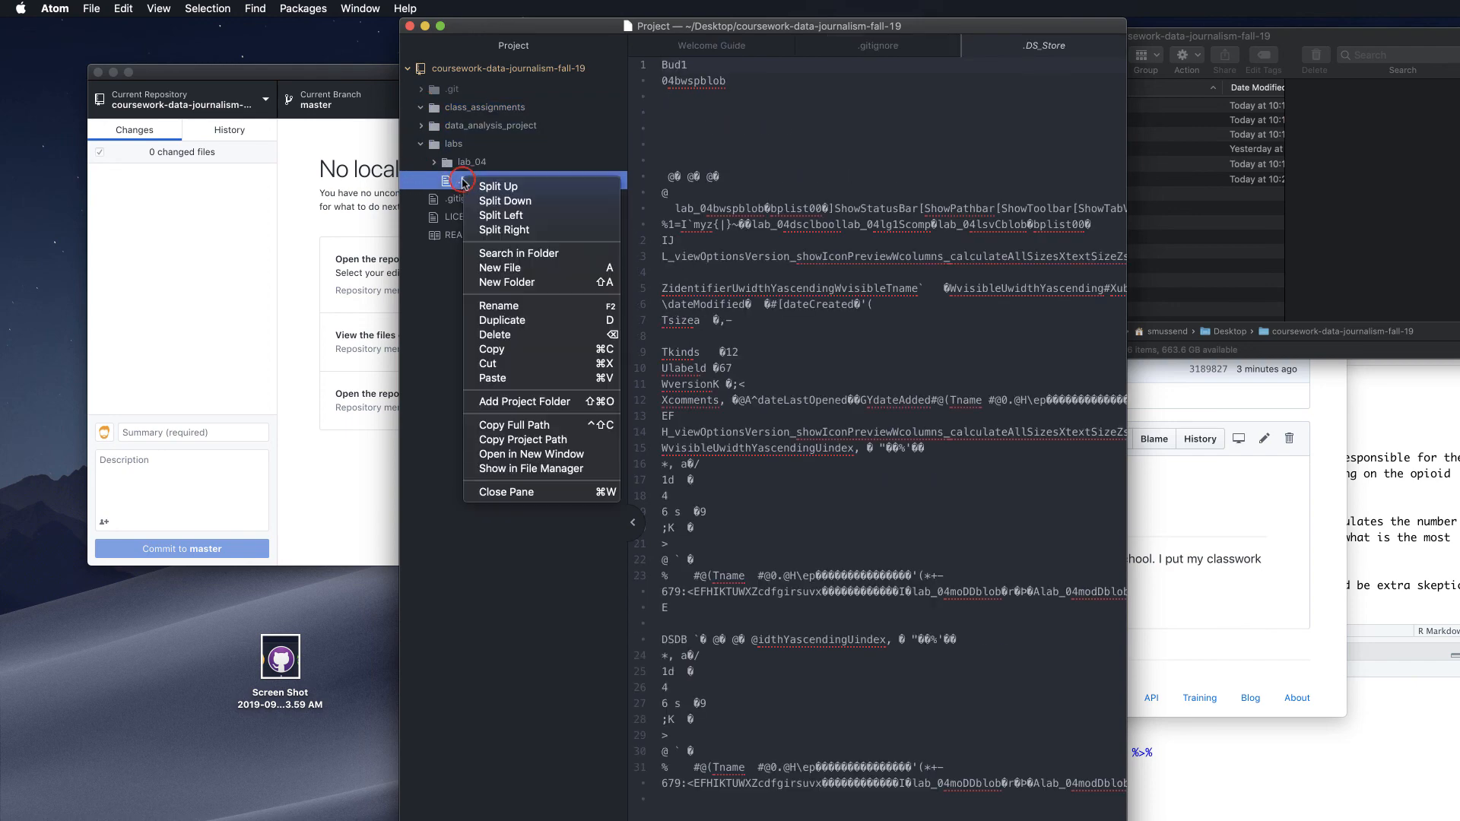
click(505, 335)
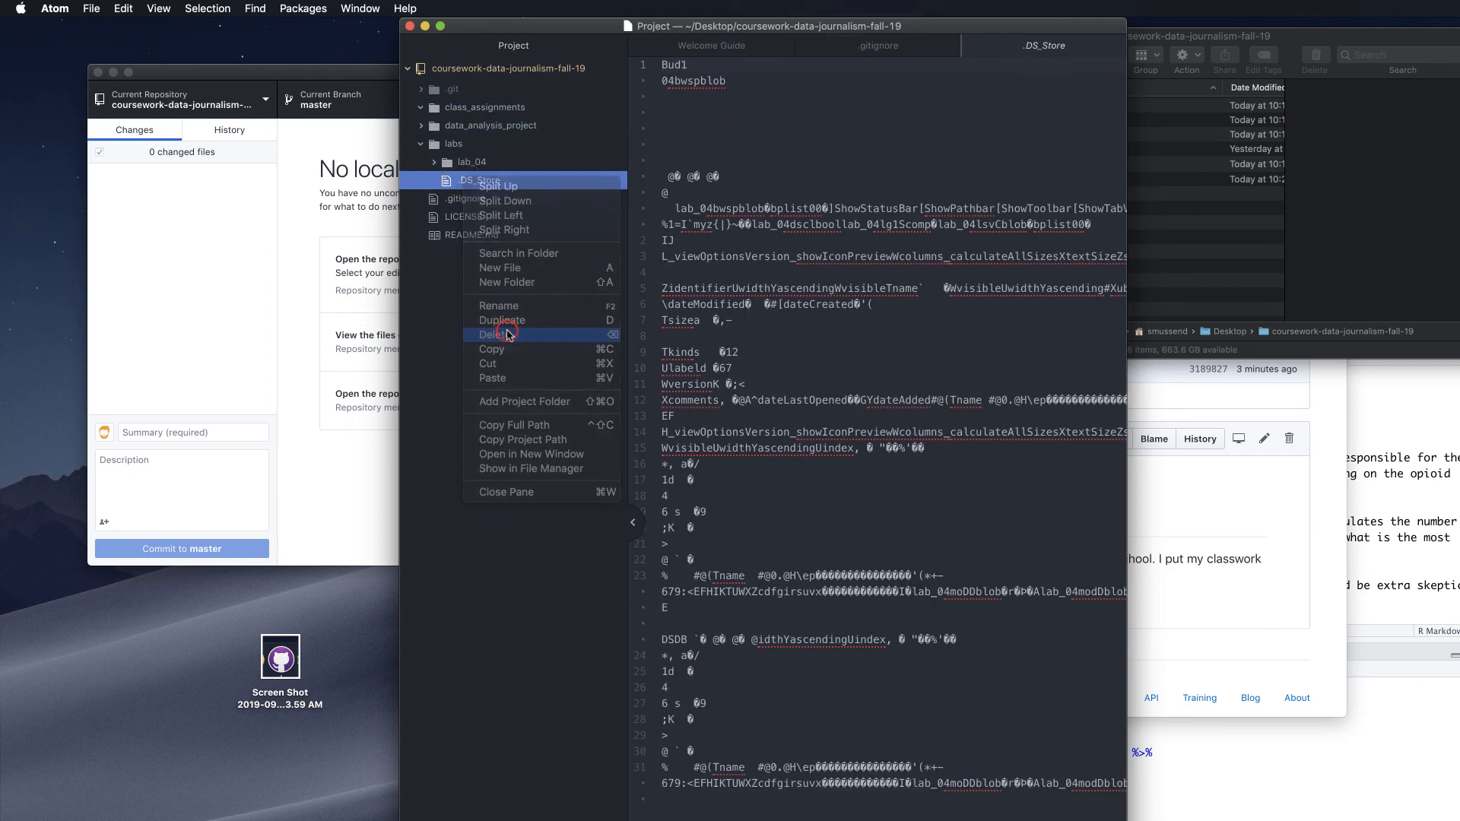
click(853, 107)
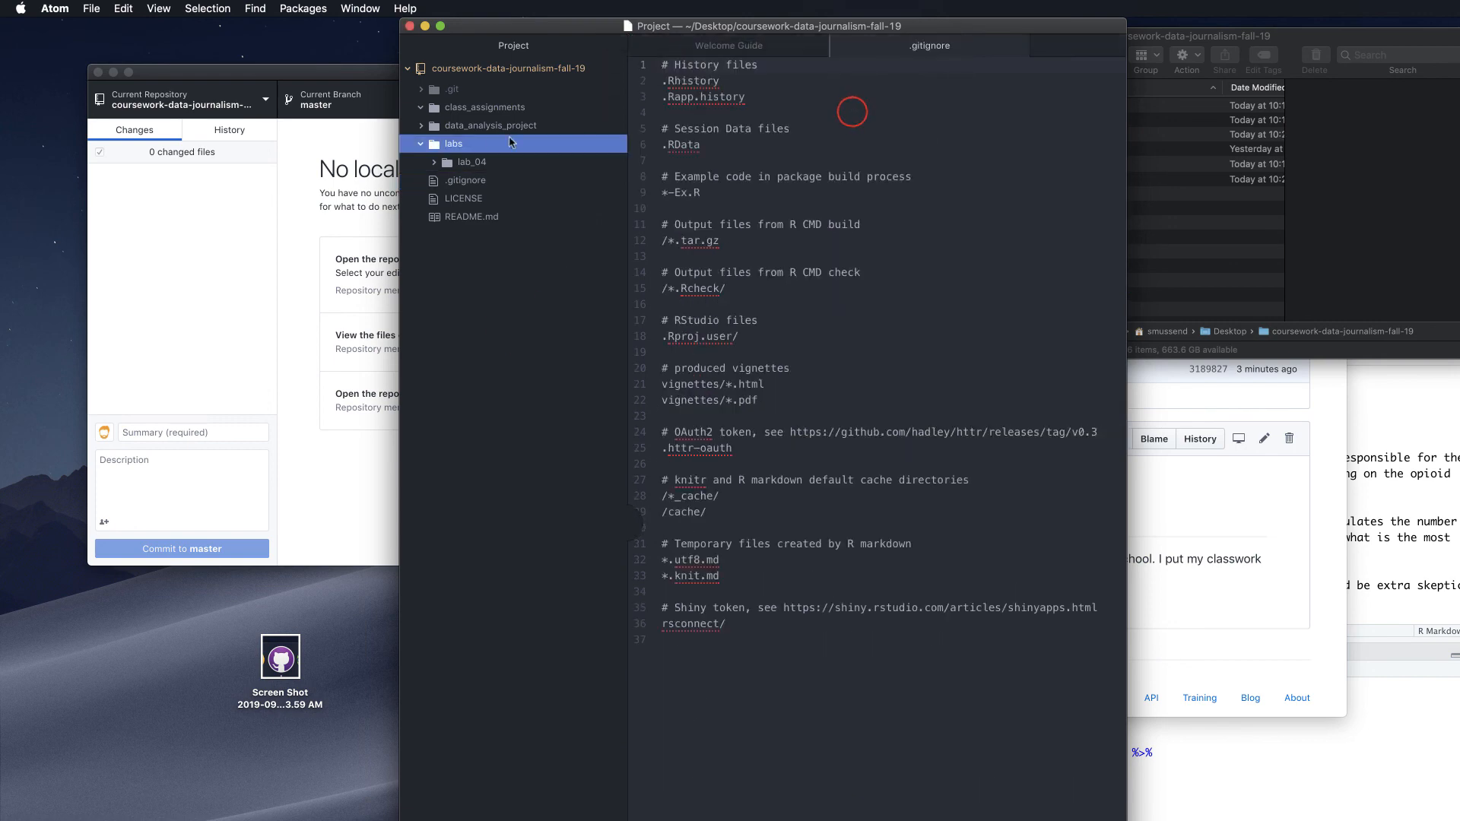
Move the .DS_Store file inside labs/lab_04 to the trash
click(435, 162)
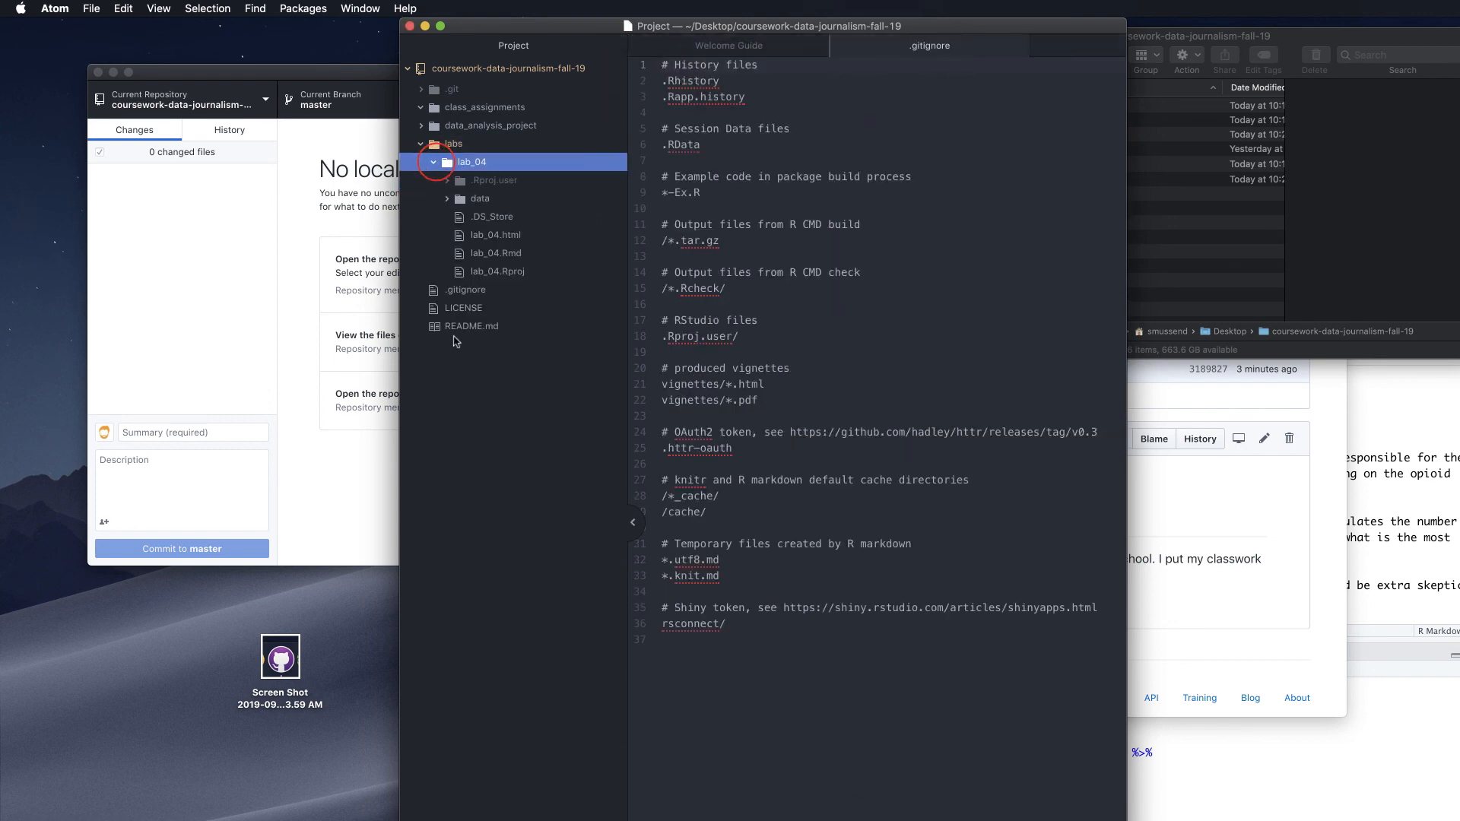
click(480, 223)
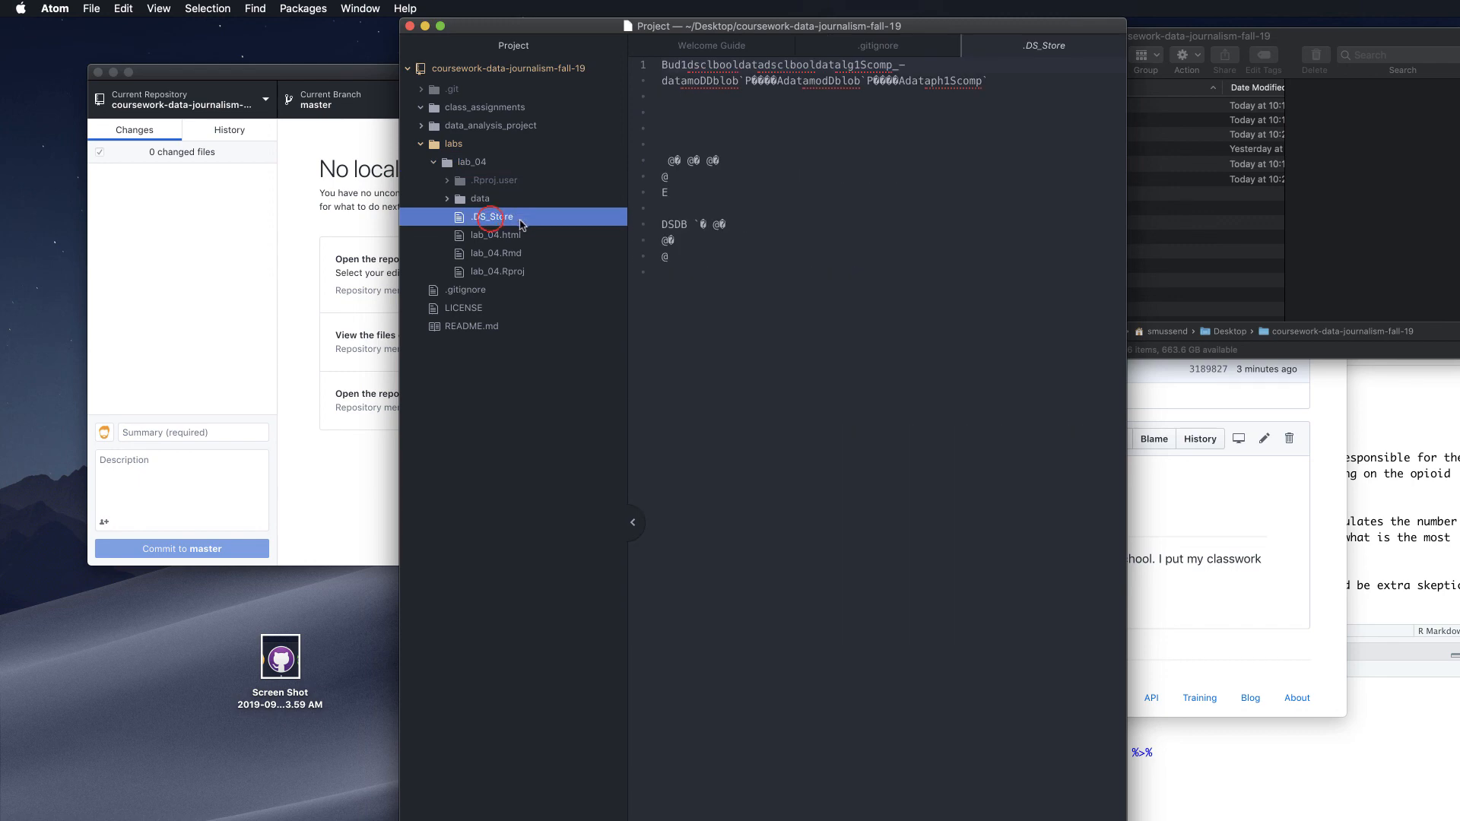
right_click(513, 223)
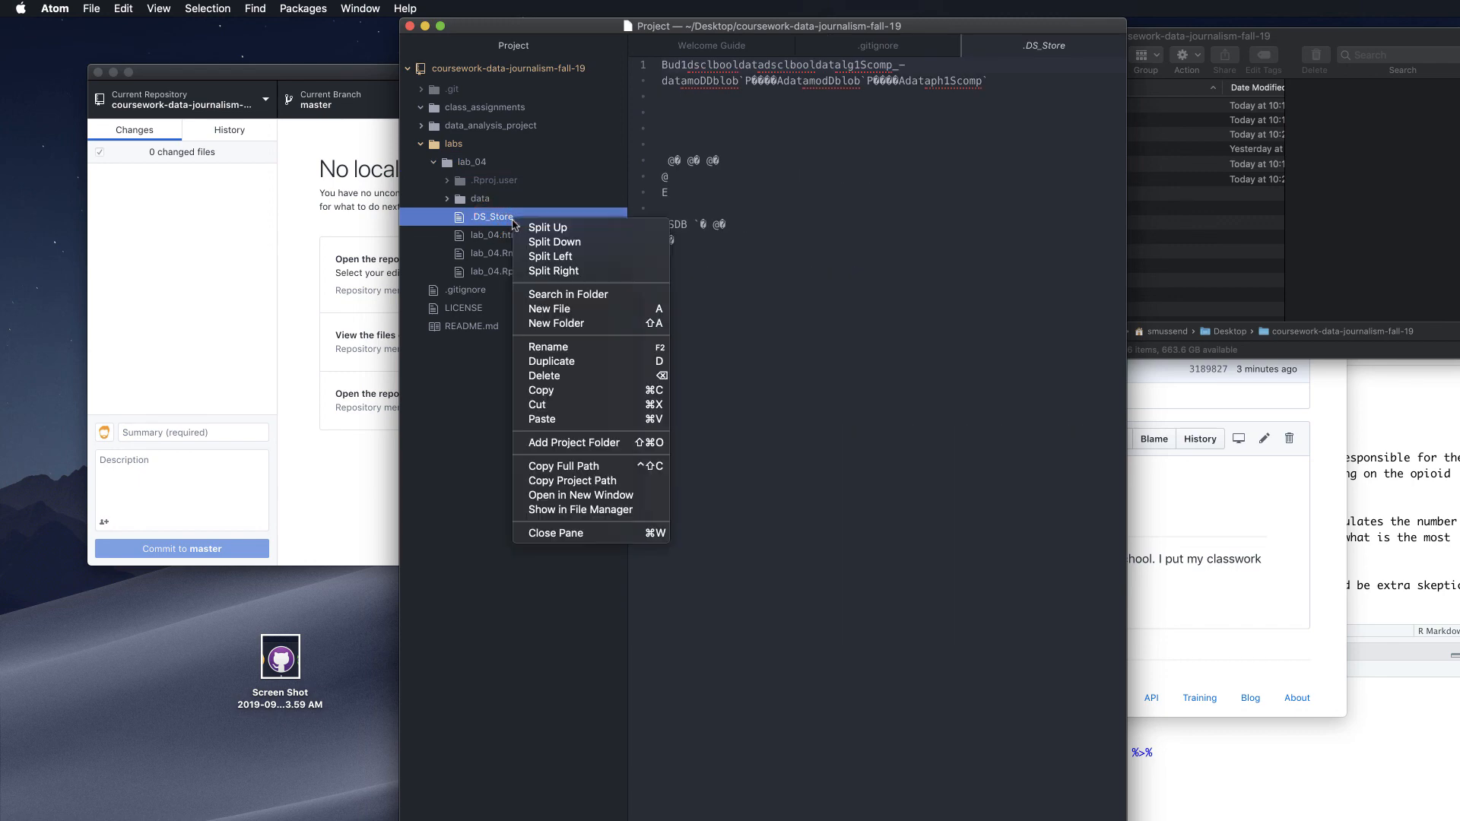
click(577, 375)
click(870, 106)
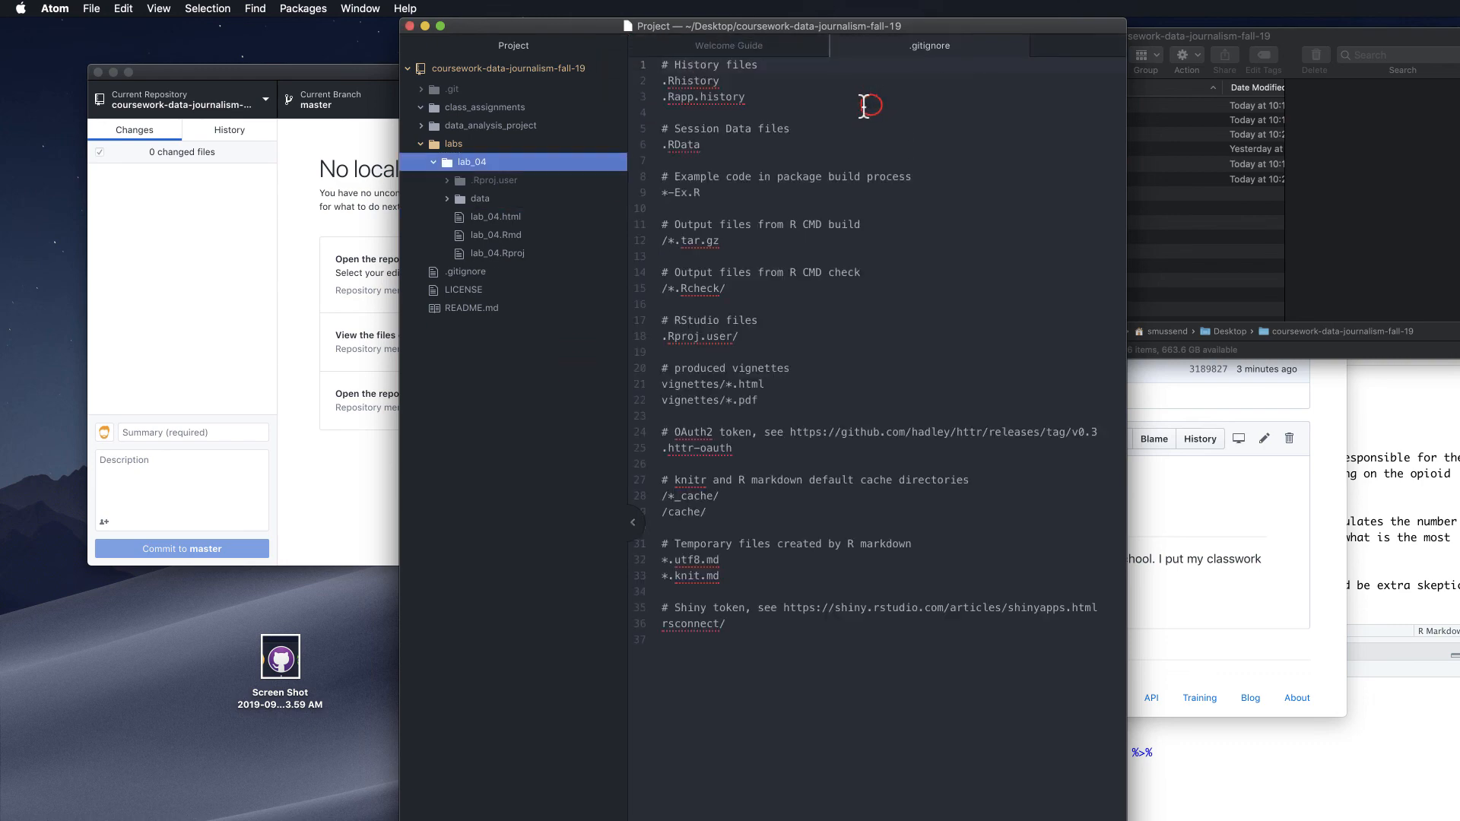
click(490, 268)
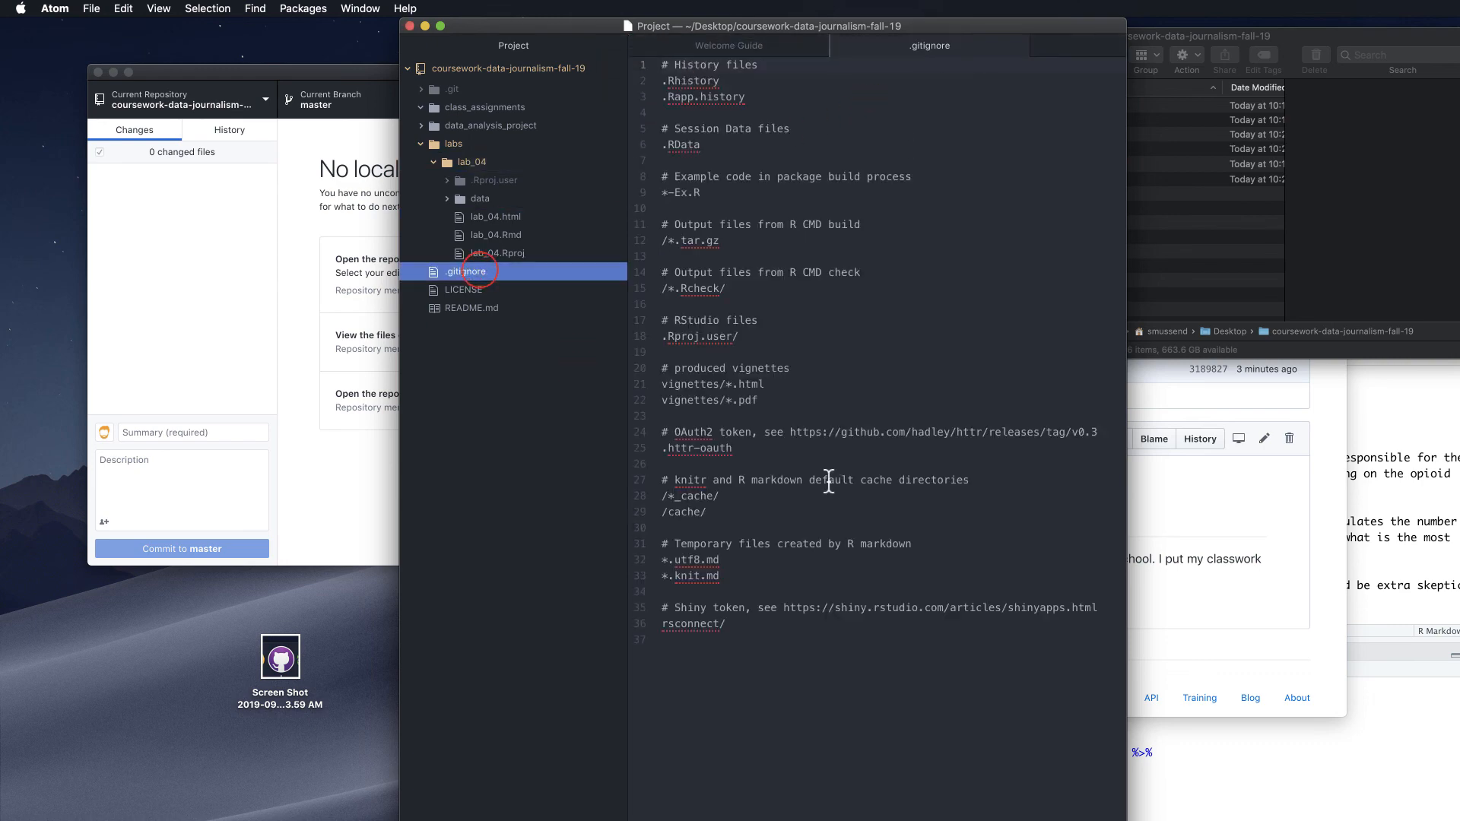
Append the comment '# Ignore .DS_Store files' and a '.DS_Store' rule to .gitignore, then save with Cmd+S
click(728, 652)
key(Return)
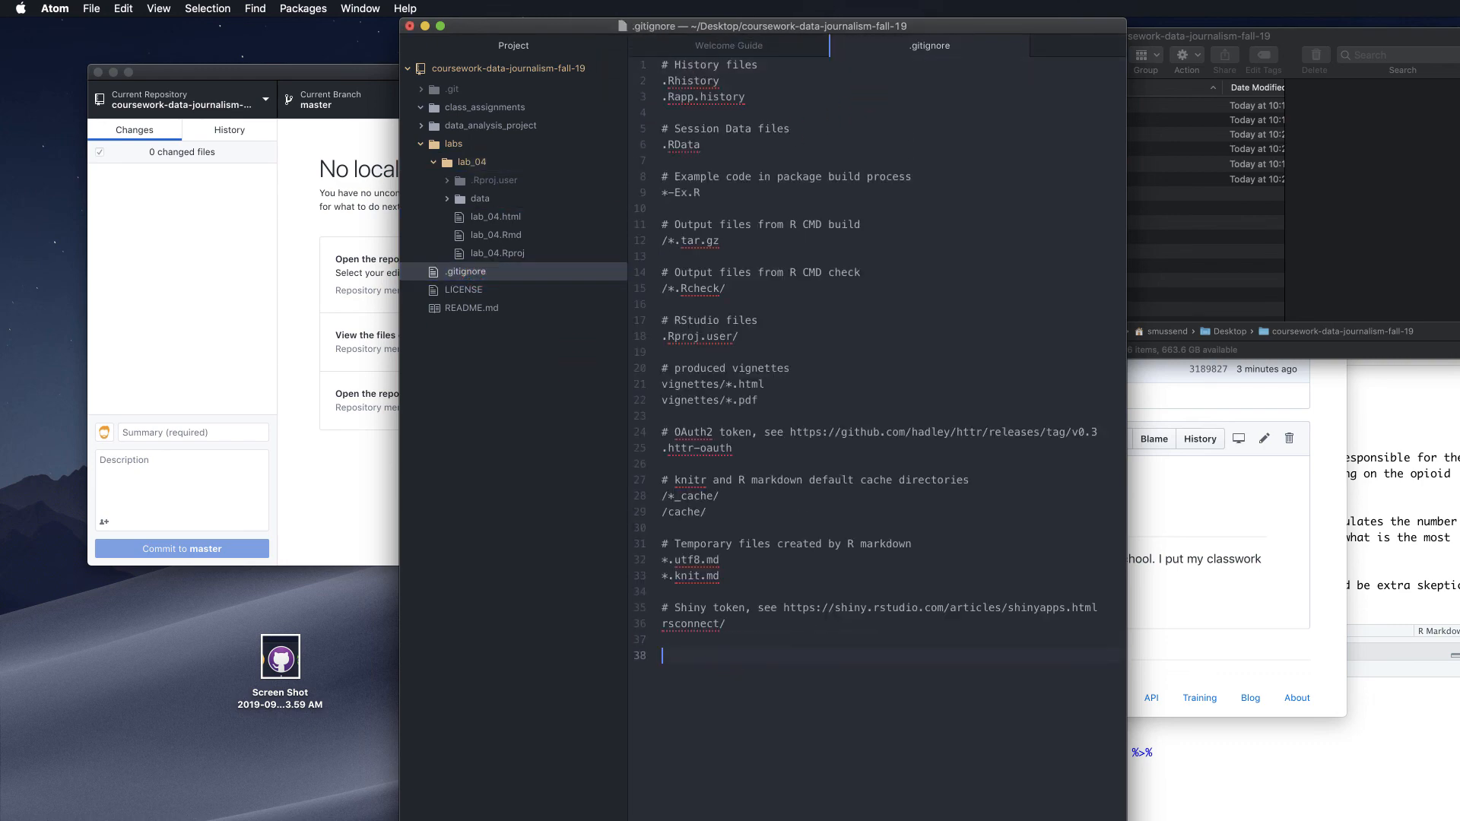
text(# Ignore .DS_Store files)
key(Return)
key(Return)
text(.DS_Store)
key(Delete)
key(Up)
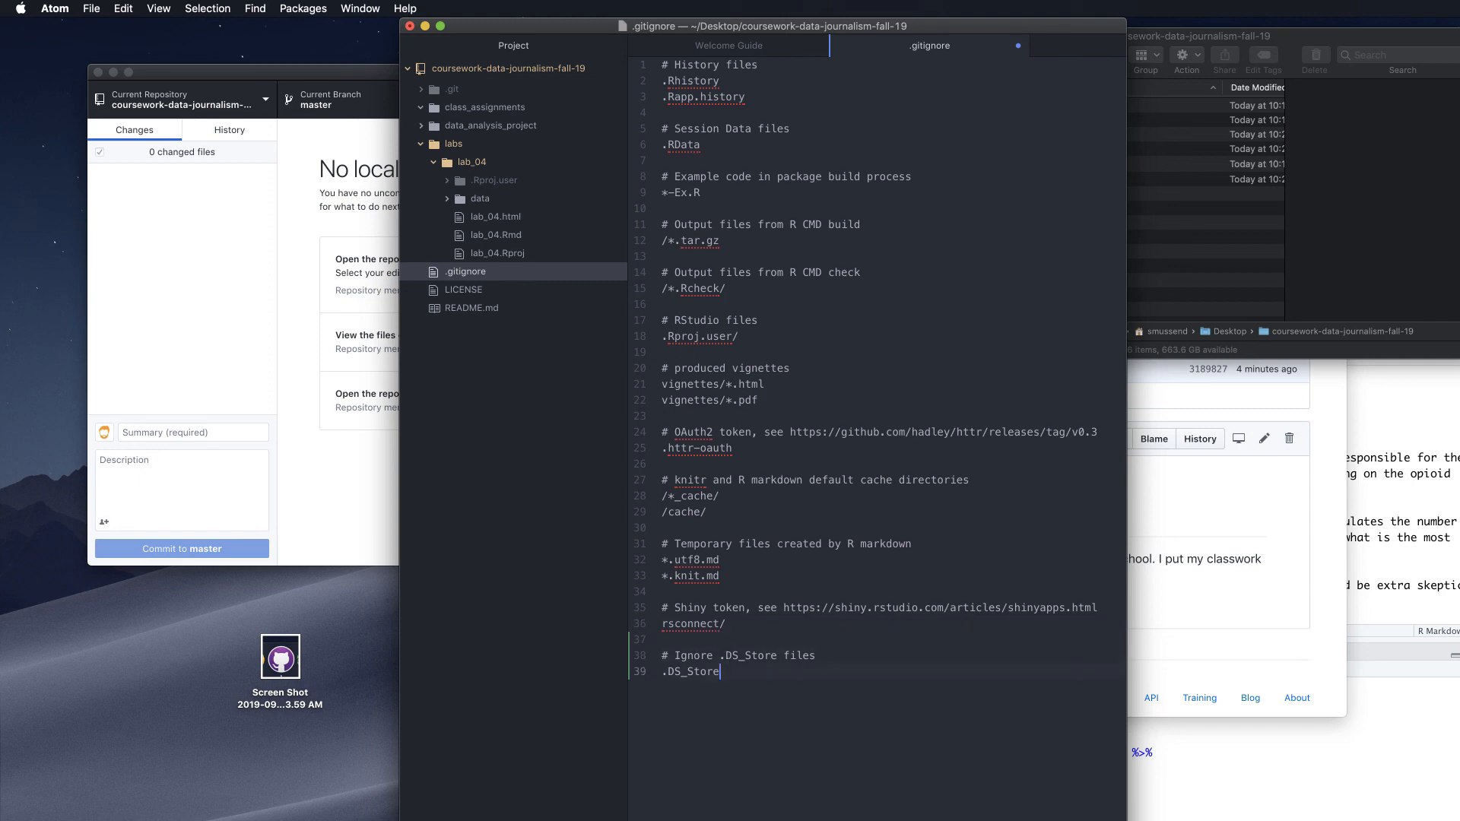
key(super+s)
Review the four pending changes in GitHub Desktop and inspect the .gitignore diff's three added lines
click(184, 272)
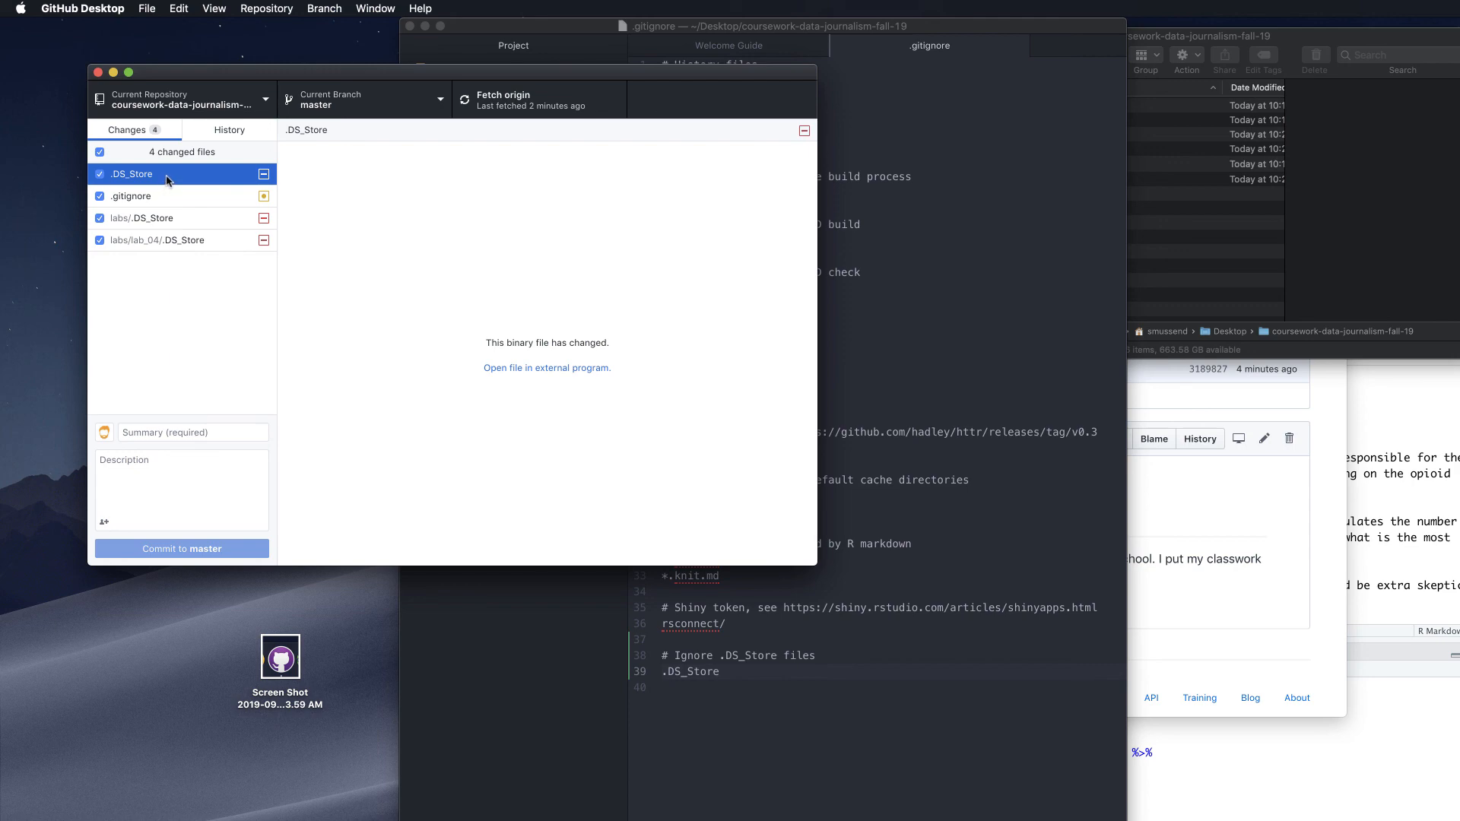
click(159, 196)
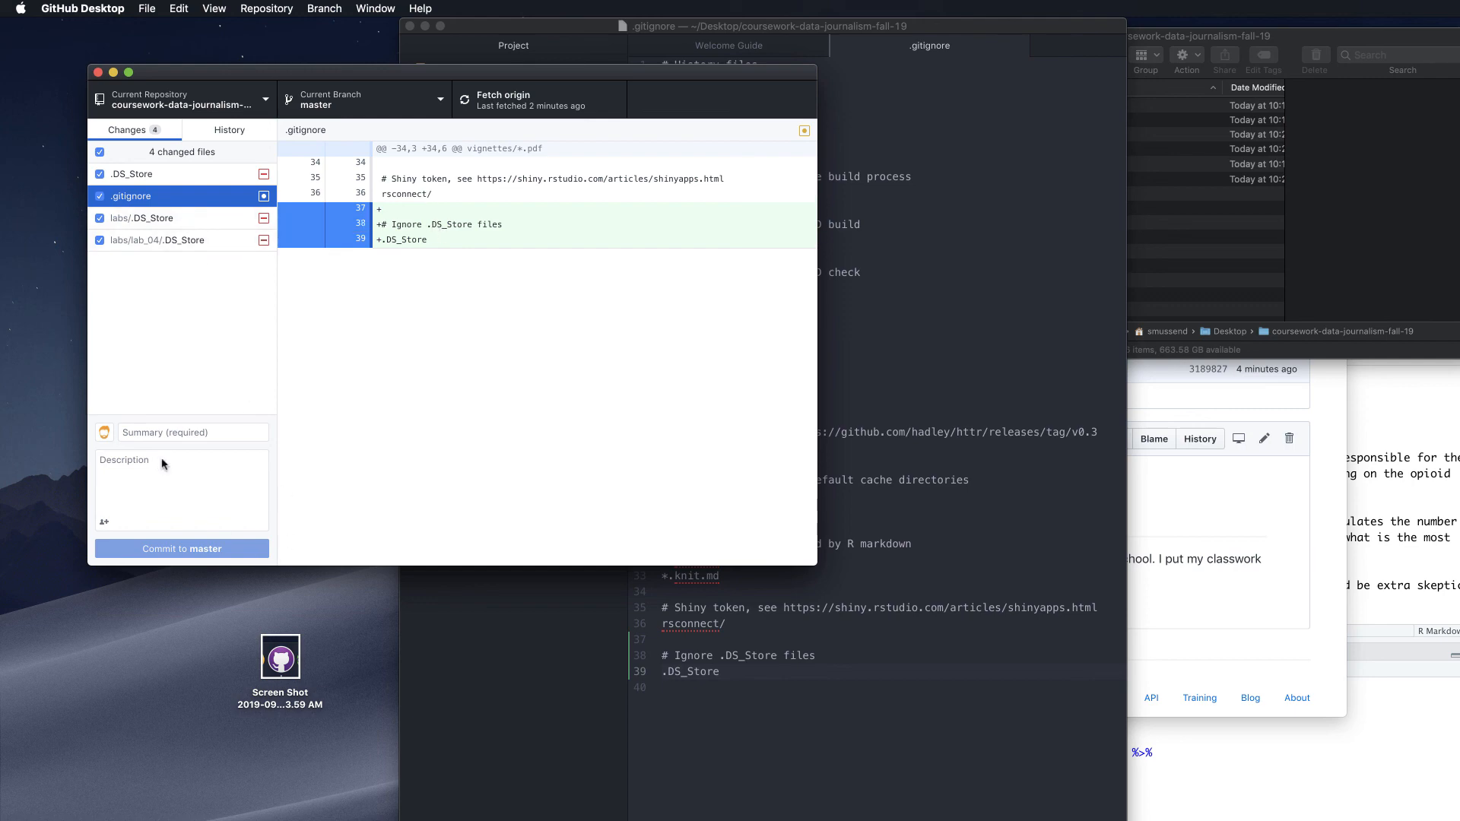
click(183, 432)
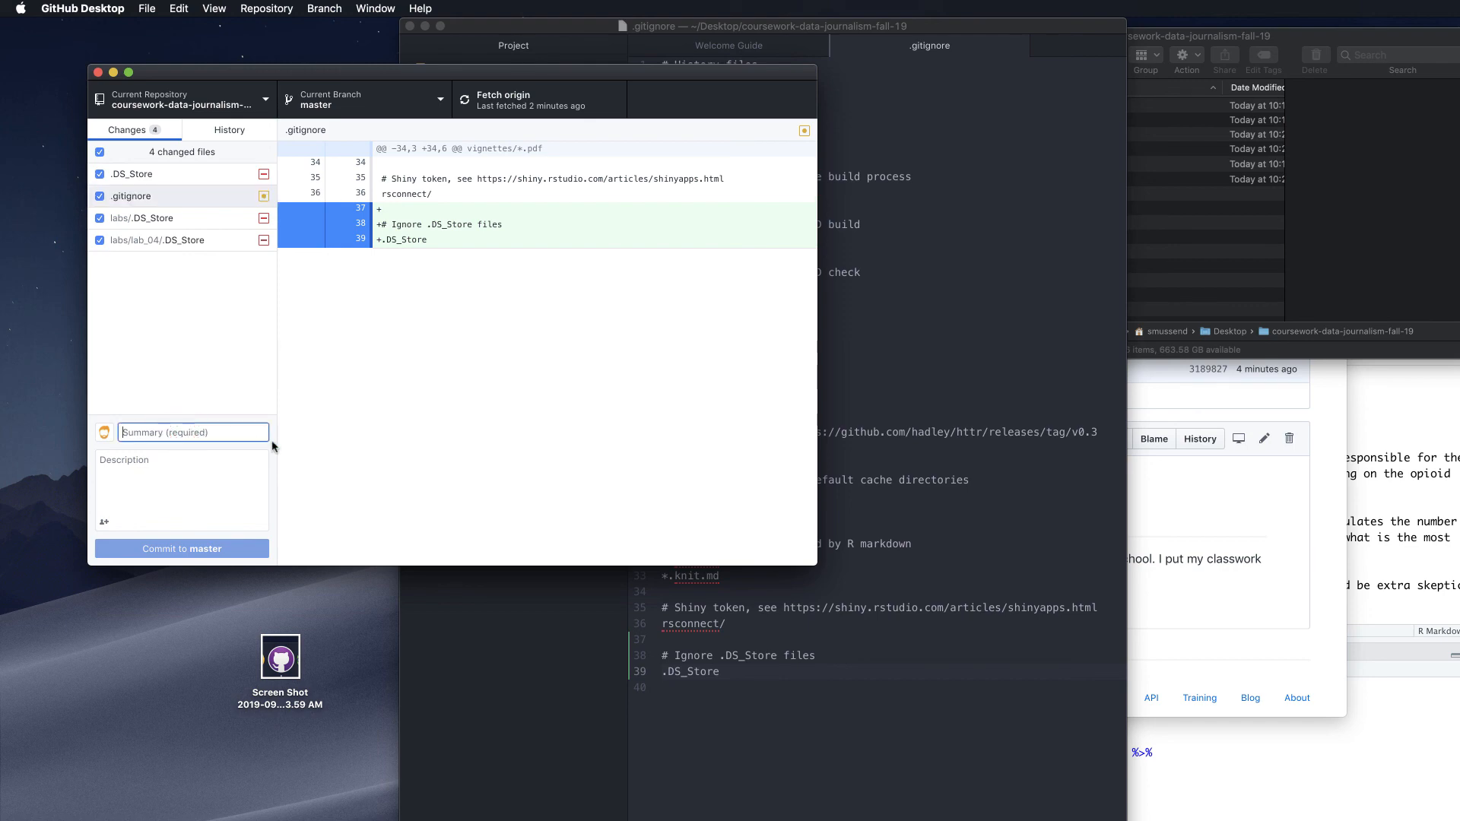
Commit the four changes to master as 'fixing ds store problem plus updating git ignore'
text(fixing d)
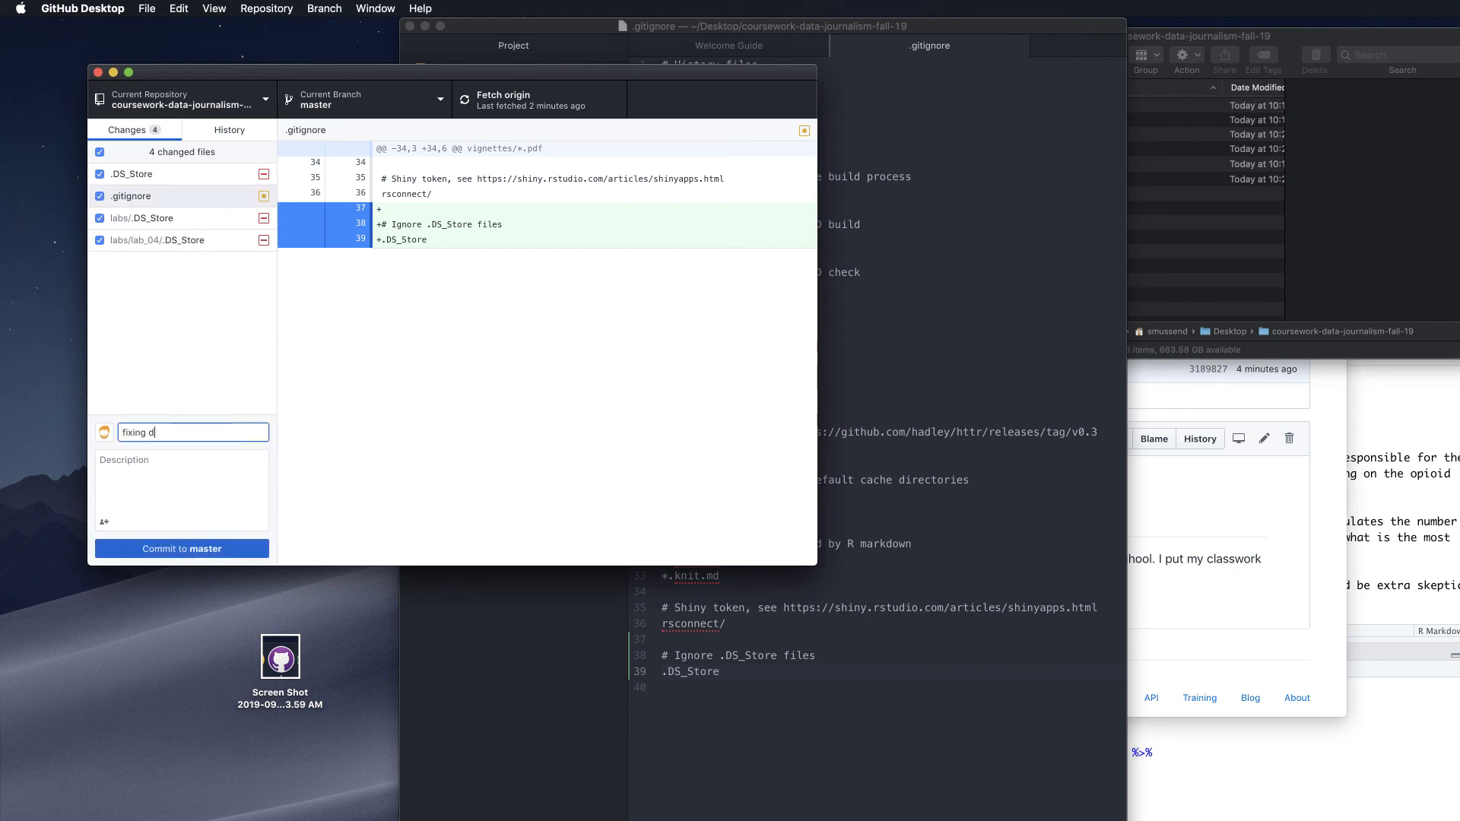
text(s store problem plus updating git ignore)
scroll(185, 433, left, 2)
click(195, 549)
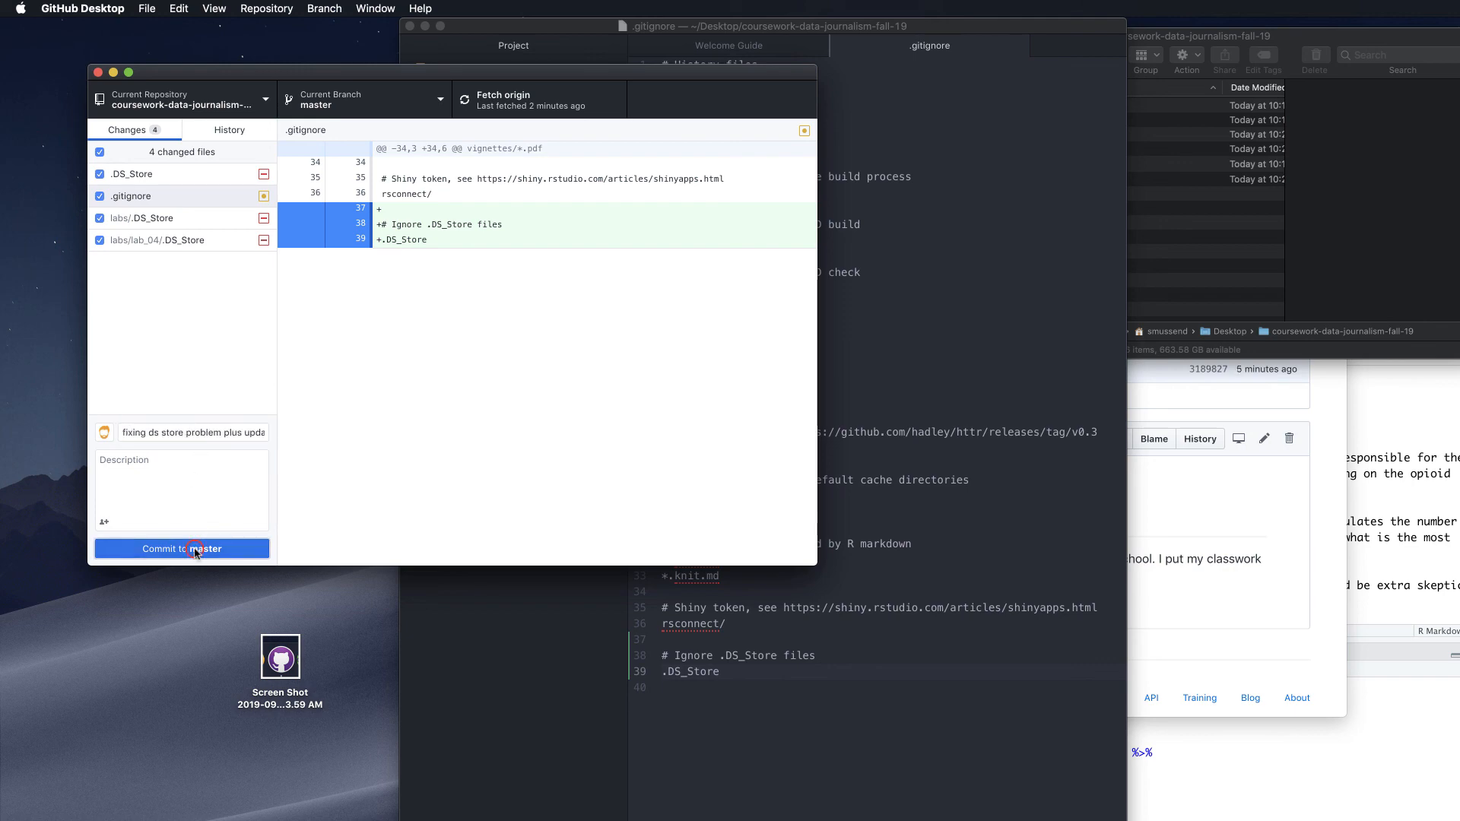
Push the commit to origin, then fetch again to confirm the repository is up to date
click(492, 103)
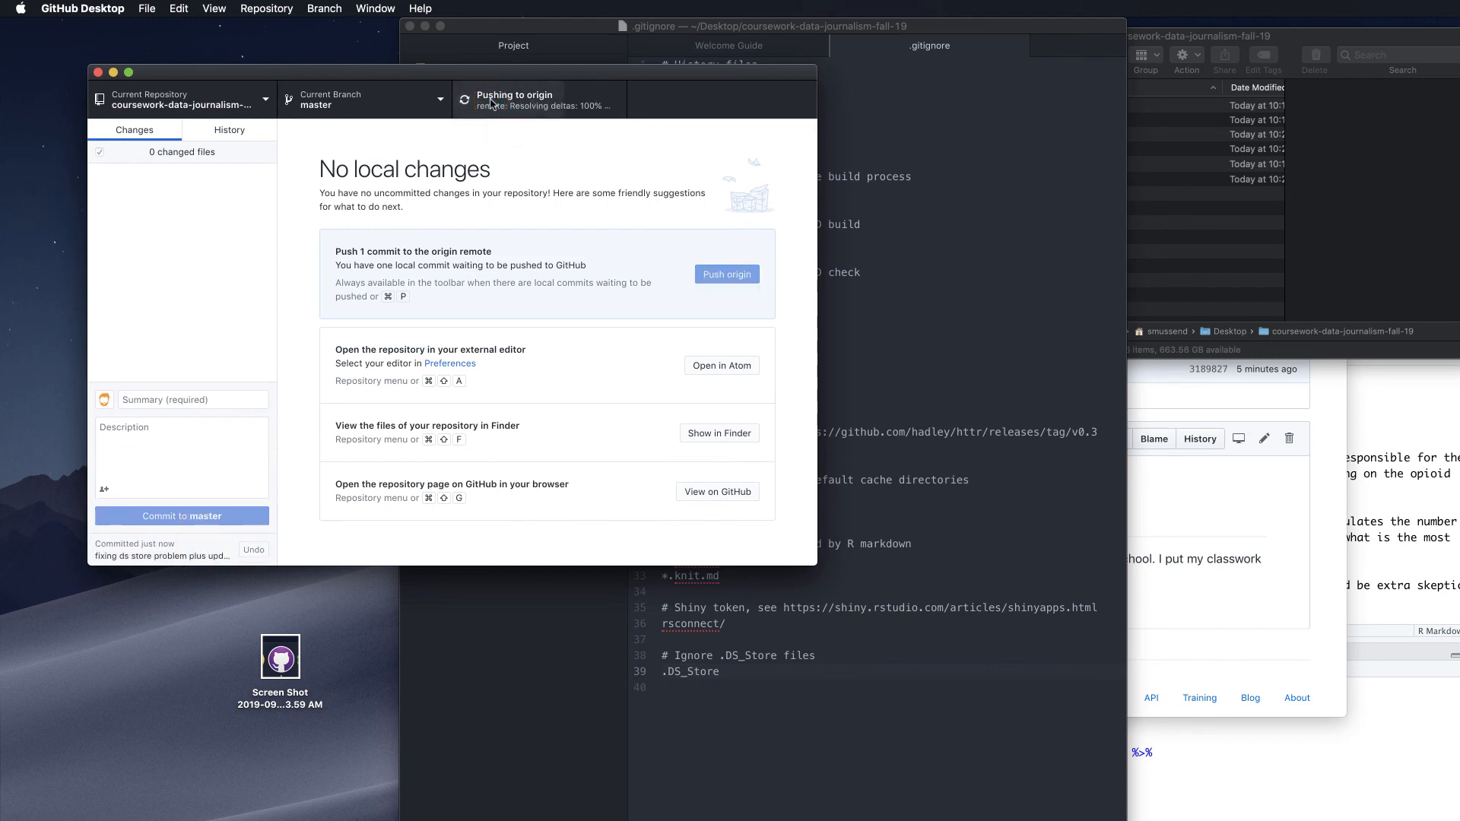
click(491, 104)
click(490, 104)
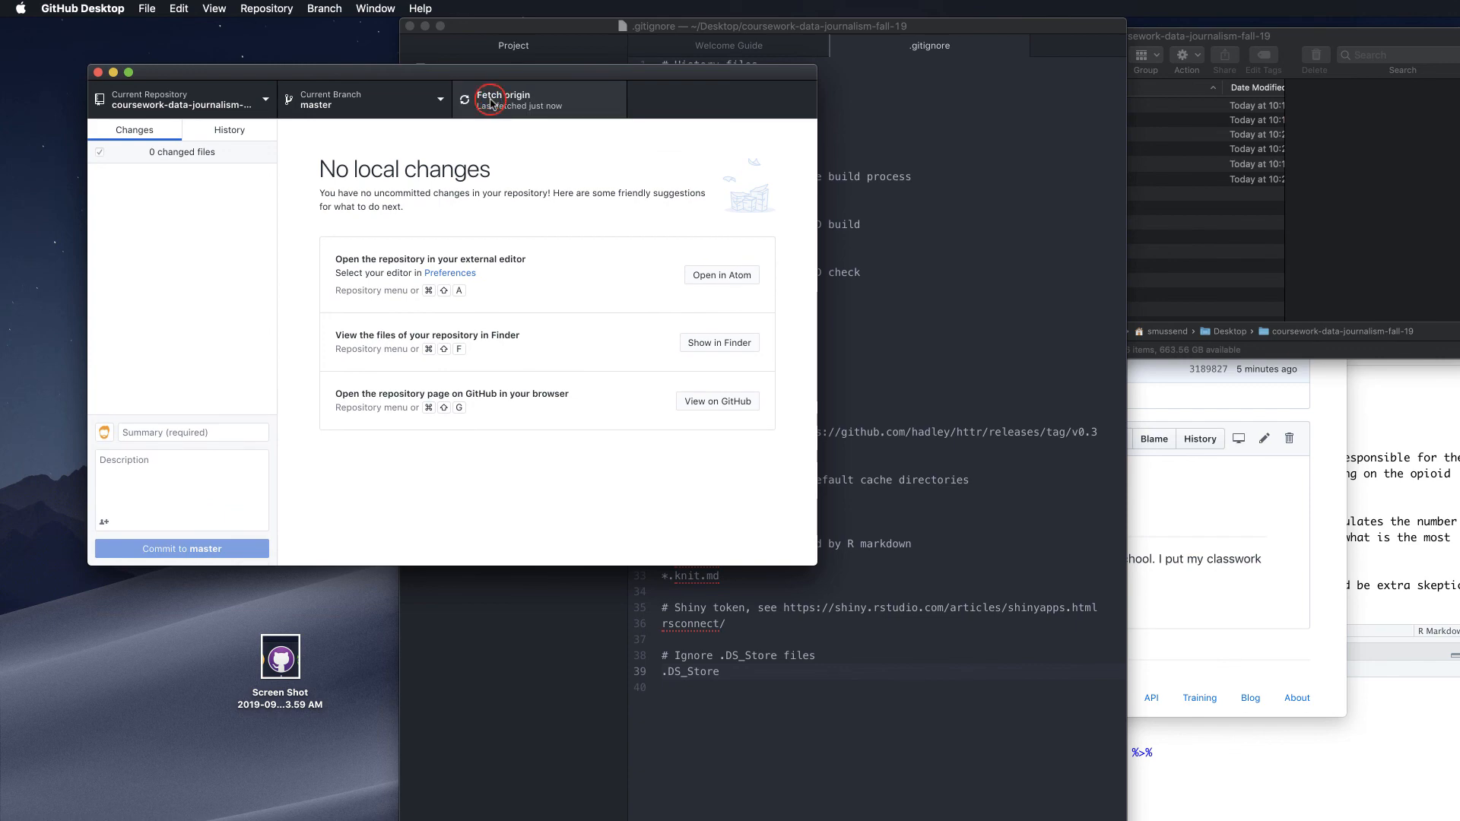
click(1299, 534)
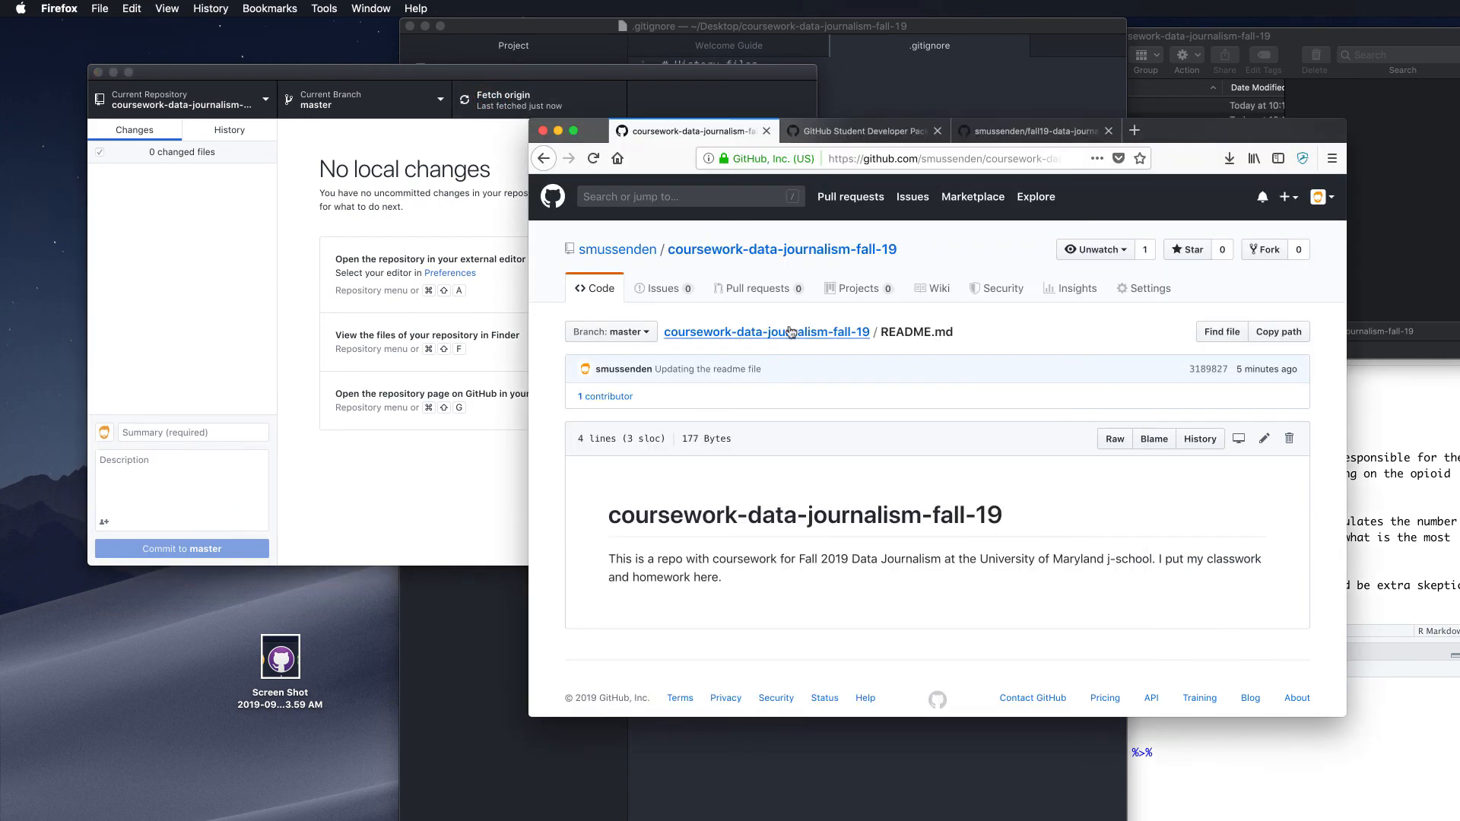
On GitHub, confirm the pushed .gitignore now contains the .DS_Store ignore rule
click(788, 330)
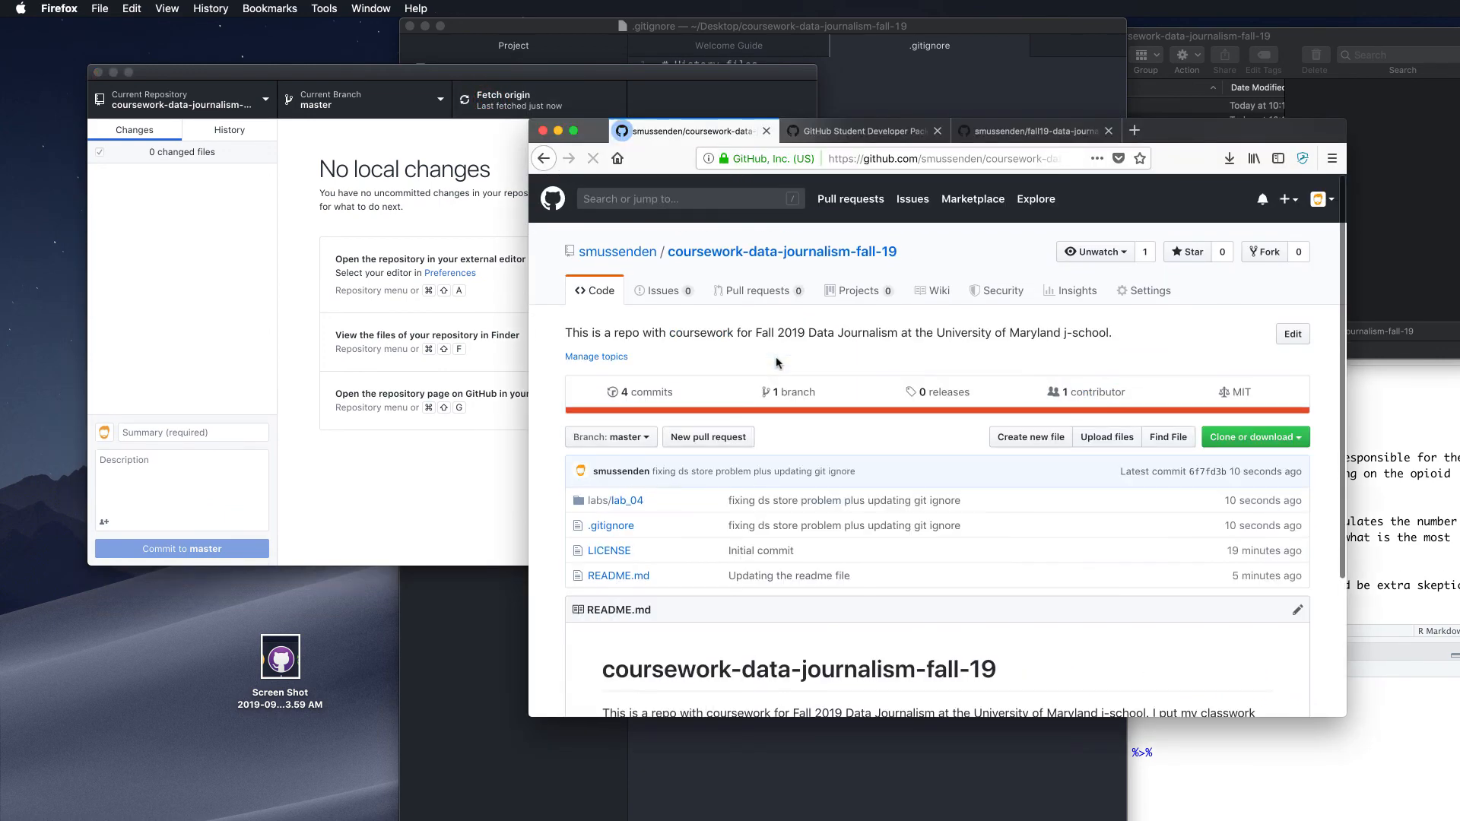
scroll(761, 380, down, 3)
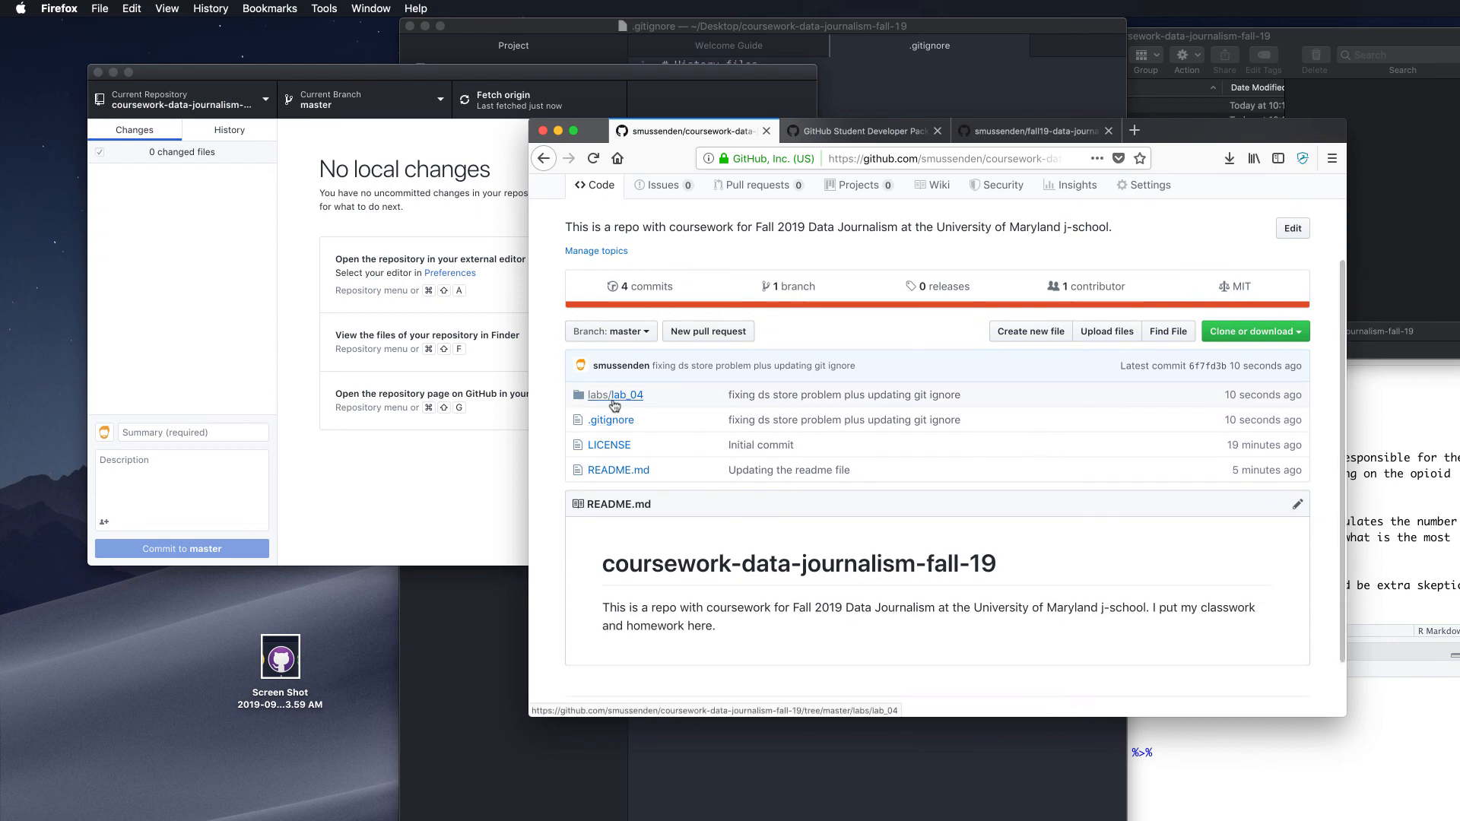
click(610, 419)
scroll(609, 424, down, 7)
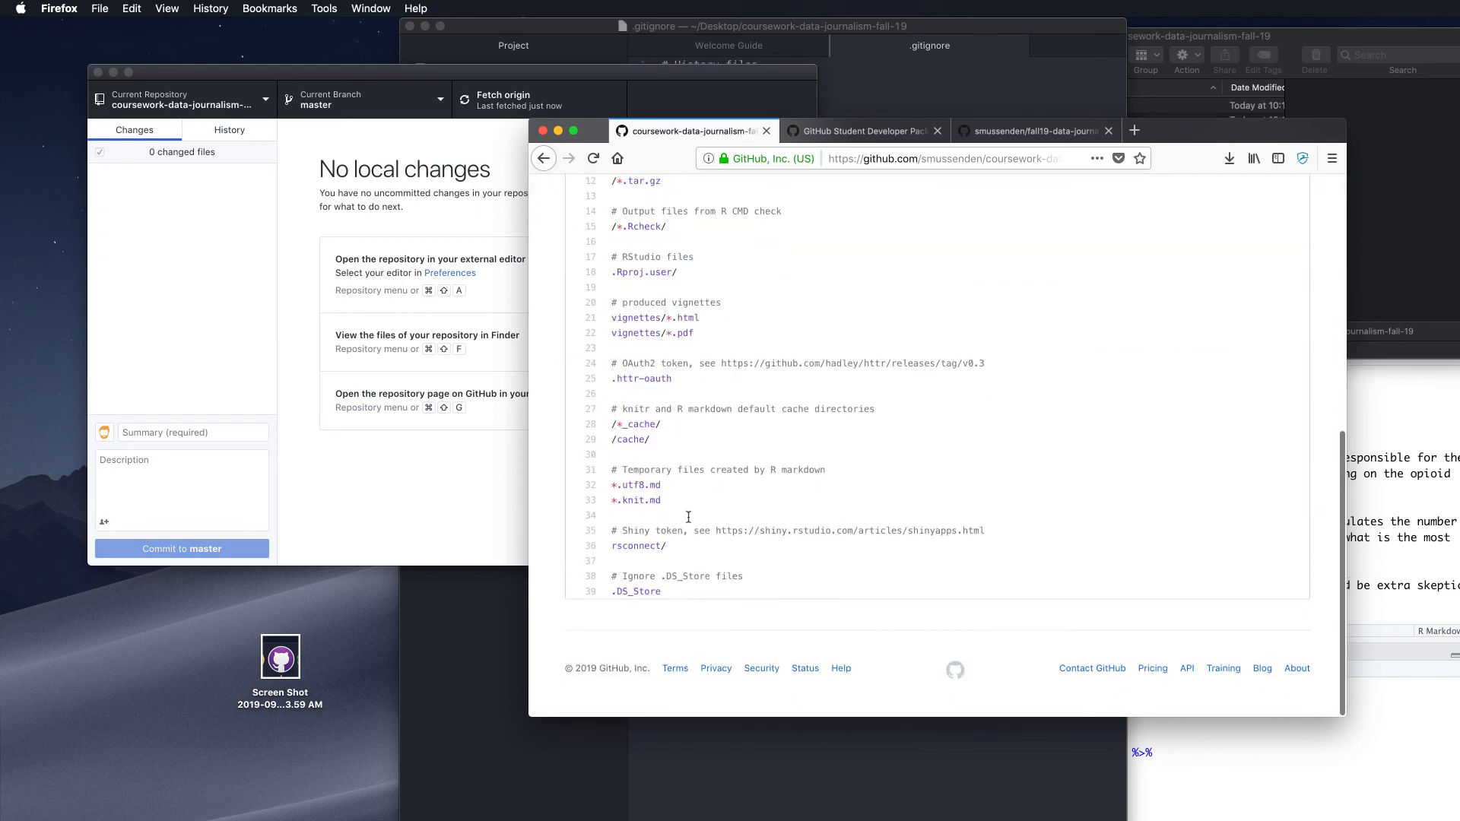
click(543, 160)
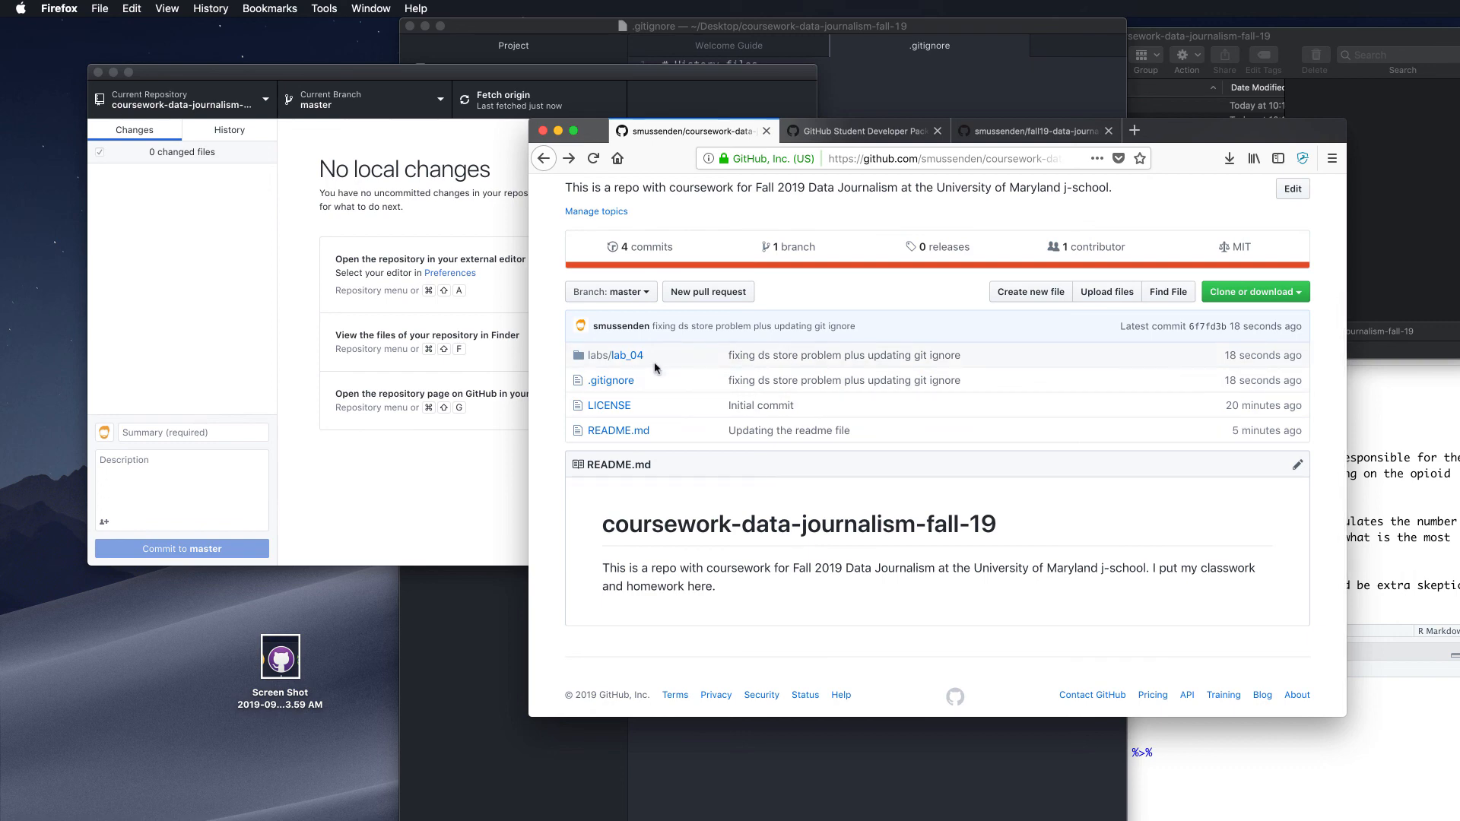
Confirm labs/lab_04 lists no .DS_Store, view lab_04.Rmd, then open lab_04.html
scroll(658, 369, up, 1)
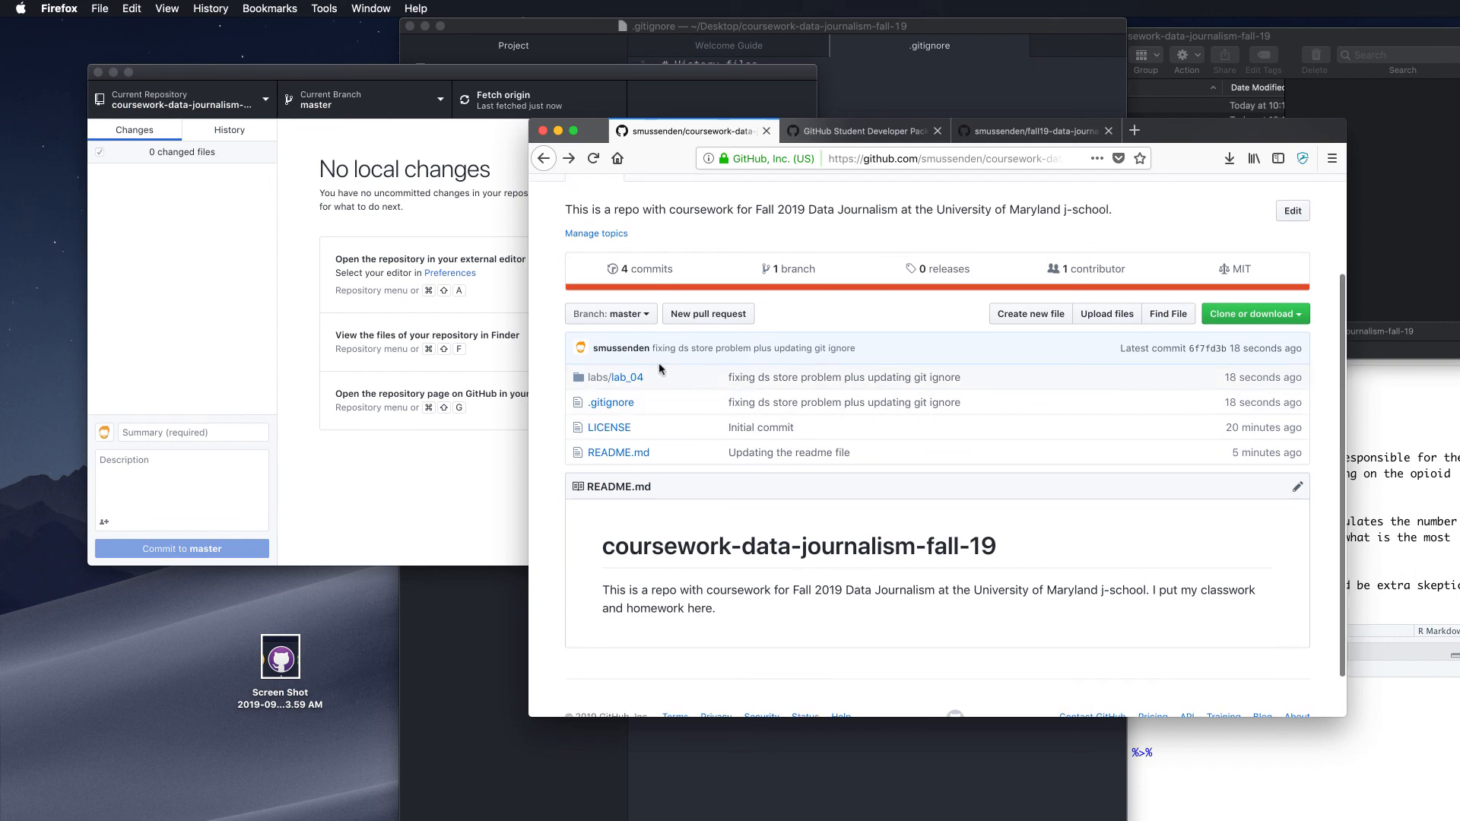
click(614, 378)
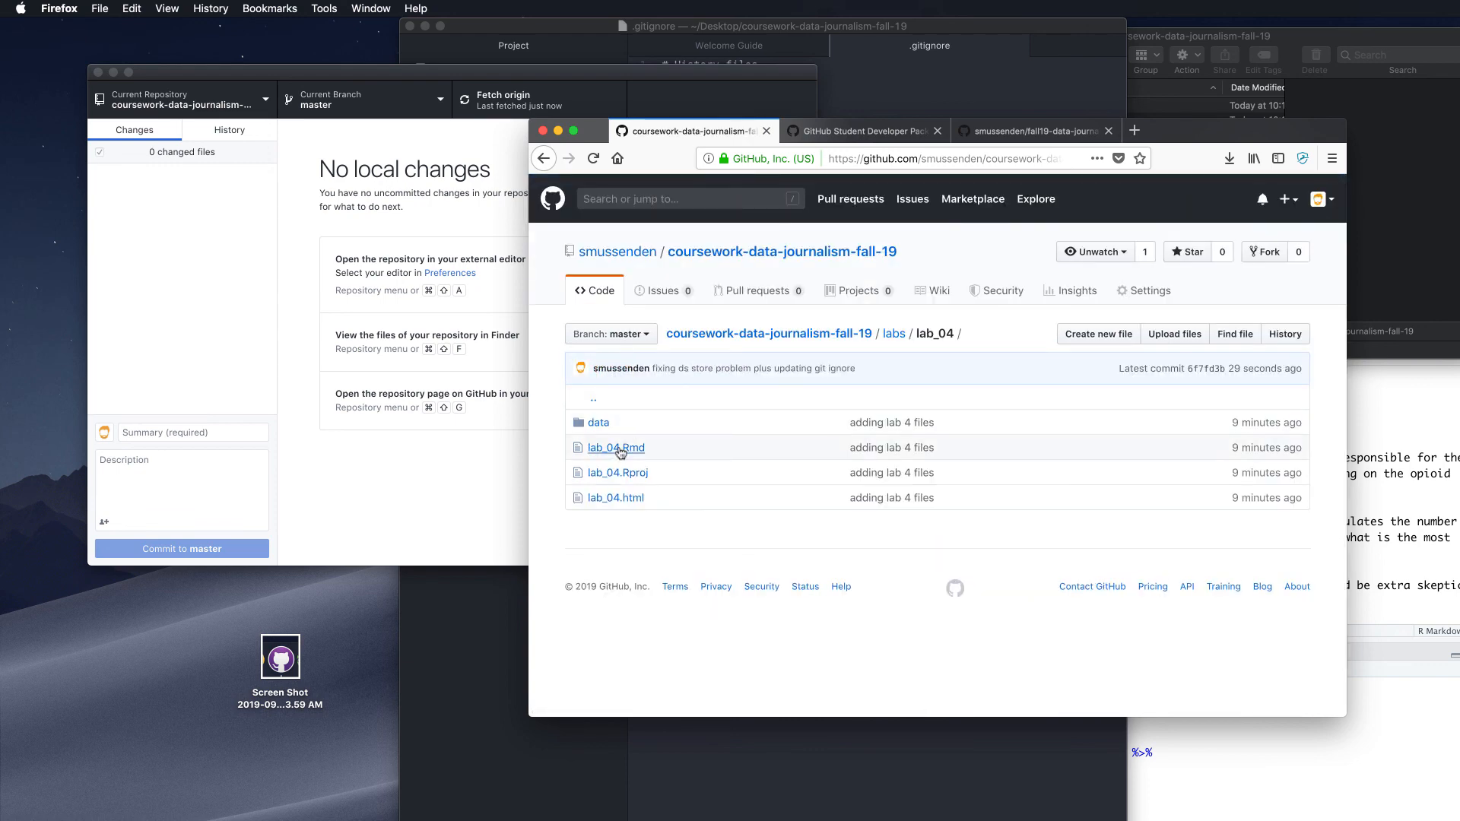
click(618, 448)
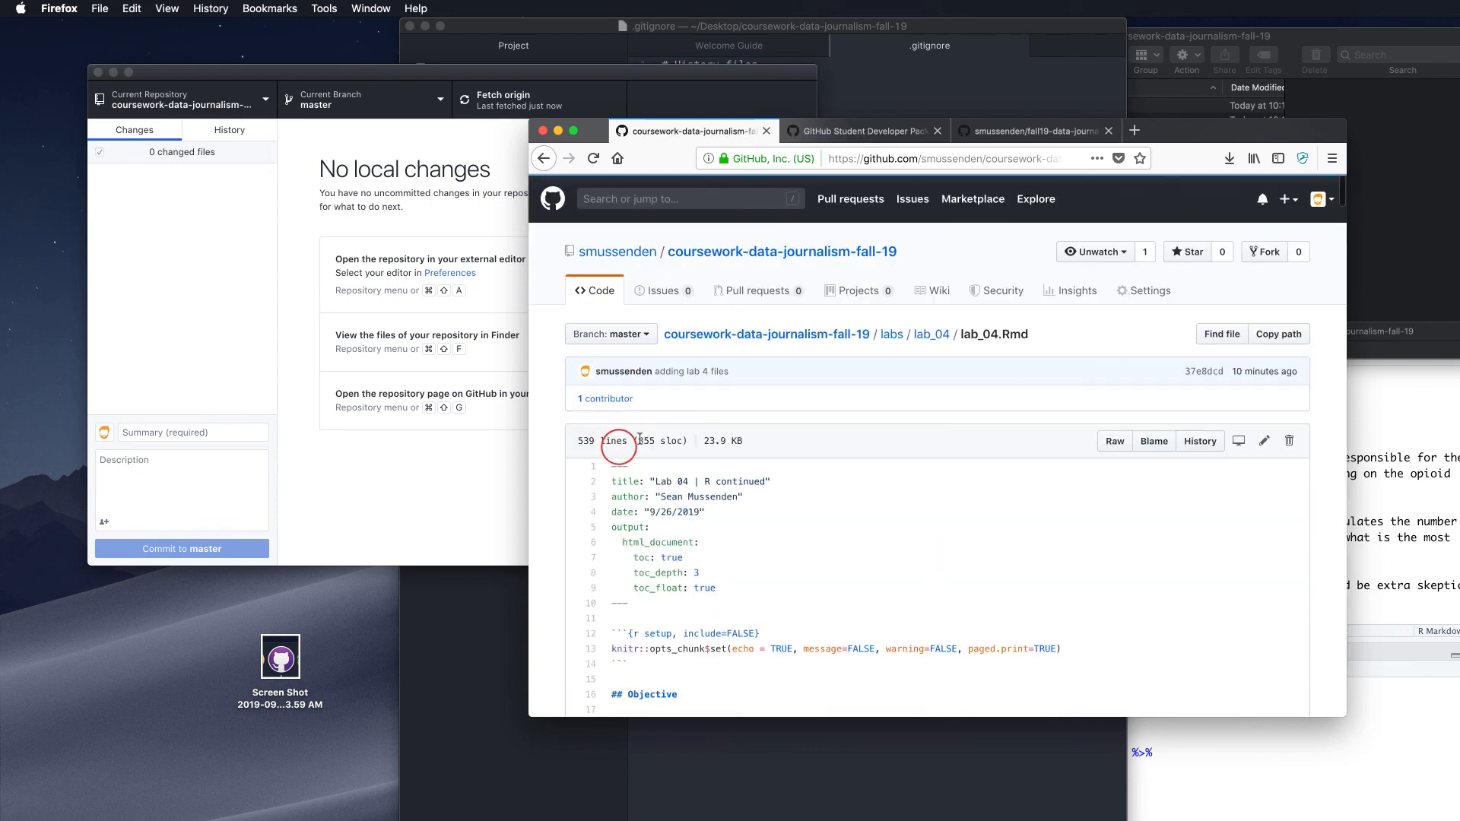
click(921, 160)
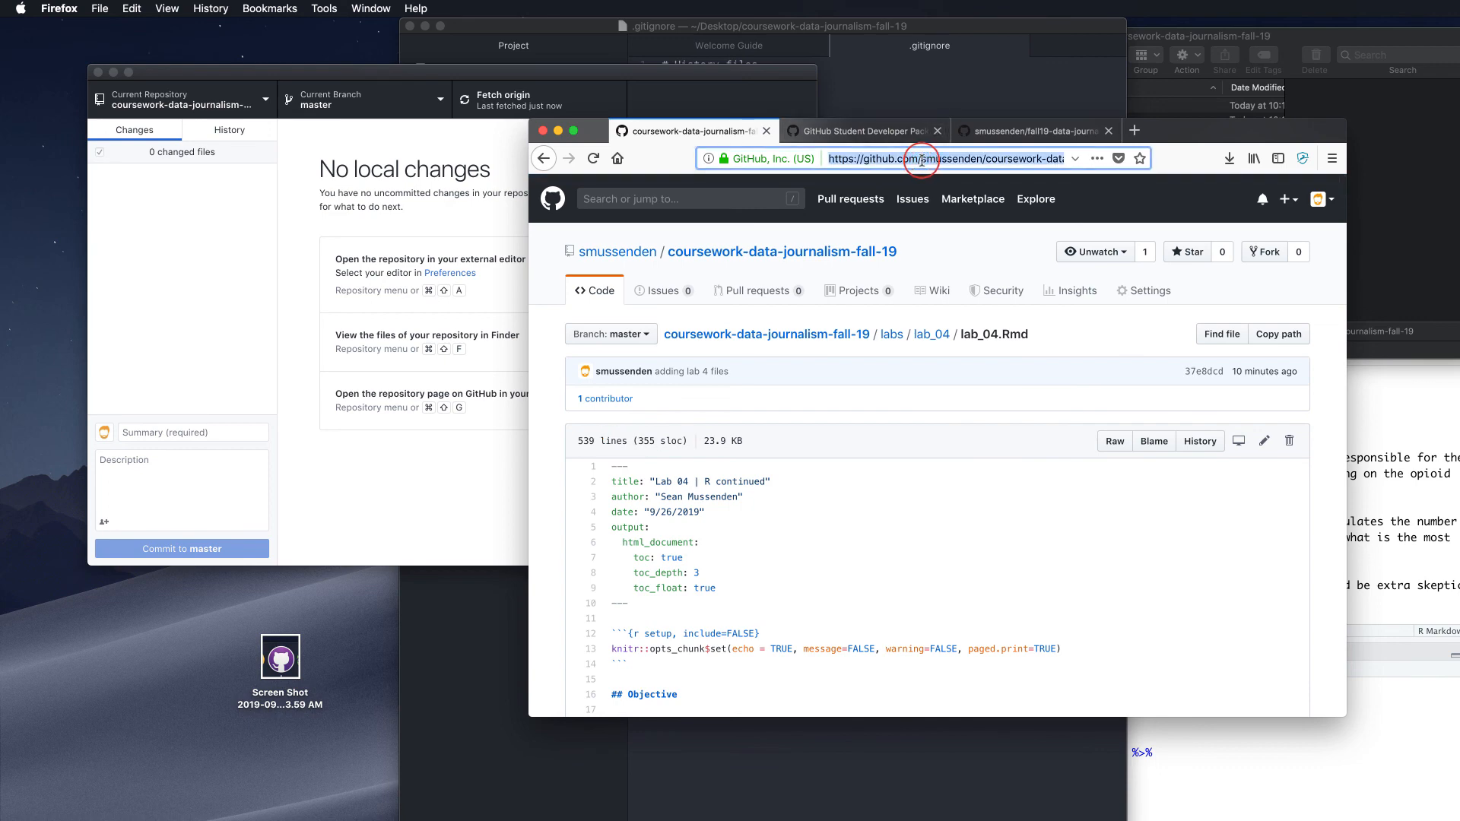
scroll(921, 159, right, 5)
scroll(921, 160, left, 5)
scroll(922, 160, right, 2)
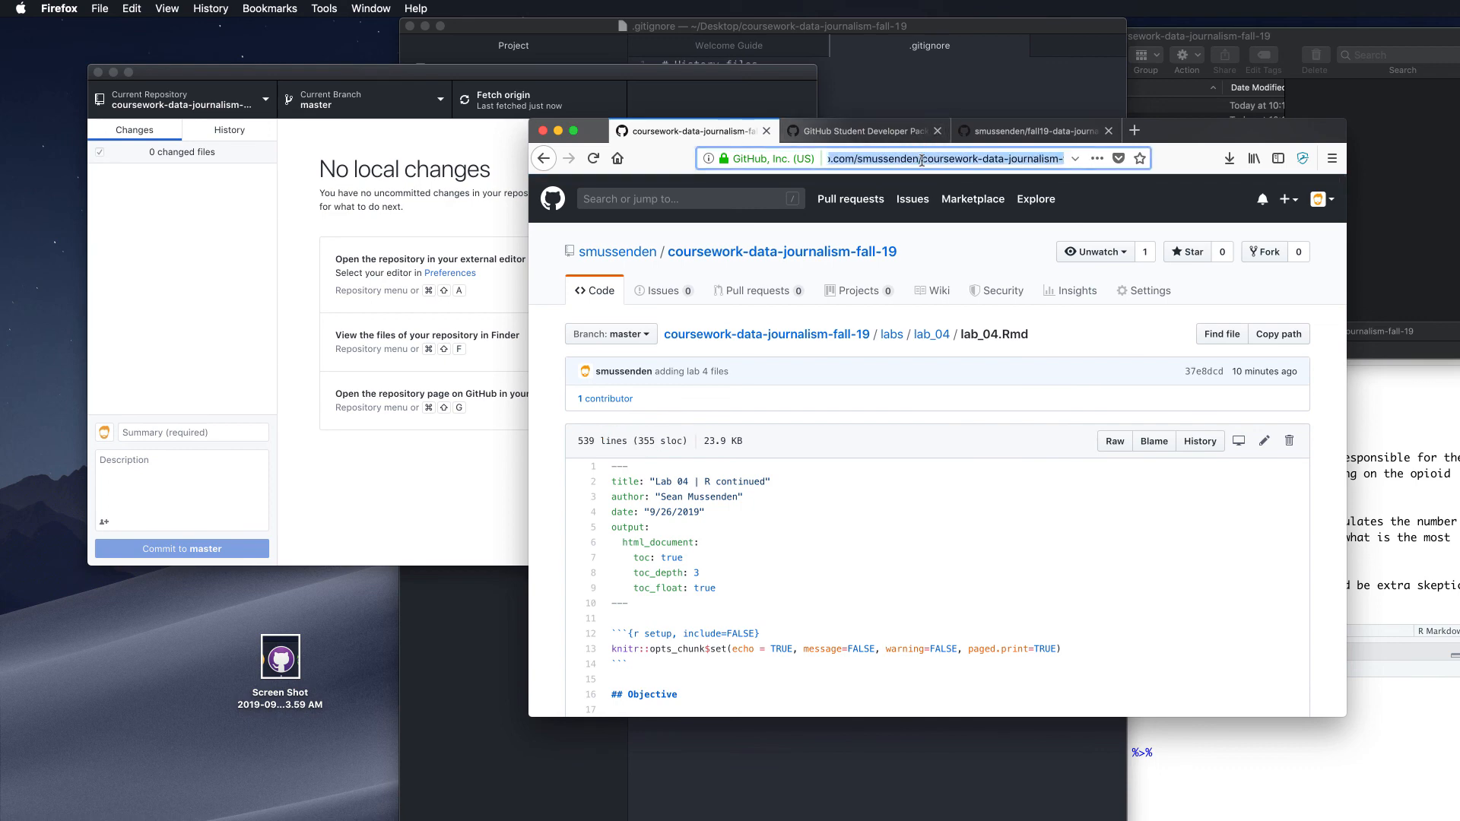
scroll(921, 160, left, 4)
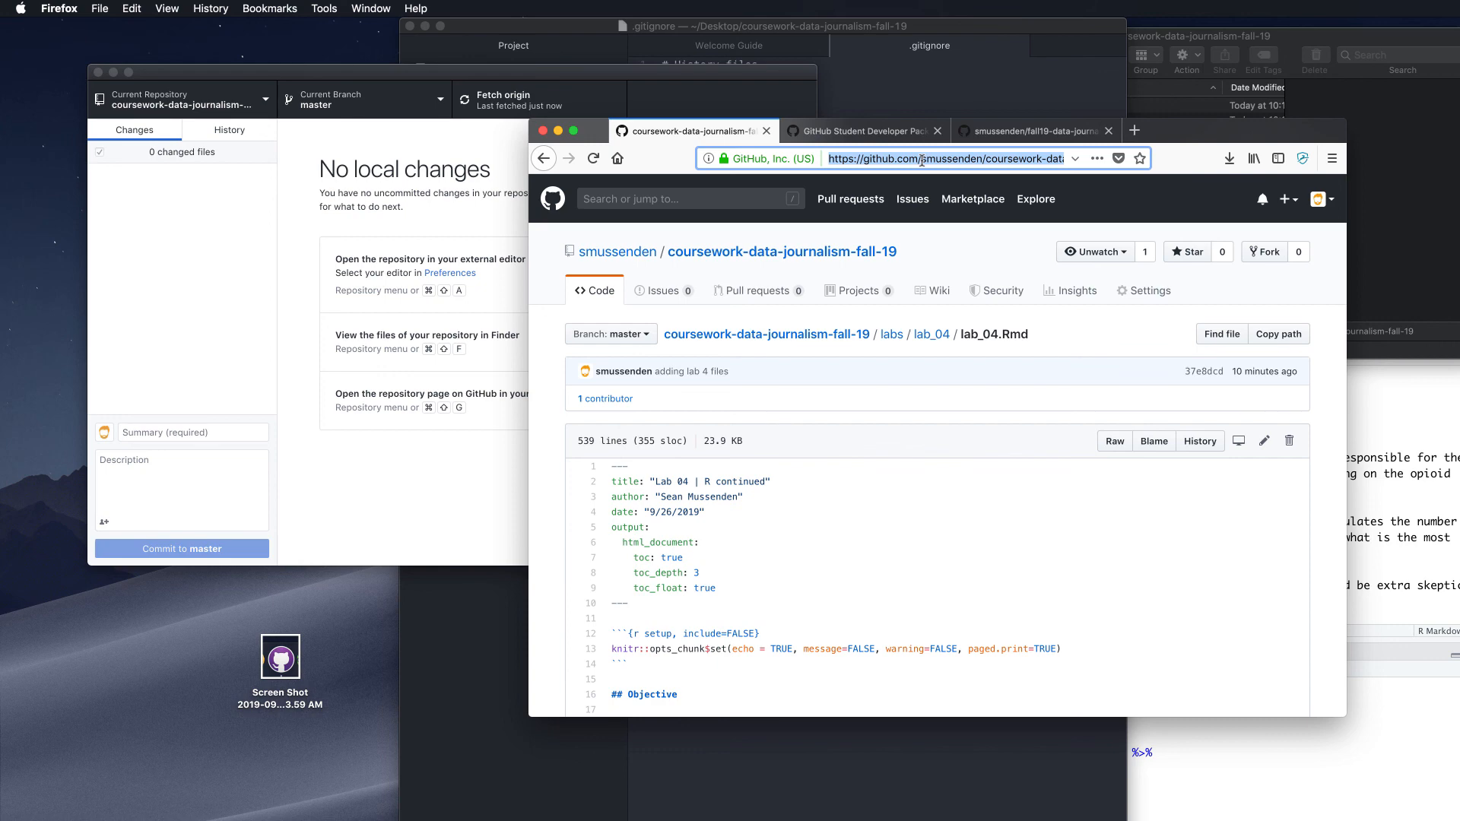
click(543, 158)
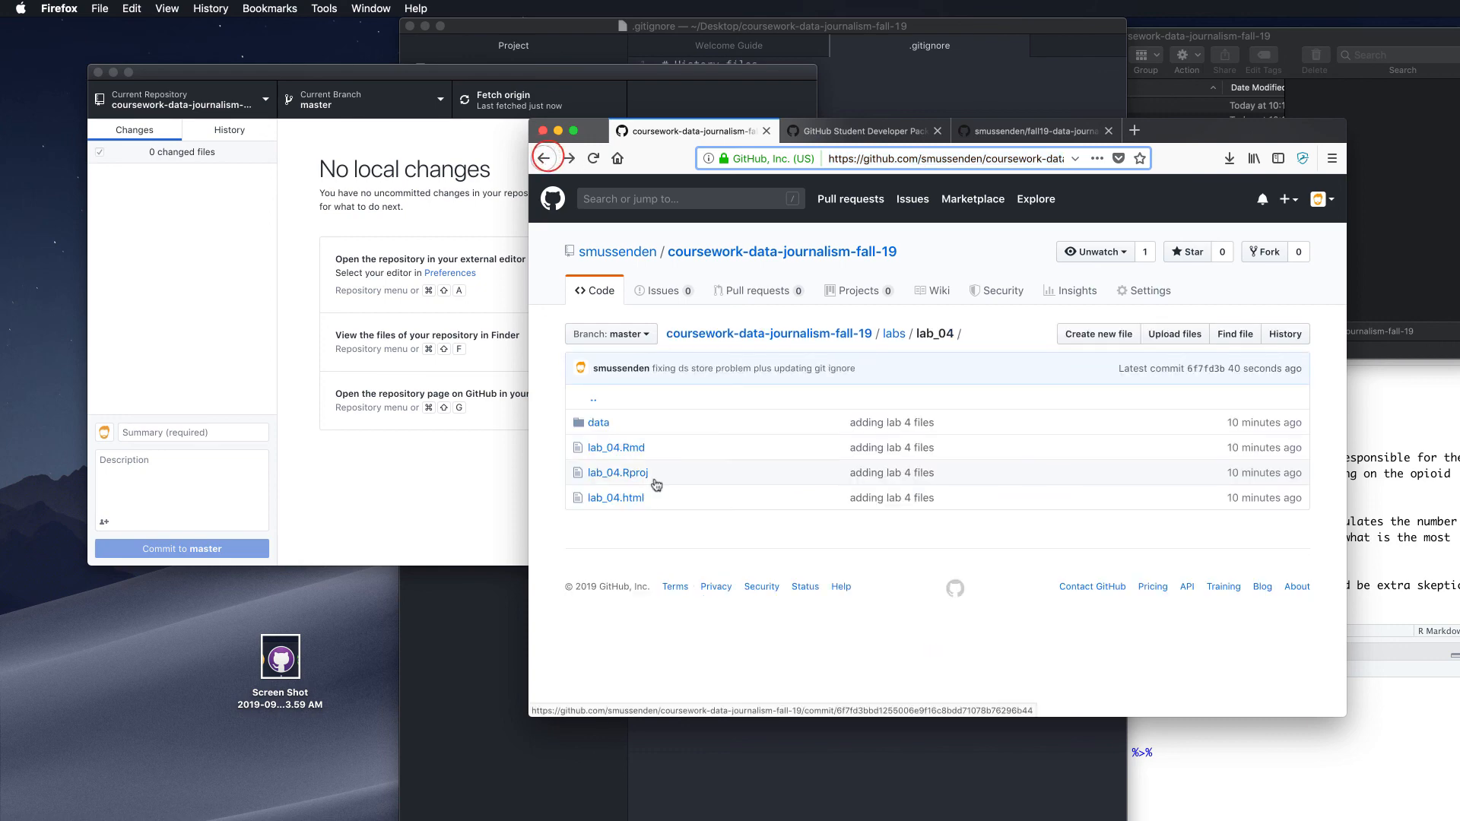
click(626, 498)
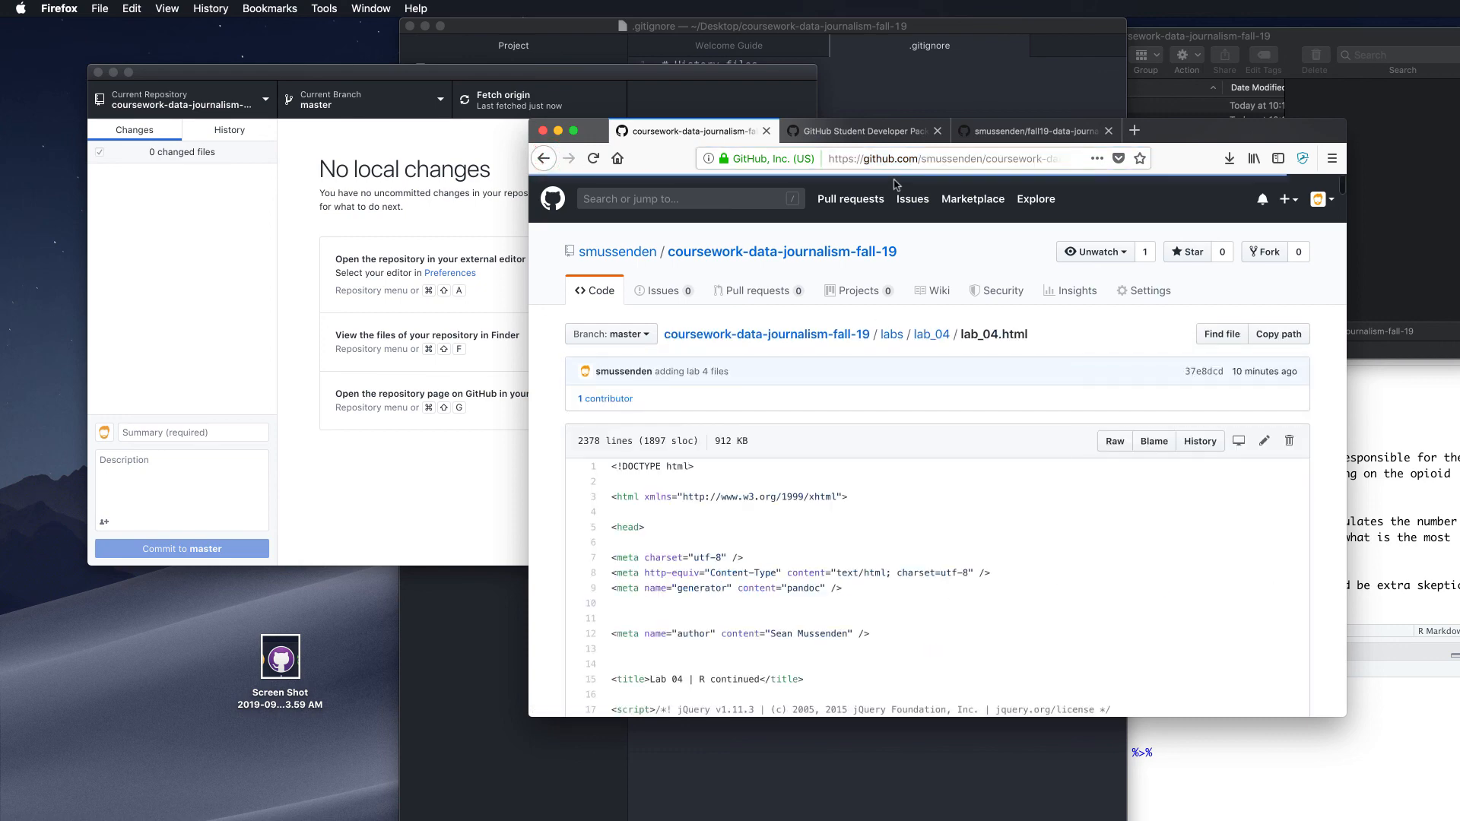